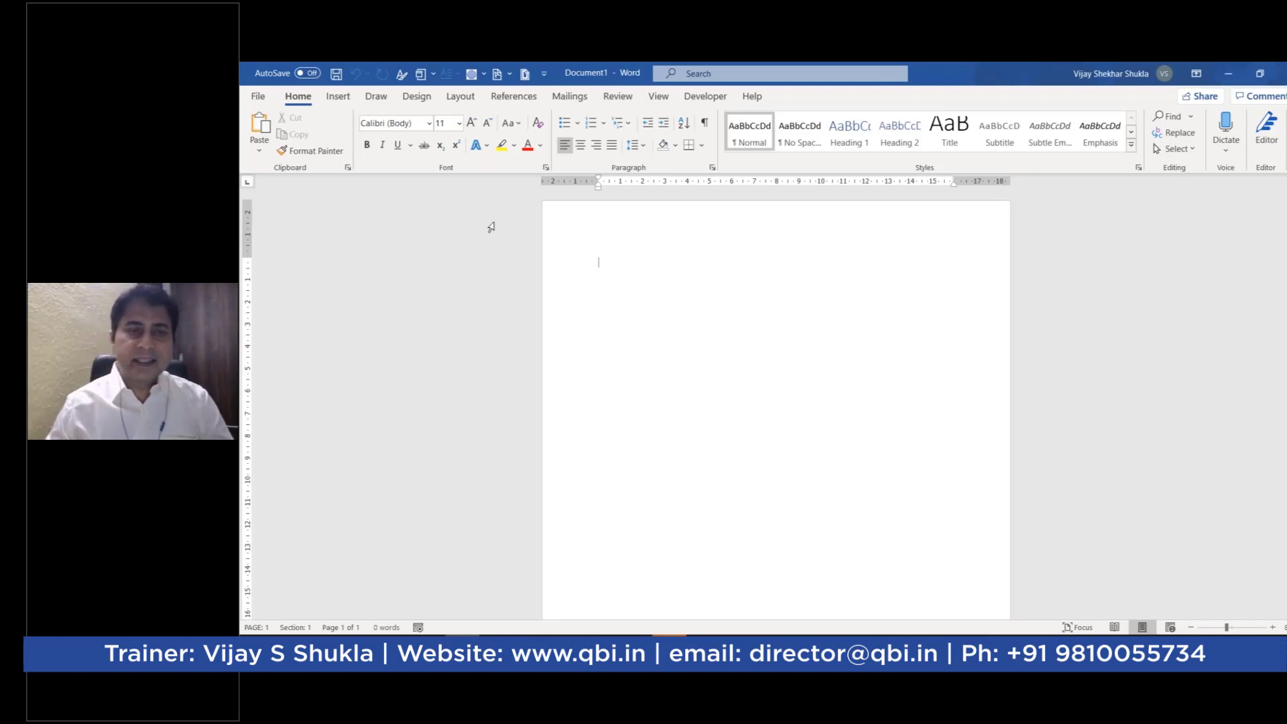
- Switch the blank document to Outline view
{"action": "left_click", "coordinate": [658, 97]}
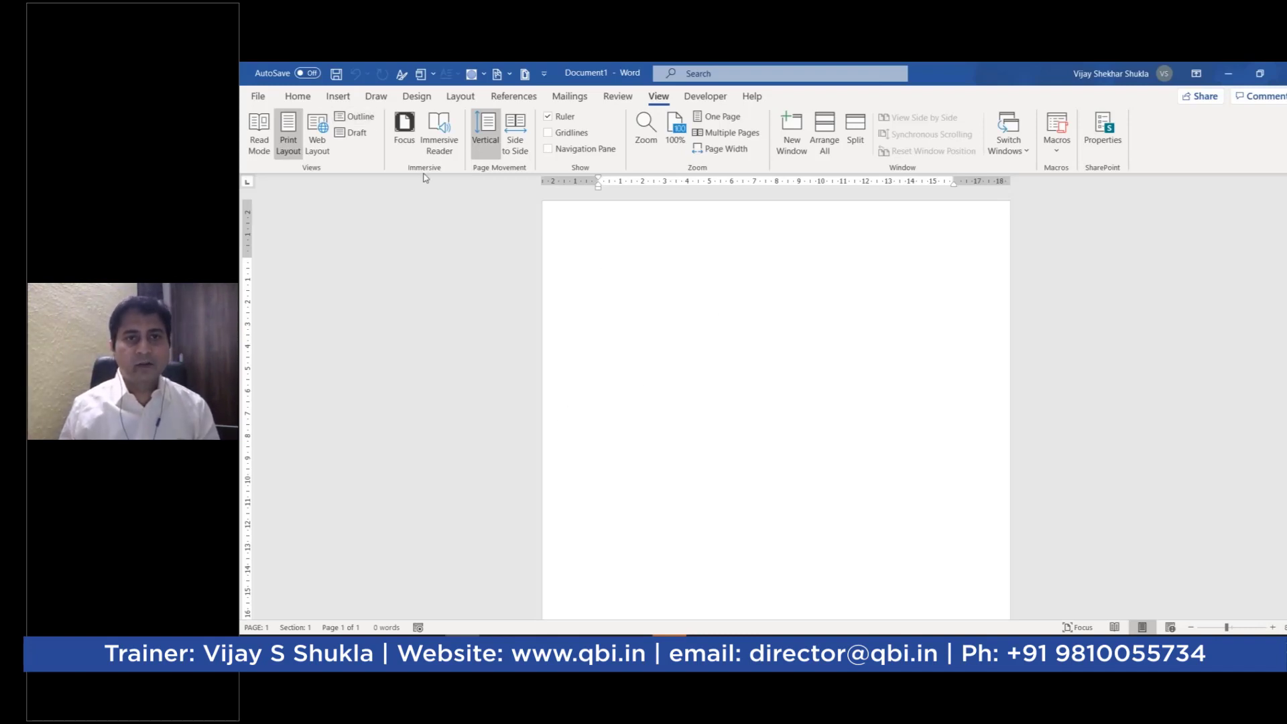
{"action": "left_click", "coordinate": [298, 97]}
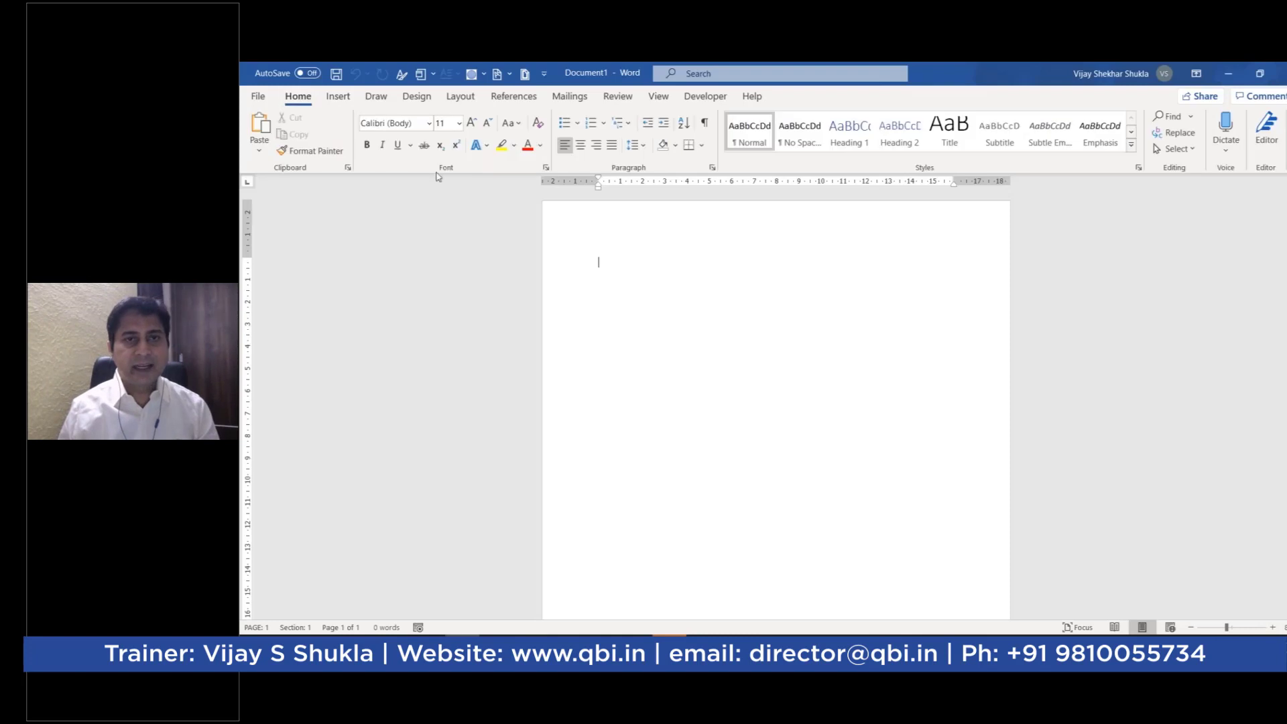
{"action": "left_click", "coordinate": [659, 98]}
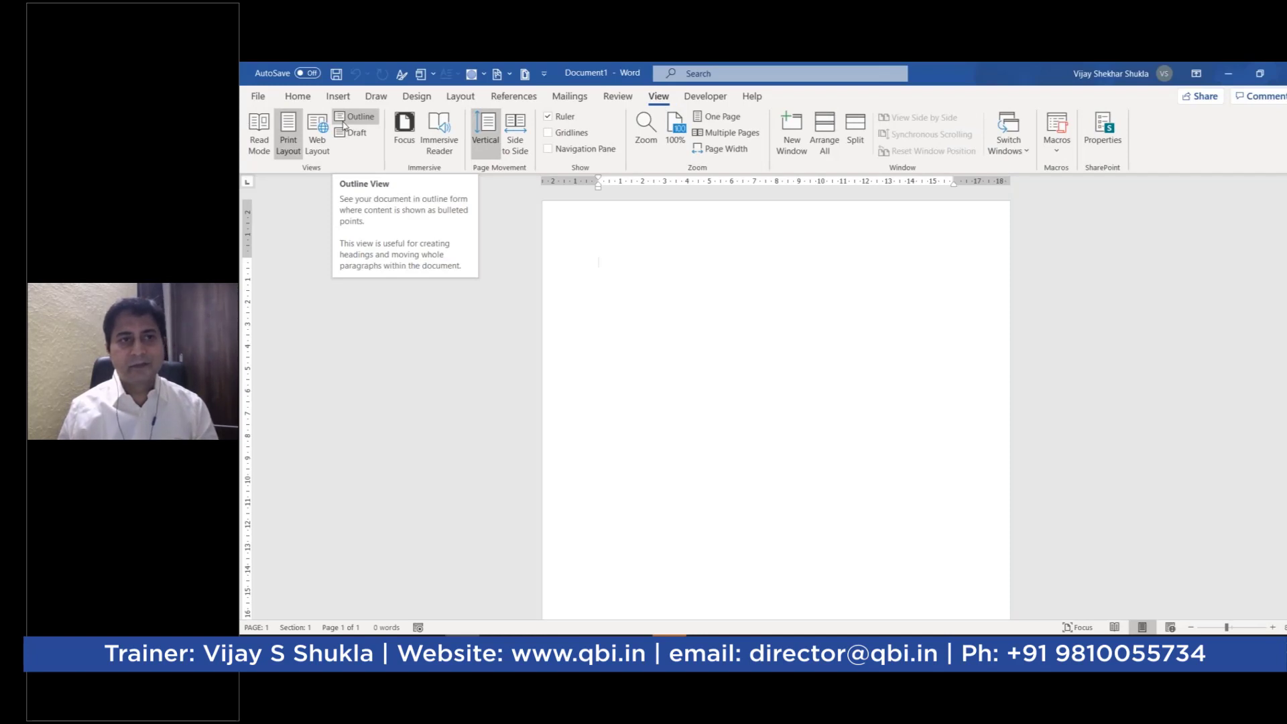
{"action": "left_click", "coordinate": [345, 121]}
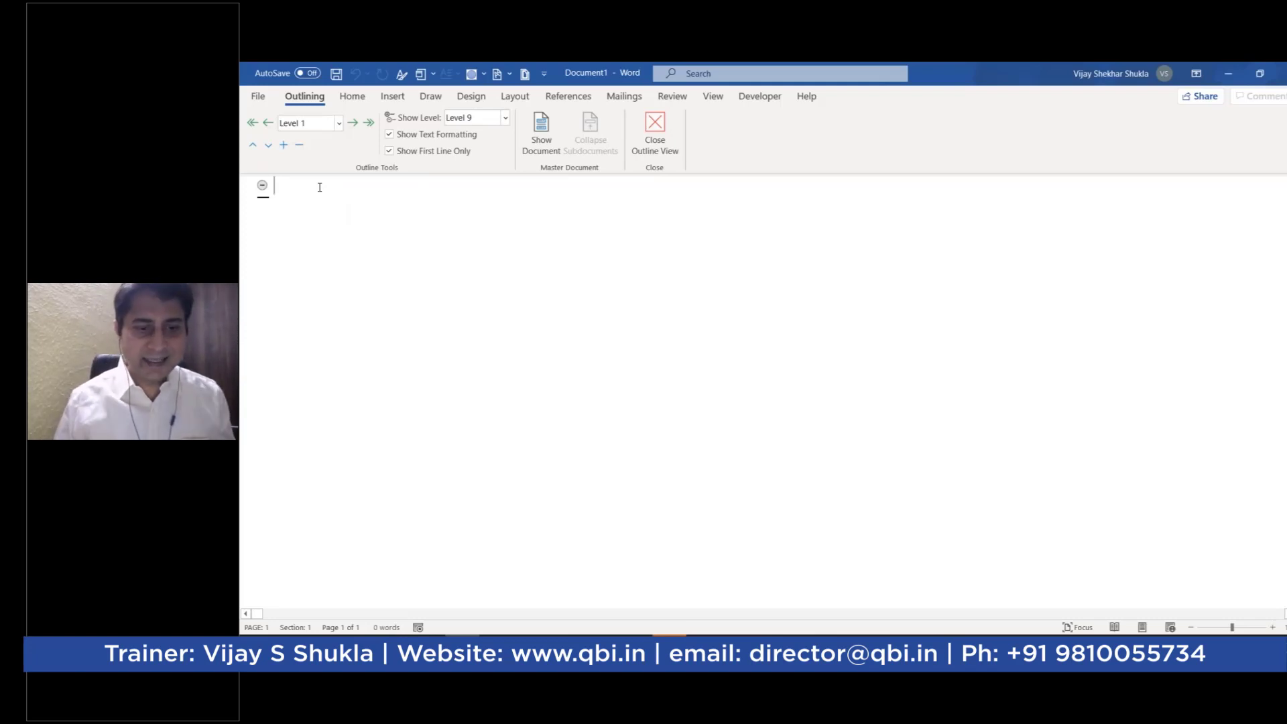
- Enter "Introduction" as the first Level 1 heading of the outline and start a new line below it
{"action": "type", "text": "I"}
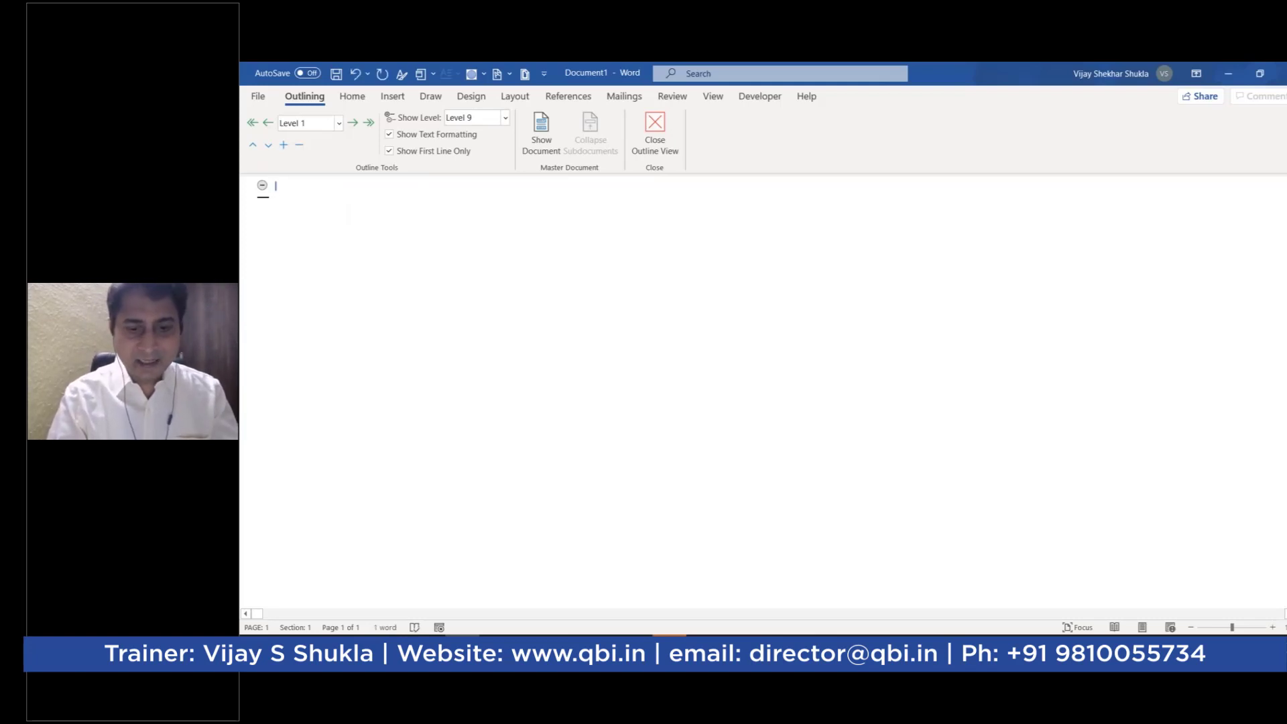
{"action": "type", "text": "ntrod"}
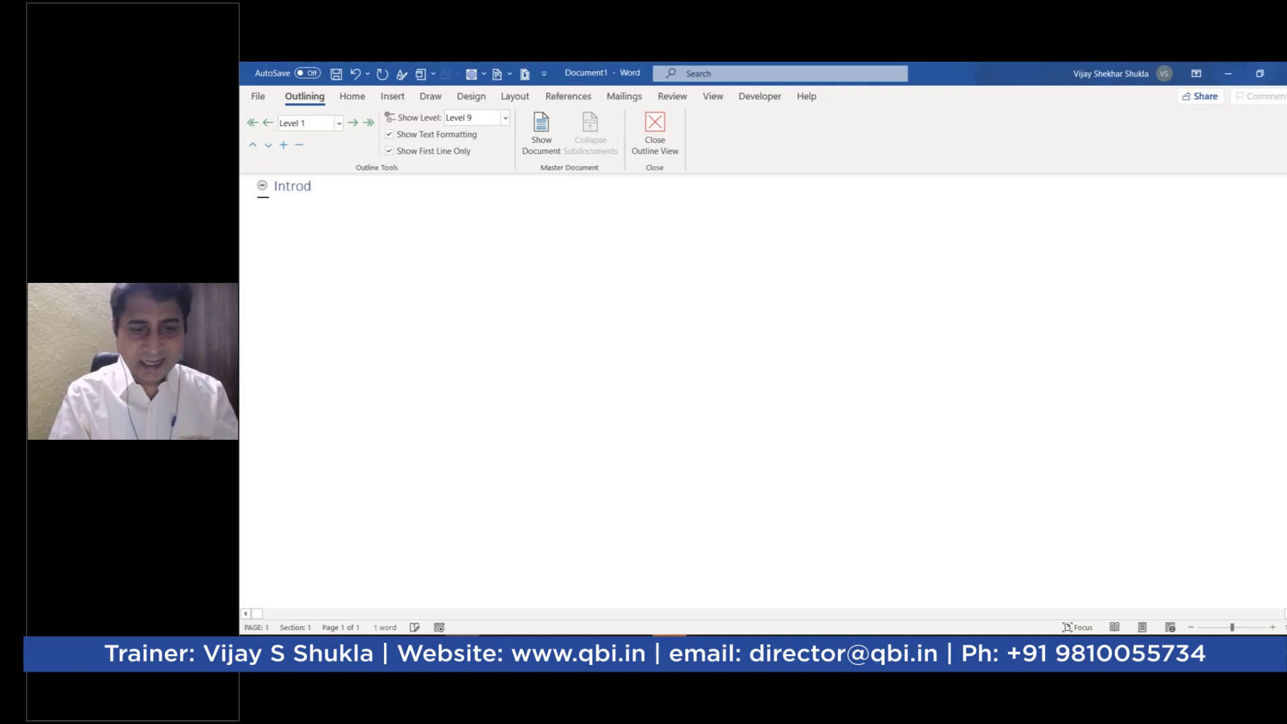
{"action": "type", "text": "c"}
{"action": "key", "text": "BackSpace"}
{"action": "type", "text": "u"}
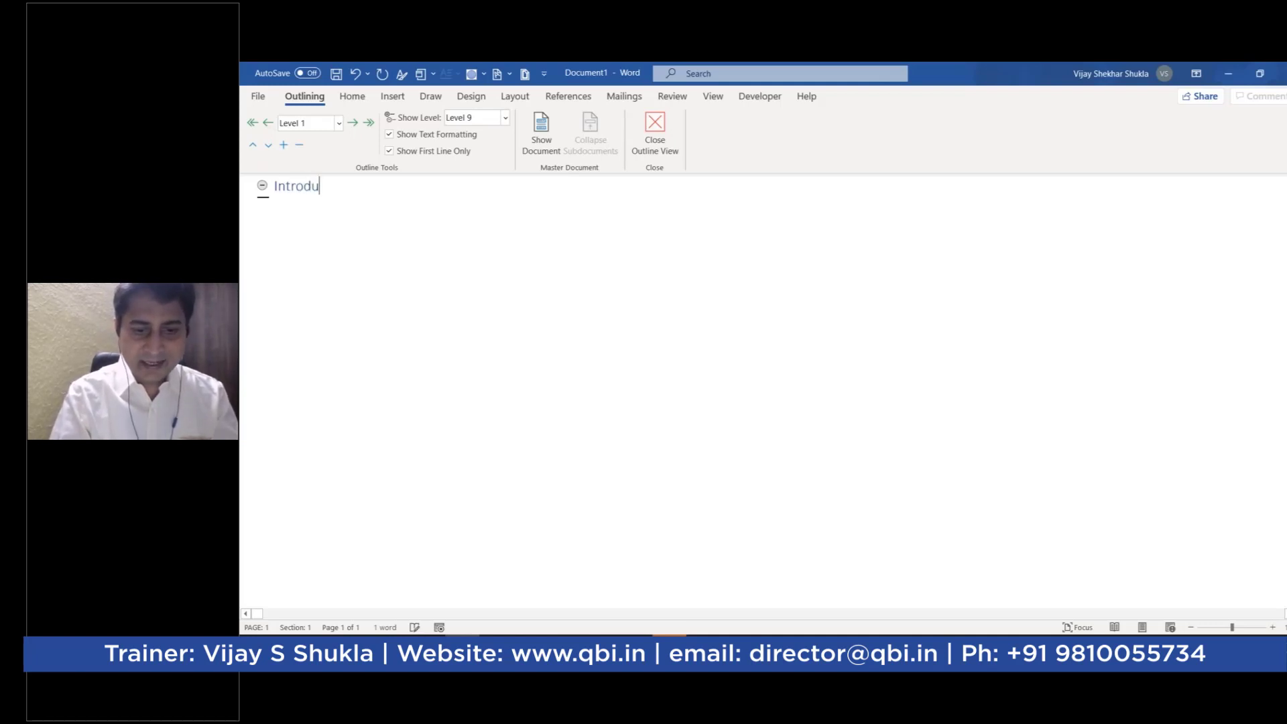
{"action": "type", "text": "ction"}
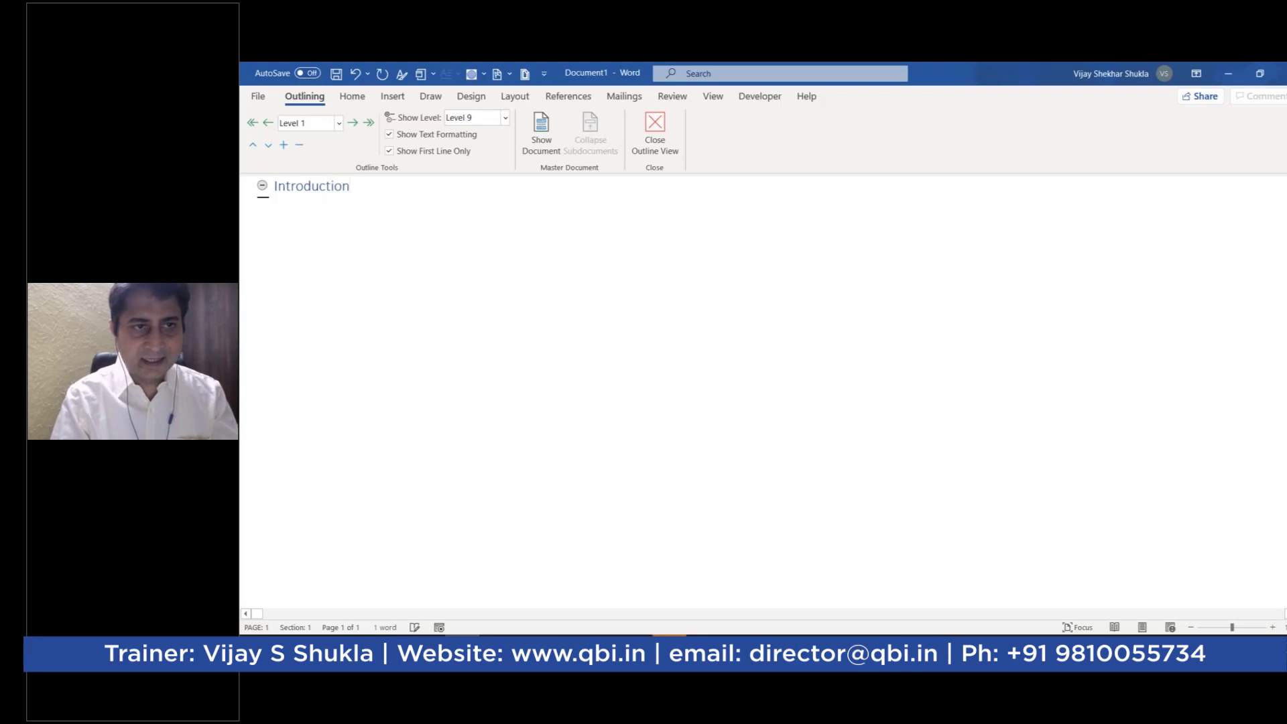
{"action": "key", "text": "Return"}
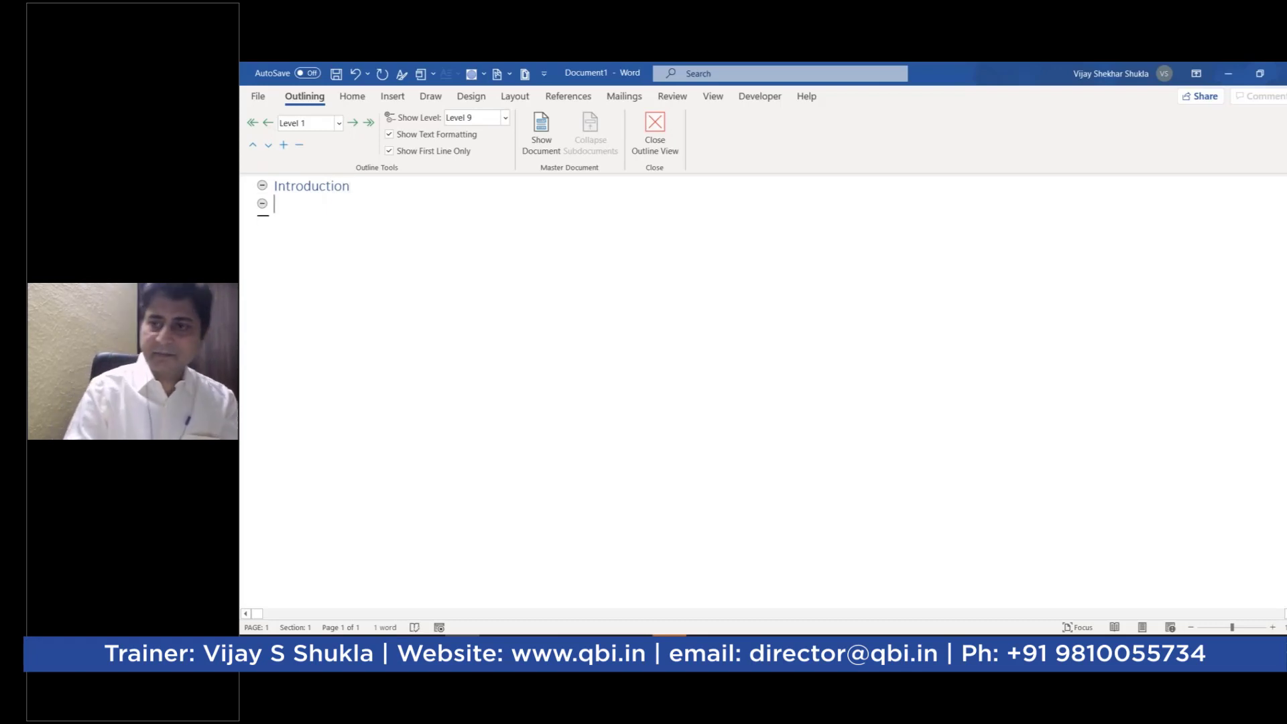
- Add the Level 1 heading "Overall Description" below Introduction, followed by a new outline line
{"action": "type", "text": "Overa"}
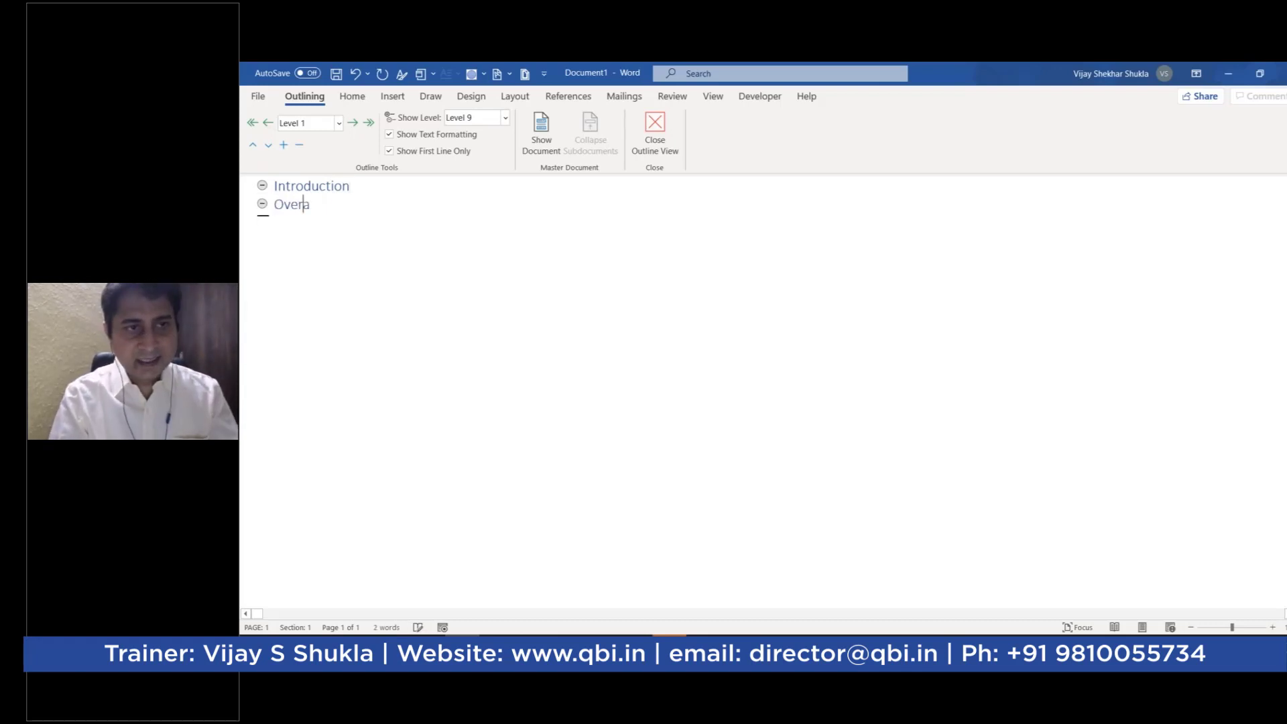
{"action": "type", "text": "ll "}
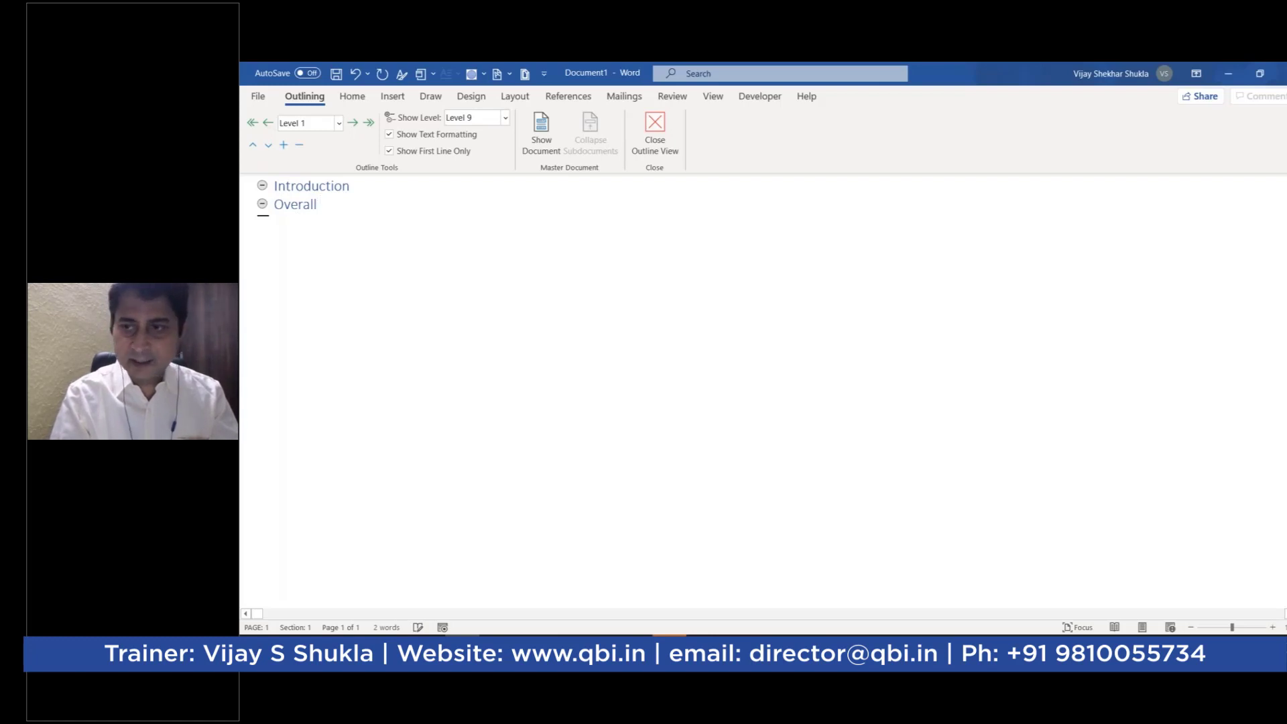
{"action": "type", "text": "D"}
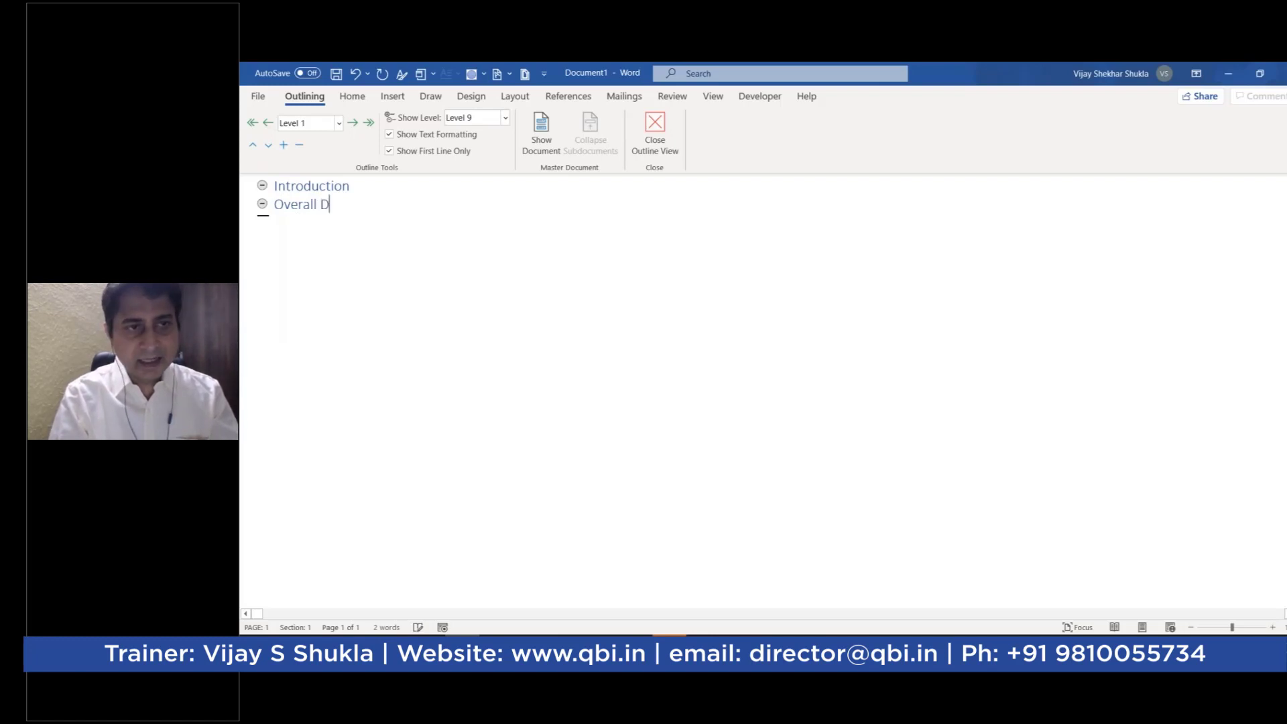
{"action": "type", "text": "escriptio"}
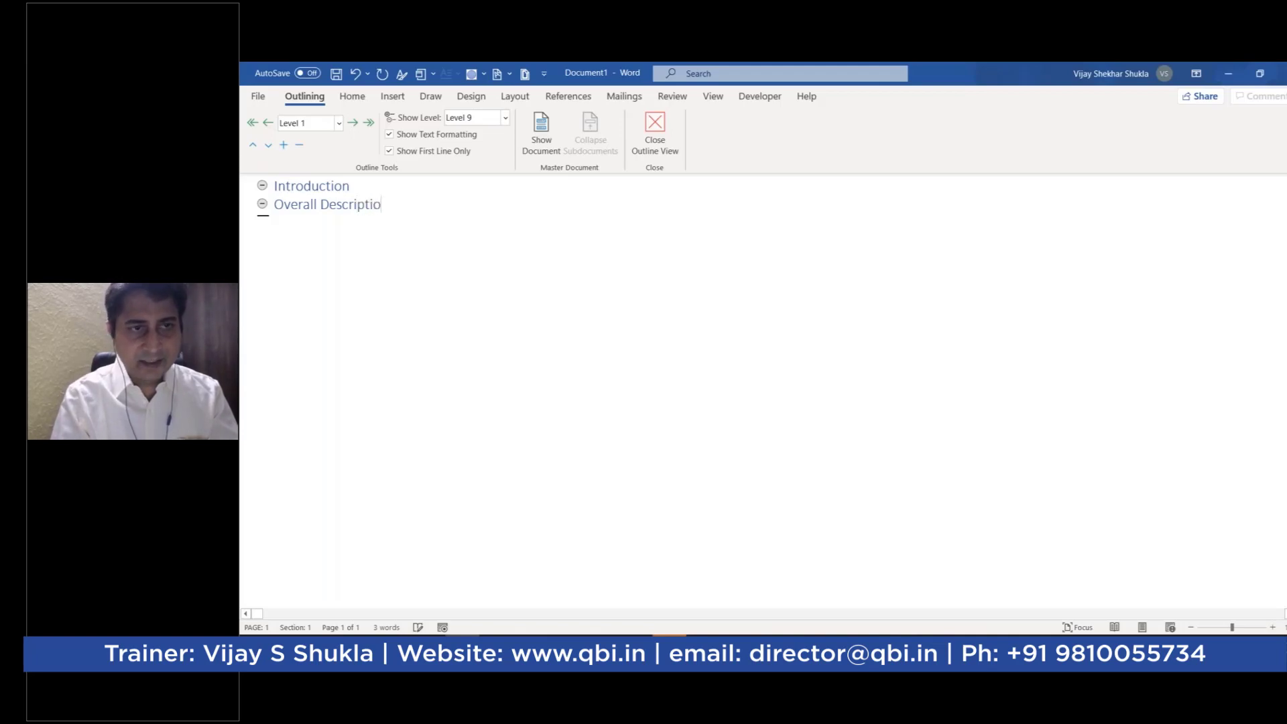
{"action": "type", "text": "n"}
{"action": "key", "text": "Return"}
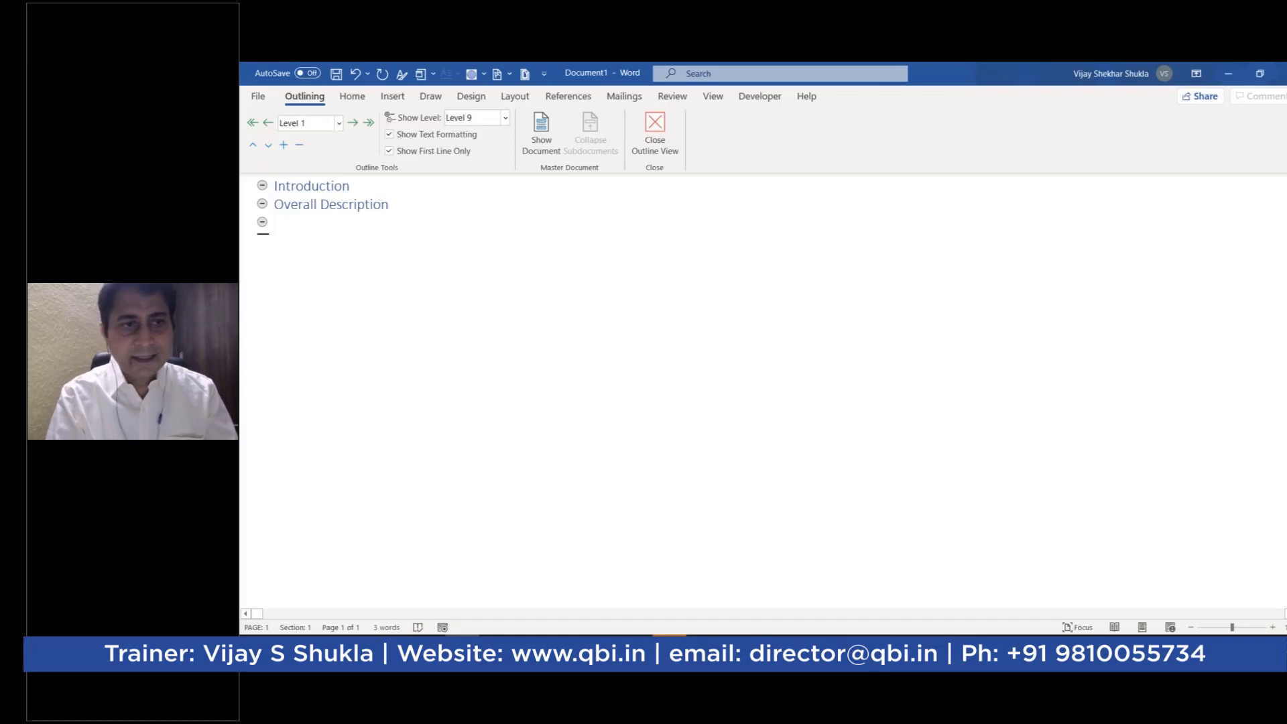
- Add "System Features" as the third Level 1 heading, followed by a new outline line
{"action": "type", "text": "Syste"}
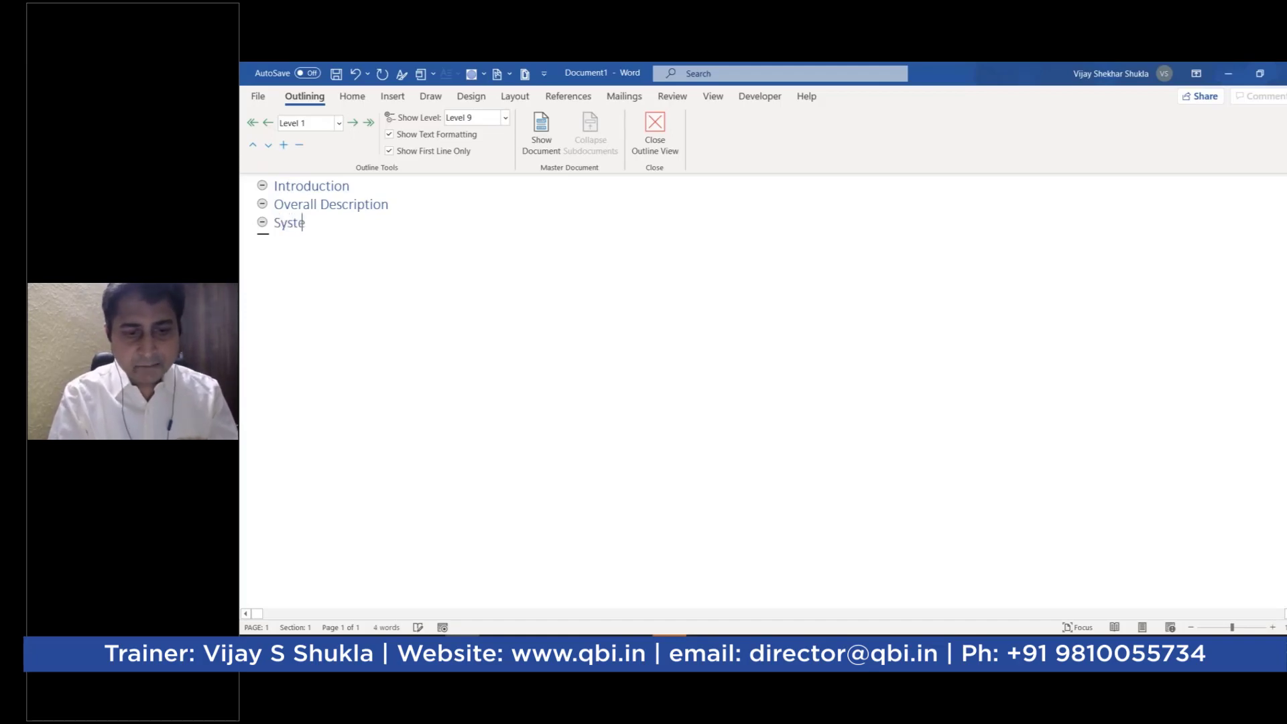
{"action": "type", "text": "m Fe"}
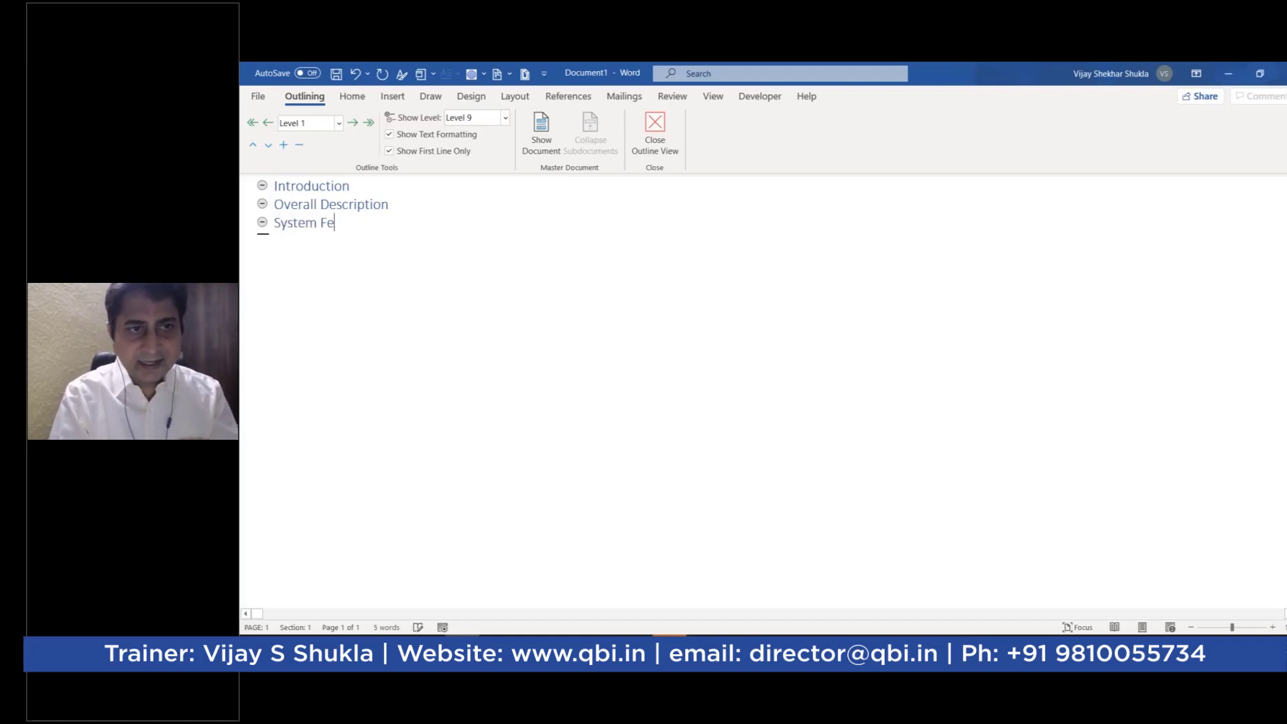
{"action": "type", "text": "atures"}
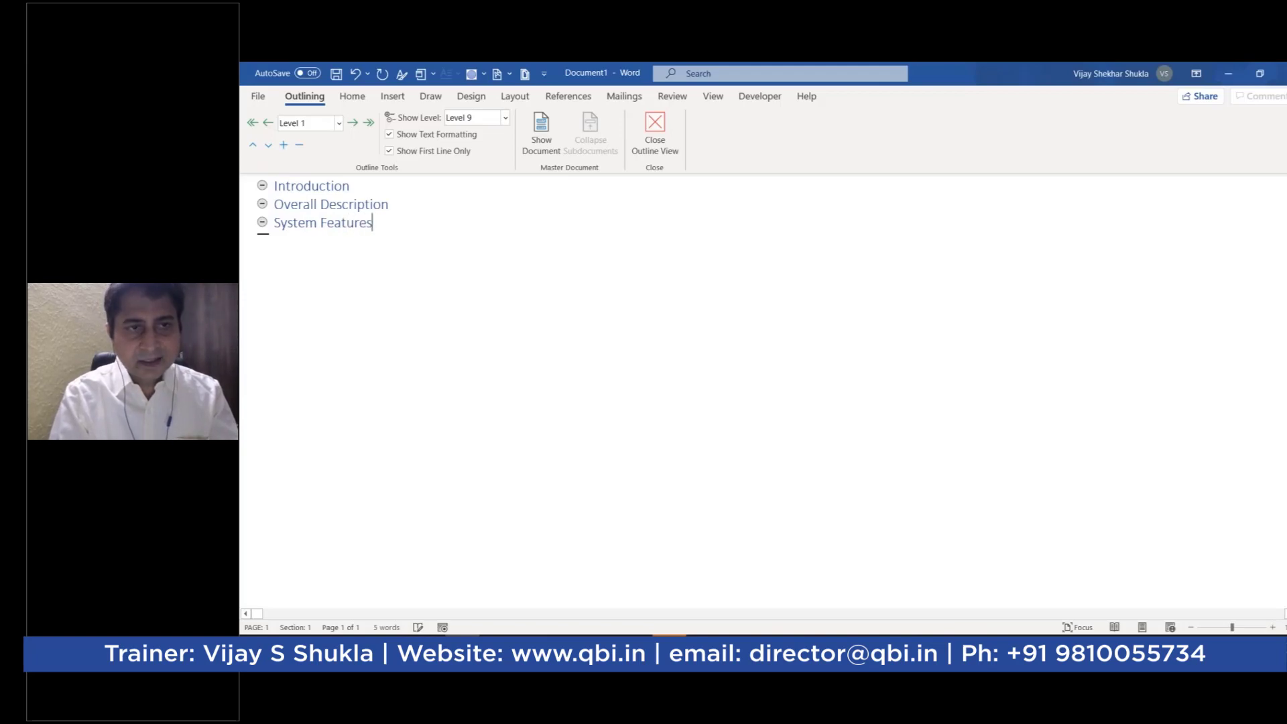
{"action": "key", "text": "Return"}
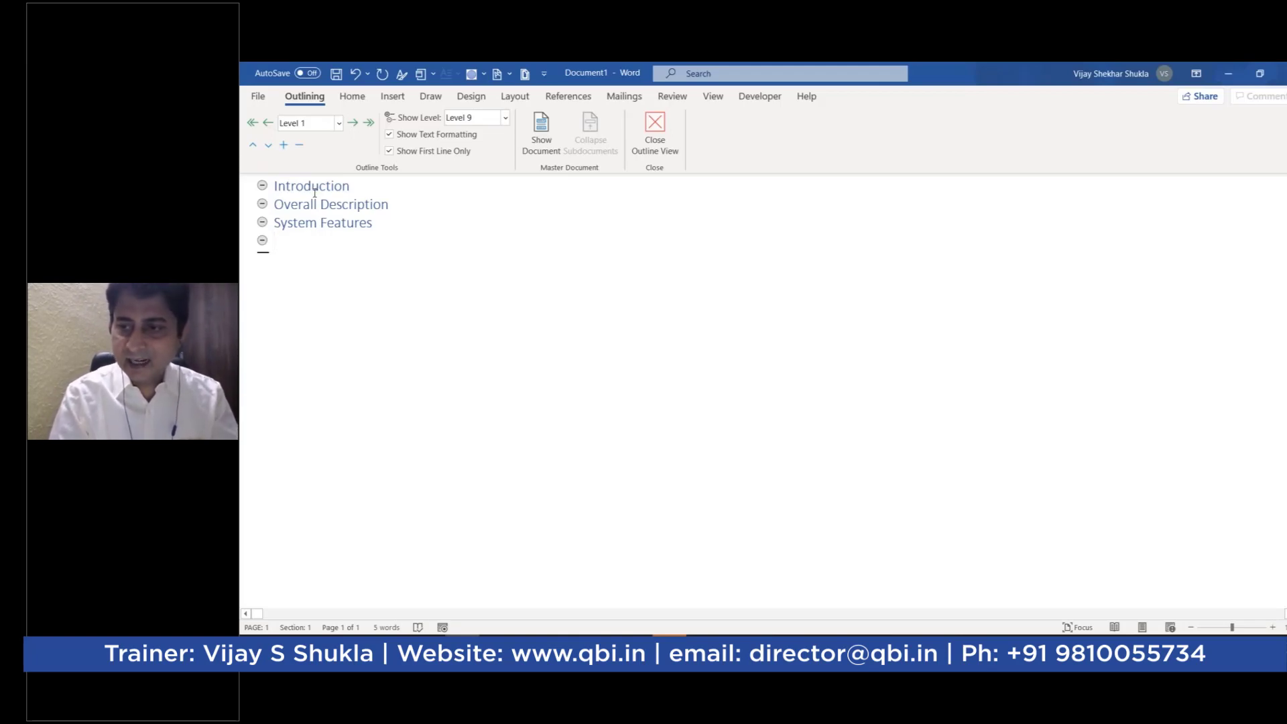
- Add the Level 1 heading "External Interface Requirements" below System Features, followed by a new outline line
{"action": "type", "text": "Ex"}
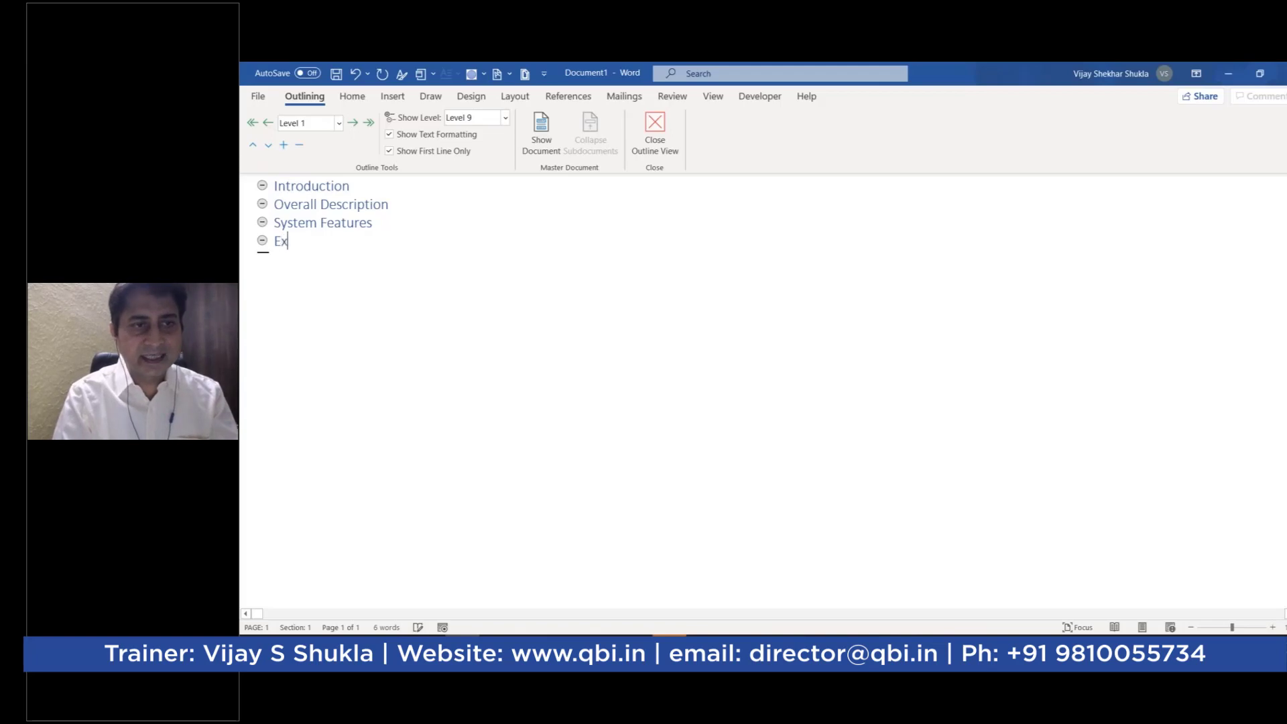
{"action": "type", "text": "ternal In"}
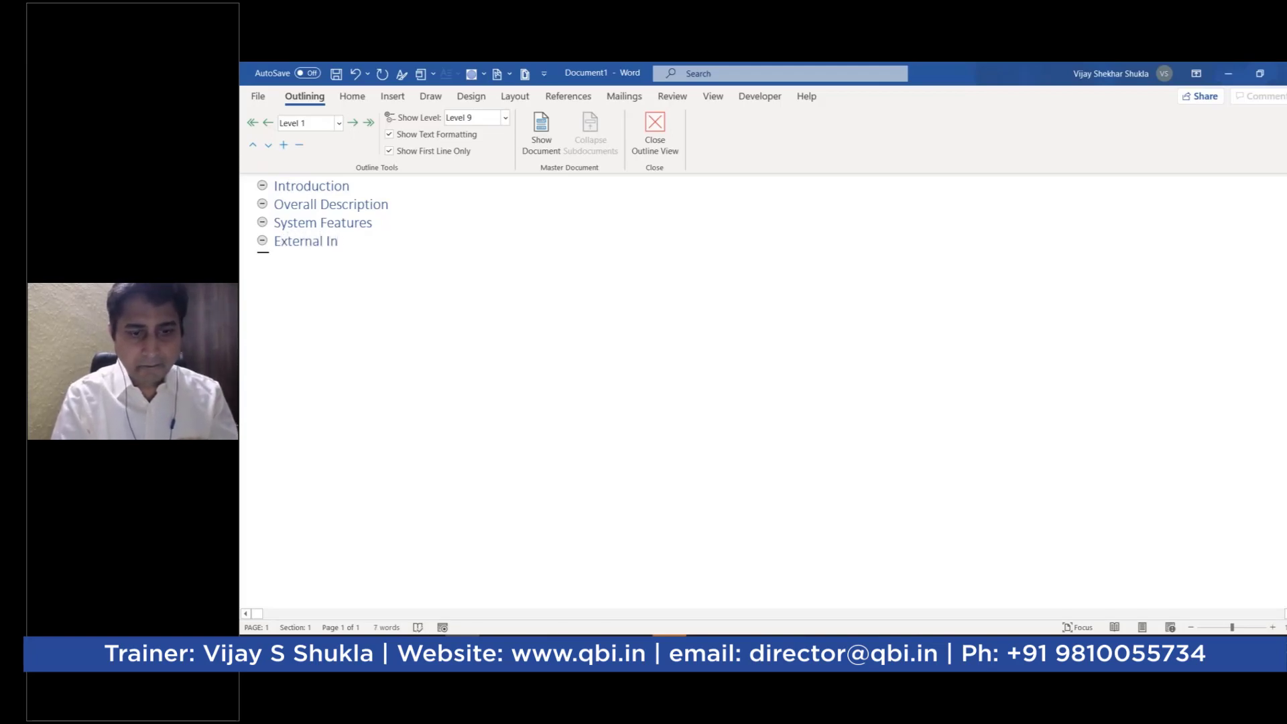
{"action": "type", "text": "terface "}
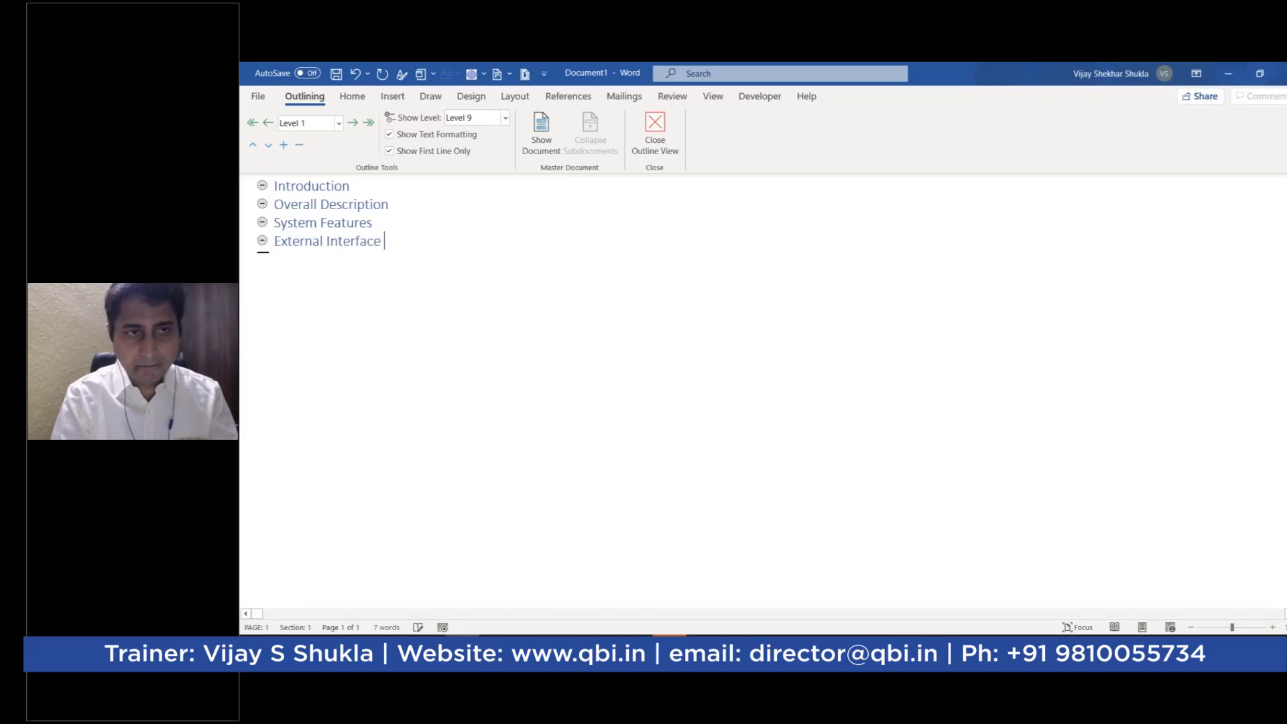
{"action": "type", "text": "Requir"}
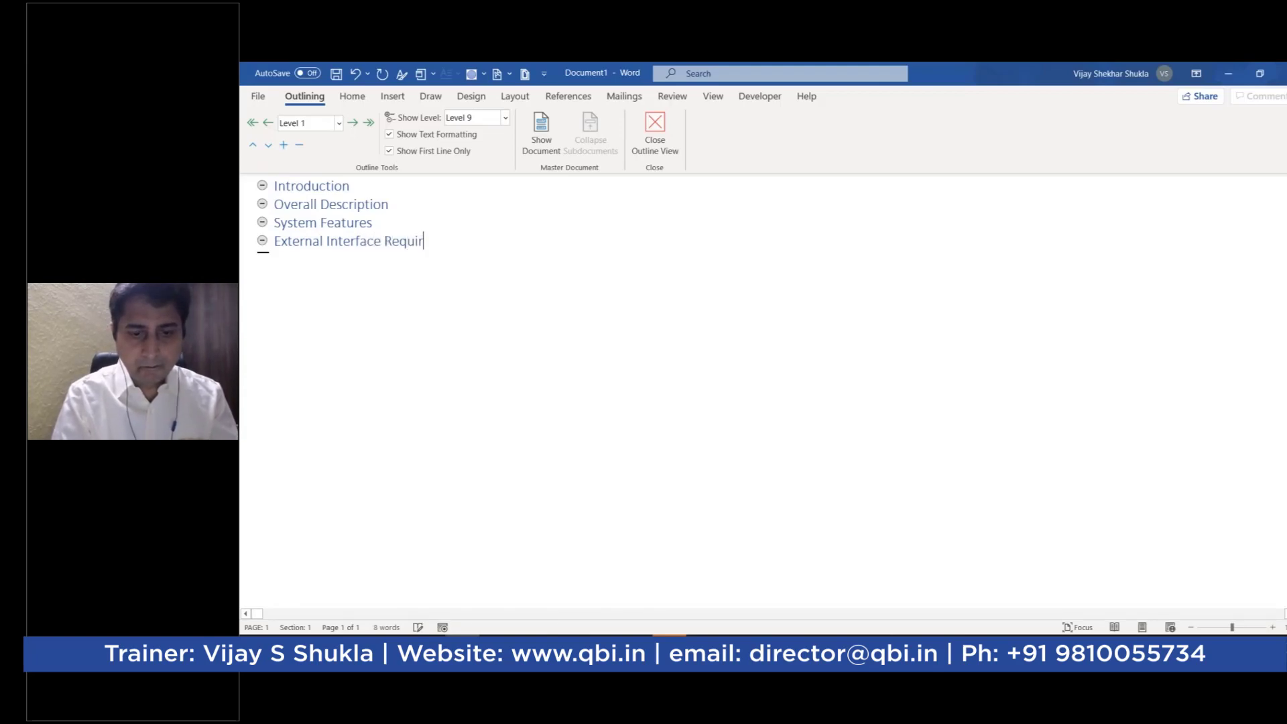
{"action": "type", "text": "ements"}
{"action": "key", "text": "Return"}
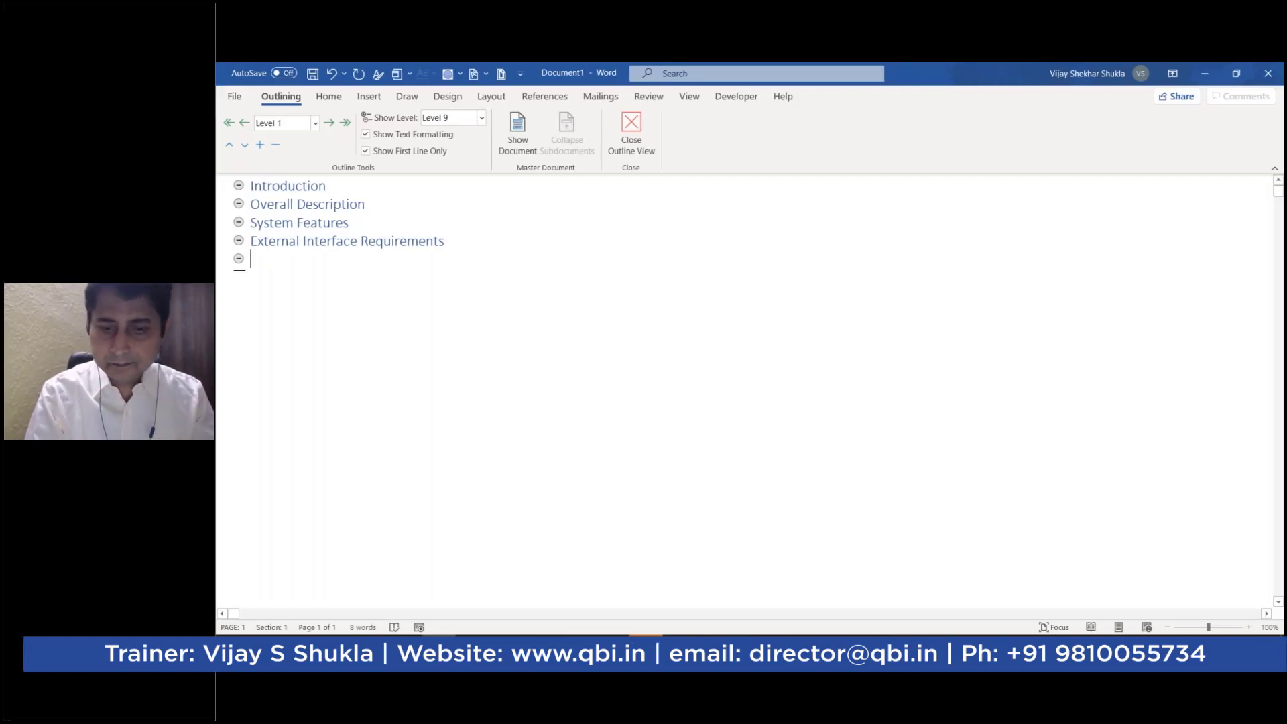
- Add the Level 1 heading "Other Non Functional Requirements" to the outline, followed by a new line
{"action": "type", "text": "On"}
{"action": "type", "text": "her"}
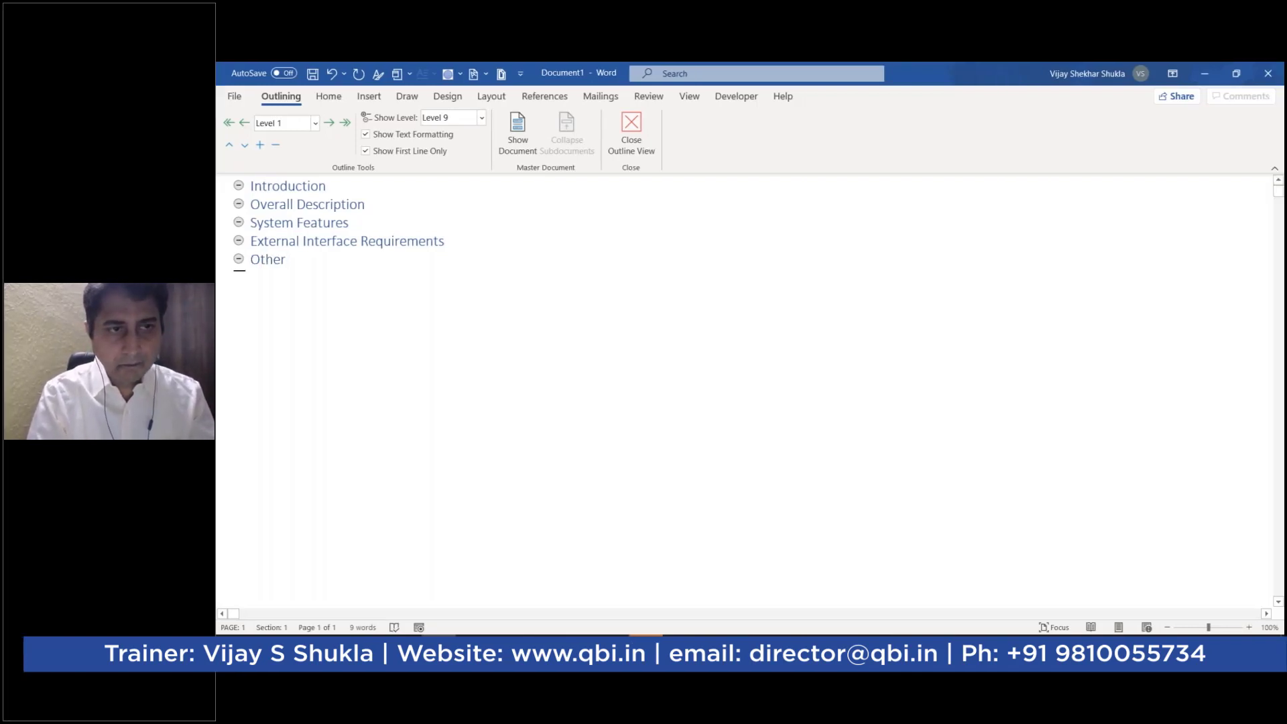
{"action": "type", "text": " Non Funct"}
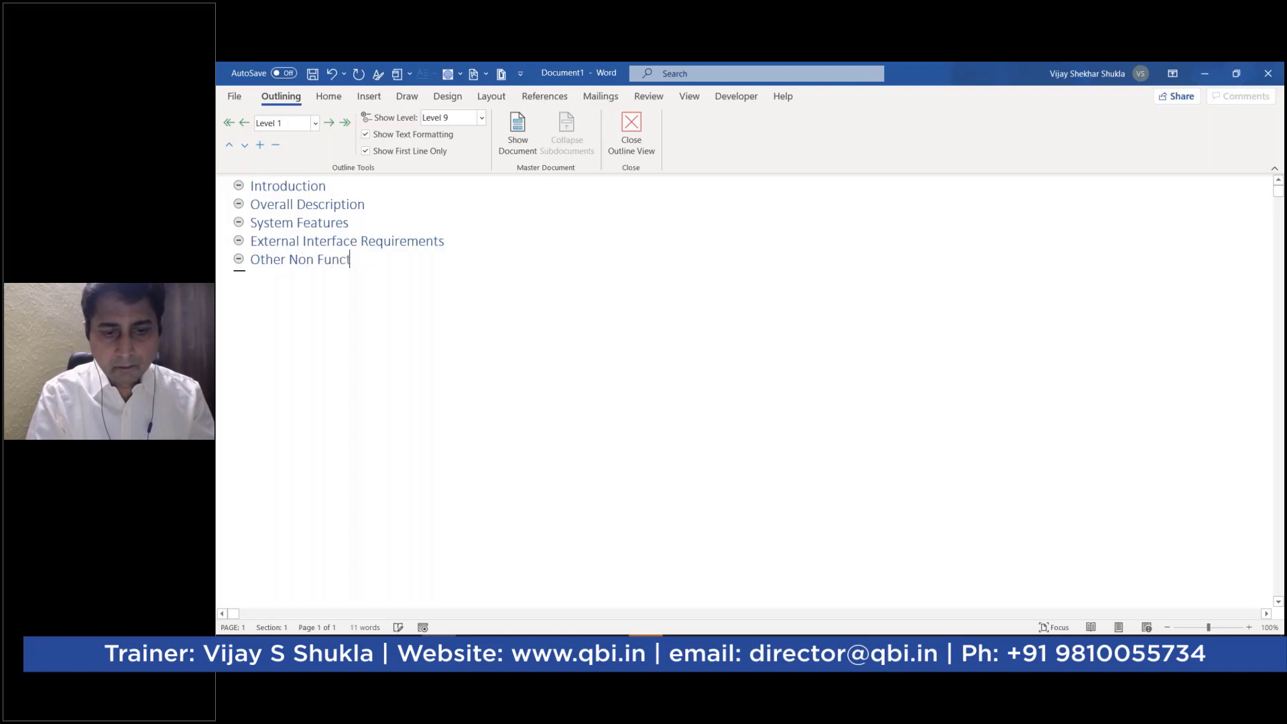
{"action": "type", "text": "ional Req"}
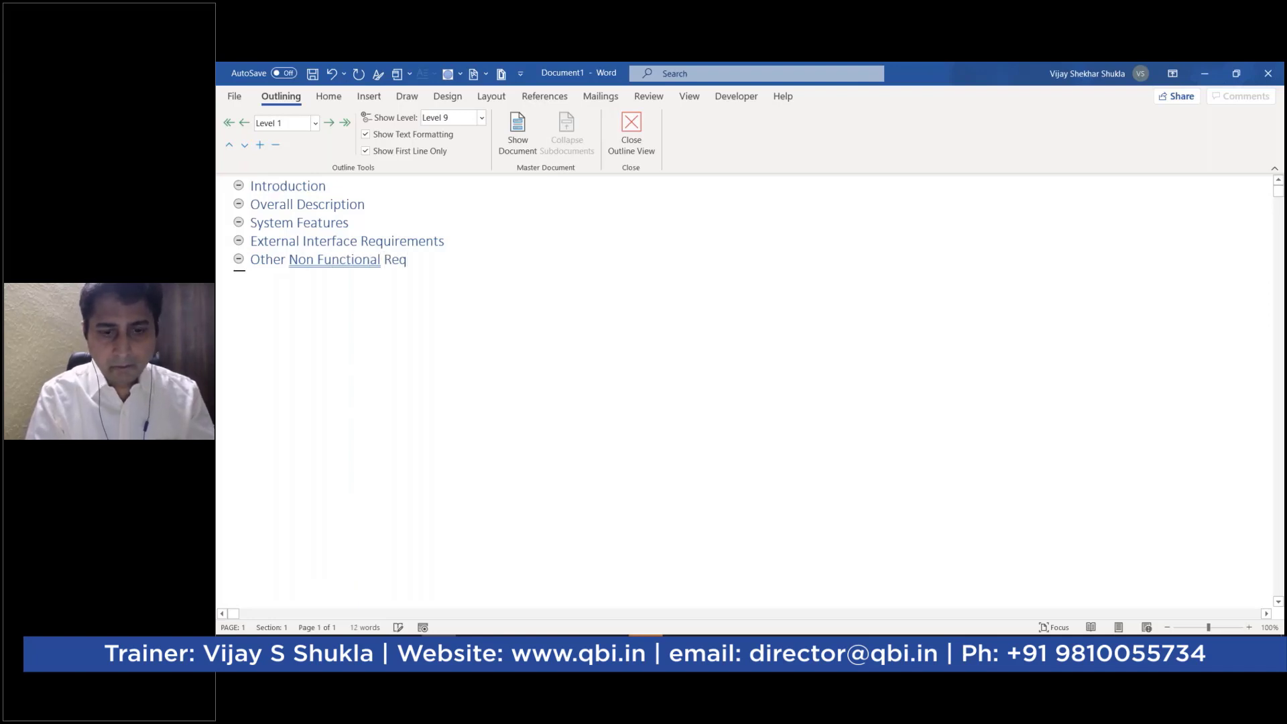
{"action": "type", "text": "uirements"}
{"action": "key", "text": "Return"}
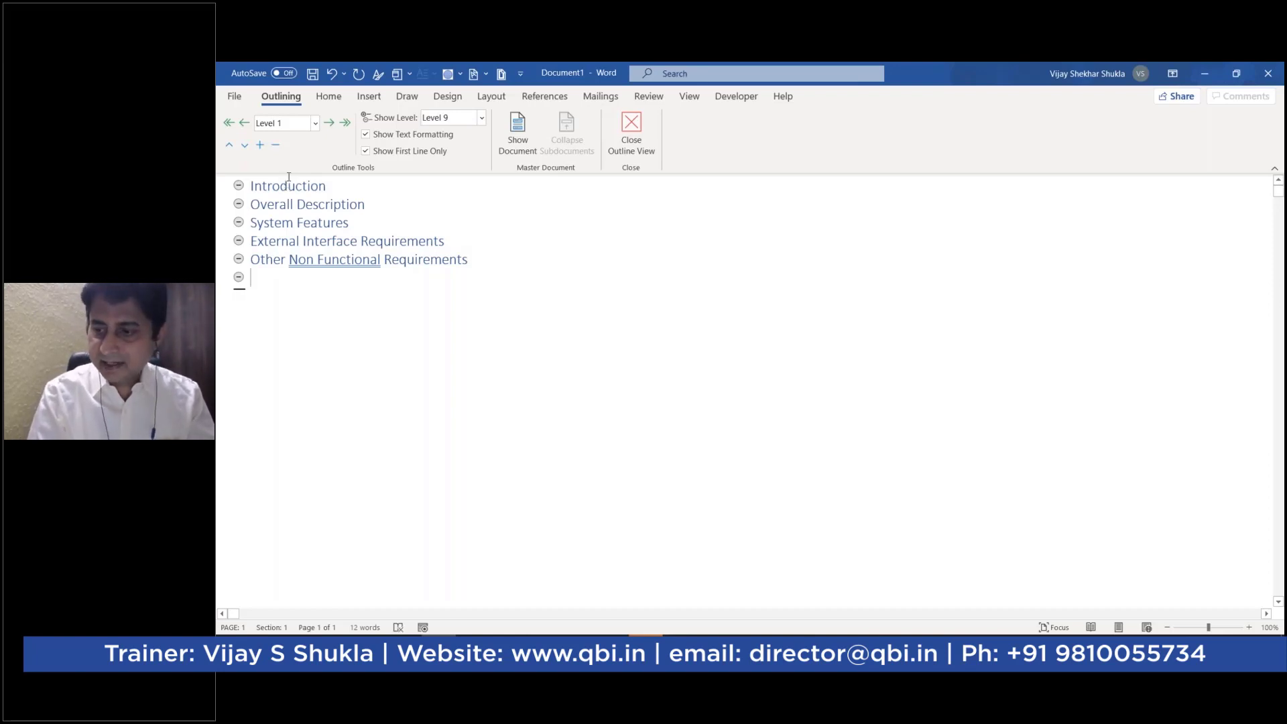
- Add "Other Requirements" as the sixth Level 1 heading, followed by a new outline line
{"action": "type", "text": "Other R"}
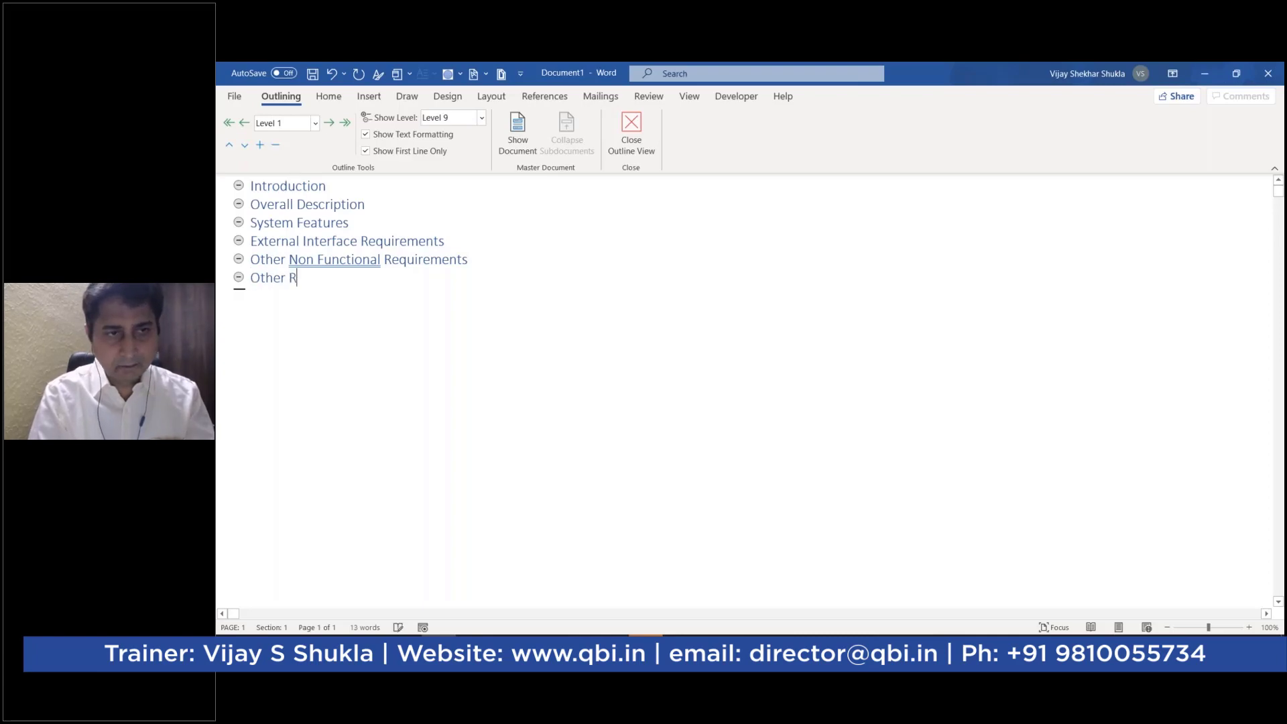
{"action": "type", "text": "e"}
{"action": "type", "text": "qu"}
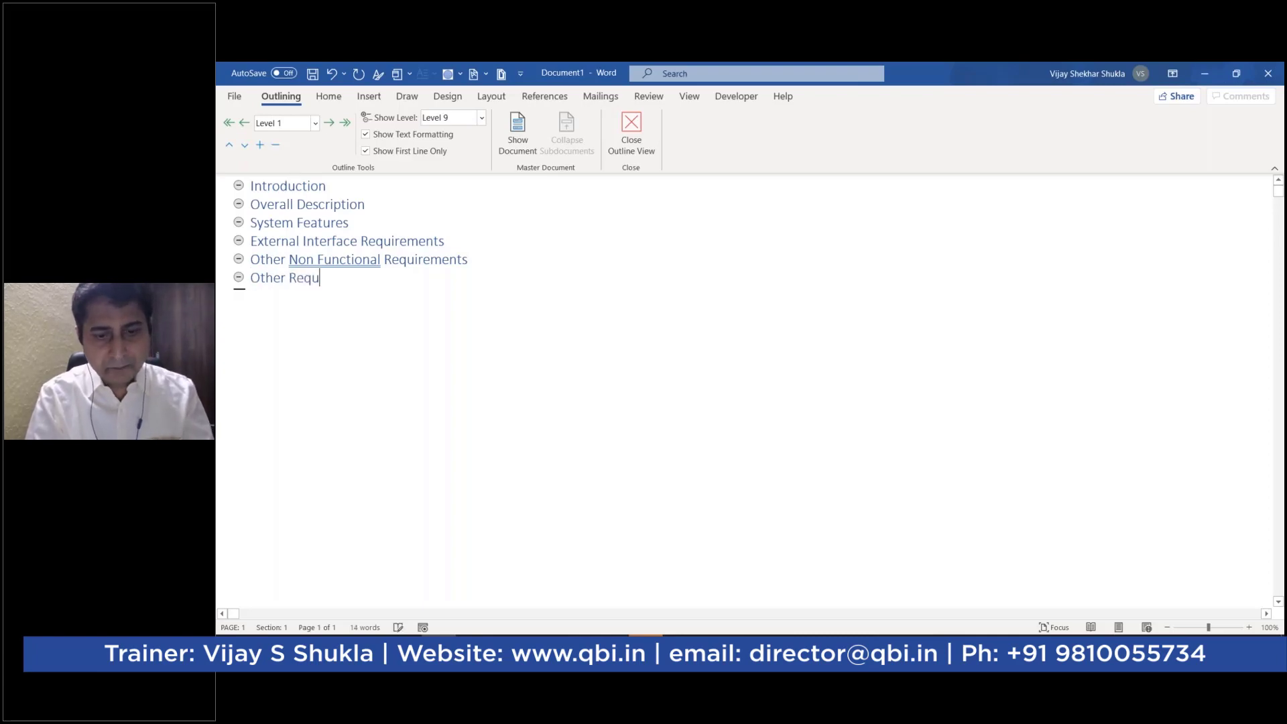
{"action": "type", "text": "irement"}
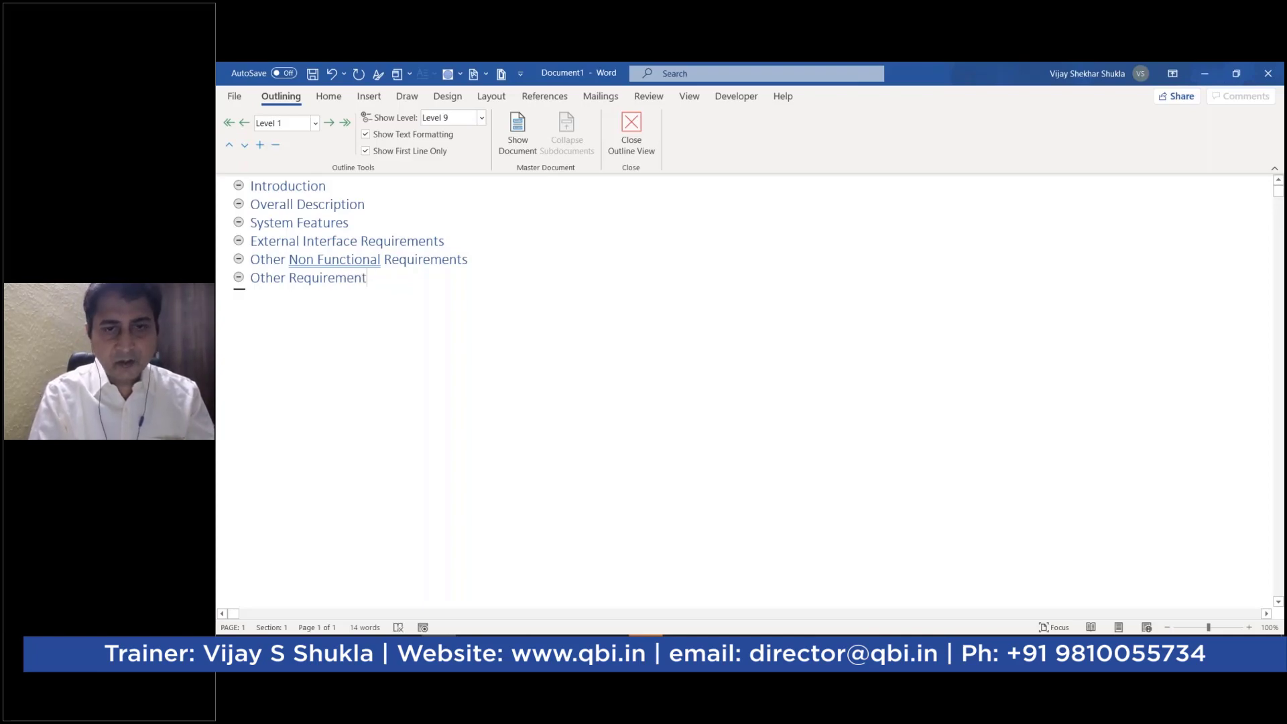
{"action": "type", "text": "s"}
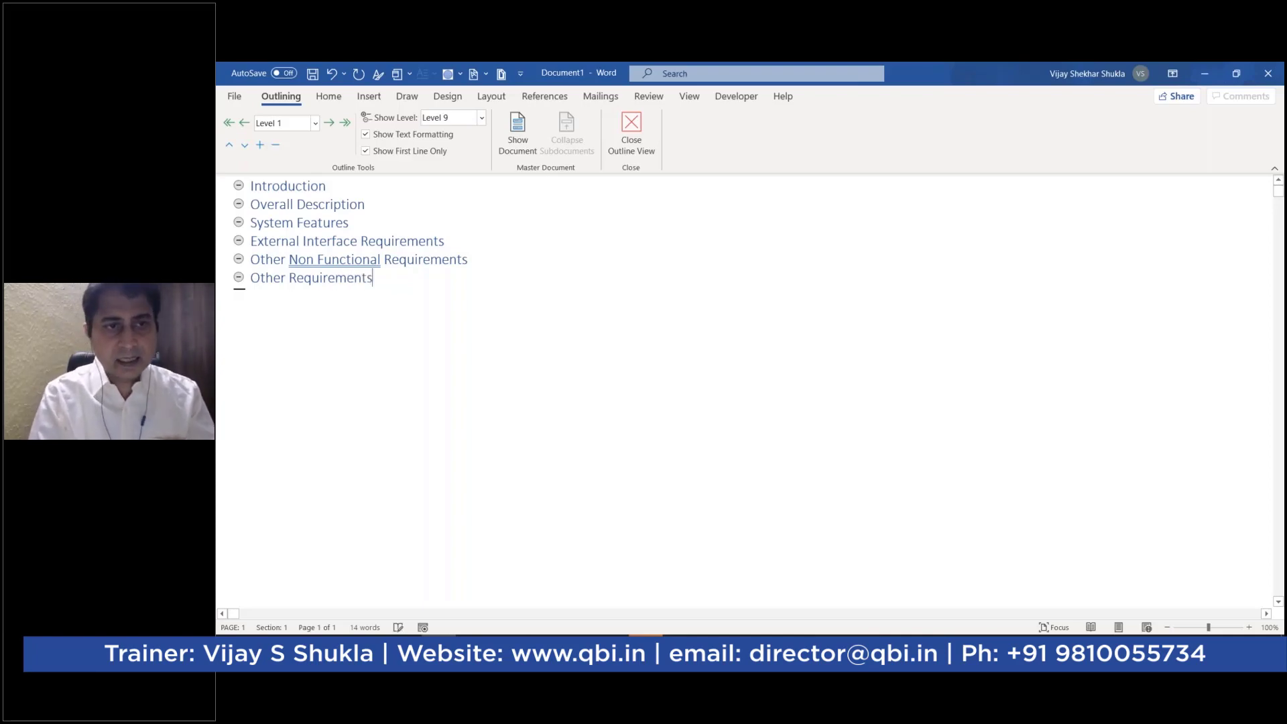
{"action": "key", "text": "Return"}
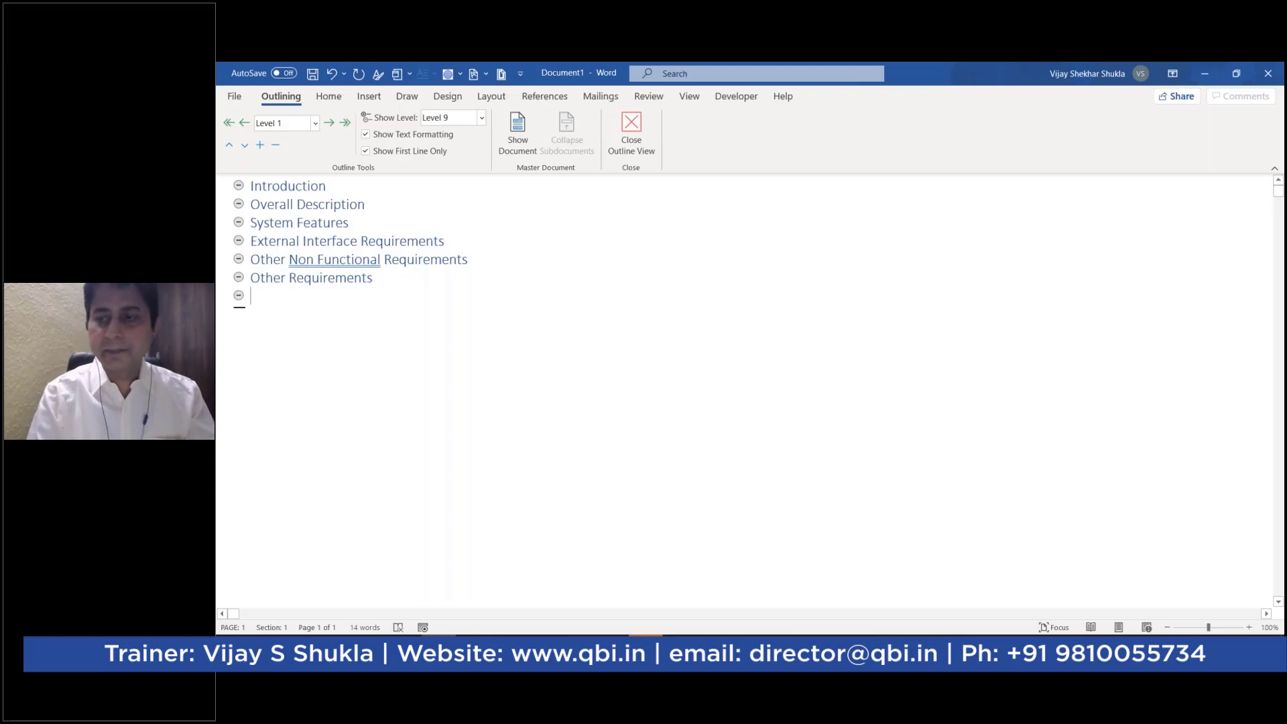
- Add the Level 1 headings "Glossary", "Analysis Models" and "Issue List" below Other Requirements in the outline
{"action": "type", "text": "Glossary"}
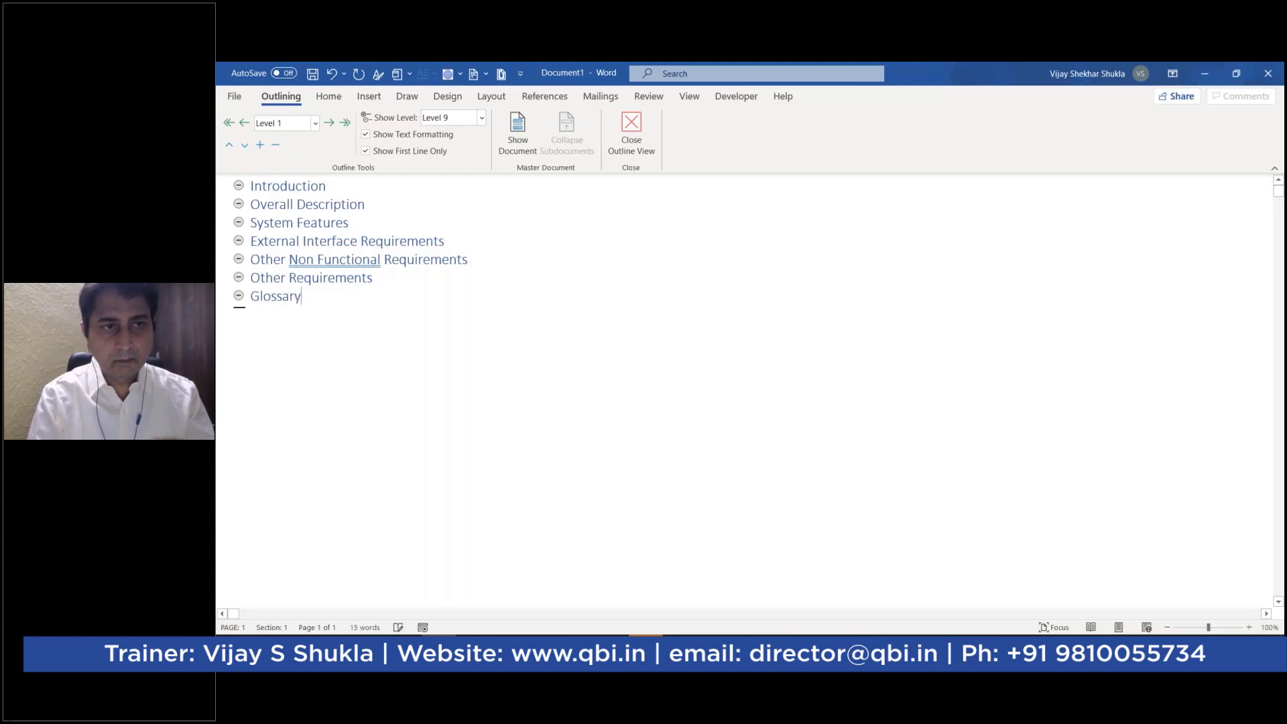
{"action": "key", "text": "Return"}
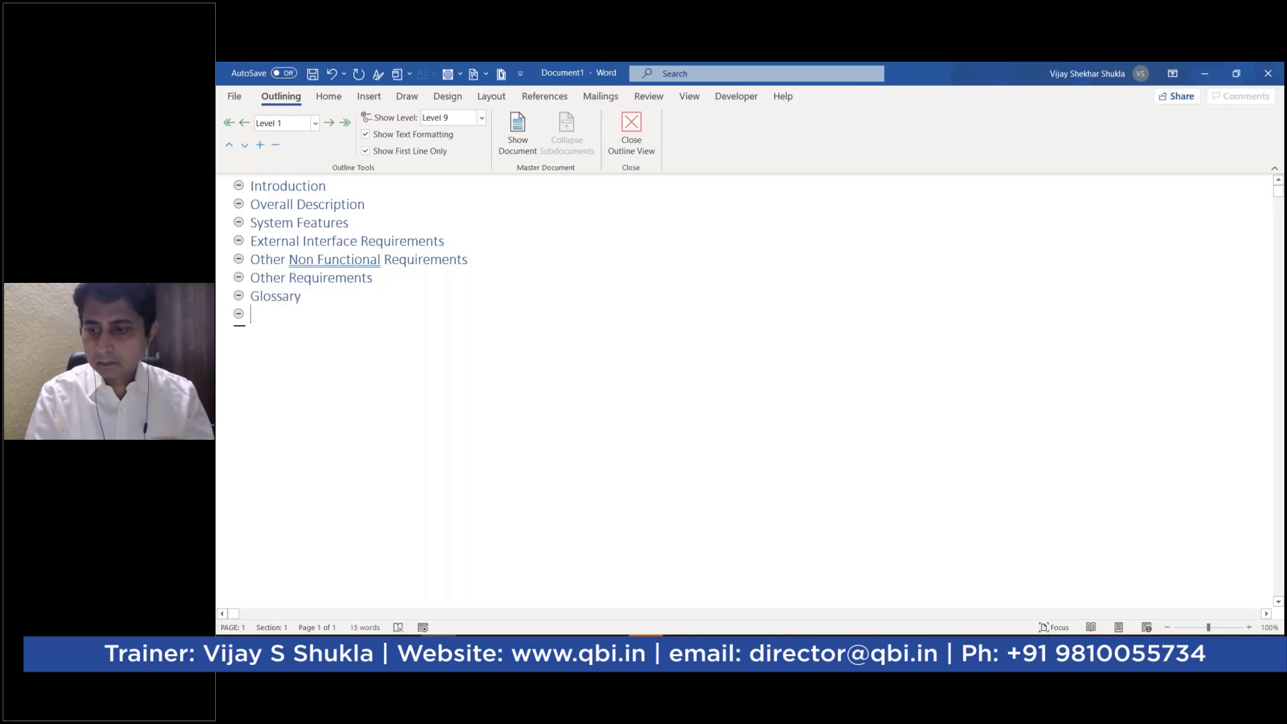
{"action": "type", "text": "Ana"}
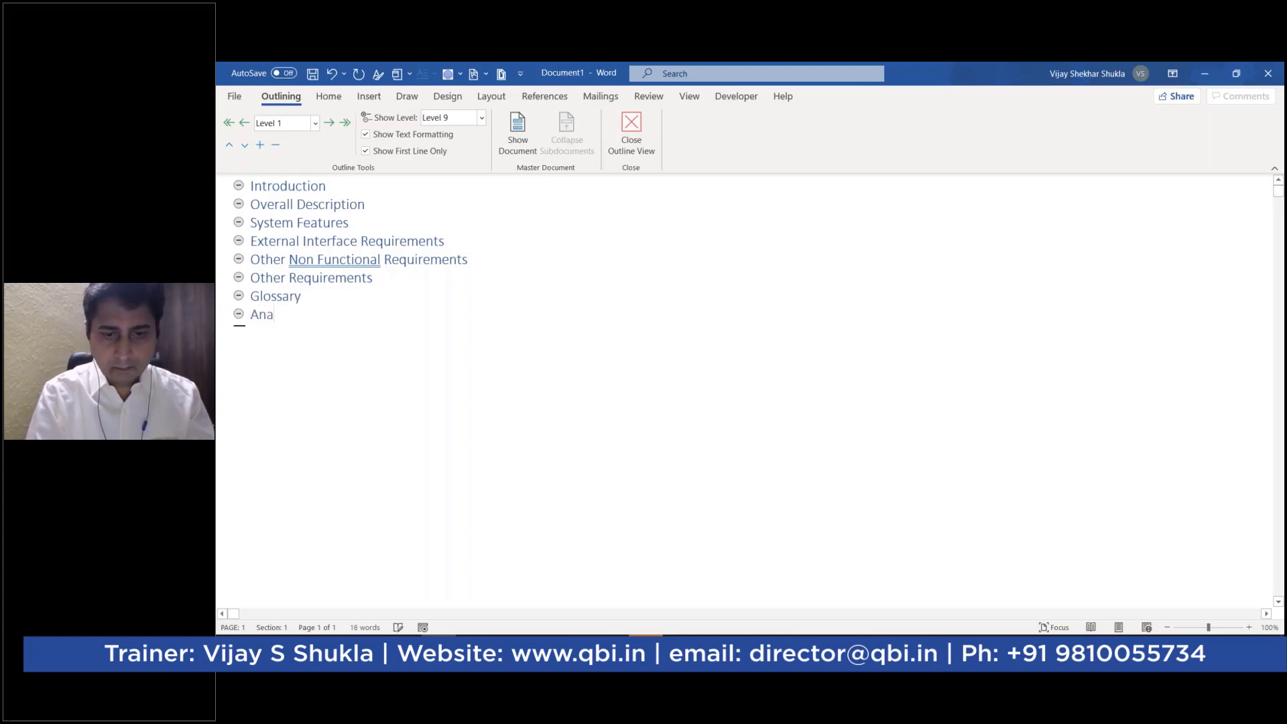
{"action": "type", "text": "lysis Models"}
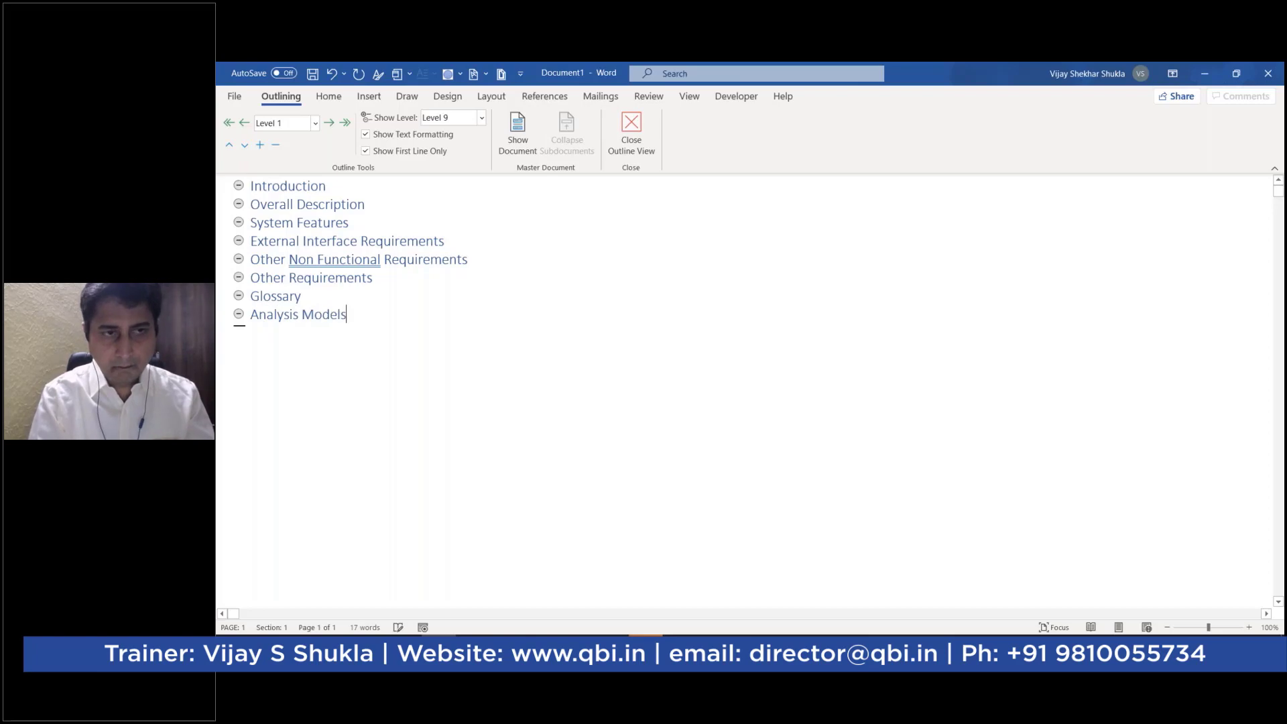
{"action": "key", "text": "Return"}
{"action": "type", "text": "Issue List"}
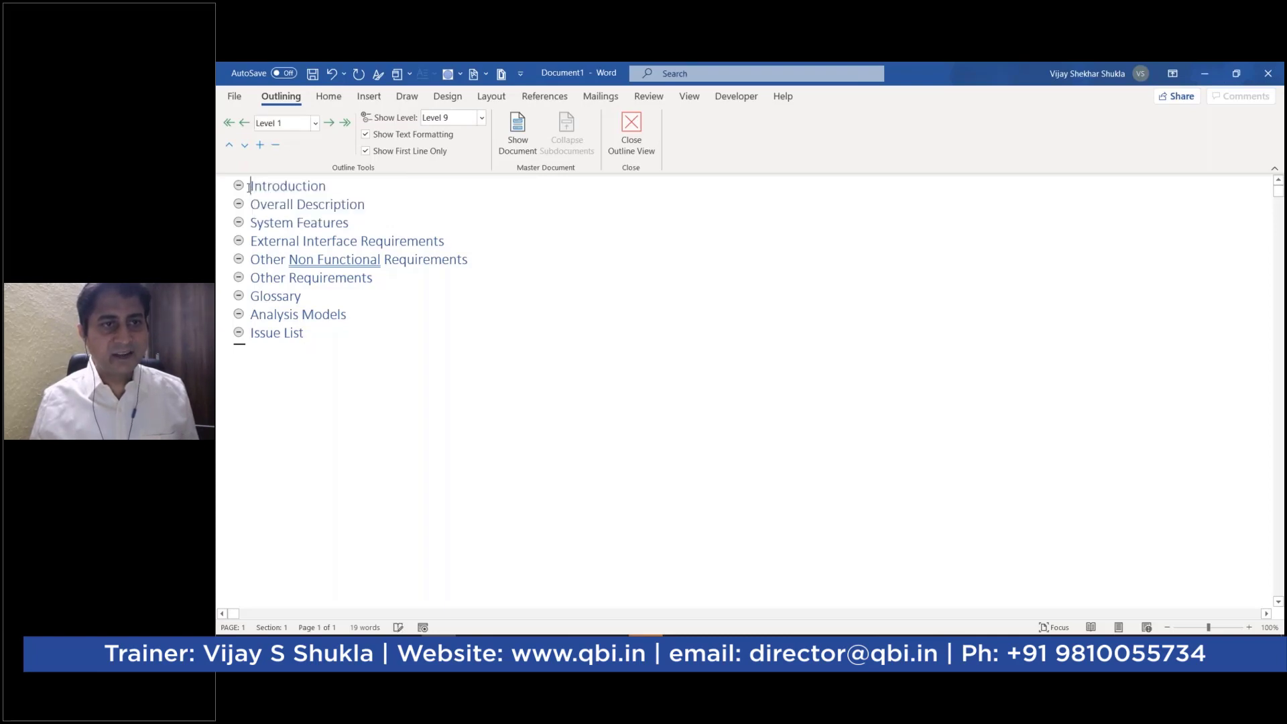
- Limit the outline display to Level 1 and insert a new outline line directly below Introduction
{"action": "left_click", "coordinate": [252, 223]}
{"action": "key", "text": "alt+shift+1"}
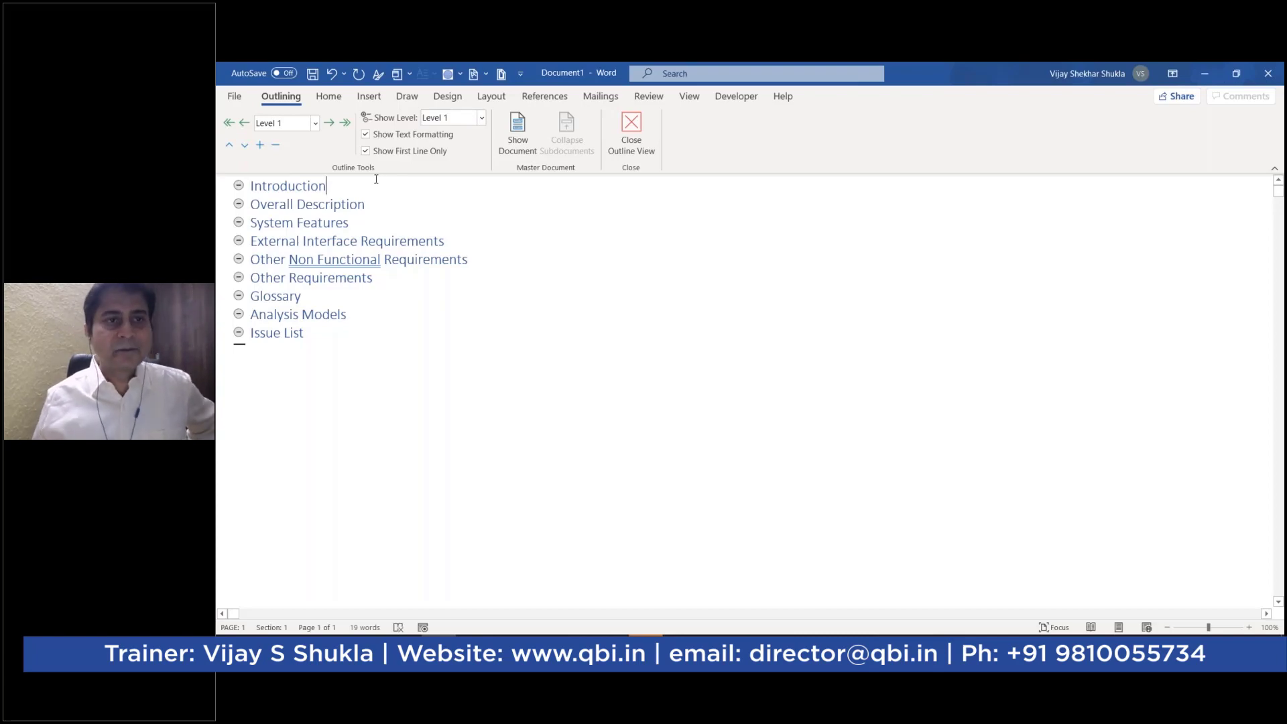
{"action": "left_click", "coordinate": [314, 123]}
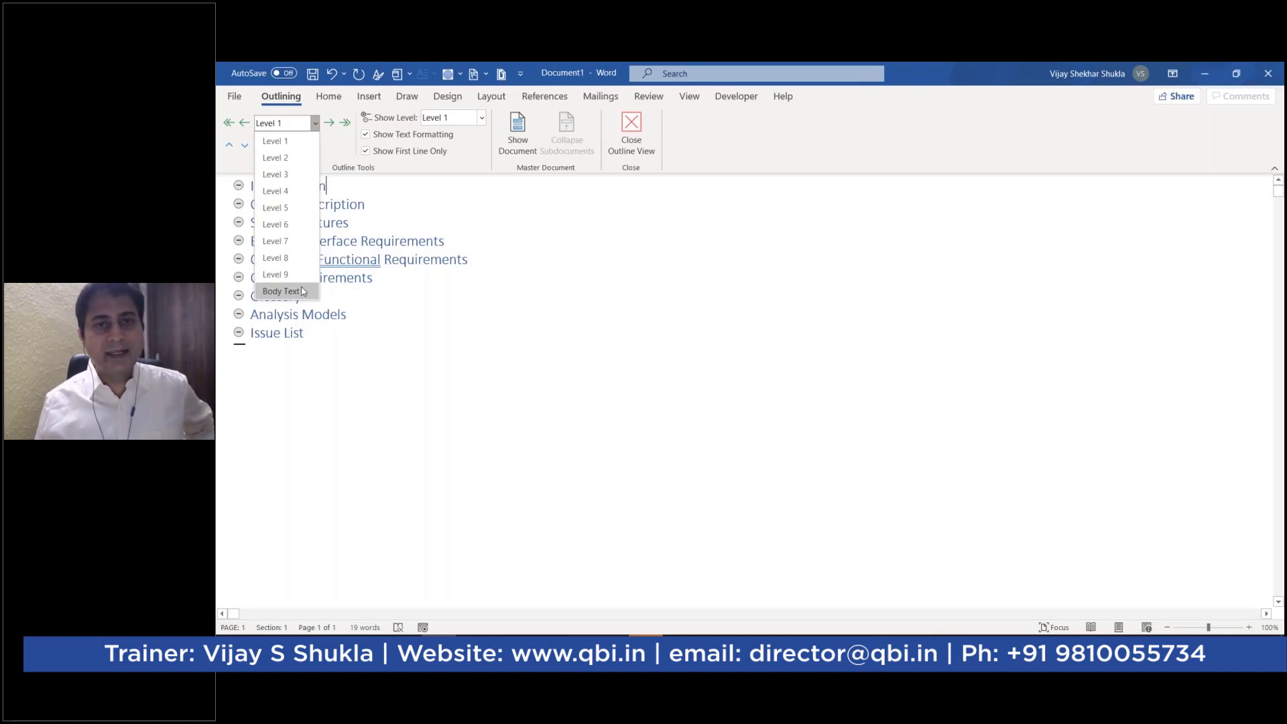
{"action": "left_click", "coordinate": [433, 203]}
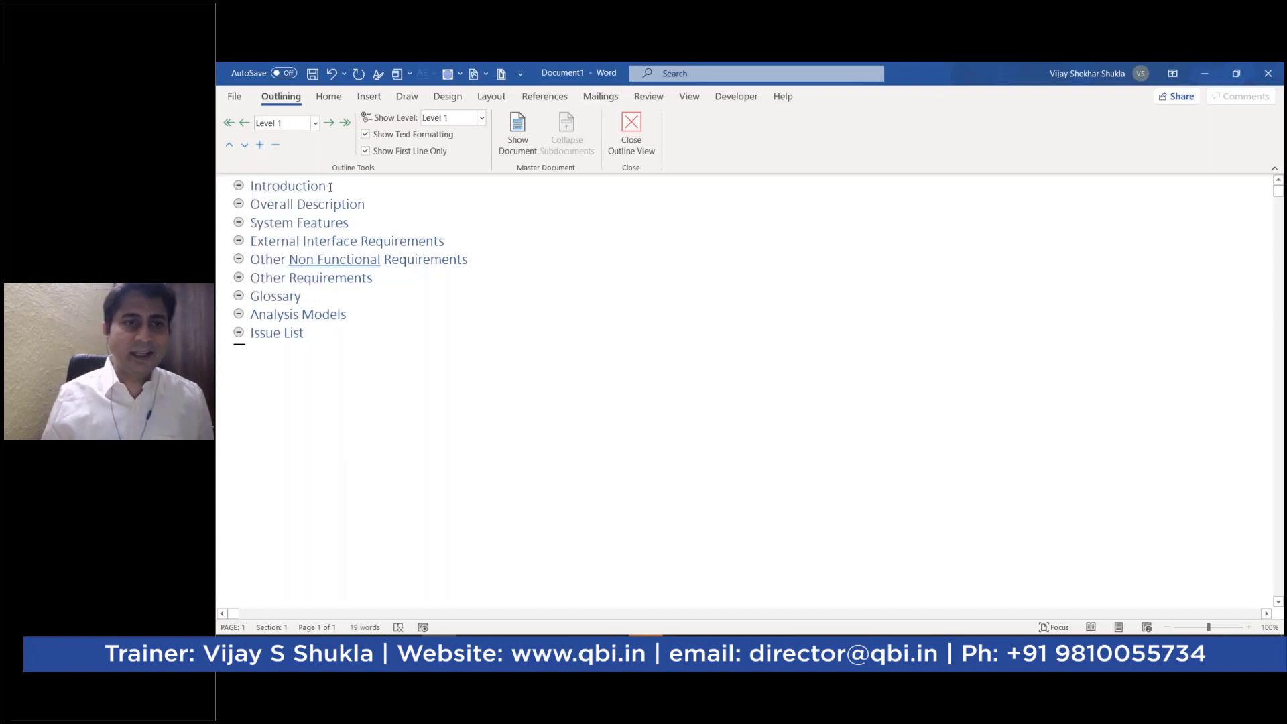
{"action": "key", "text": "Return"}
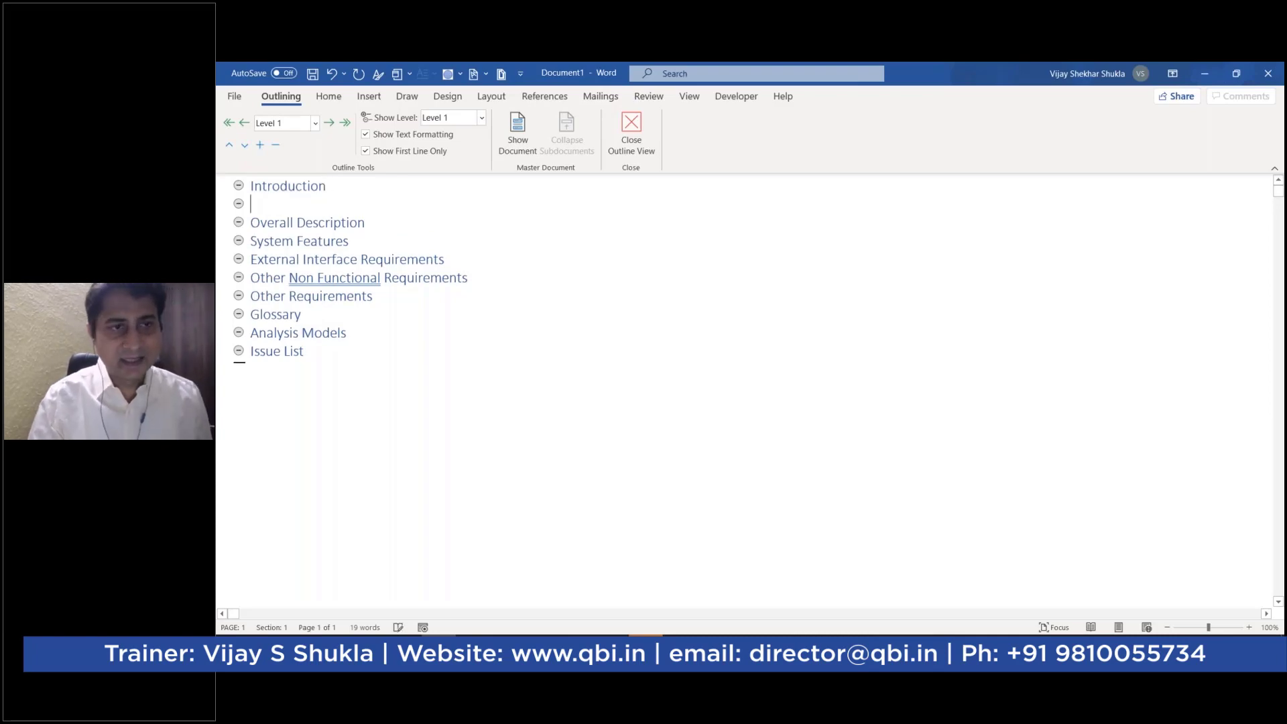
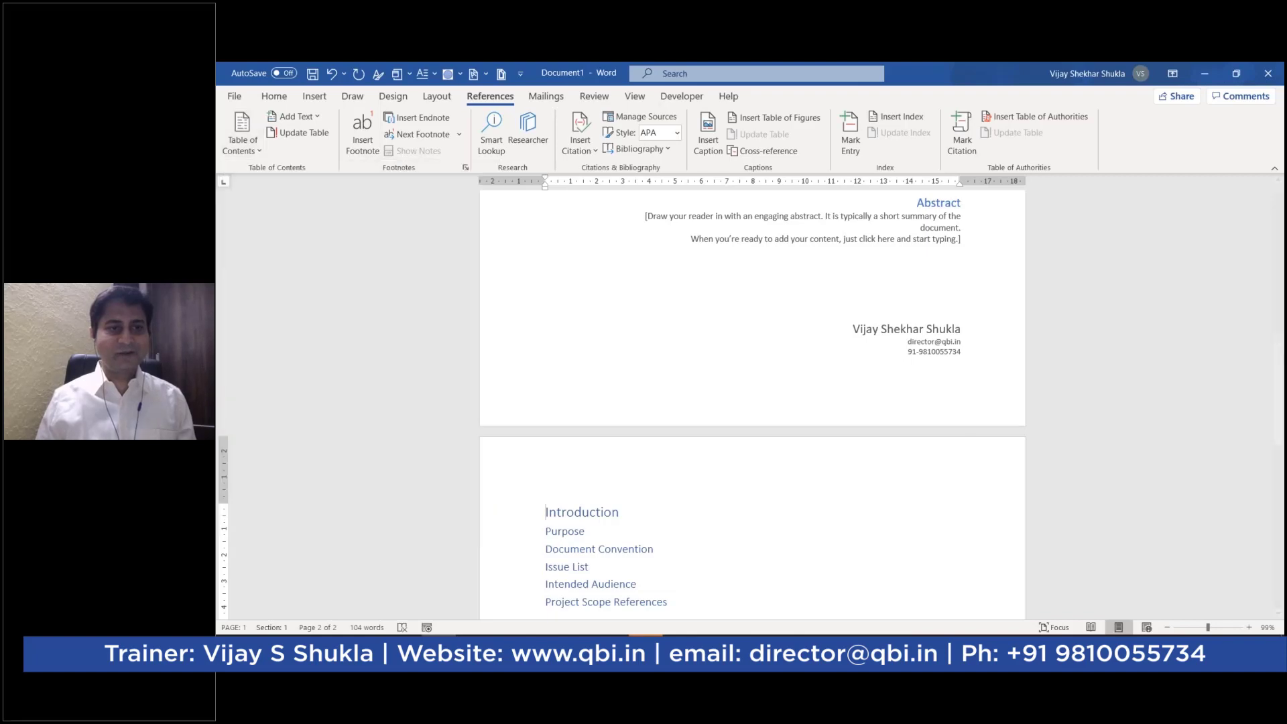
- Review the SRS document from its cover page through the table of contents to the heading pages
{"action": "scroll", "coordinate": [638, 448], "scroll_direction": "down", "scroll_amount": 5}
{"action": "scroll", "coordinate": [639, 448], "scroll_direction": "up", "scroll_amount": 12}
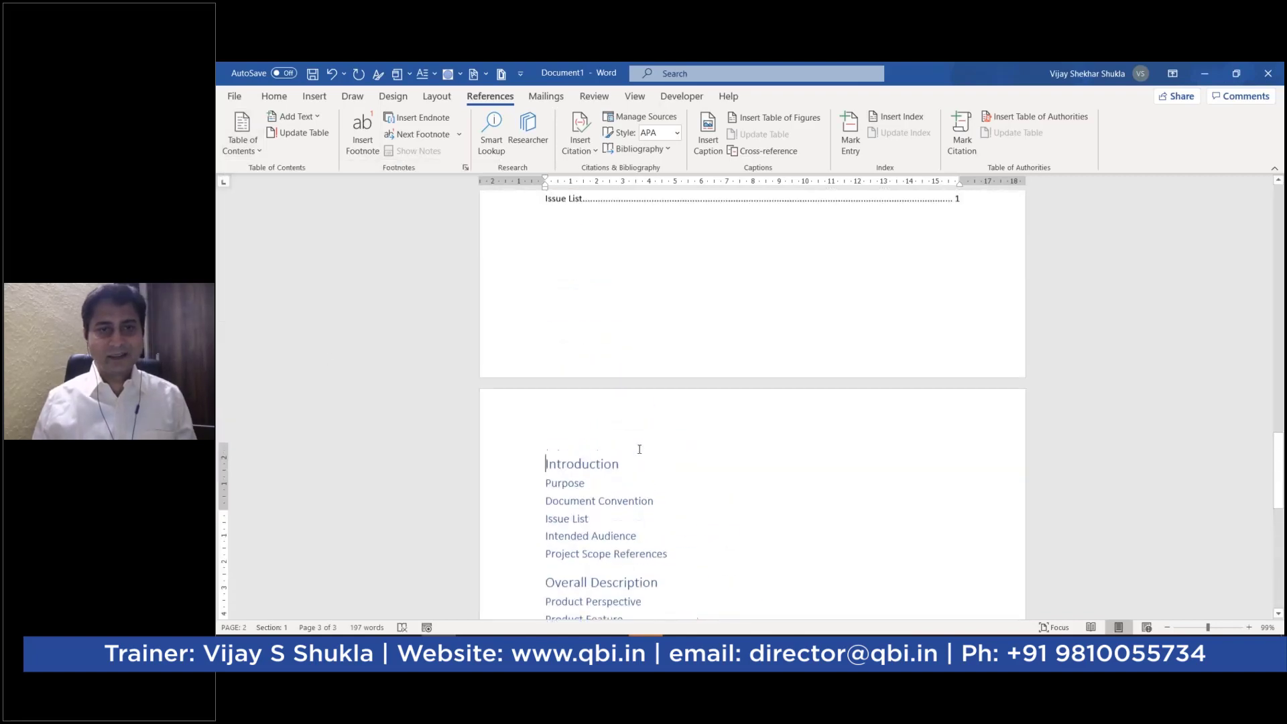
{"action": "scroll", "coordinate": [751, 402], "scroll_direction": "up", "scroll_amount": 15}
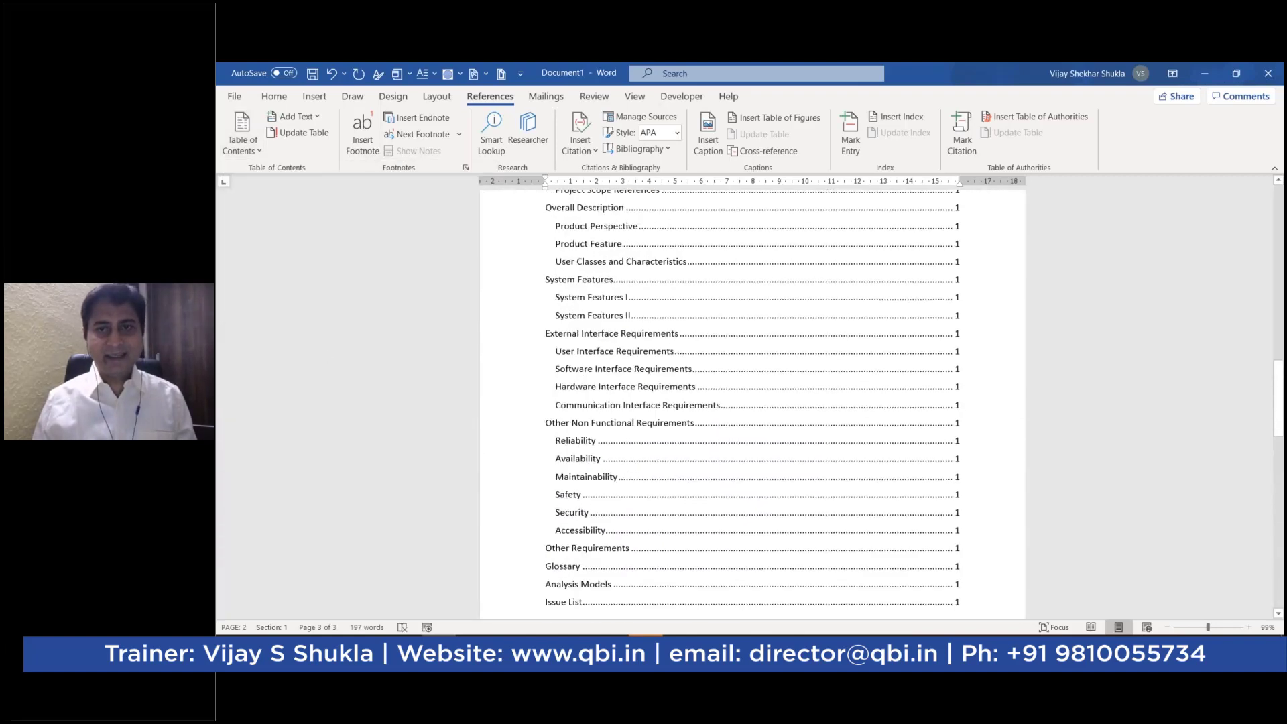
{"action": "scroll", "coordinate": [752, 402], "scroll_direction": "up", "scroll_amount": 8}
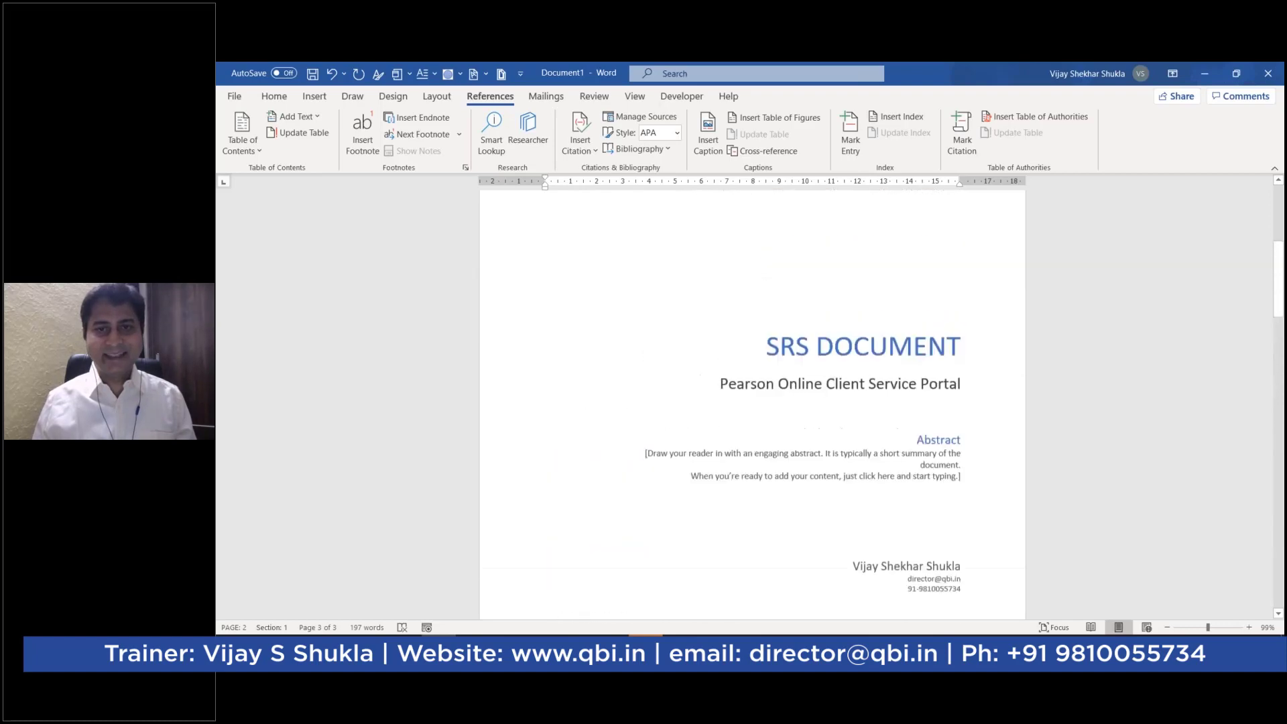
{"action": "scroll", "coordinate": [625, 451], "scroll_direction": "down", "scroll_amount": 12}
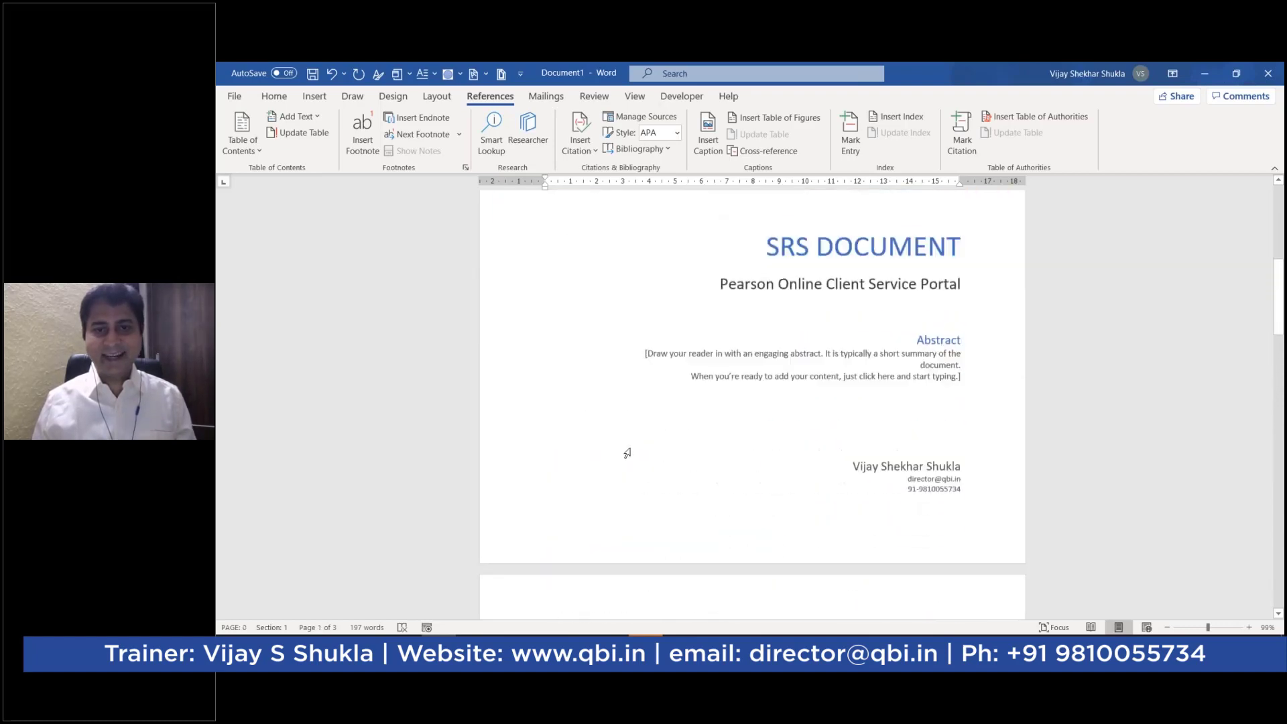
{"action": "scroll", "coordinate": [752, 403], "scroll_direction": "down", "scroll_amount": 10}
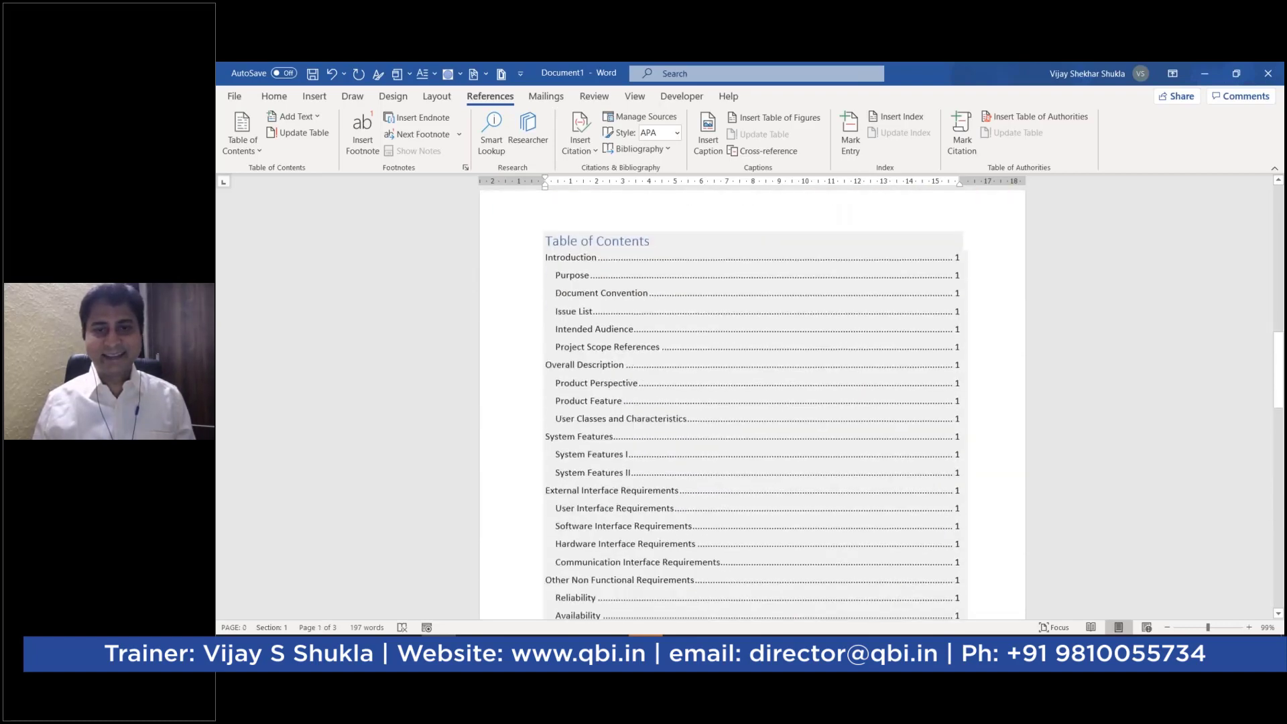
{"action": "scroll", "coordinate": [751, 402], "scroll_direction": "down", "scroll_amount": 6}
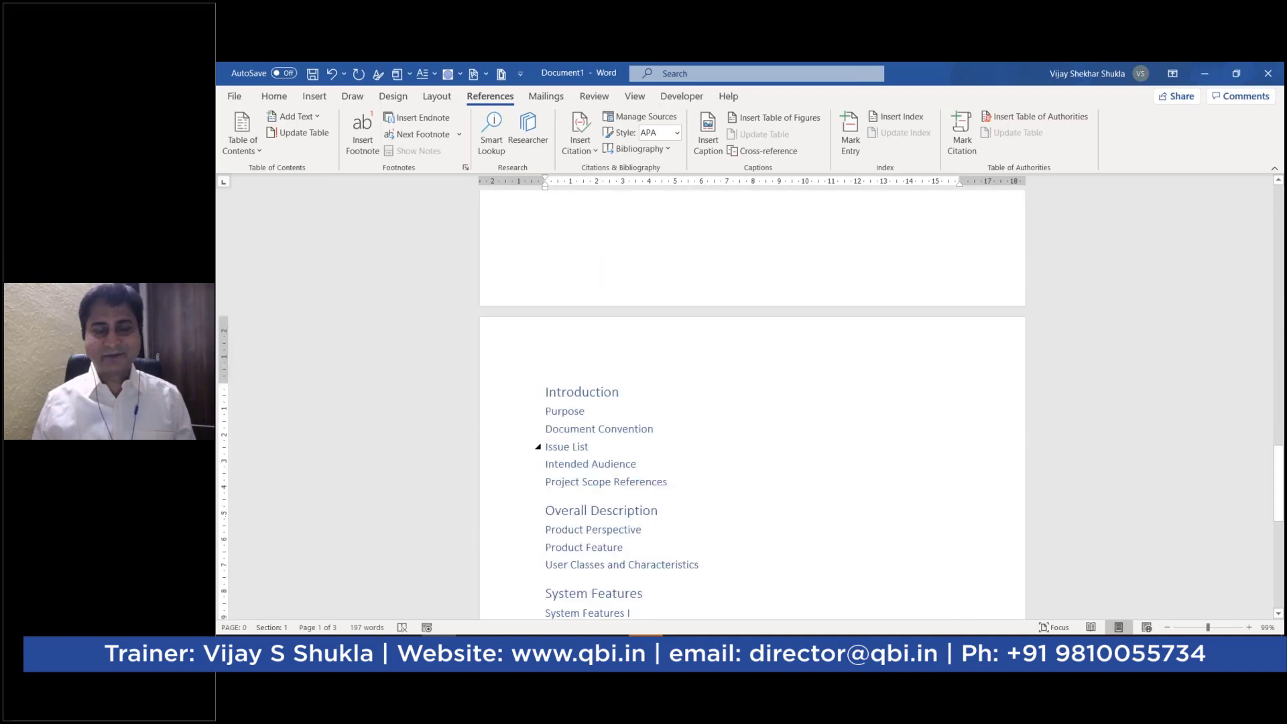
{"action": "scroll", "coordinate": [752, 402], "scroll_direction": "down", "scroll_amount": 3}
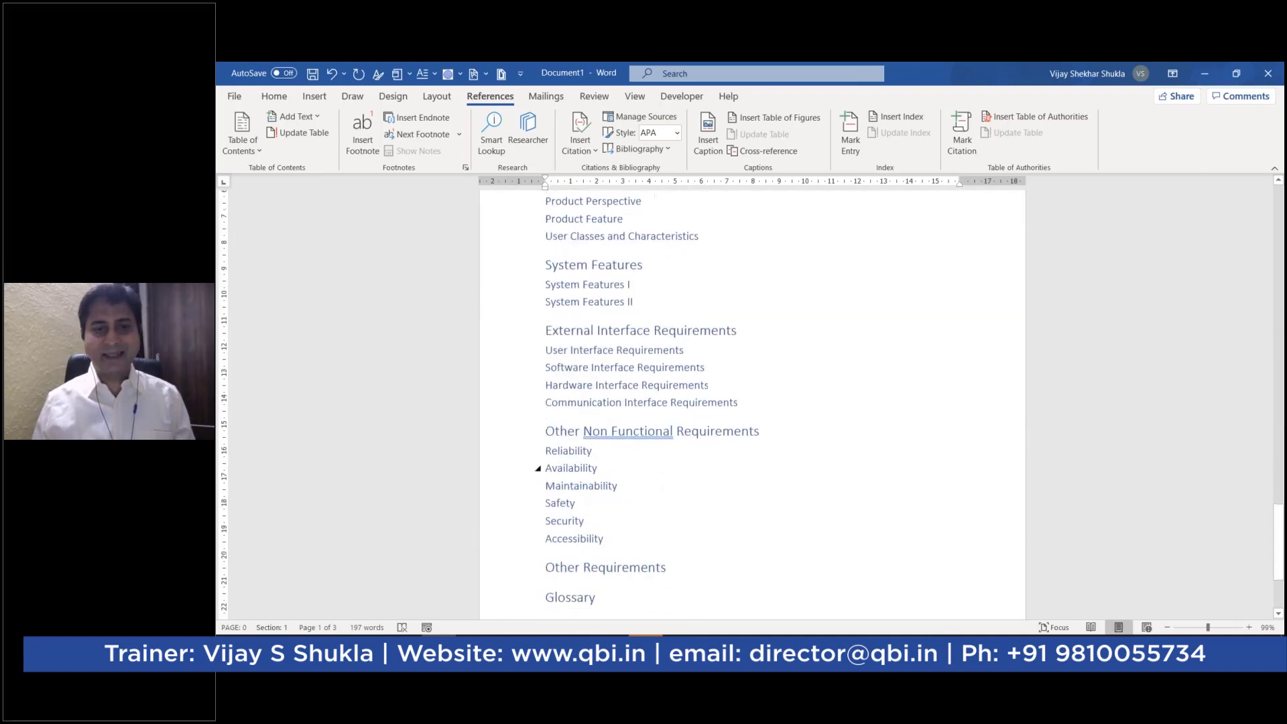
{"action": "scroll", "coordinate": [752, 402], "scroll_direction": "up", "scroll_amount": 7}
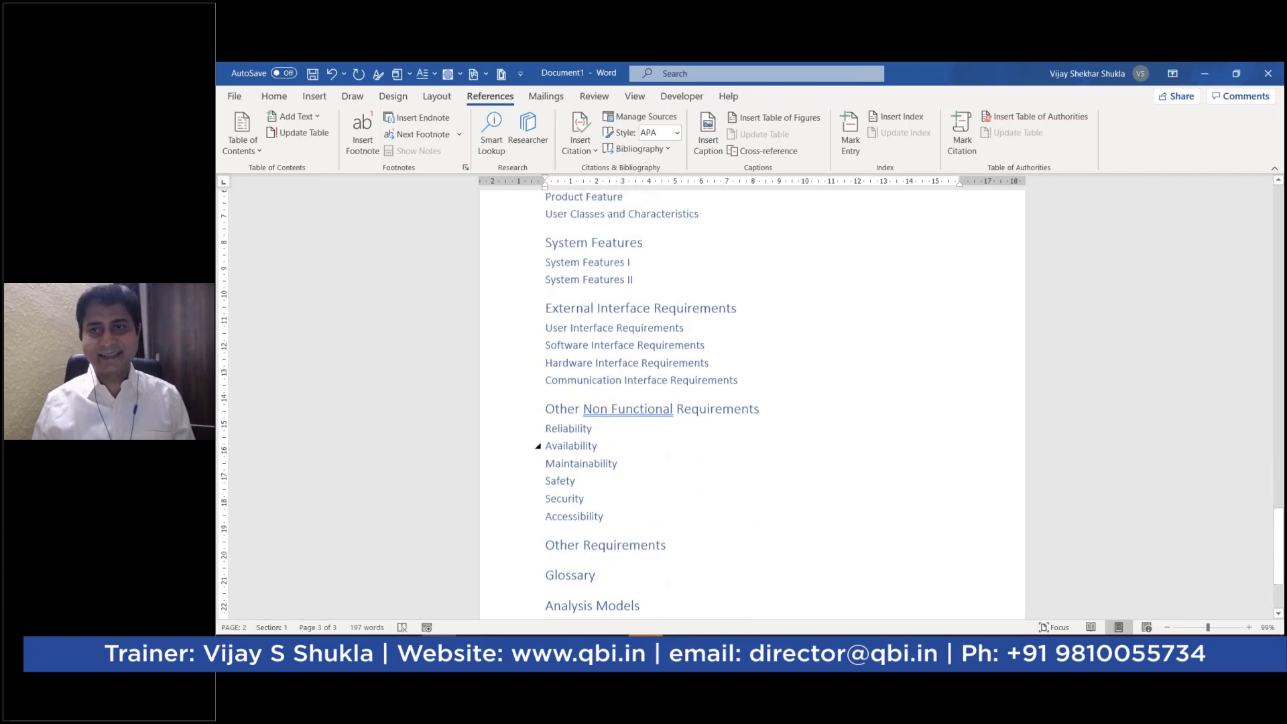
{"action": "scroll", "coordinate": [752, 403], "scroll_direction": "up", "scroll_amount": 5}
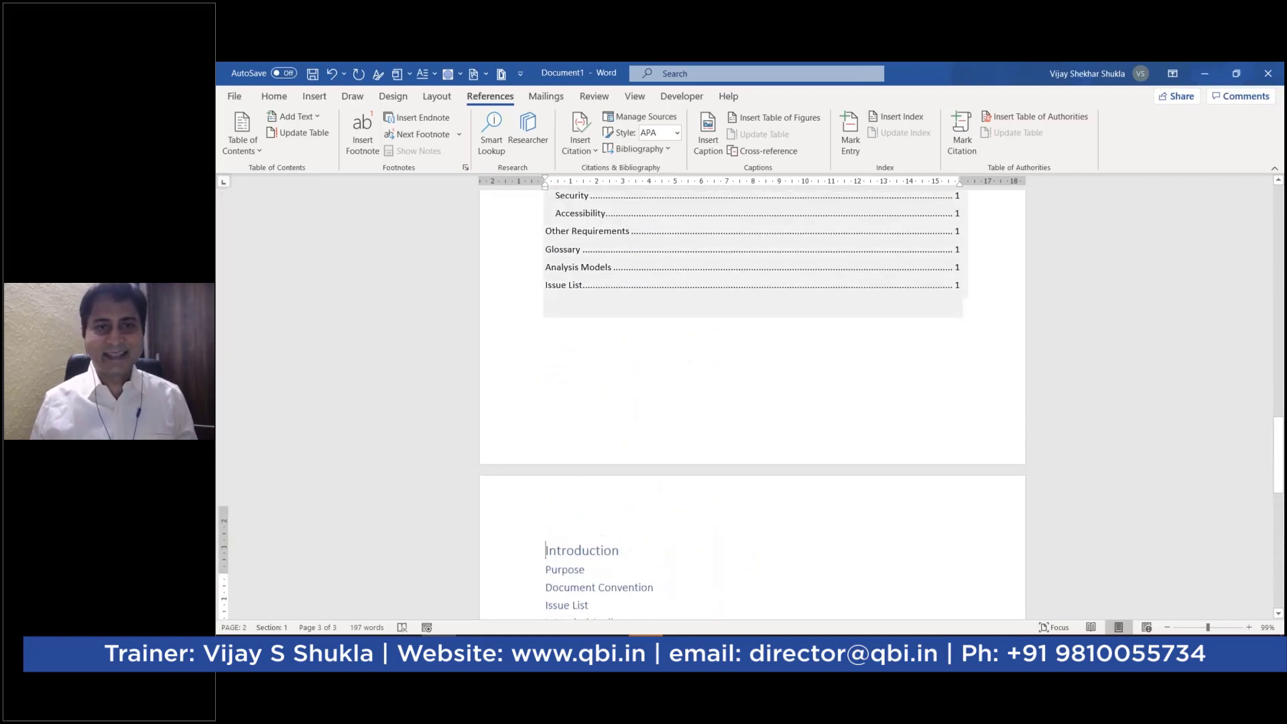
{"action": "scroll", "coordinate": [626, 442], "scroll_direction": "up", "scroll_amount": 3}
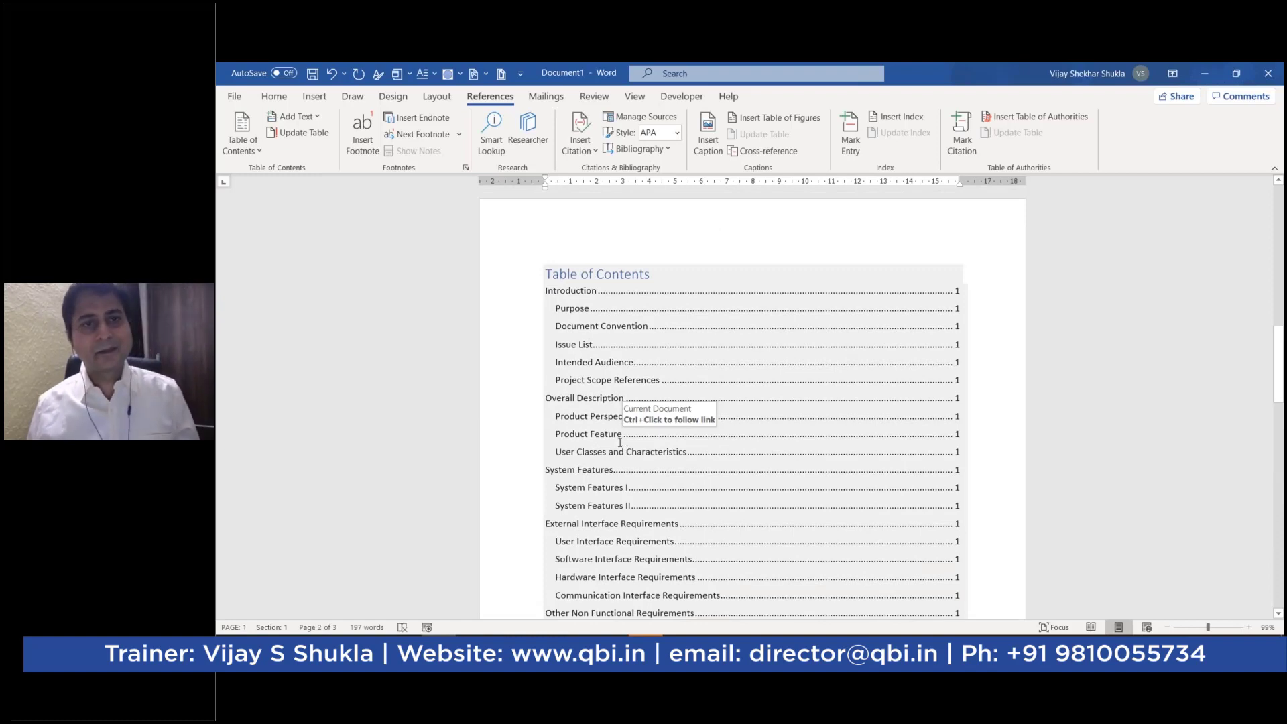
- Compare the table of contents entries with the headings on the last page, from Introduction down to Issue List
{"action": "left_click", "coordinate": [635, 96]}
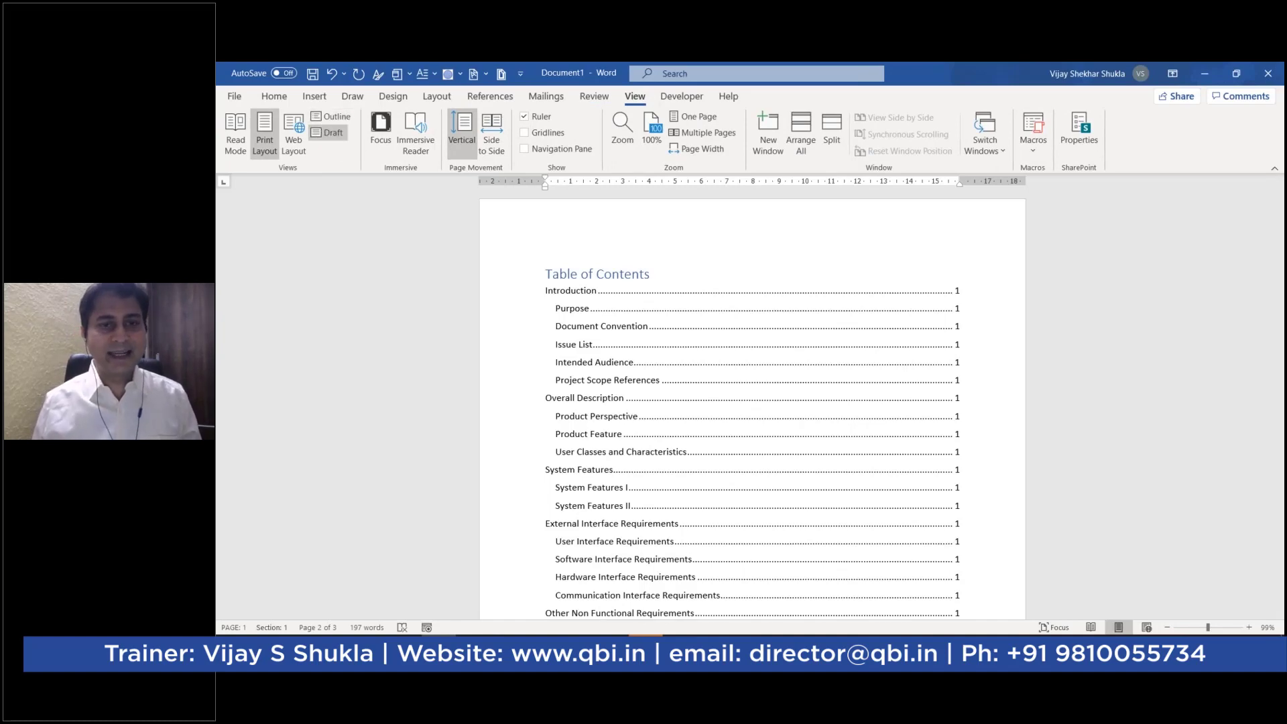
{"action": "scroll", "coordinate": [750, 402], "scroll_direction": "down", "scroll_amount": 10}
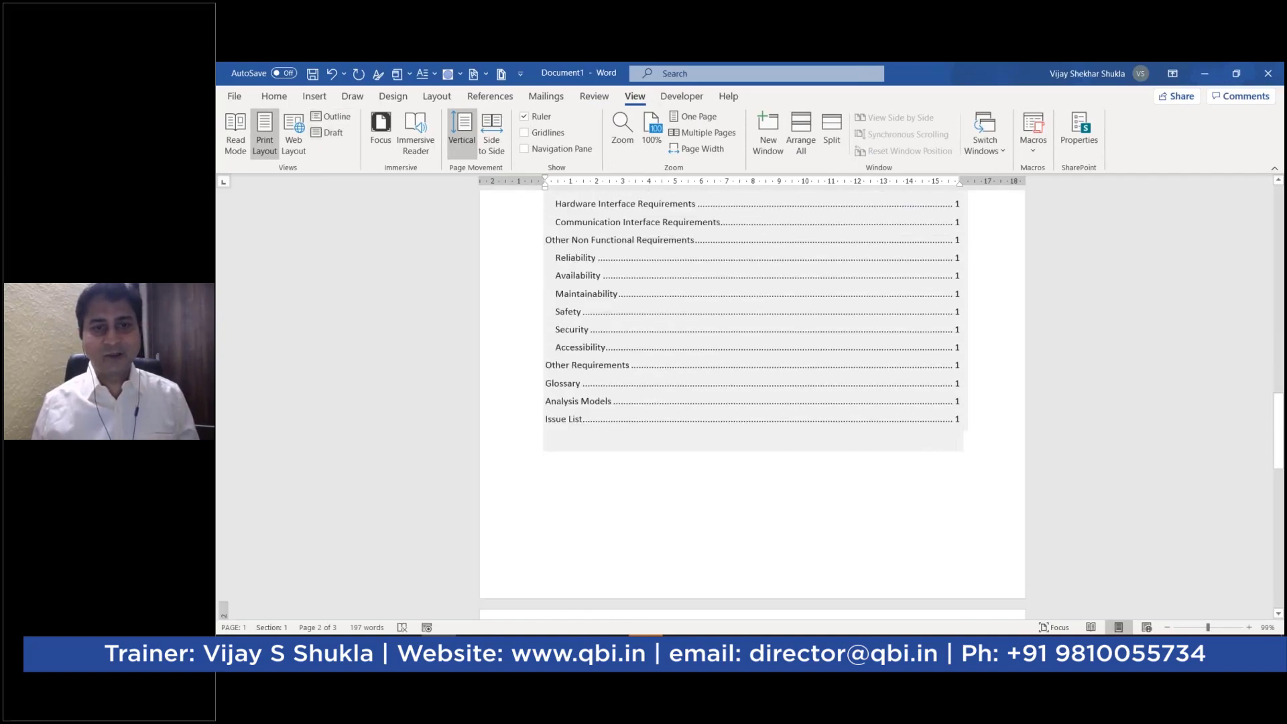
{"action": "scroll", "coordinate": [751, 402], "scroll_direction": "down", "scroll_amount": 8}
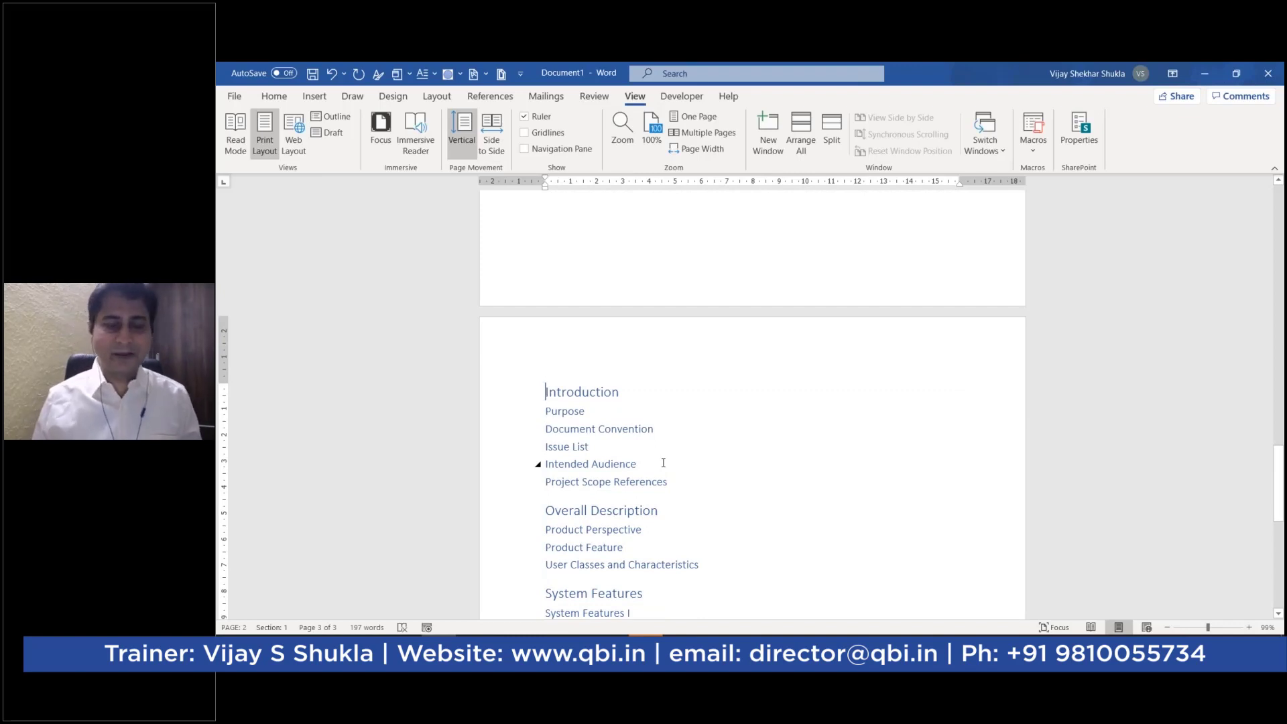
{"action": "scroll", "coordinate": [663, 463], "scroll_direction": "up", "scroll_amount": 3}
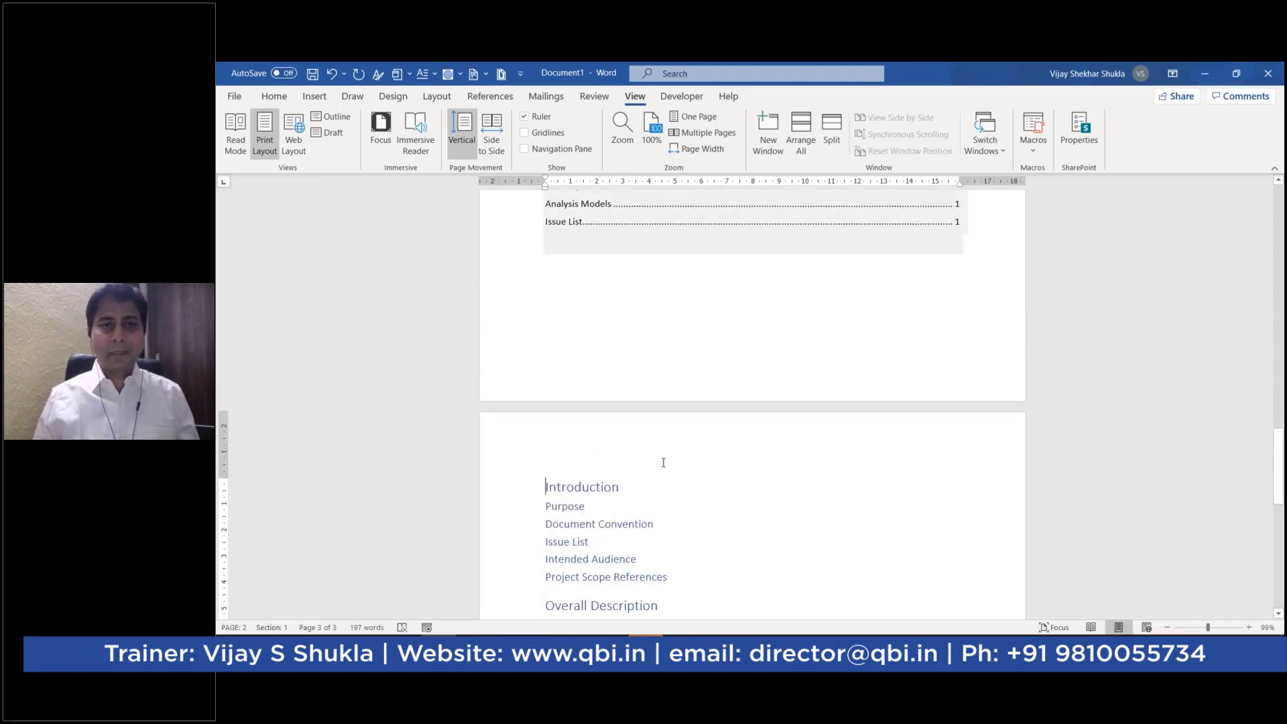
{"action": "scroll", "coordinate": [663, 462], "scroll_direction": "down", "scroll_amount": 4}
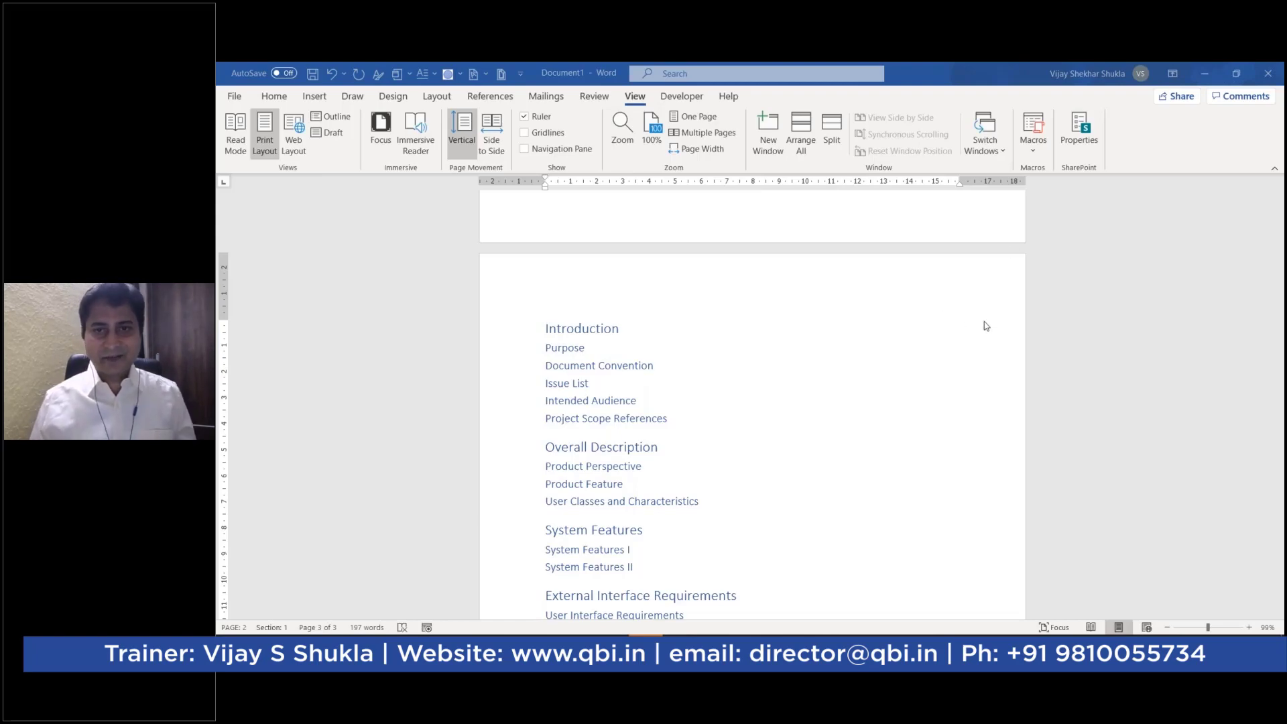
{"action": "scroll", "coordinate": [761, 460], "scroll_direction": "down", "scroll_amount": 5}
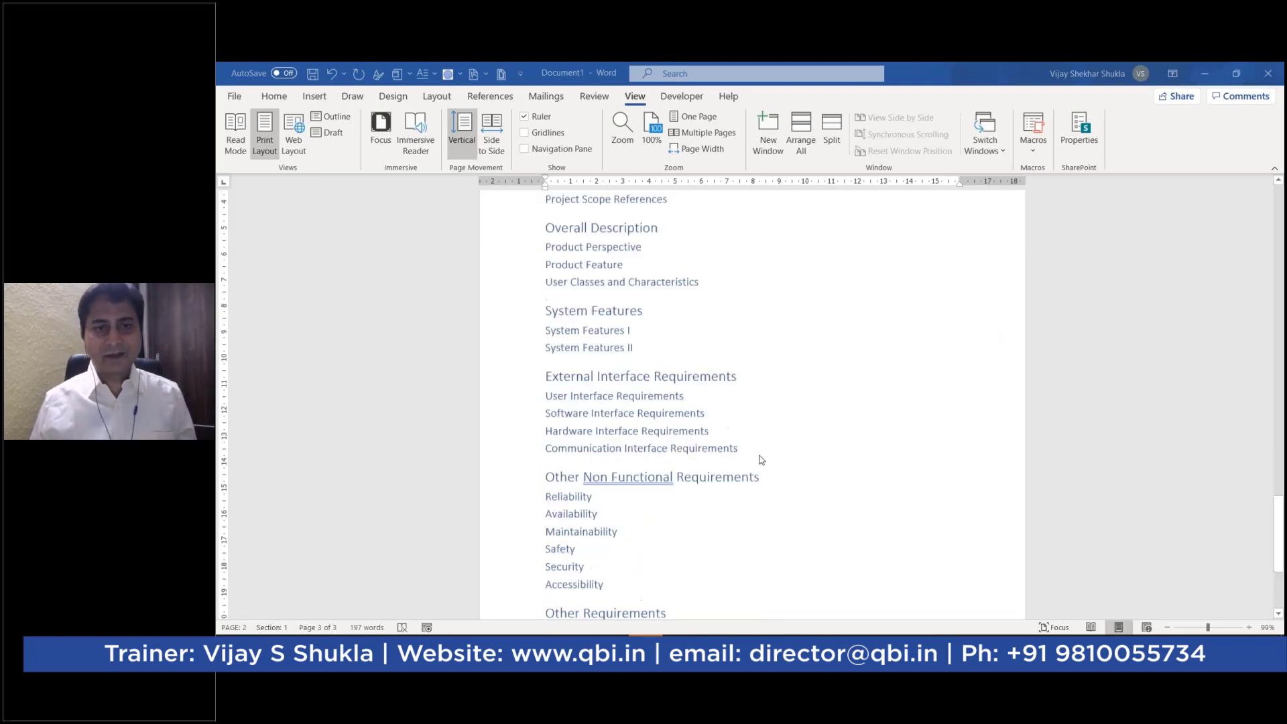
{"action": "scroll", "coordinate": [762, 460], "scroll_direction": "down", "scroll_amount": 4}
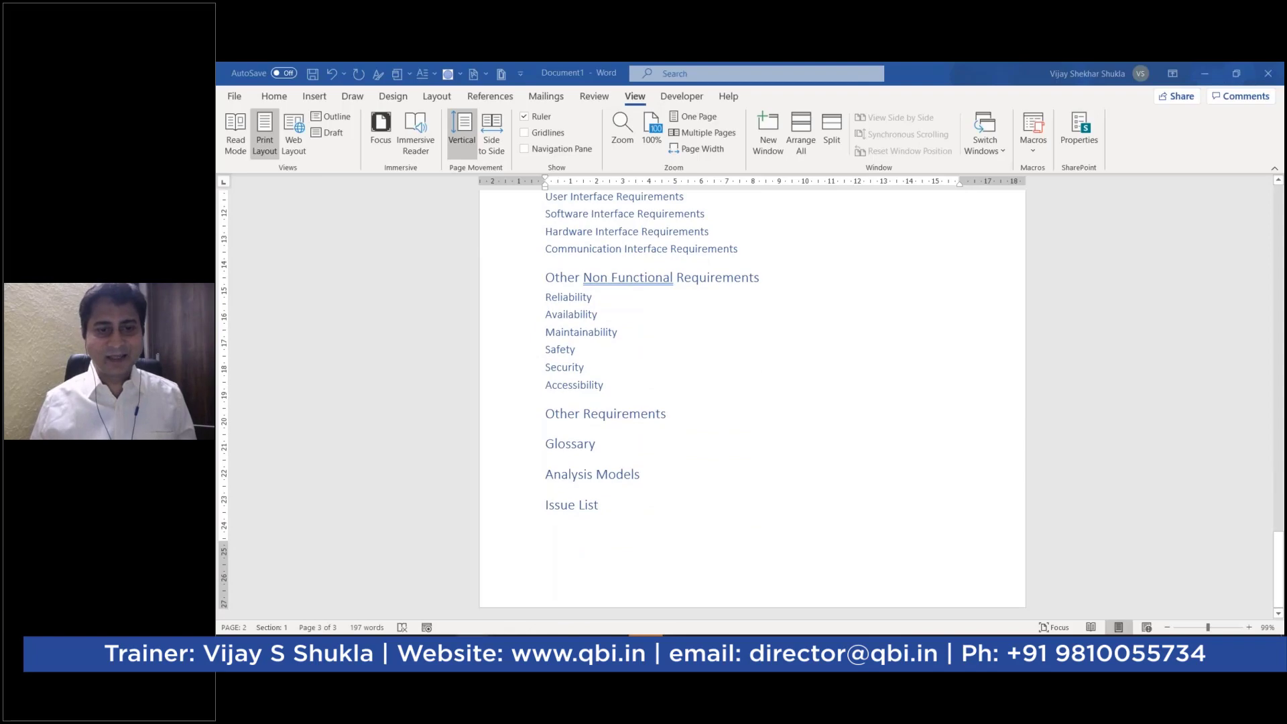
{"action": "scroll", "coordinate": [744, 469], "scroll_direction": "up", "scroll_amount": 15}
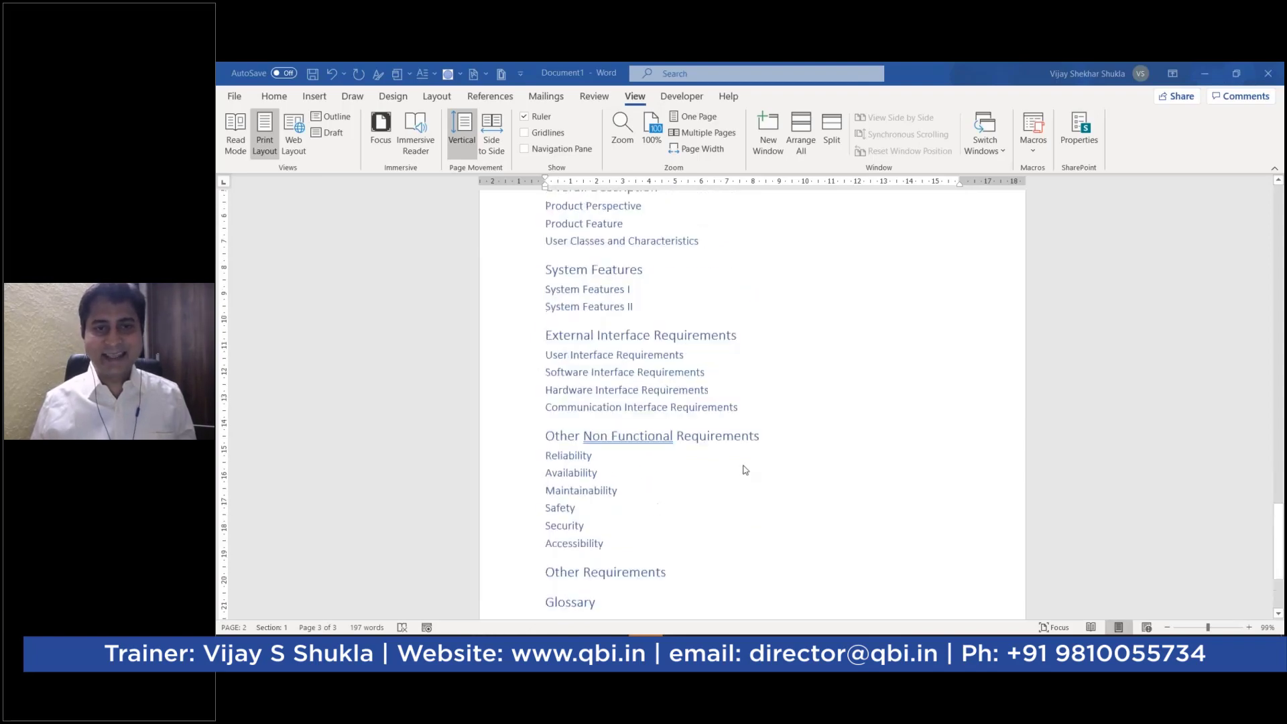
{"action": "scroll", "coordinate": [744, 469], "scroll_direction": "up", "scroll_amount": 9}
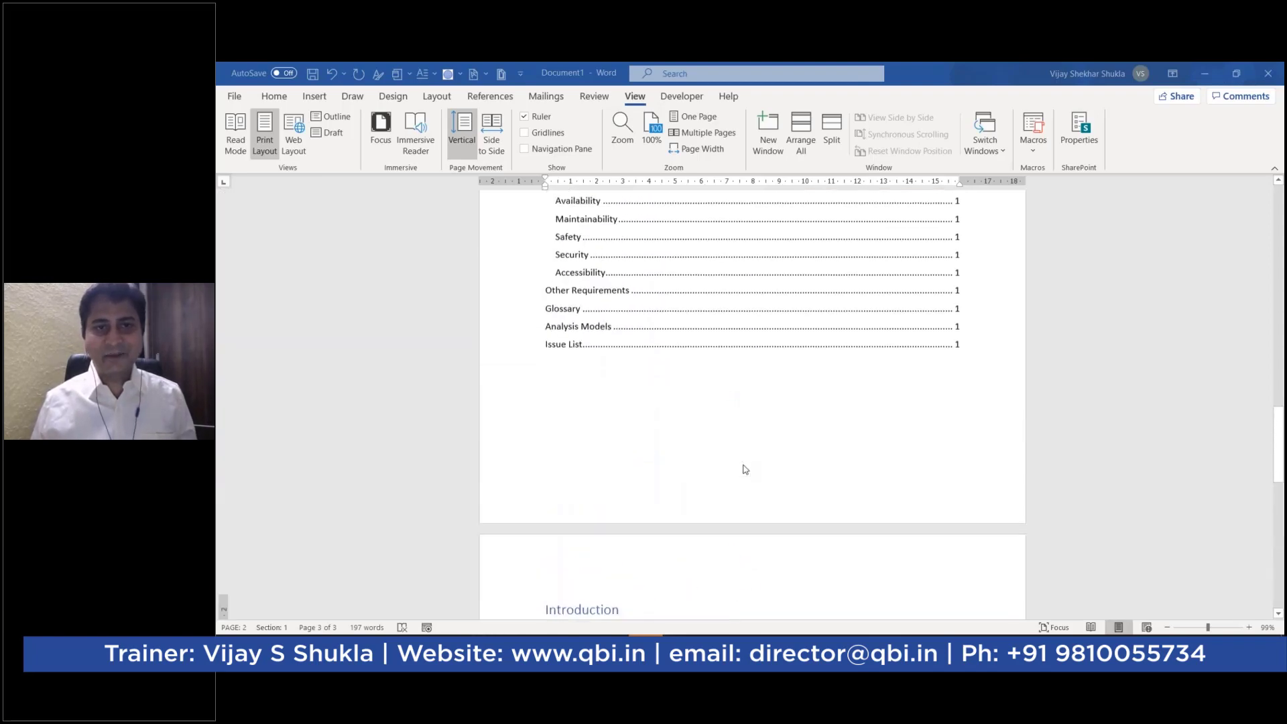
{"action": "scroll", "coordinate": [743, 469], "scroll_direction": "up", "scroll_amount": 3}
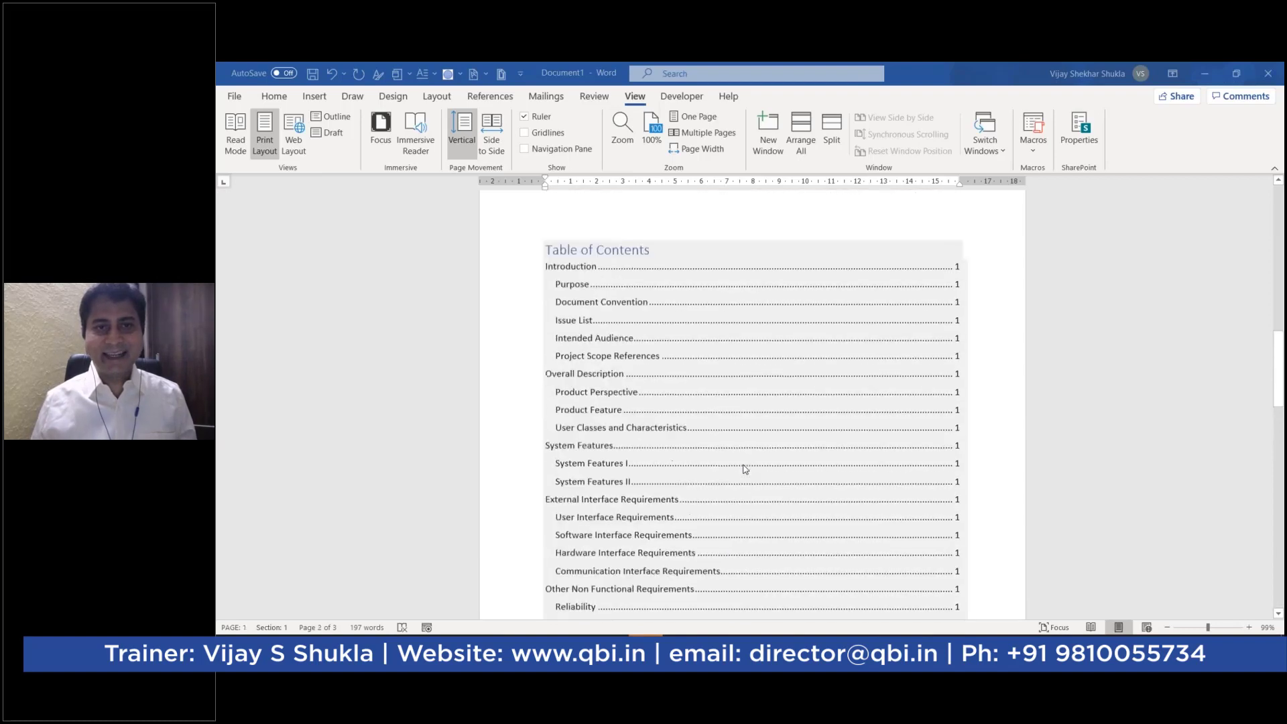
{"action": "scroll", "coordinate": [743, 469], "scroll_direction": "down", "scroll_amount": 1}
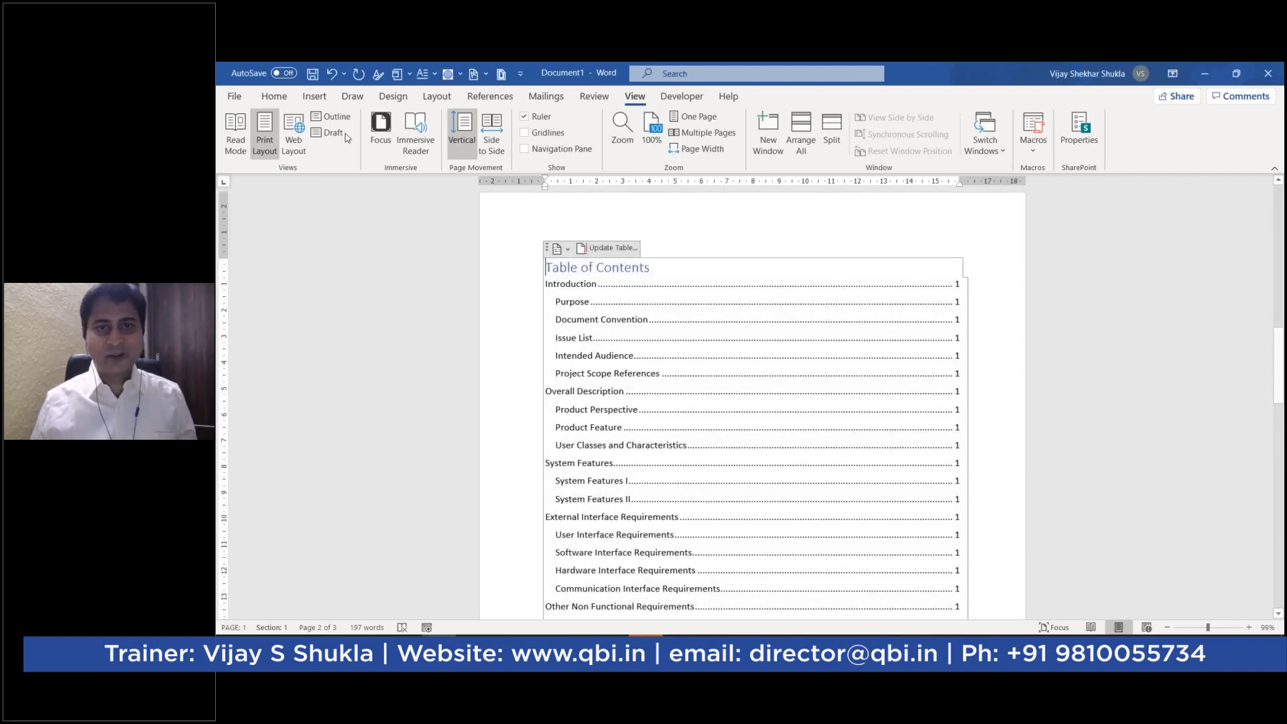
{"action": "left_click", "coordinate": [273, 97]}
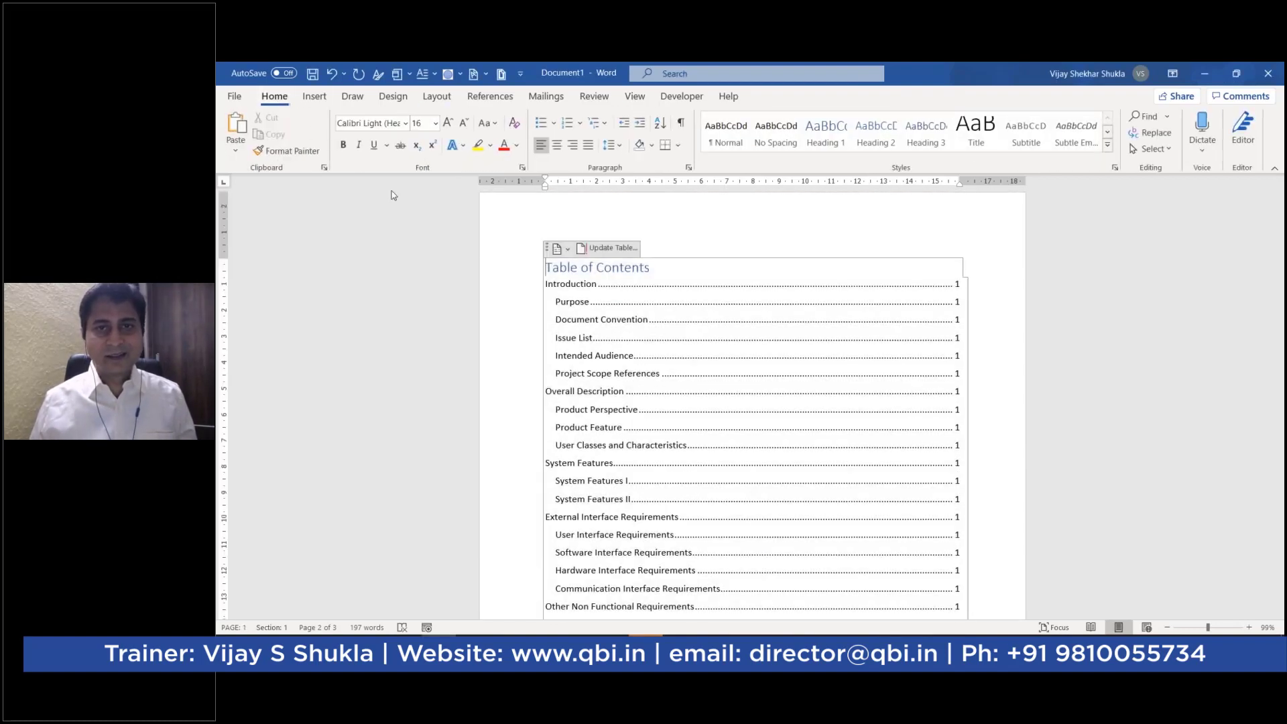
{"action": "scroll", "coordinate": [709, 441], "scroll_direction": "down", "scroll_amount": 15}
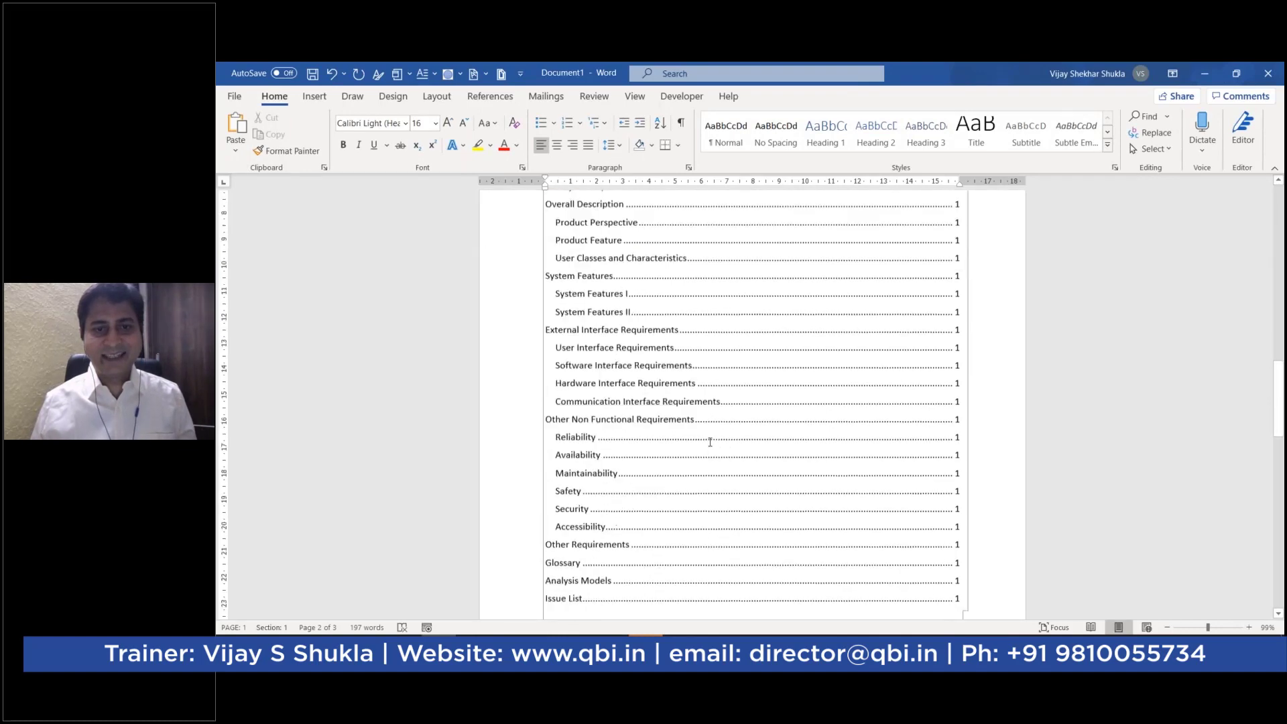
{"action": "scroll", "coordinate": [710, 441], "scroll_direction": "down", "scroll_amount": 4}
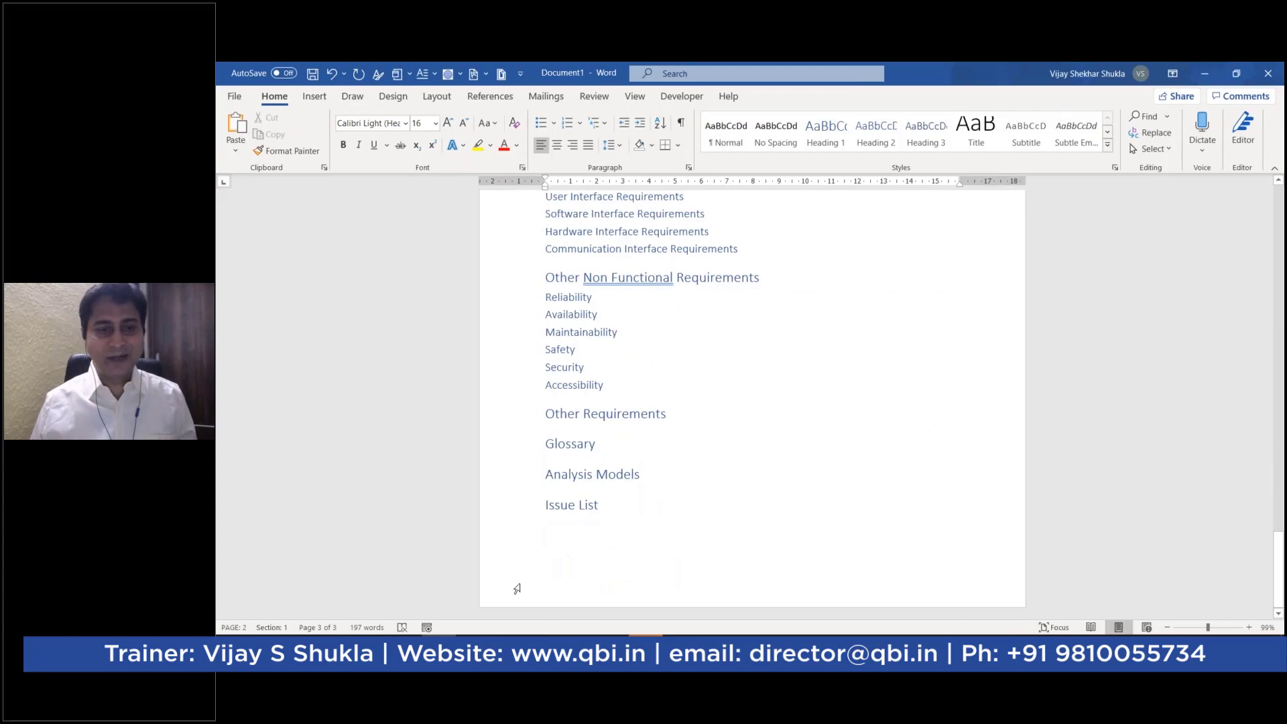
- Switch to the PreparingProfessionalWordDocument presentation in PowerPoint and read its slides from Insert Table of Content to Add Page Breaks After Every Chapter
{"action": "mouse_move", "coordinate": [473, 654]}
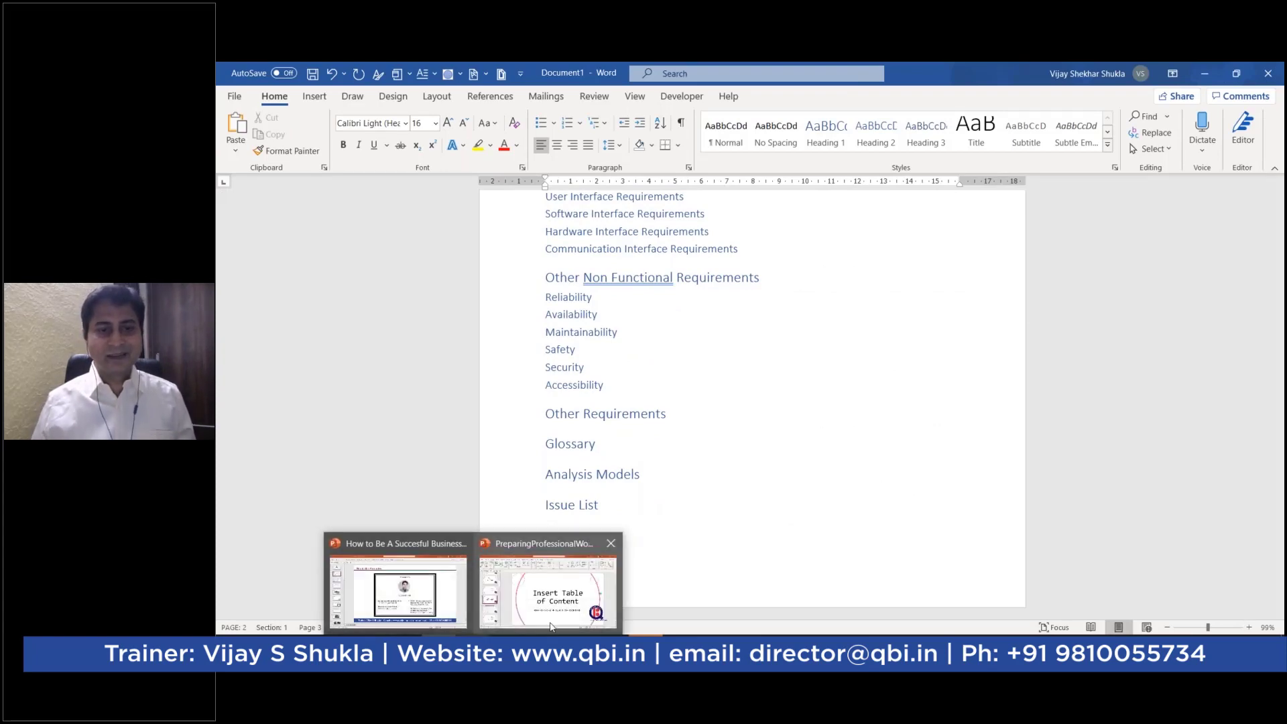
{"action": "left_click", "coordinate": [561, 610]}
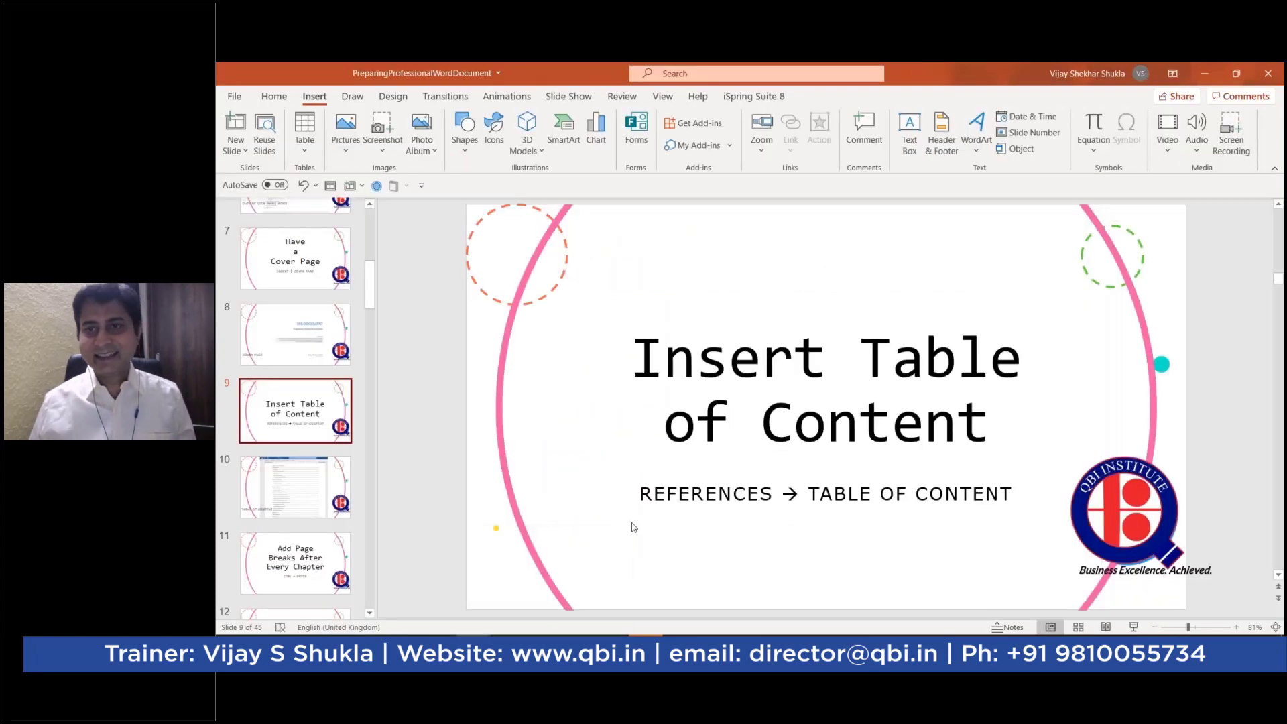
{"action": "left_click", "coordinate": [324, 484]}
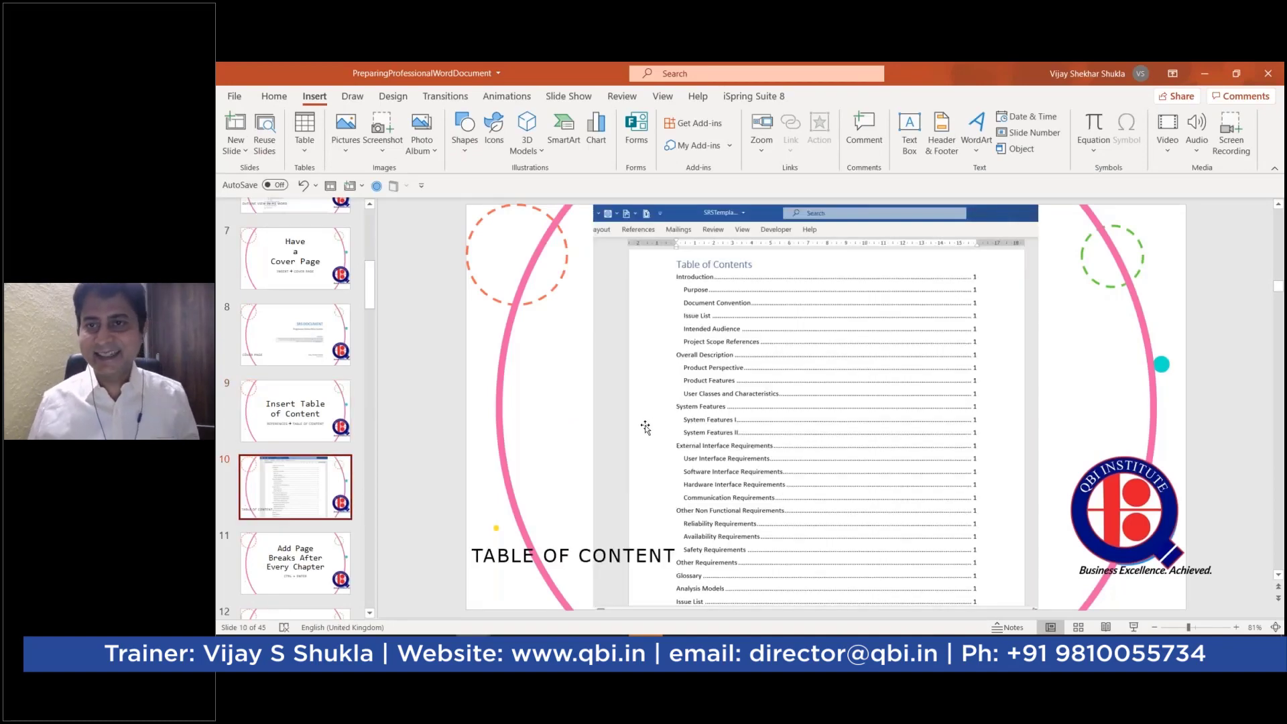
{"action": "scroll", "coordinate": [591, 435], "scroll_direction": "down", "scroll_amount": 1}
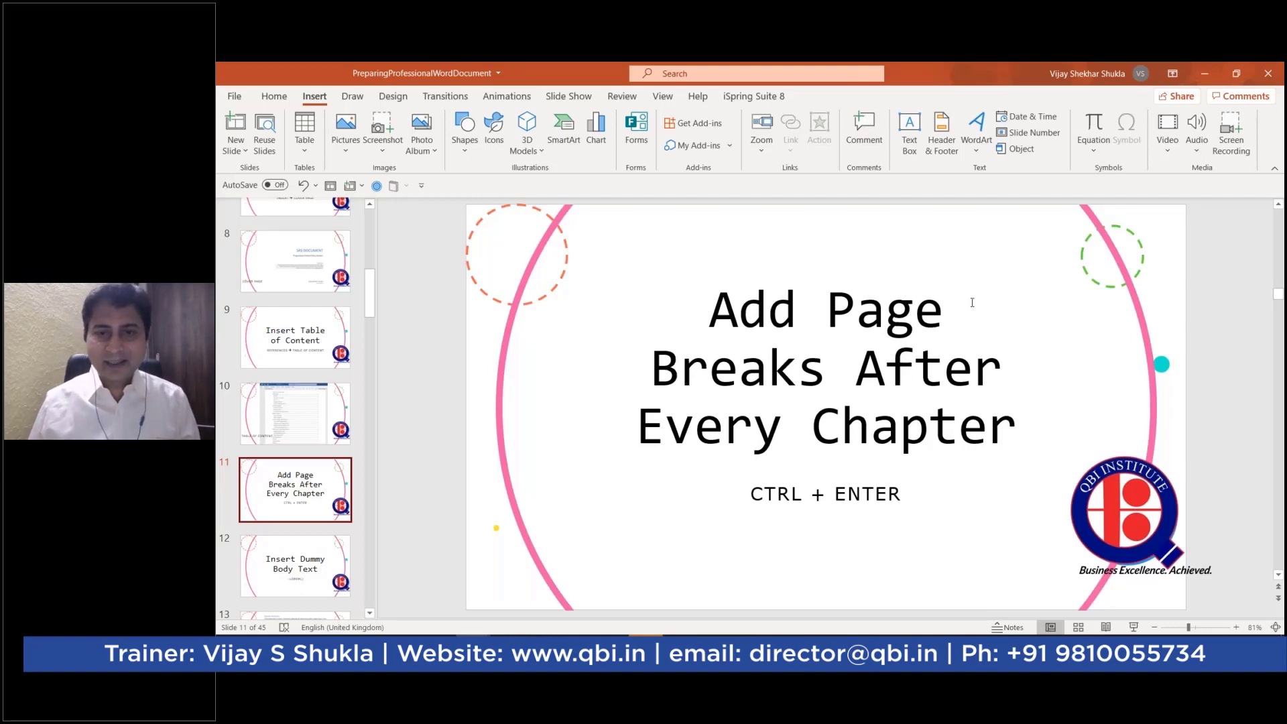
{"action": "left_click_drag", "start_coordinate": [755, 490], "coordinate": [905, 493]}
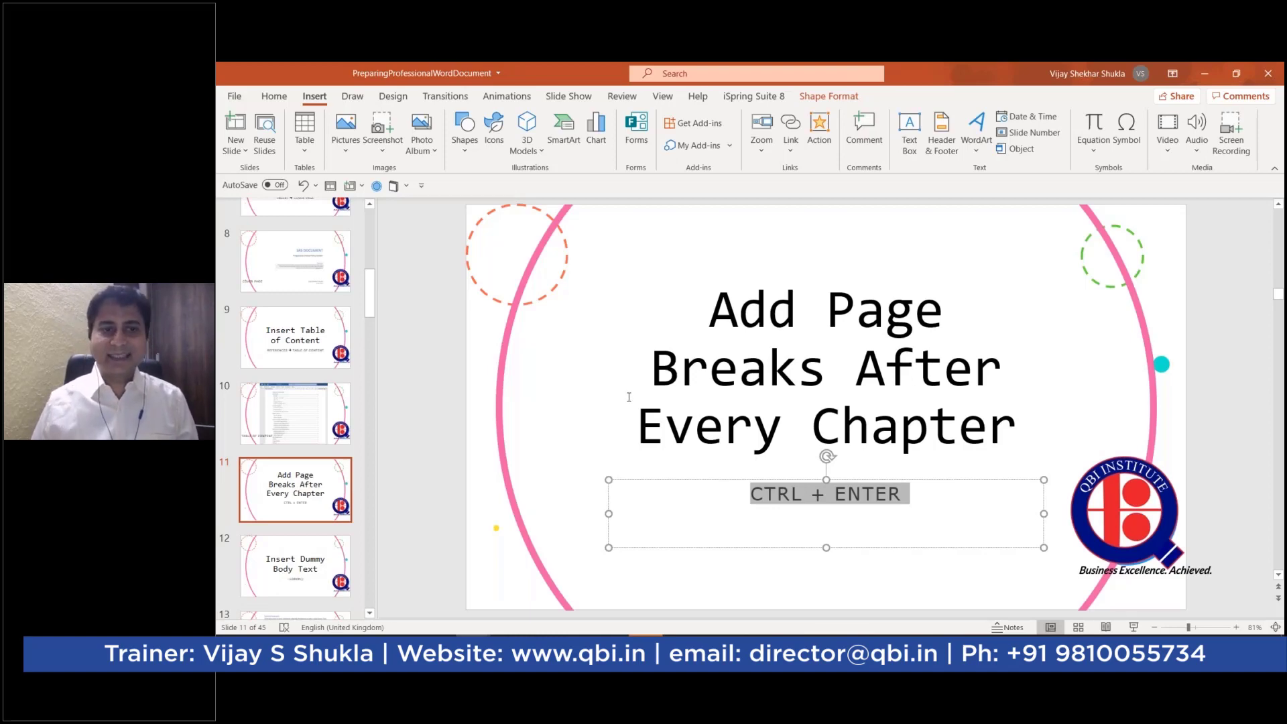
{"action": "left_click", "coordinate": [482, 477]}
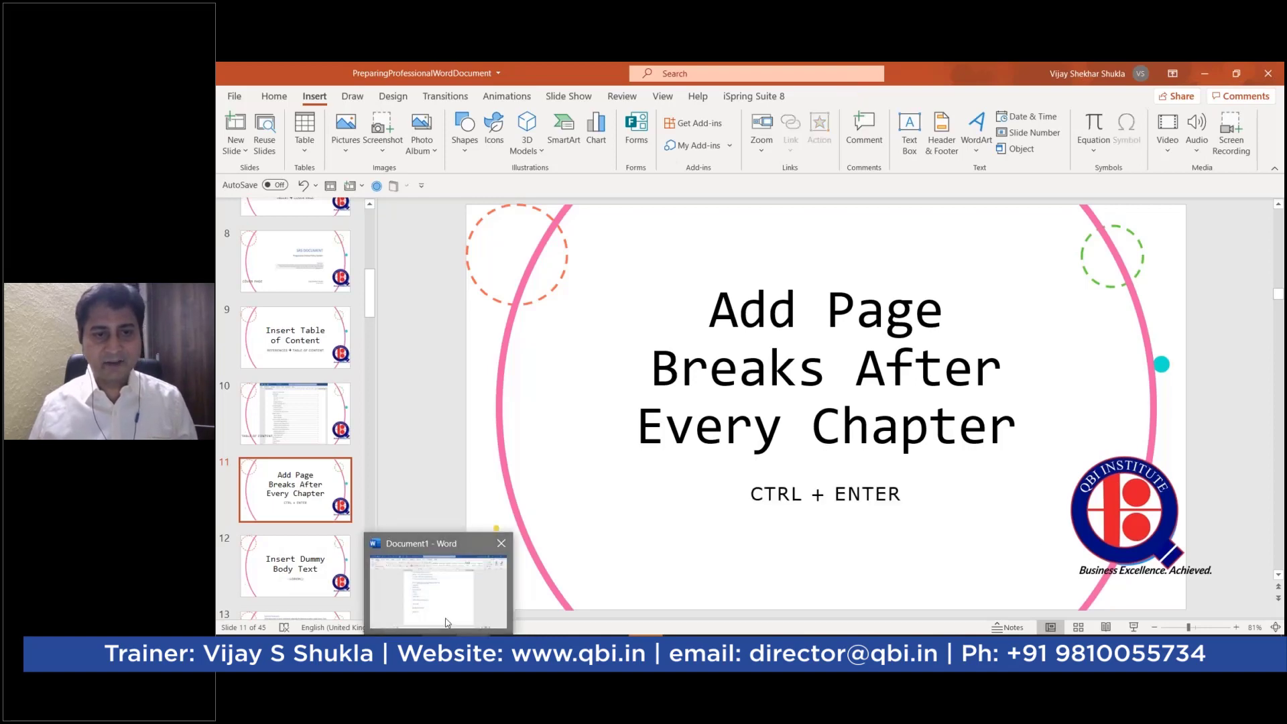
- Switch back to the Word document, insert a page break before the Overall Description heading, and save the document
{"action": "left_click", "coordinate": [447, 622]}
{"action": "scroll", "coordinate": [695, 455], "scroll_direction": "up", "scroll_amount": 3}
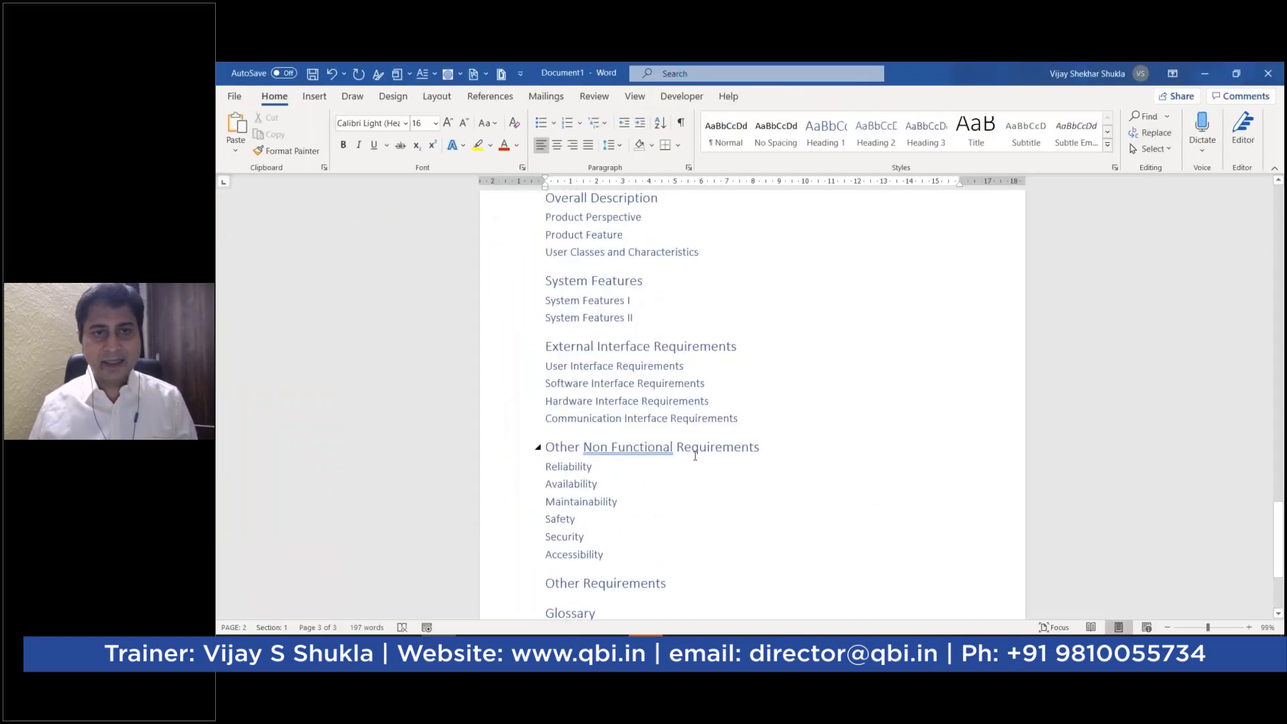
{"action": "scroll", "coordinate": [695, 456], "scroll_direction": "up", "scroll_amount": 5}
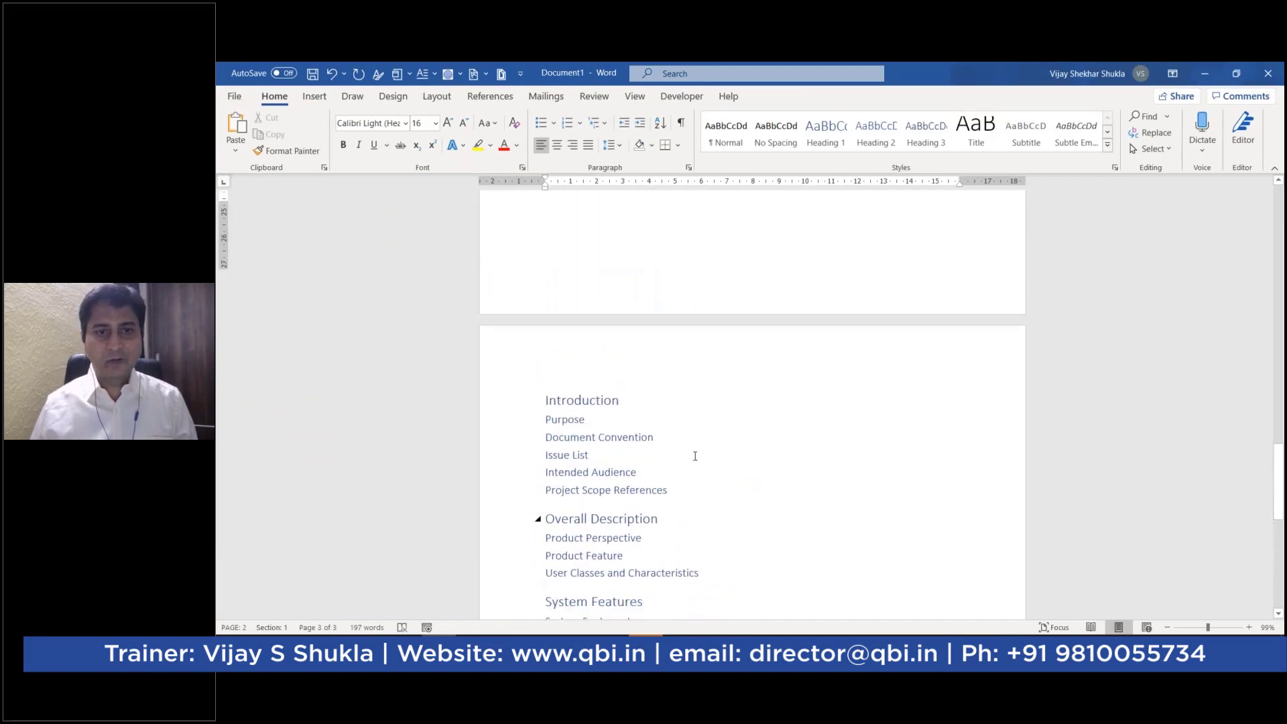
{"action": "scroll", "coordinate": [695, 455], "scroll_direction": "down", "scroll_amount": 2}
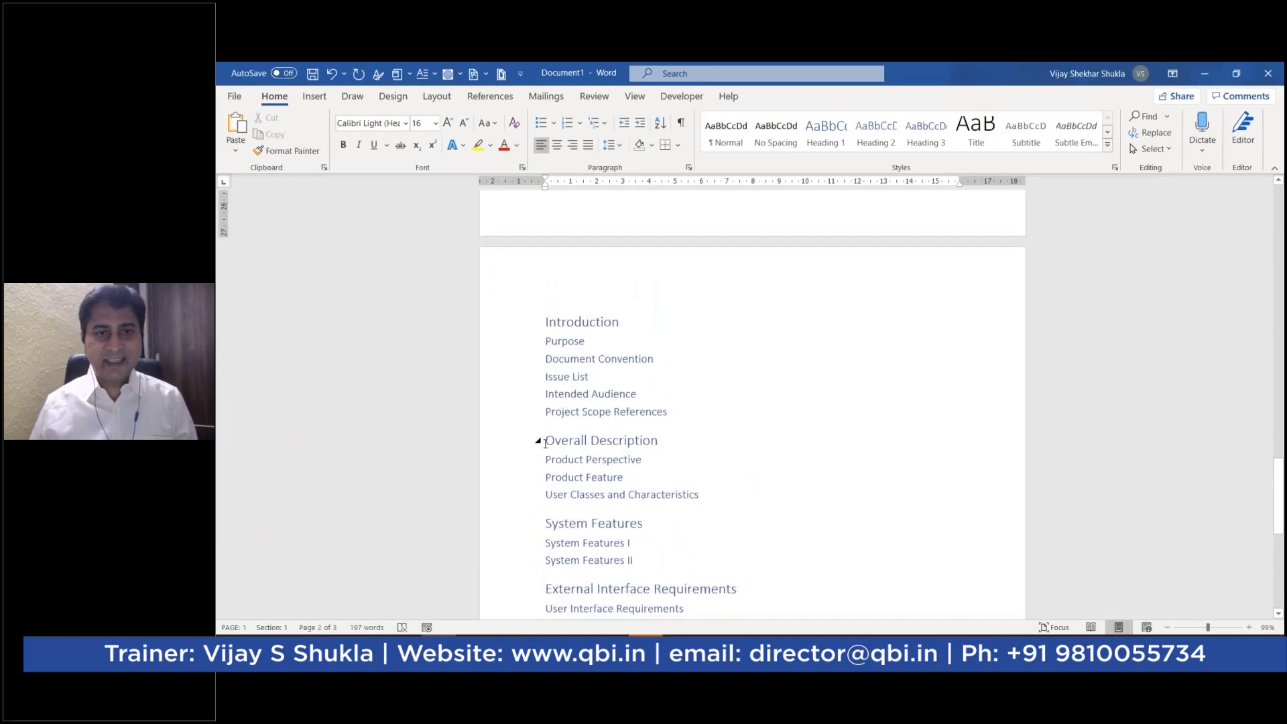
{"action": "left_click", "coordinate": [545, 442]}
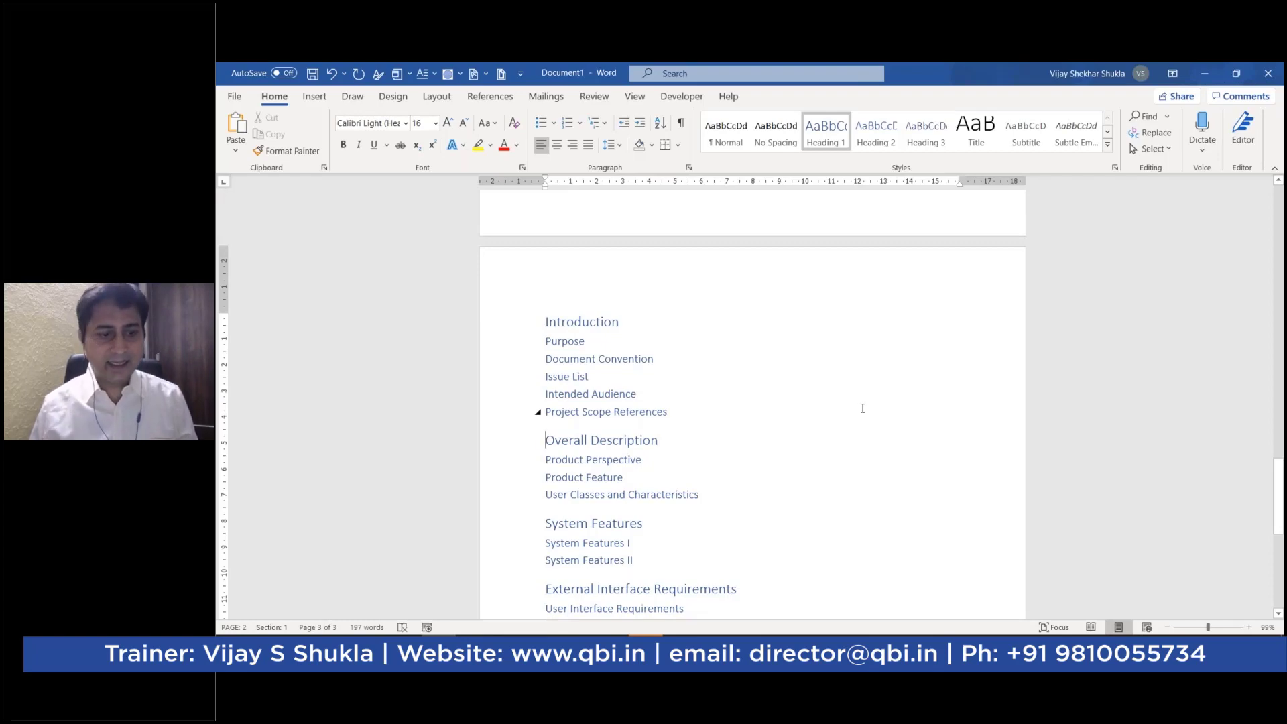
{"action": "key", "text": "ctrl+Return"}
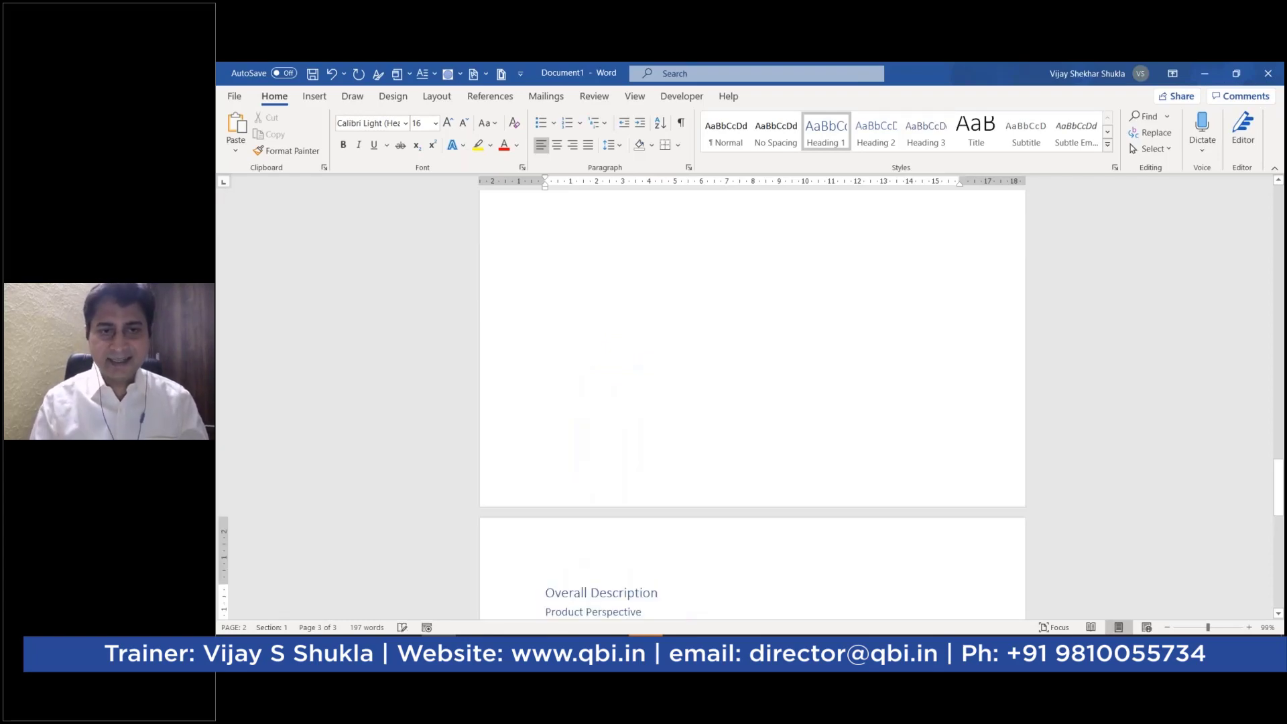
{"action": "scroll", "coordinate": [853, 436], "scroll_direction": "down", "scroll_amount": 3}
{"action": "left_click", "coordinate": [781, 442]}
{"action": "key", "text": "ctrl+s"}
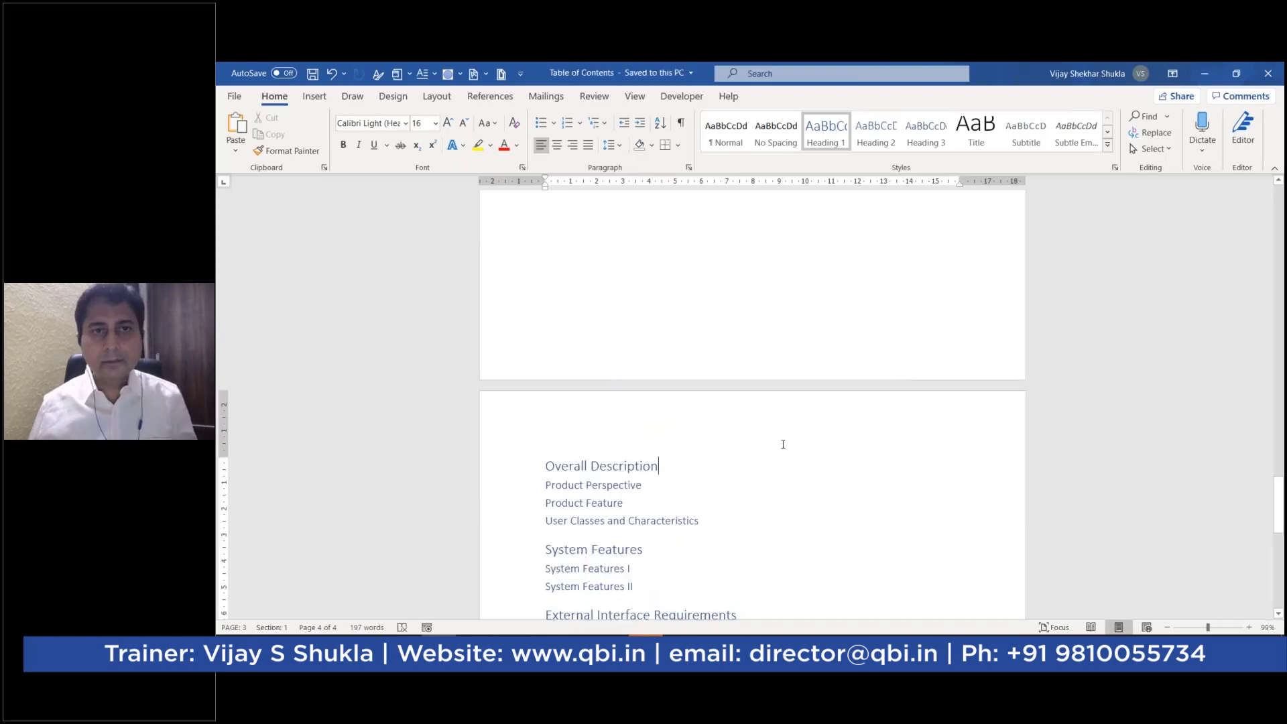
- Insert page breaks before the System Features and External Interface Requirements headings so each chapter starts on its own page
{"action": "scroll", "coordinate": [781, 442], "scroll_direction": "down", "scroll_amount": 2}
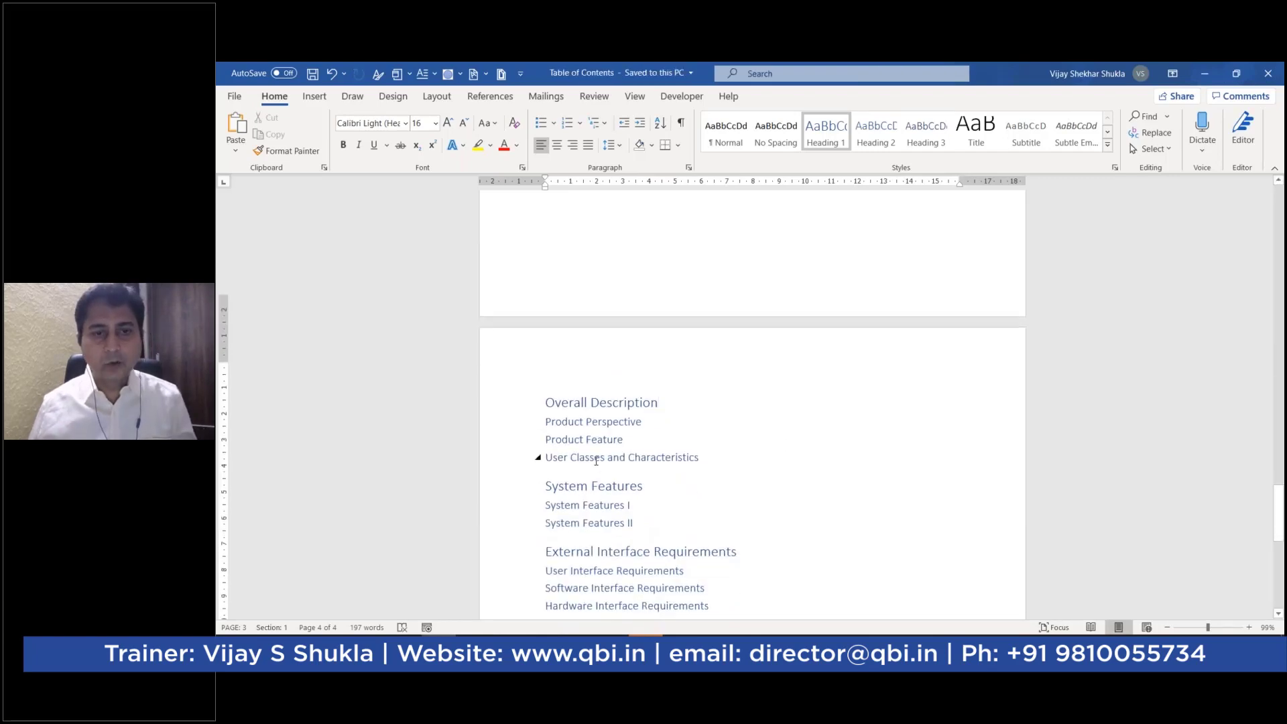
{"action": "scroll", "coordinate": [581, 470], "scroll_direction": "down", "scroll_amount": 2}
{"action": "left_click", "coordinate": [545, 422]}
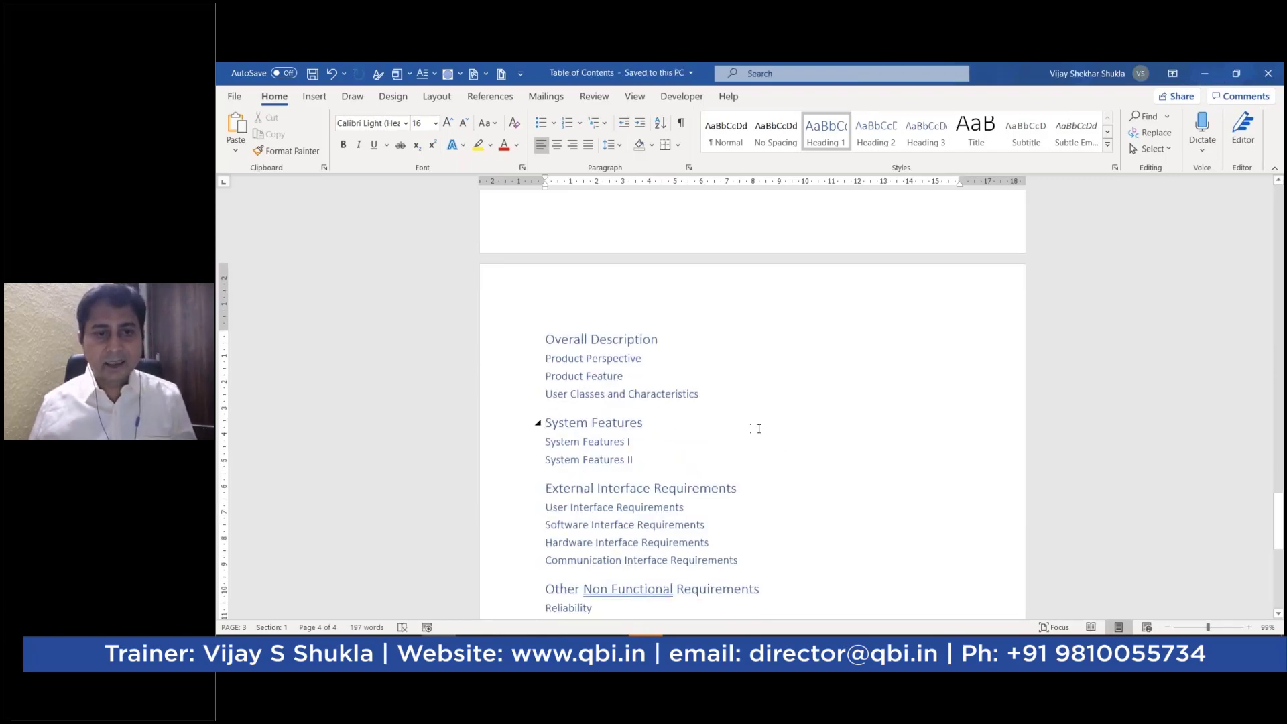
{"action": "key", "text": "ctrl+Return"}
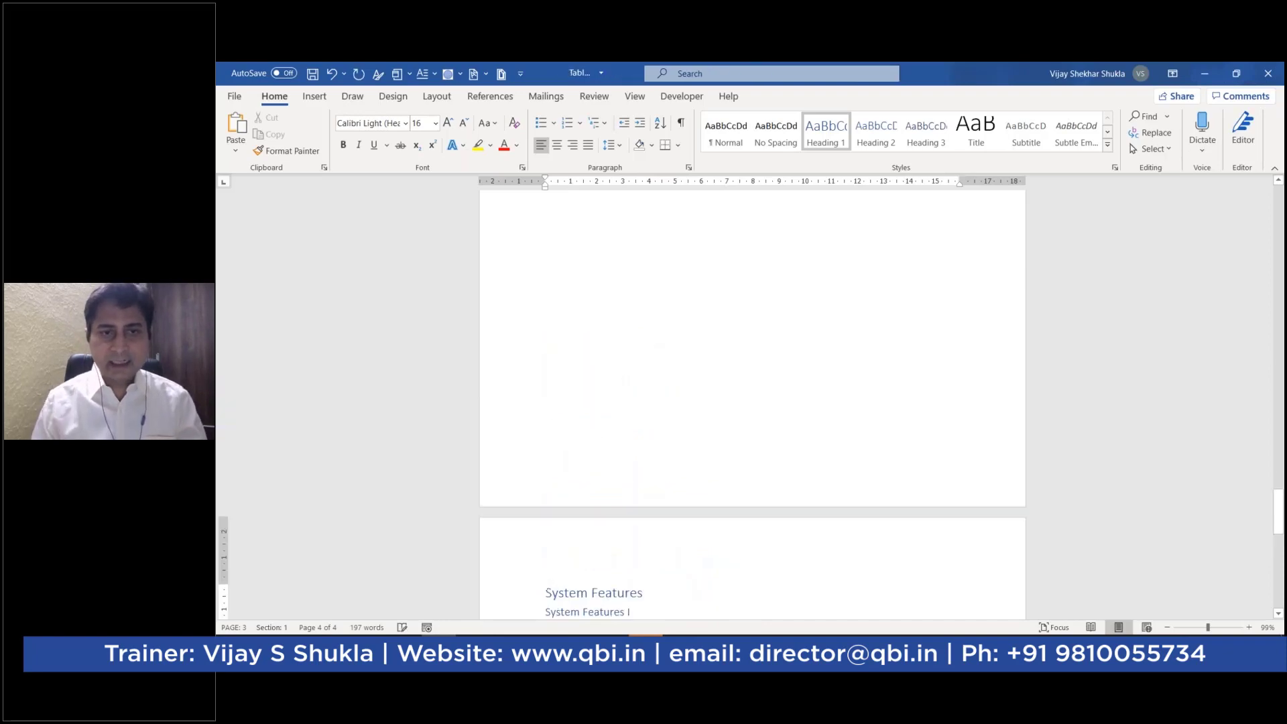
{"action": "scroll", "coordinate": [580, 392], "scroll_direction": "down", "scroll_amount": 9}
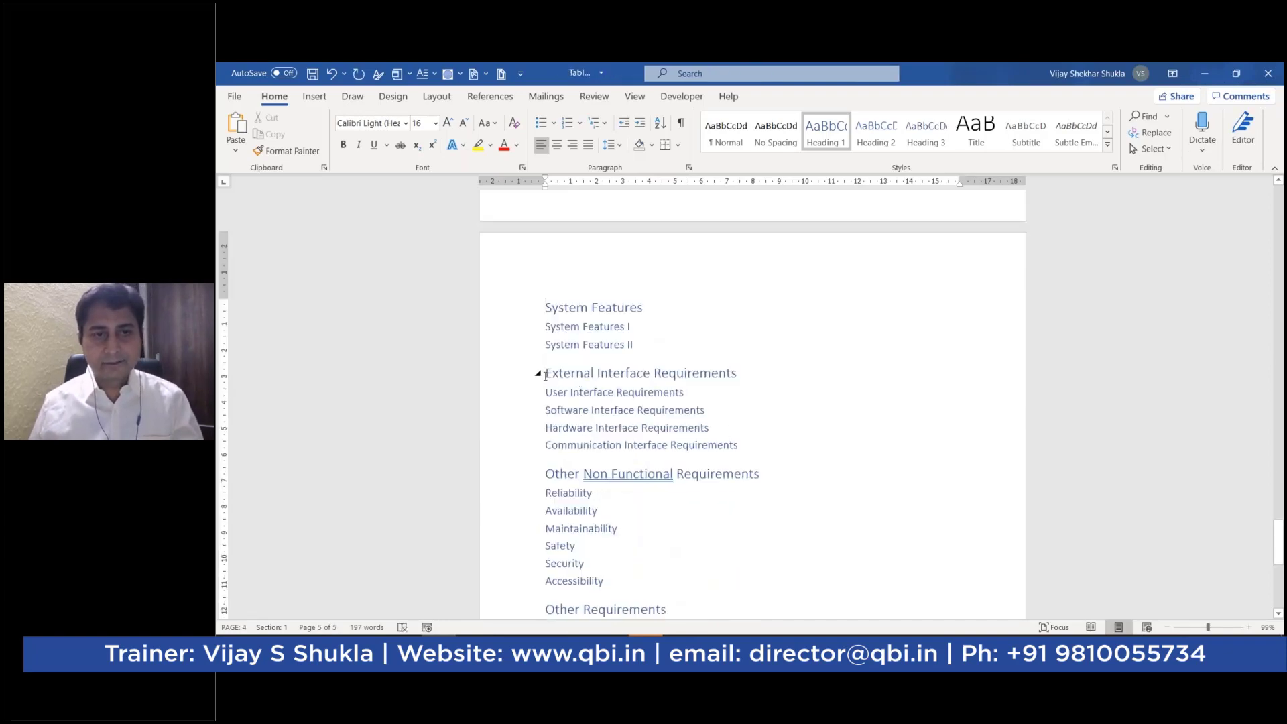
{"action": "left_click", "coordinate": [545, 374]}
{"action": "key", "text": "ctrl+Return"}
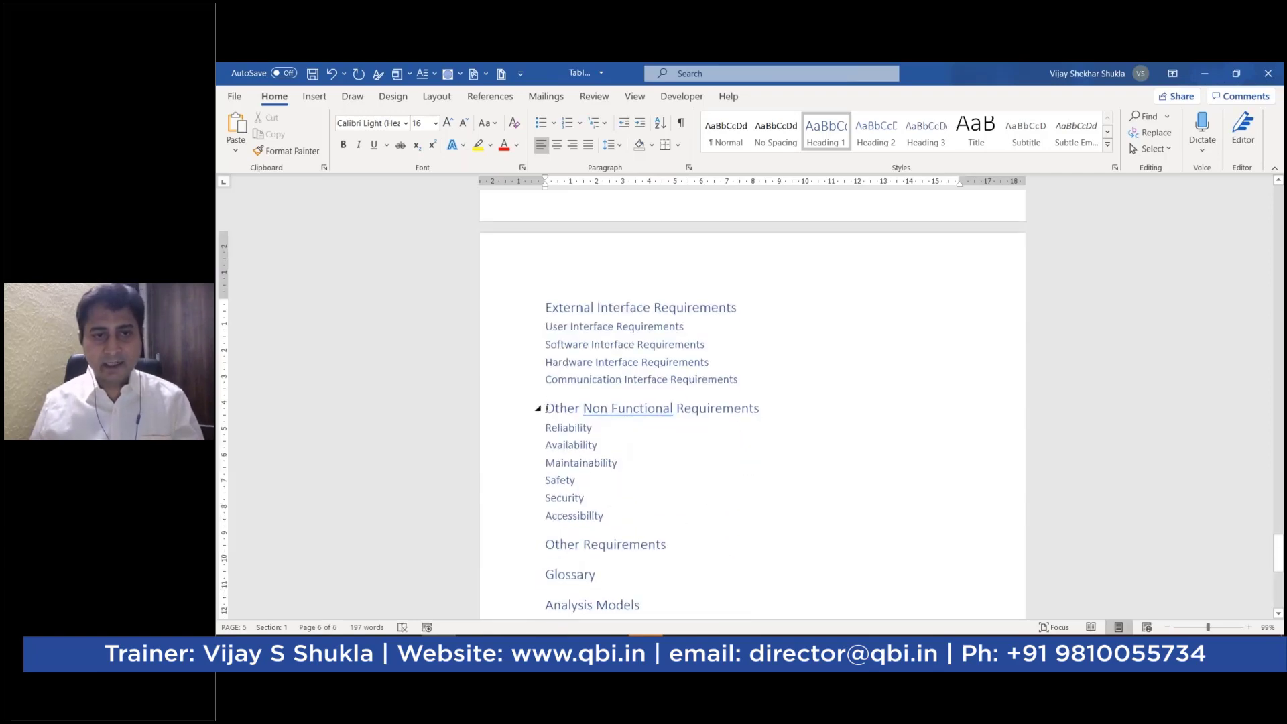
- Insert page breaks before the Other Non Functional Requirements and Other Requirements headings
{"action": "left_click", "coordinate": [546, 407]}
{"action": "key", "text": "ctrl+Return"}
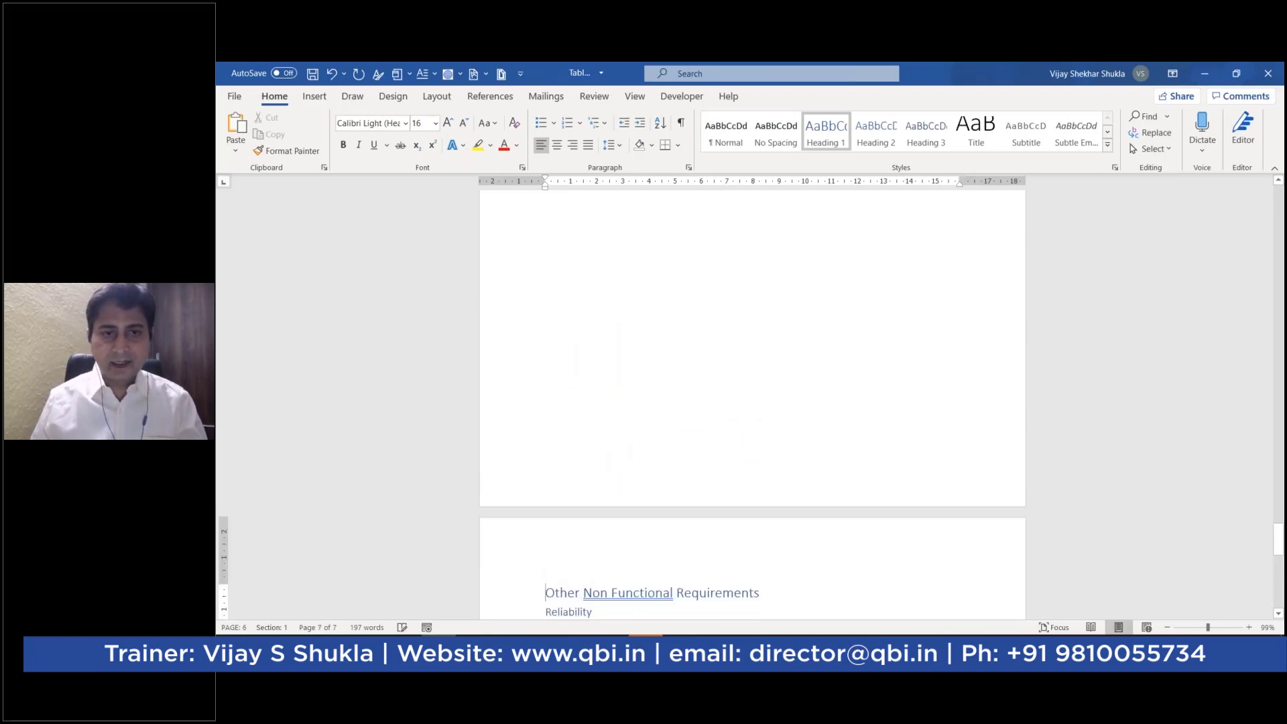
{"action": "scroll", "coordinate": [603, 439], "scroll_direction": "down", "scroll_amount": 5}
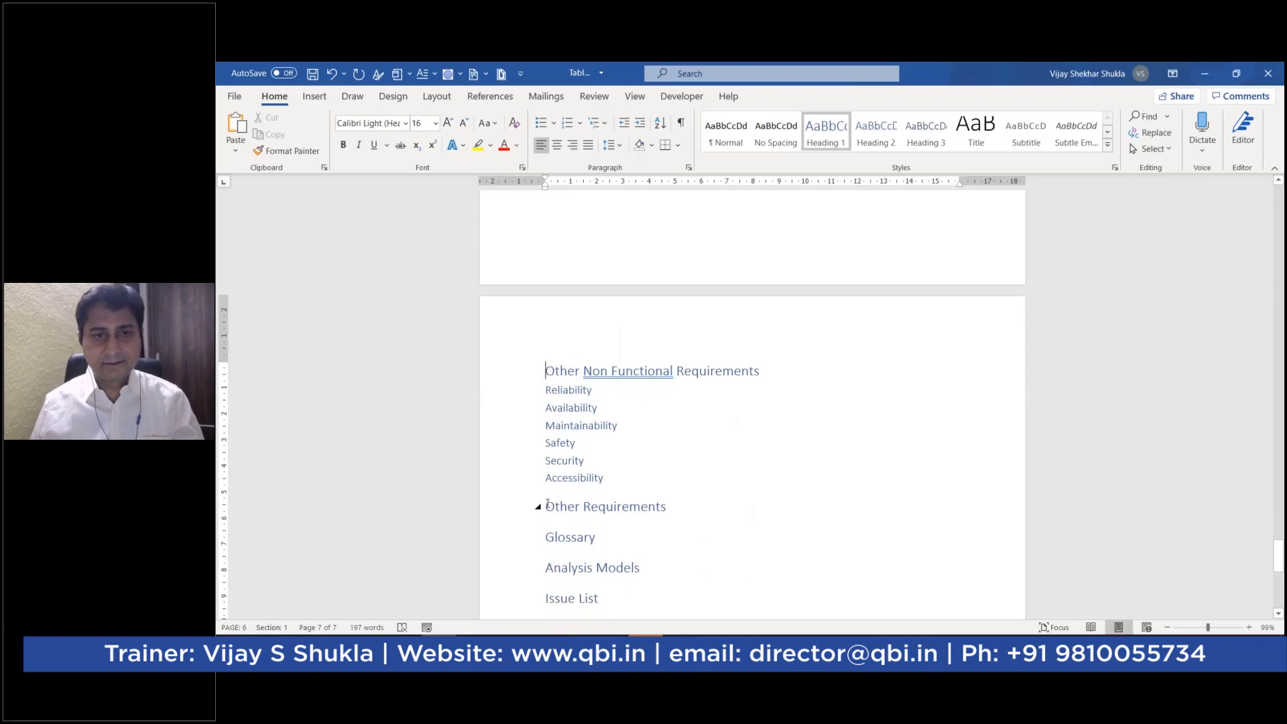
{"action": "key", "text": "ctrl+Return"}
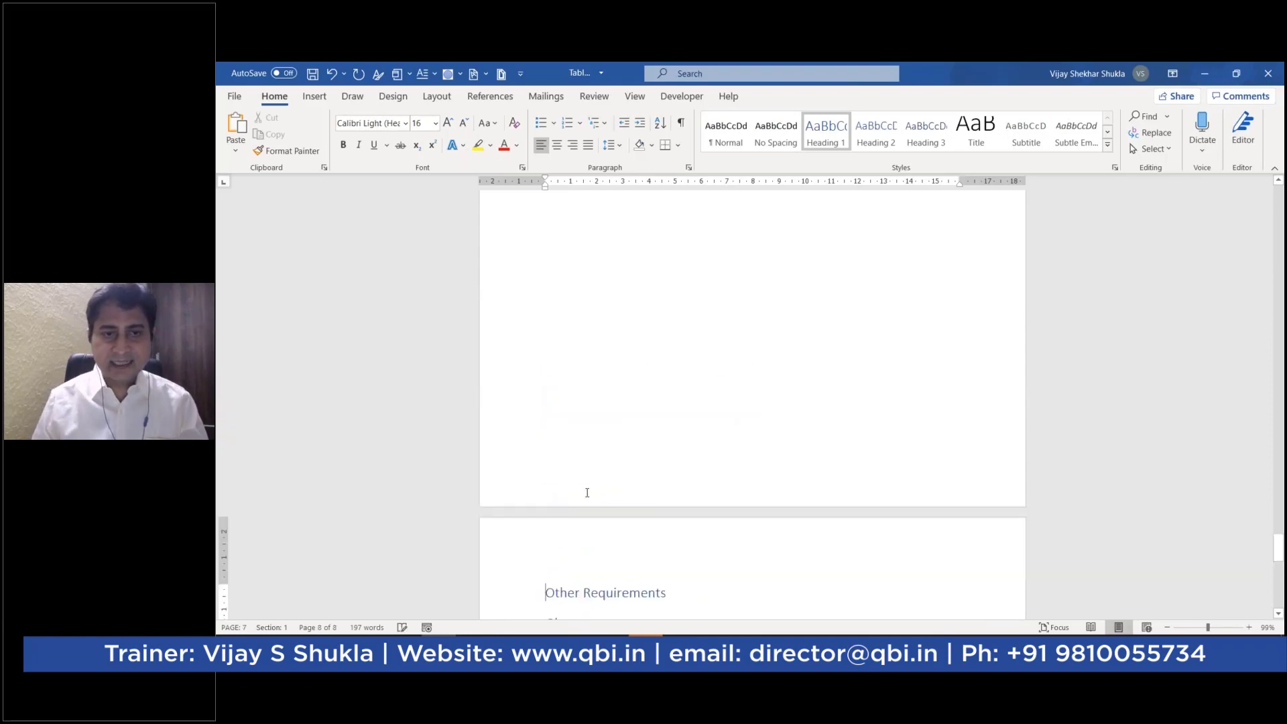
- Insert page breaks before the Glossary and Analysis Models headings
{"action": "scroll", "coordinate": [587, 492], "scroll_direction": "down", "scroll_amount": 4}
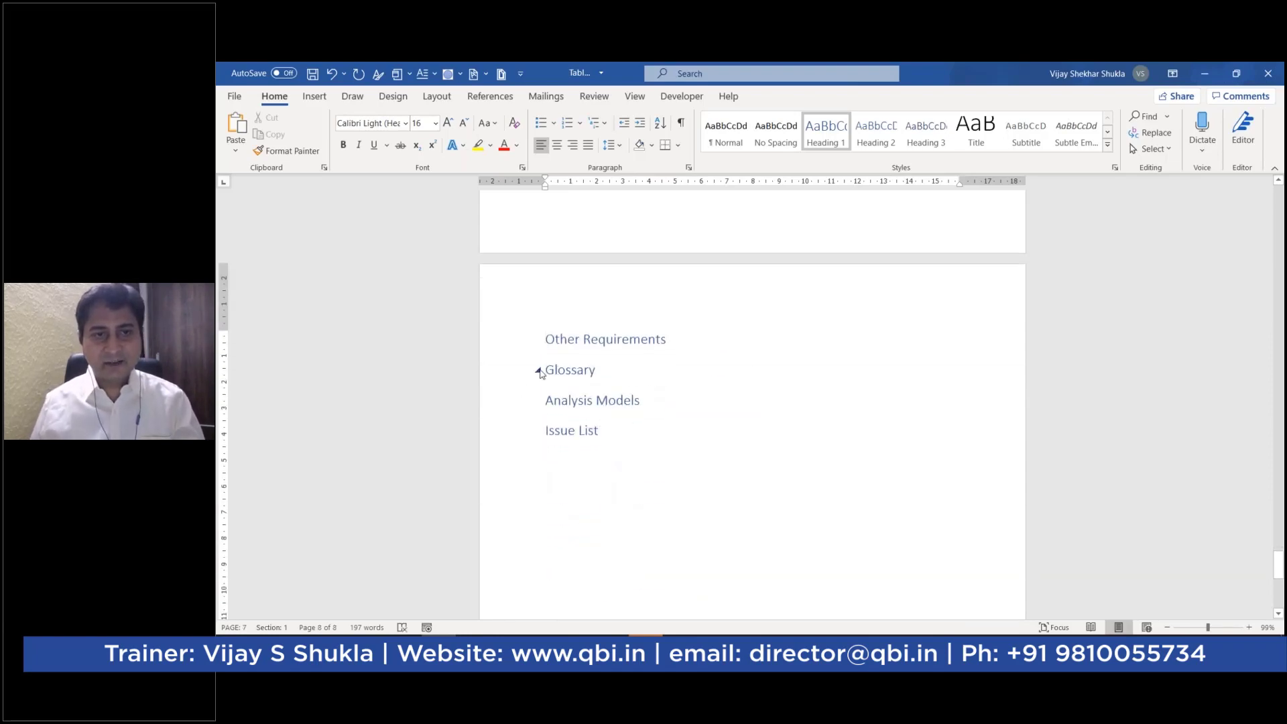
{"action": "left_click", "coordinate": [543, 369]}
{"action": "key", "text": "ctrl+Return"}
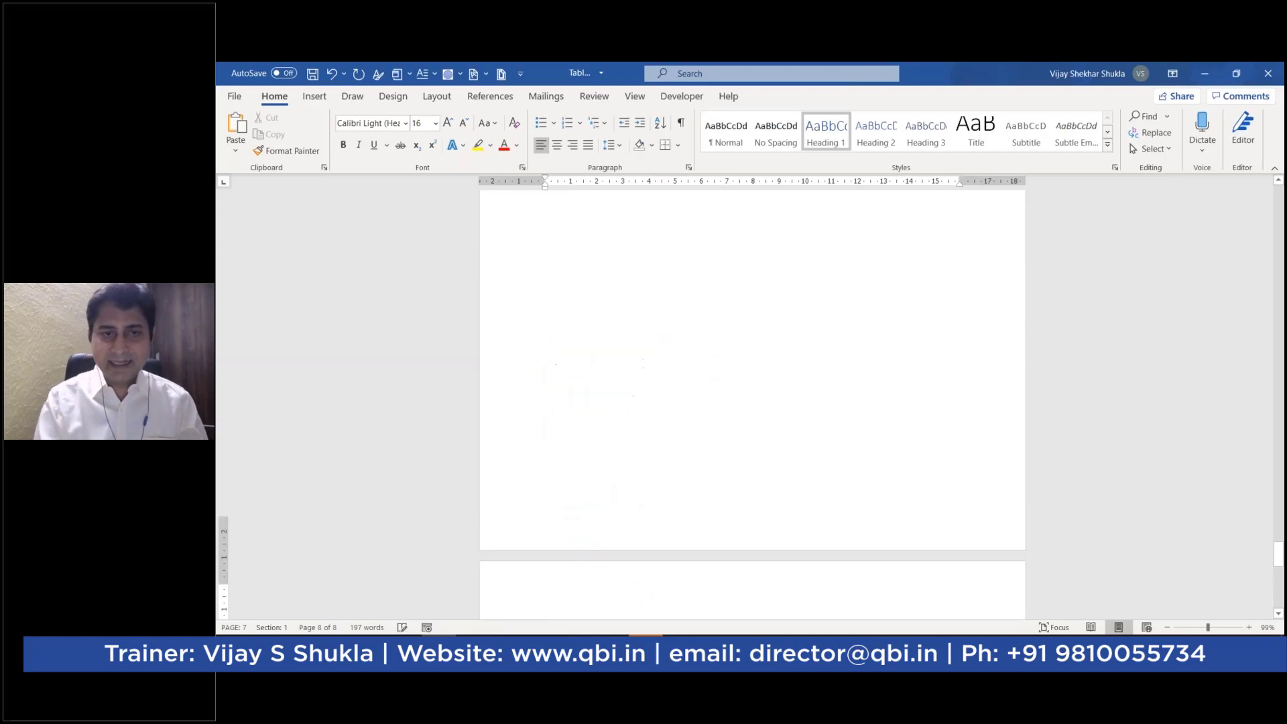
{"action": "scroll", "coordinate": [643, 378], "scroll_direction": "down", "scroll_amount": 4}
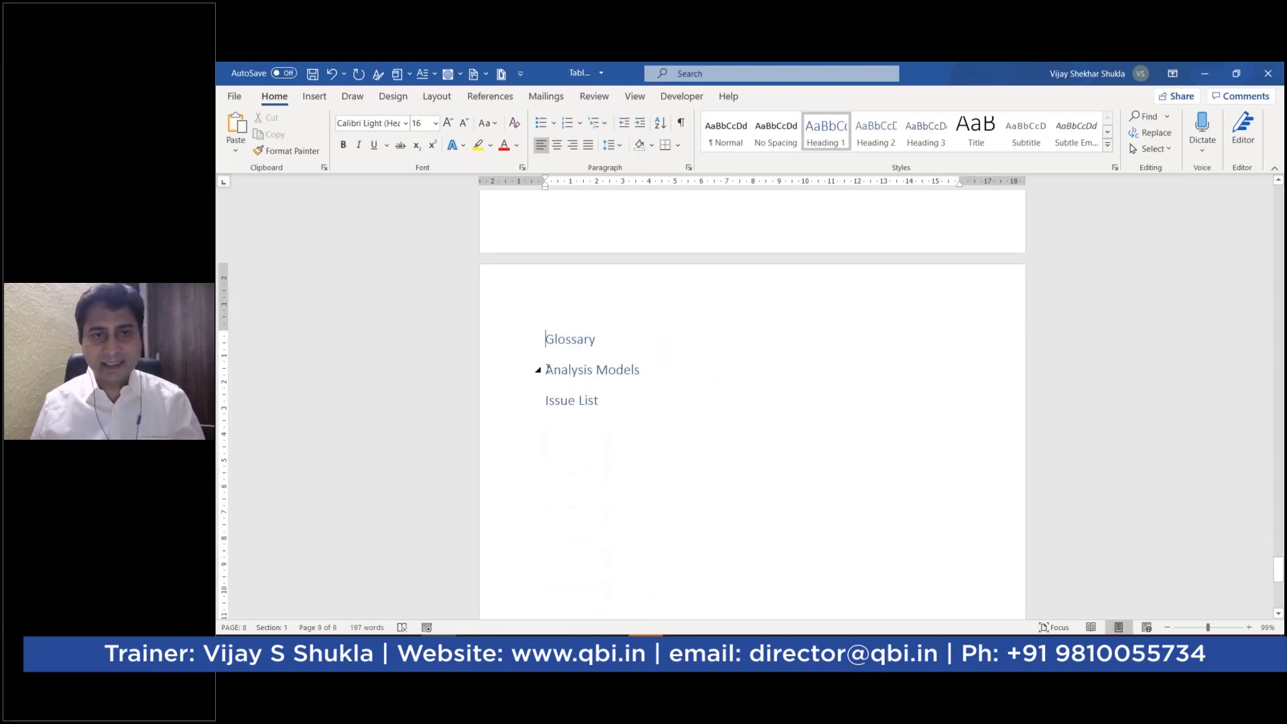
{"action": "left_click", "coordinate": [547, 369]}
{"action": "key", "text": "ctrl+Return"}
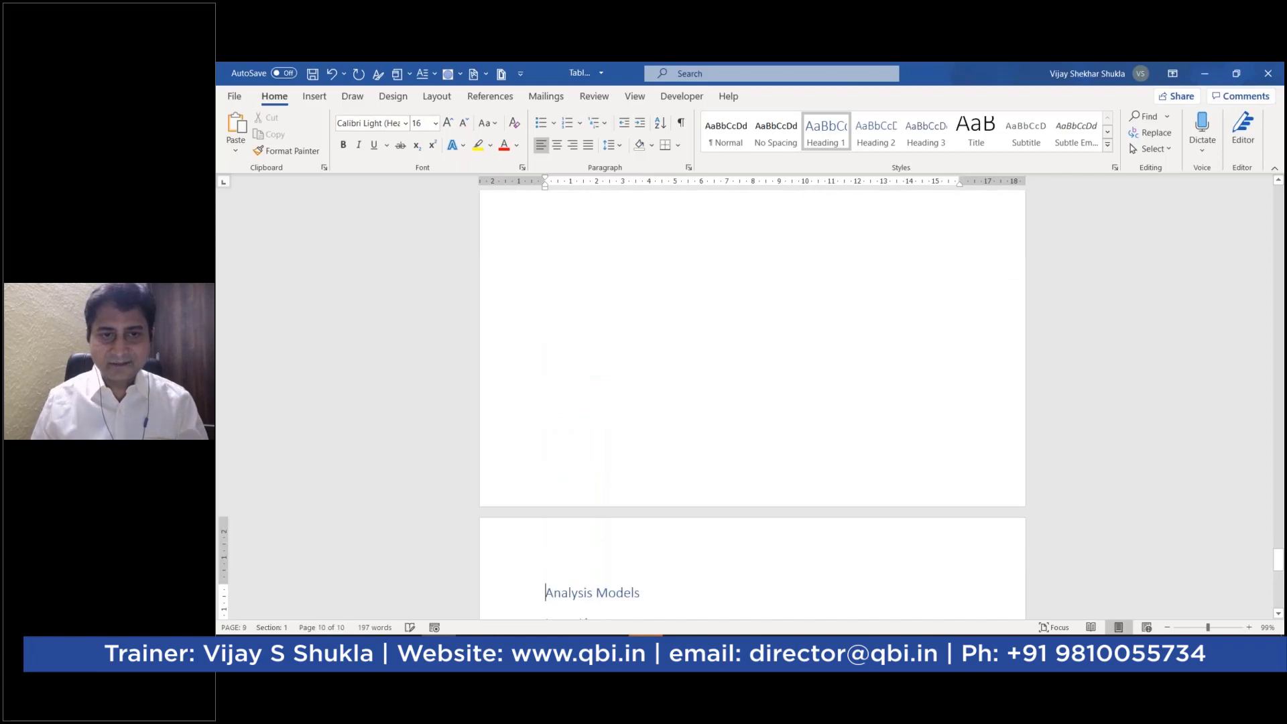
- Insert a page break before the final Issue List heading
{"action": "scroll", "coordinate": [491, 394], "scroll_direction": "down", "scroll_amount": 3}
{"action": "key", "text": "Down"}
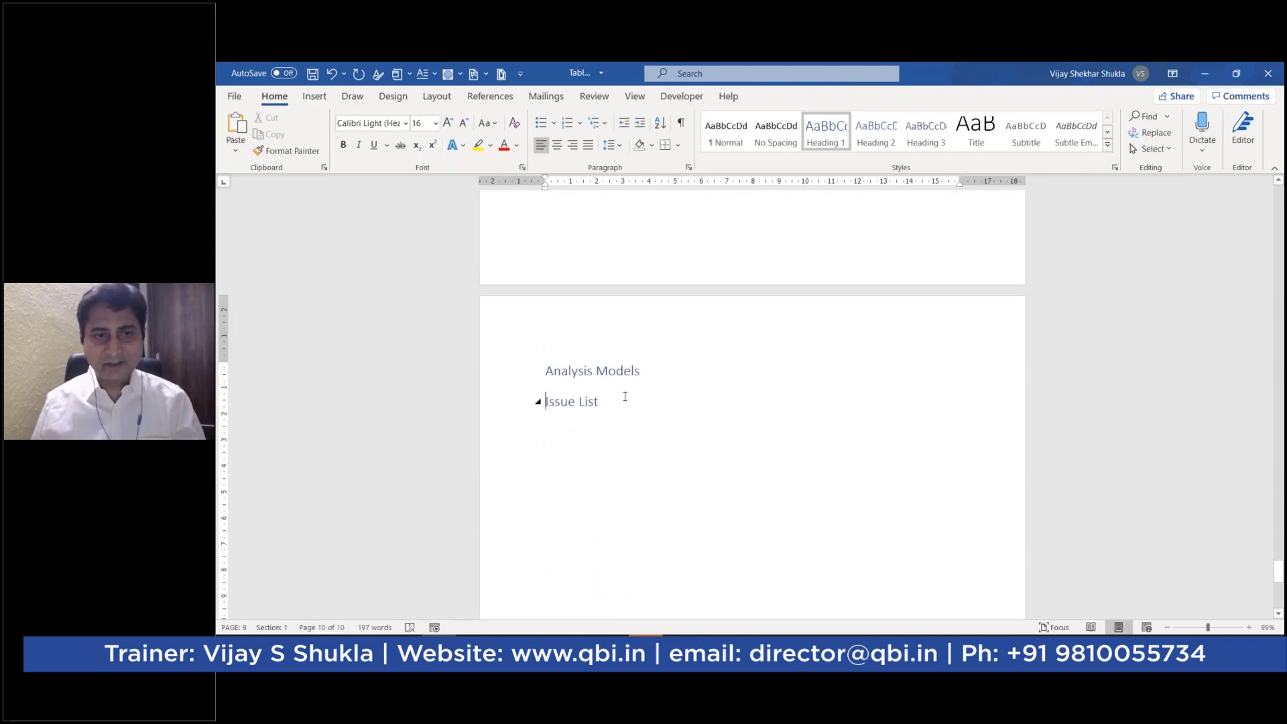
{"action": "key", "text": "ctrl+Return"}
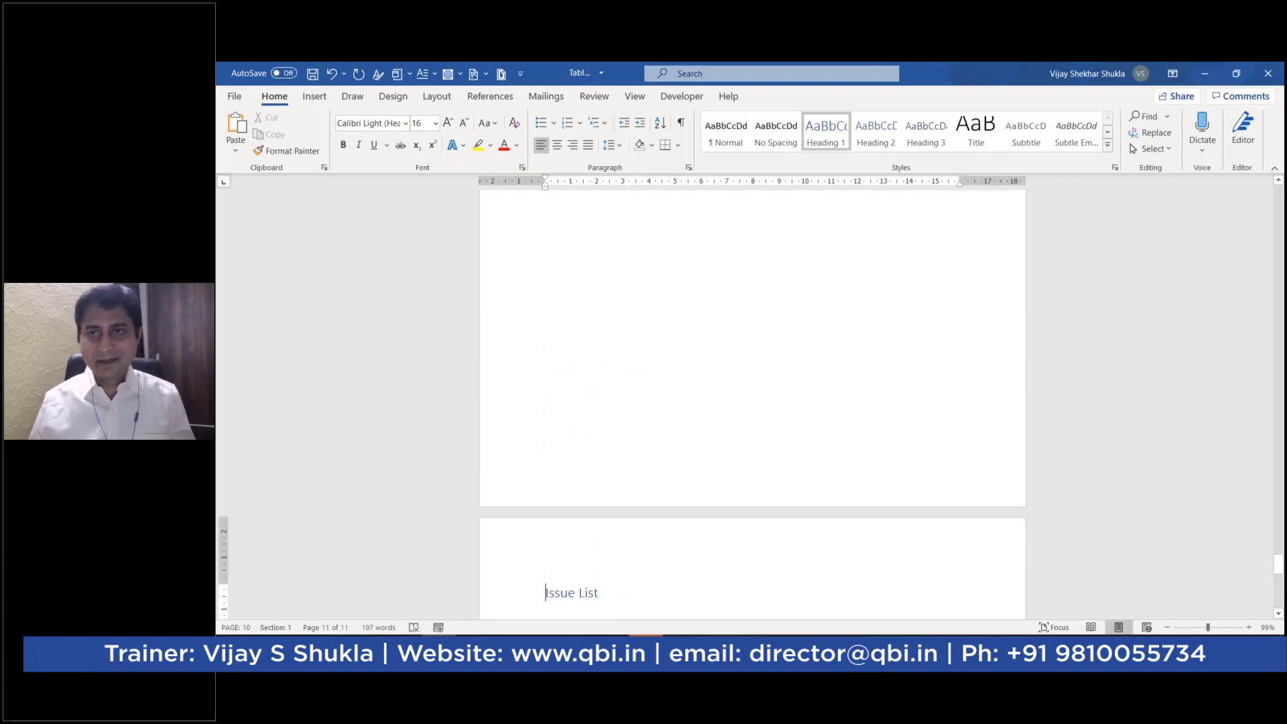
- Review the separated chapter pages backwards from Issue List to Other Non Functional Requirements
{"action": "scroll", "coordinate": [624, 394], "scroll_direction": "up", "scroll_amount": 5}
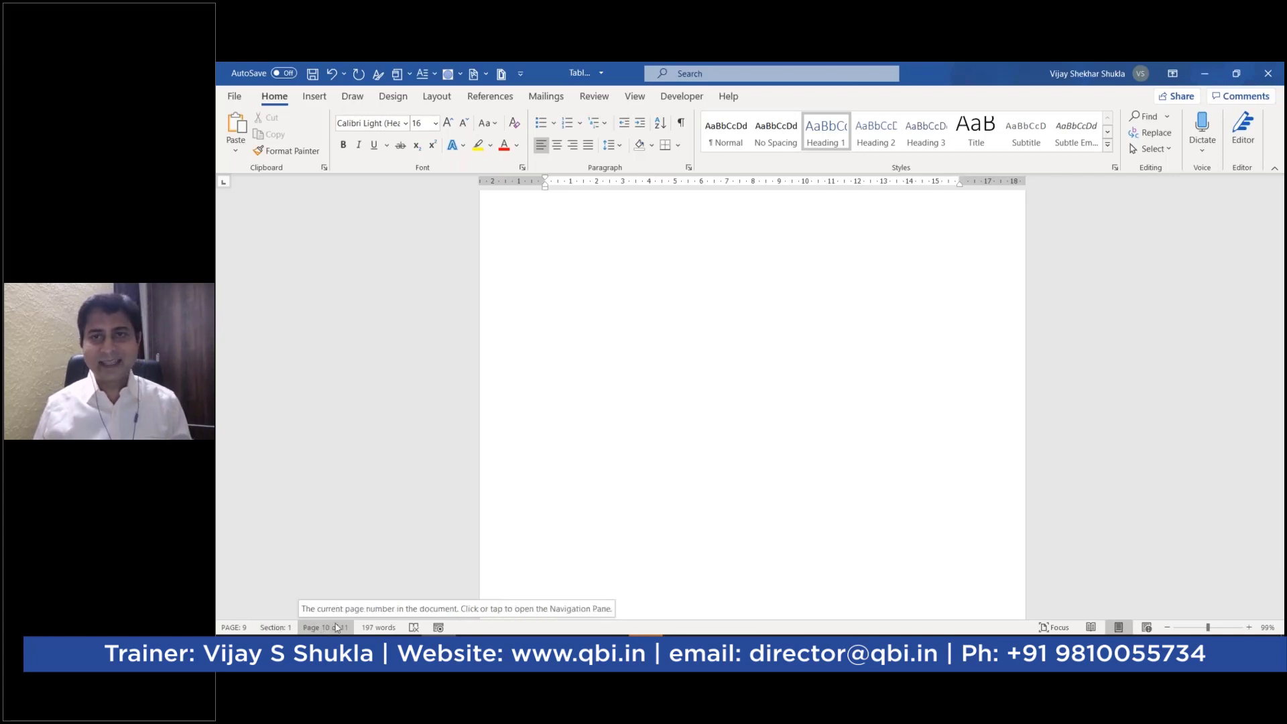
{"action": "scroll", "coordinate": [831, 358], "scroll_direction": "up", "scroll_amount": 1}
{"action": "scroll", "coordinate": [833, 473], "scroll_direction": "up", "scroll_amount": 5}
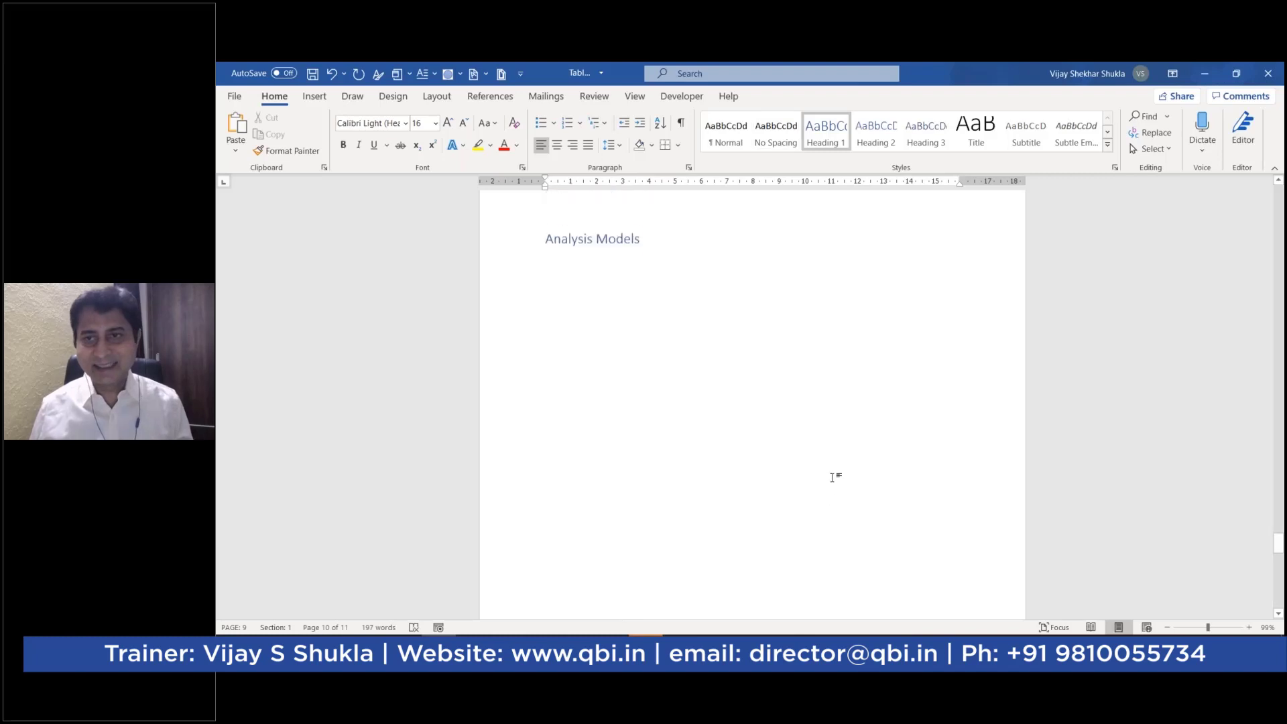
{"action": "scroll", "coordinate": [1143, 195], "scroll_direction": "down", "scroll_amount": 3}
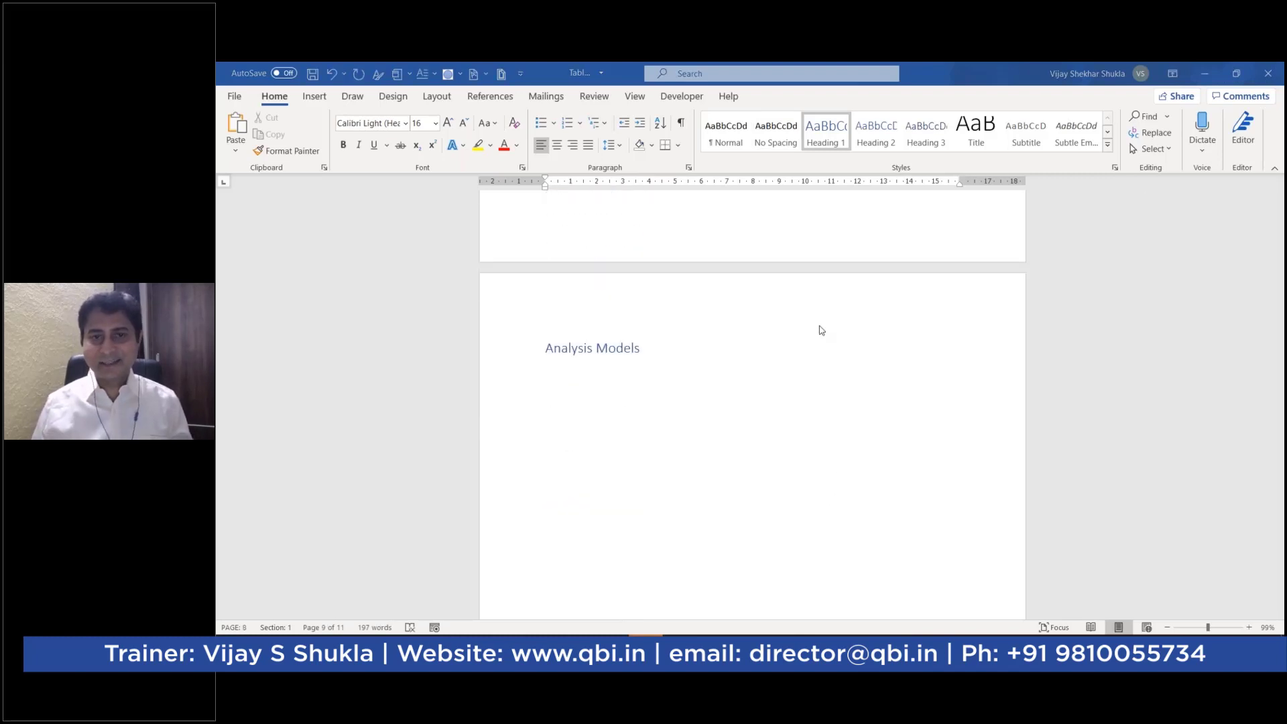
{"action": "scroll", "coordinate": [782, 439], "scroll_direction": "up", "scroll_amount": 9}
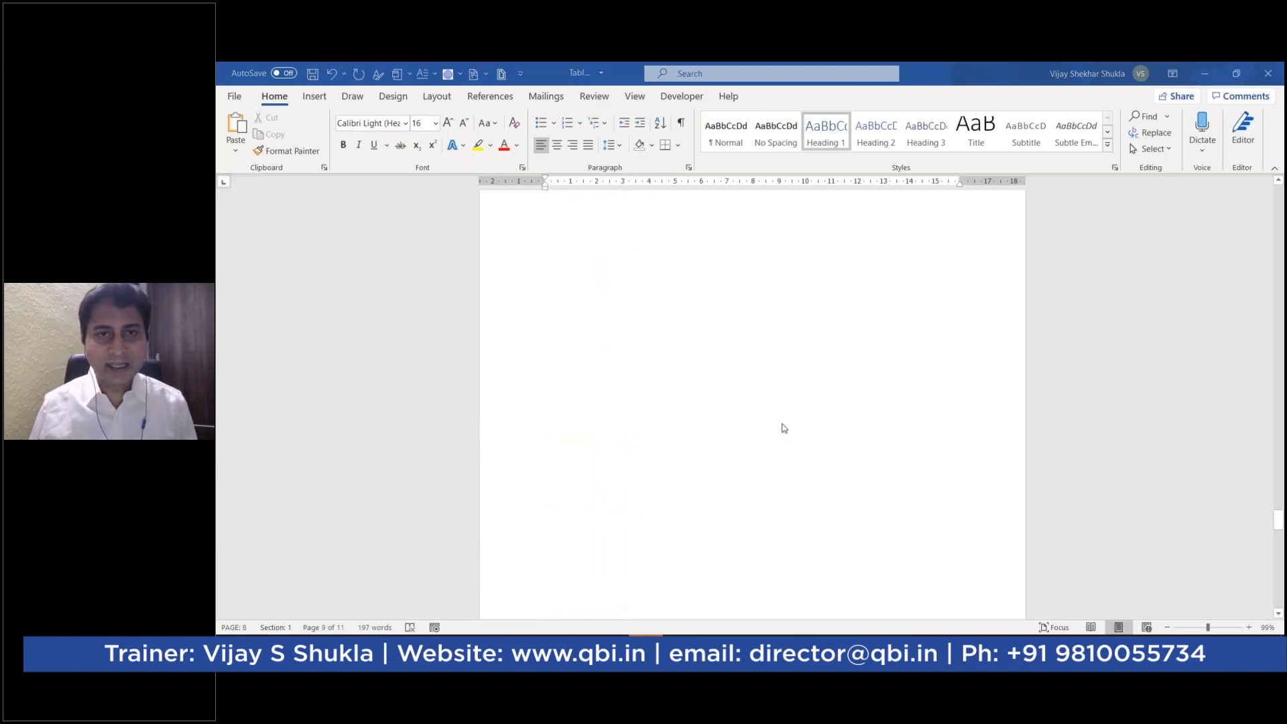
{"action": "scroll", "coordinate": [783, 426], "scroll_direction": "up", "scroll_amount": 8}
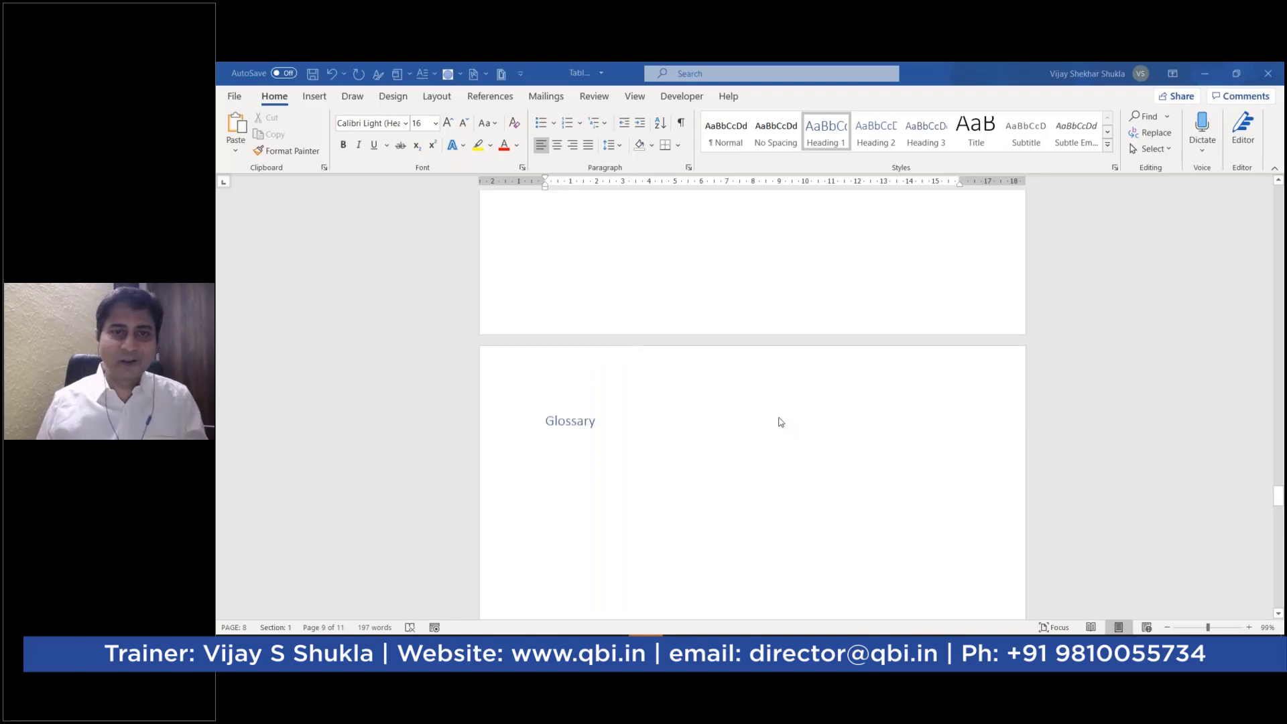
{"action": "scroll", "coordinate": [776, 414], "scroll_direction": "up", "scroll_amount": 8}
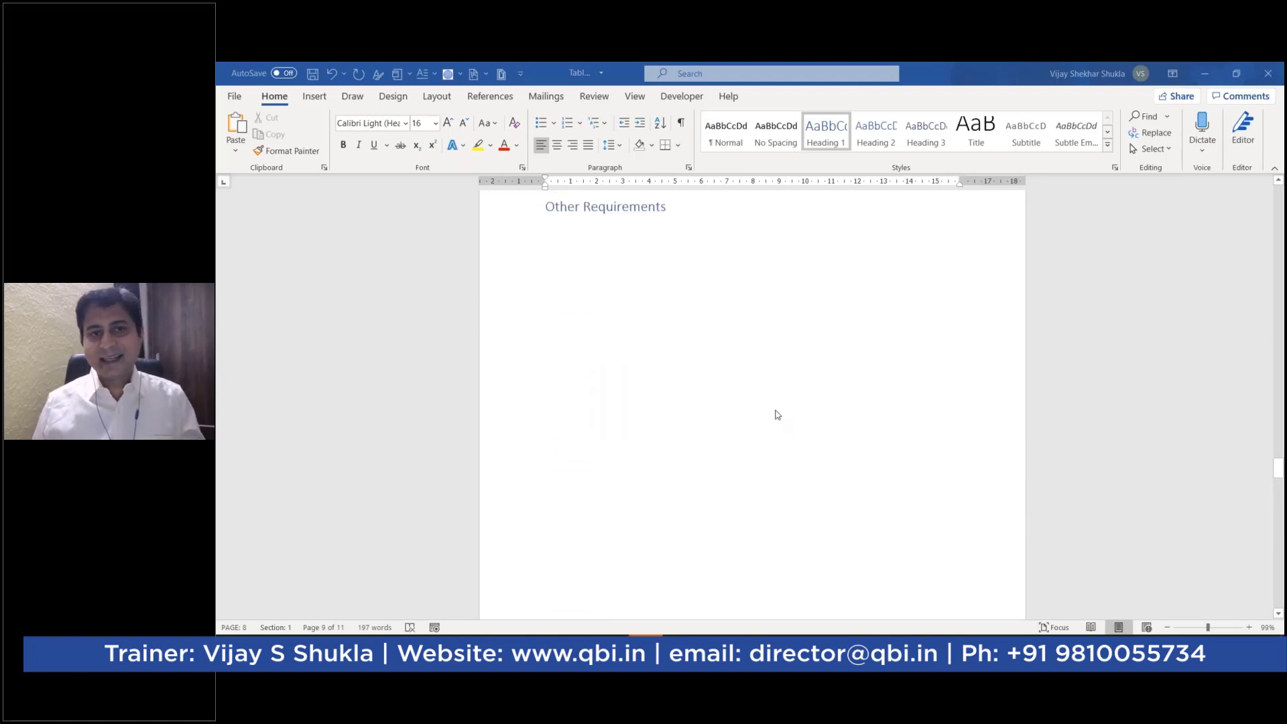
{"action": "scroll", "coordinate": [775, 413], "scroll_direction": "up", "scroll_amount": 10}
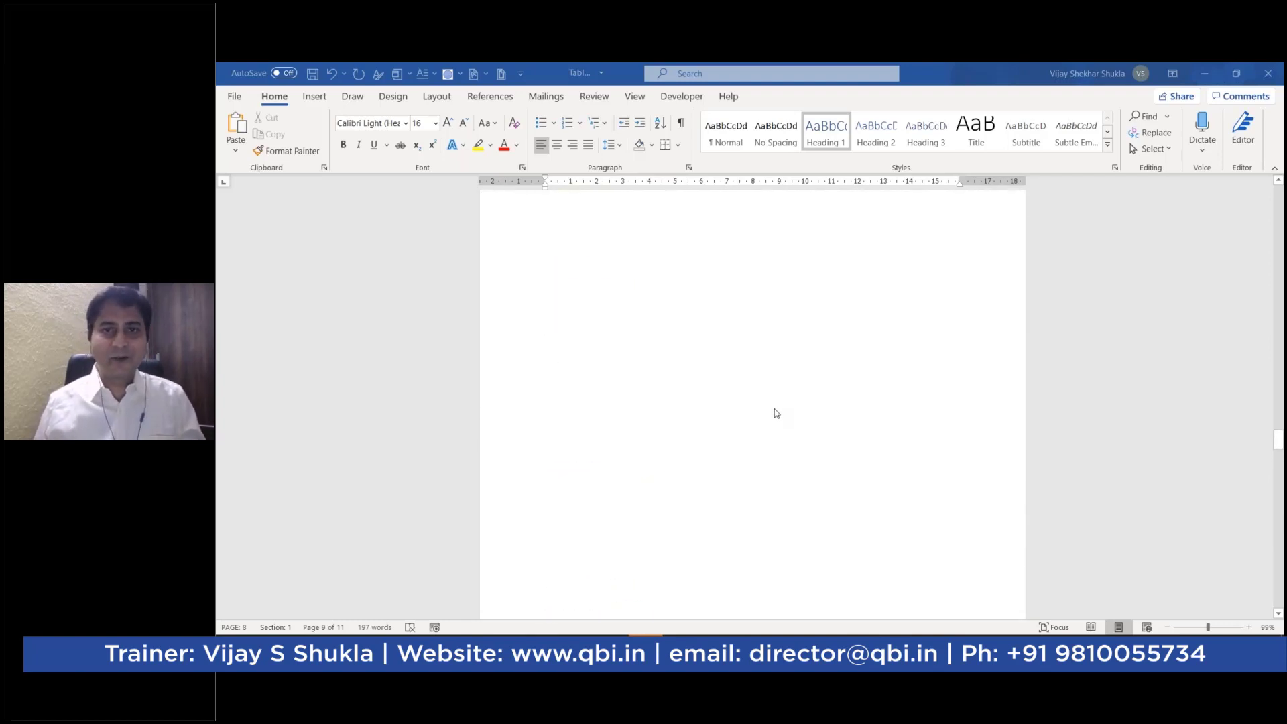
{"action": "scroll", "coordinate": [767, 408], "scroll_direction": "up", "scroll_amount": 2}
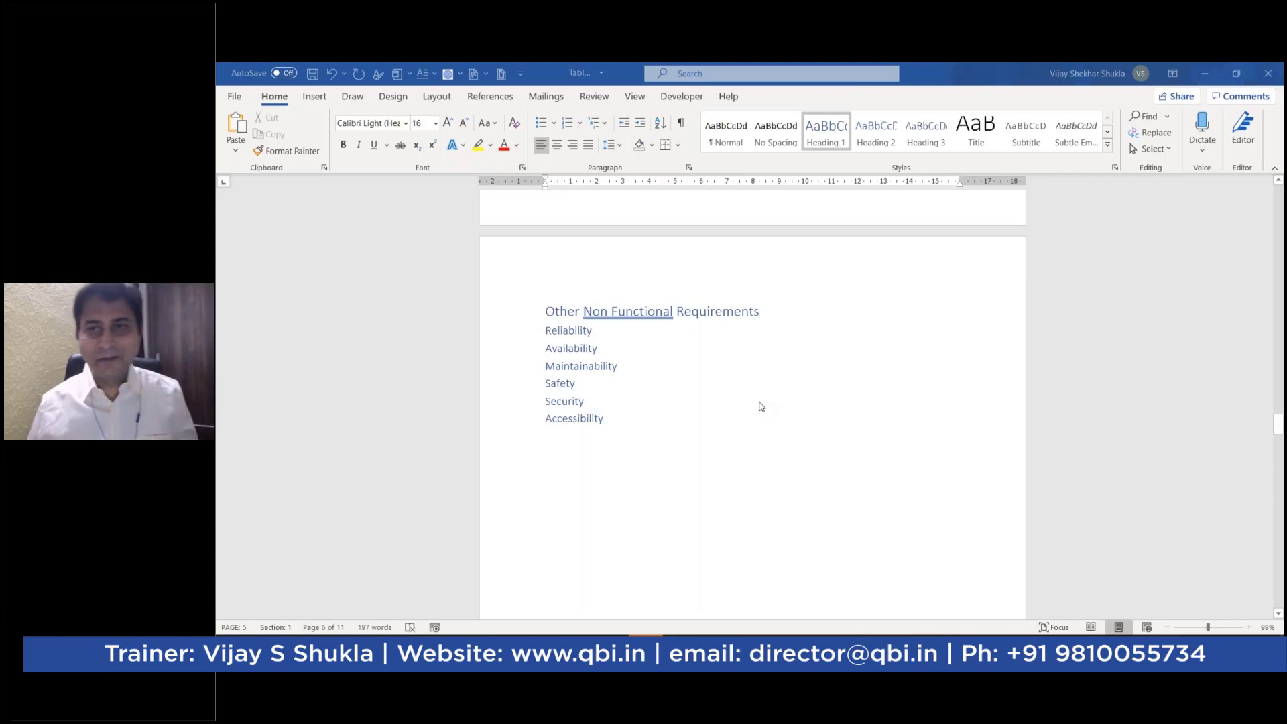
- Switch to the PowerPoint presentation and show the Insert Dummy Body Text slide
{"action": "key", "text": "alt+Tab"}
{"action": "key", "text": "Down"}
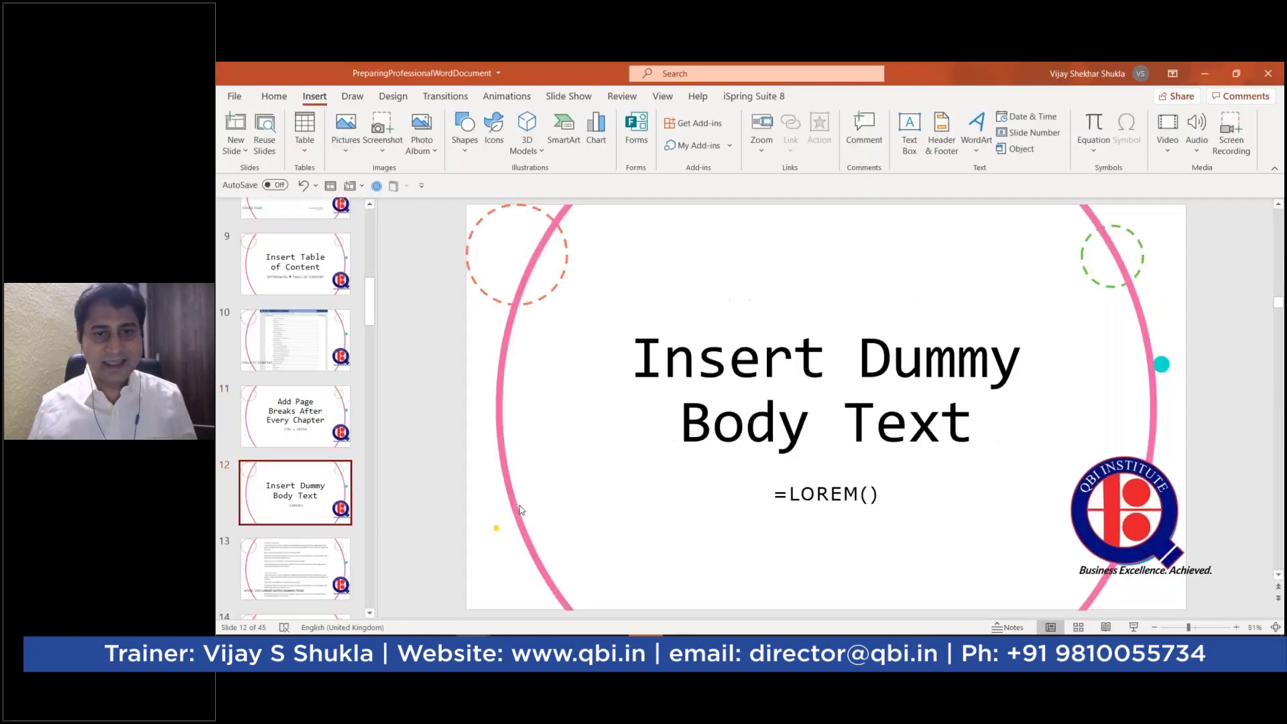
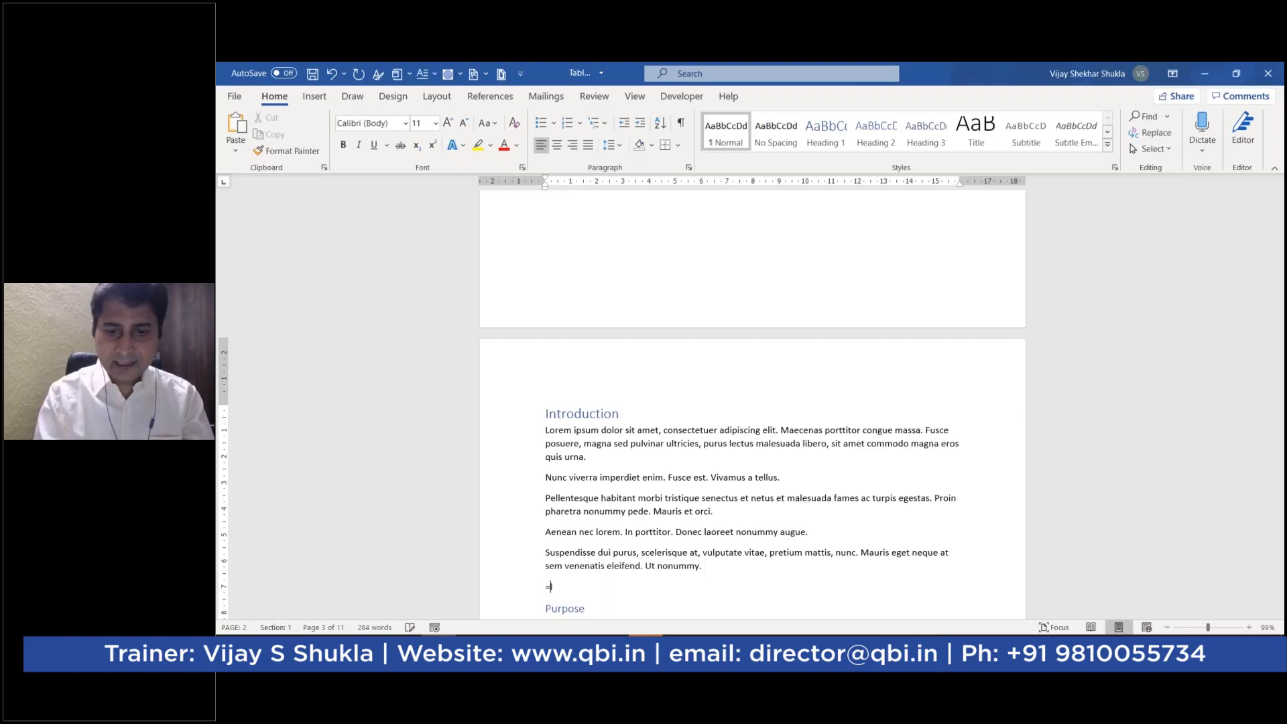
- Generate a second block of dummy text under the Introduction heading with =lorem()
{"action": "type", "text": "m()"}
{"action": "key", "text": "Return"}
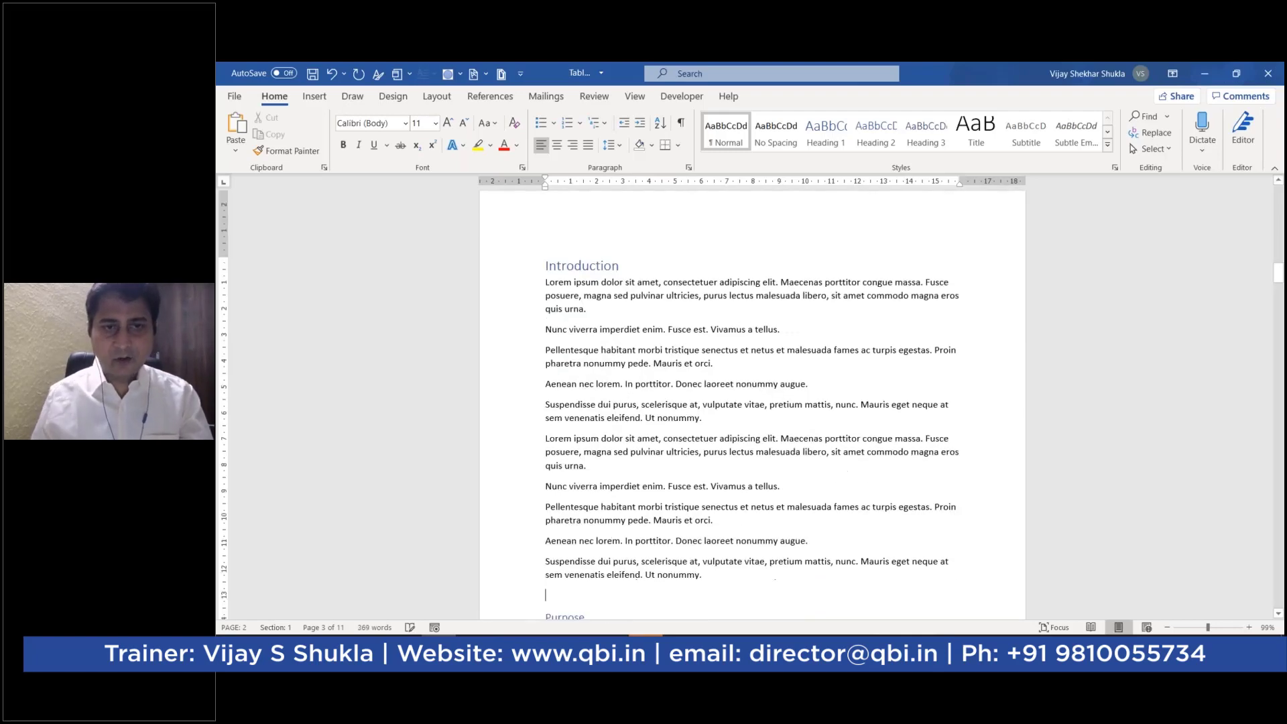
{"action": "scroll", "coordinate": [538, 382], "scroll_direction": "down", "scroll_amount": 1}
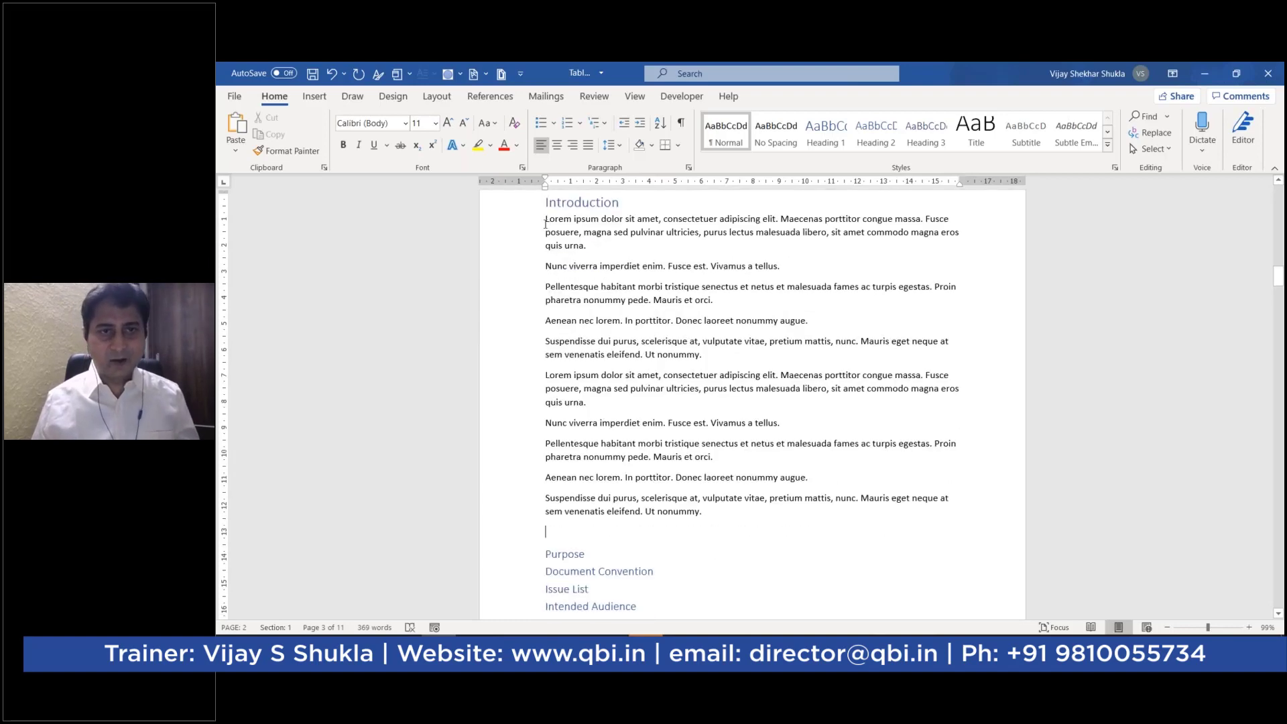
- Copy both dummy text blocks from Introduction and paste them under the Purpose and Document Convention headings
{"action": "left_click_drag", "start_coordinate": [545, 219], "coordinate": [753, 512]}
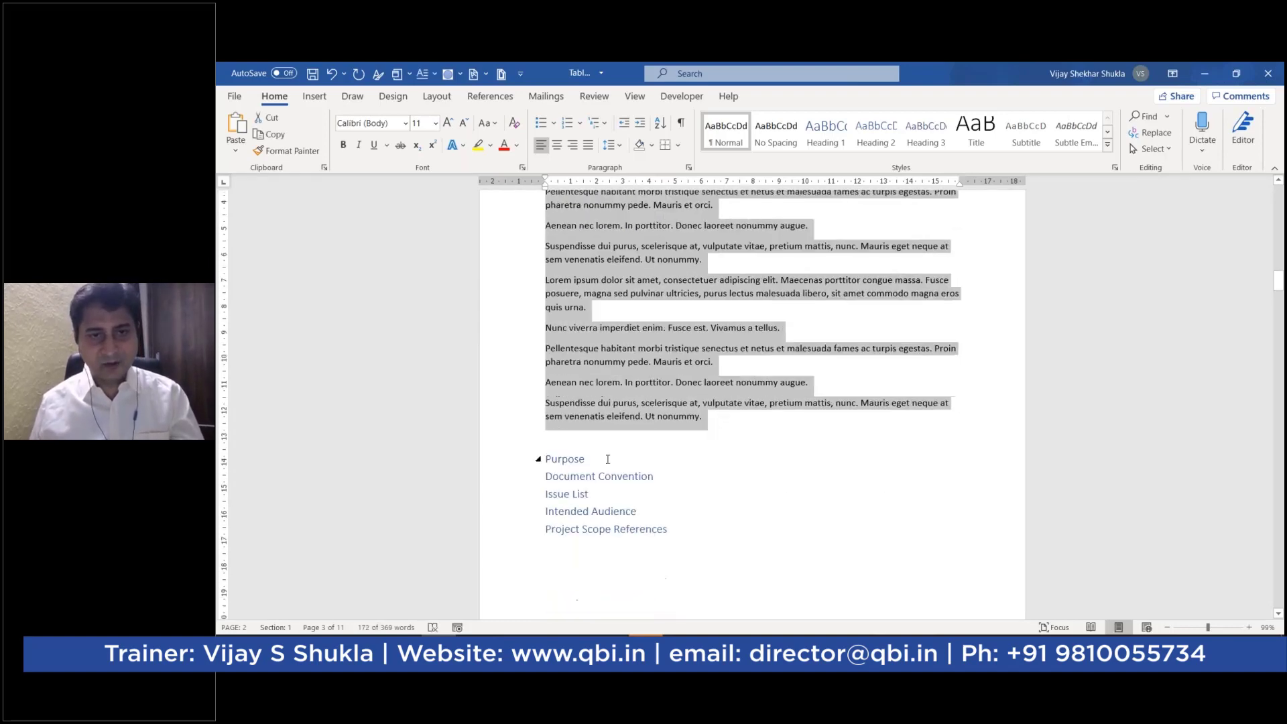
{"action": "key", "text": "ctrl+v"}
{"action": "left_click", "coordinate": [653, 551]}
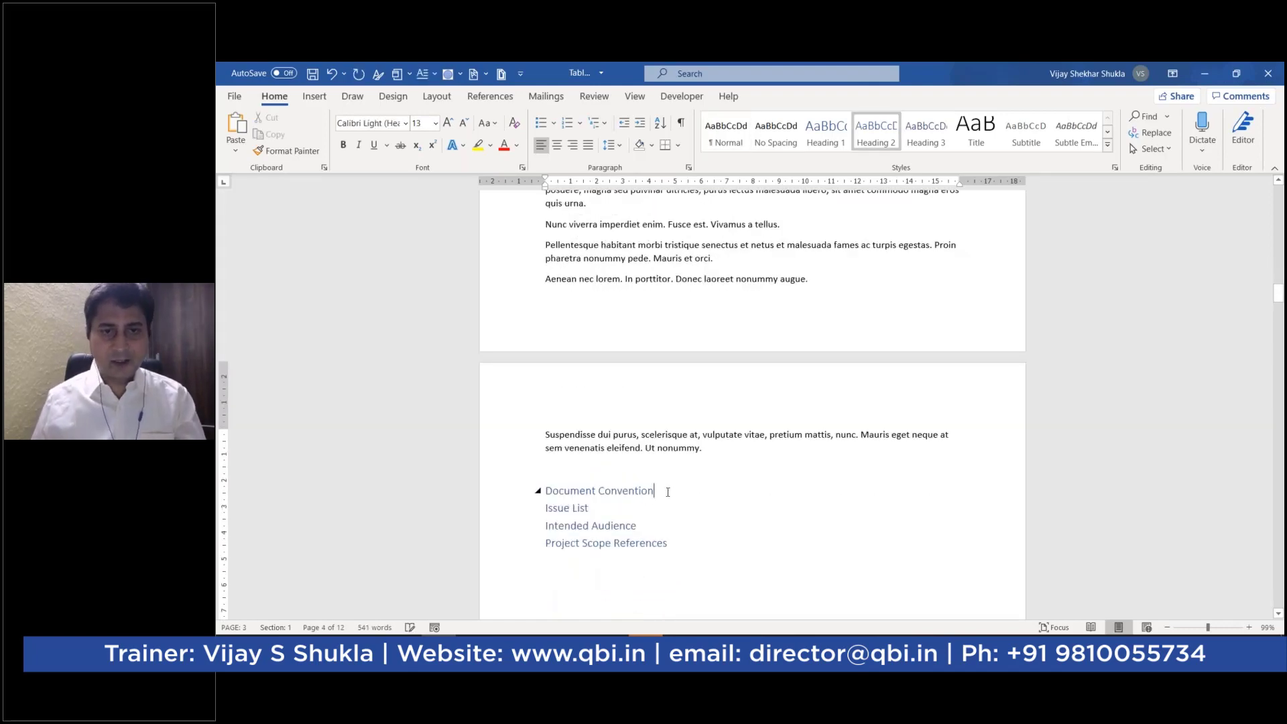
{"action": "key", "text": "Return"}
{"action": "type", "text": "Lorem ipsum dolor sit amet, consectetuer adipiscing elit. Maecenas porttitor congue massa. Fusce posuere, magna sed pulvinar ultricies, purus lectus malesuada libero, sit amet commodo magna eros quis urna. Nunc viverra imperdiet enim. Fusce est. Vivamus a tellus. Pellentesque habitant morbi tristique senectus et netus et malesuada fames ac turpis egestas. Proin pharetra nonummy pede. Mauris et orci. Aenean nec lorem. In porttitor. Donec laoreet nonummy augue. Suspendisse dui purus, scelerisque at, vulputate vitae, pretium mattis, nunc. Mauris eget neque at sem venenatis eleifend. Ut nonummy. Lorem ipsum dolor sit amet, consectetuer adipiscing elit. Maecenas porttitor congue massa. Fusce posuere, magna sed pulvinar ultricies, purus lectus malesuada libero, sit amet commodo magna eros quis urna. Nunc viverra imperdiet enim. Fusce est. Vivamus a tellus. Pellentesque habitant morbi tristique senectus et netus et malesuada fames ac turpis egestas. Proin pharetra nonummy pede. Mauris et orci. Aenean nec lorem. In porttitor. Donec laoreet nonummy augue. Suspendisse dui purus, scelerisque at, vulputate vitae, pretium mattis, nunc. Mauris eget neque at sem venenatis eleifend. Ut nonummy."}
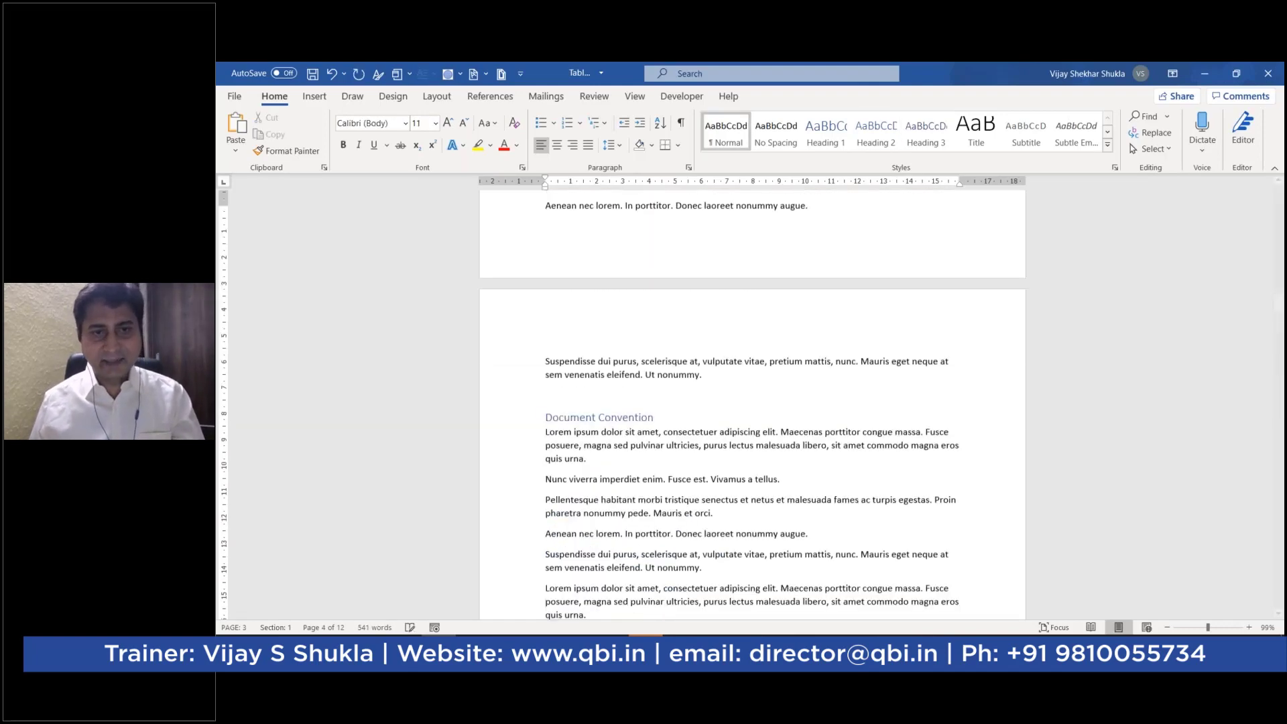
- Paste the copied dummy text under the Issue List and Intended Audience headings of the Introduction chapter
{"action": "left_click", "coordinate": [609, 550]}
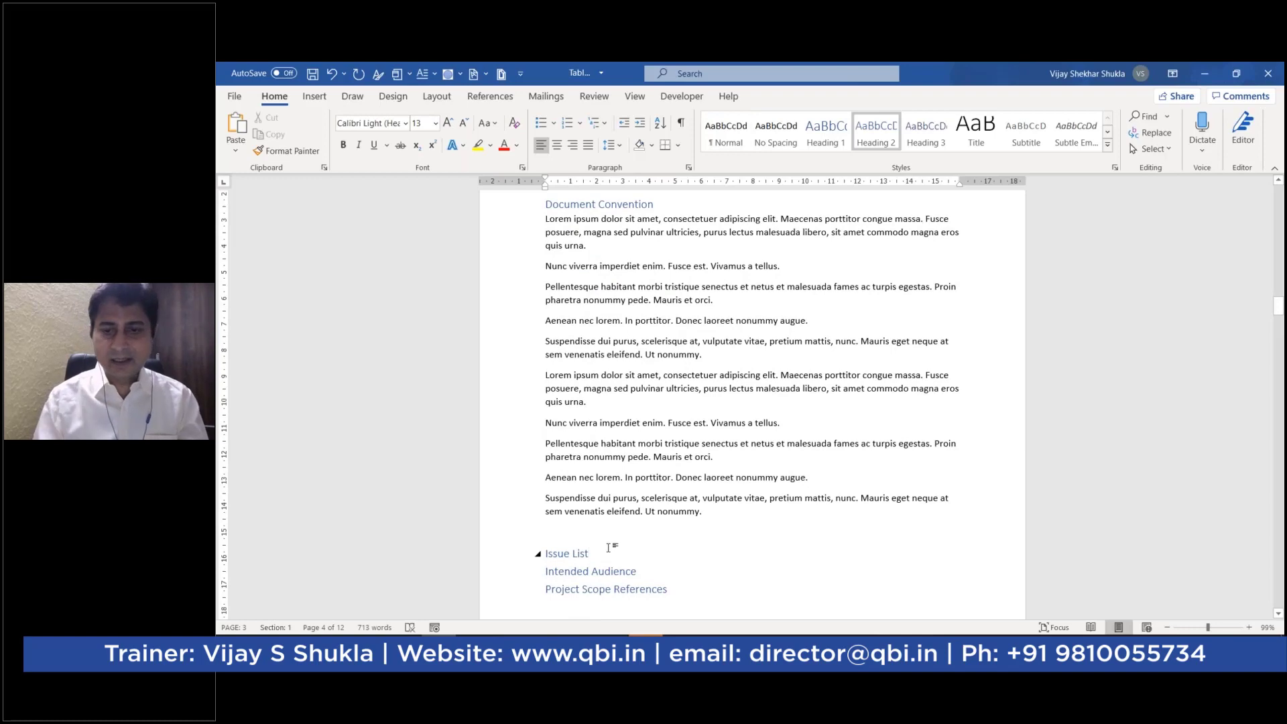
{"action": "key", "text": "Return"}
{"action": "type", "text": "Lorem ipsum dolor sit amet, consectetuer adipiscing elit. Maecenas porttitor congue massa. Fusce posuere, magna sed pulvinar ultricies, purus lectus malesuada libero, sit amet commodo magna eros quis urna. Nunc viverra imperdiet enim. Fusce est. Vivamus a tellus. Pellentesque habitant morbi tristique senectus et netus et malesuada fames ac turpis egestas. Proin pharetra nonummy pede. Mauris et orci. Aenean nec lorem. In porttitor. Donec laoreet nonummy augue. Suspendisse dui purus, scelerisque at, vulputate vitae, pretium mattis, nunc. Mauris eget neque at sem venenatis eleifend. Ut nonummy. Lorem ipsum dolor sit amet, consectetuer adipiscing elit. Maecenas porttitor congue massa. Fusce posuere, magna sed pulvinar ultricies, purus lectus malesuada libero, sit amet commodo magna eros quis urna. Nunc viverra imperdiet enim. Fusce est. Vivamus a tellus. Pellentesque habitant morbi tristique senectus et netus et malesuada fames ac turpis egestas. Proin pharetra nonummy pede. Mauris et orci. Aenean nec lorem. In porttitor. Donec laoreet nonummy augue. Suspendisse dui purus, scelerisque at, vulputate vitae, pretium mattis, nunc. Mauris eget neque at sem venenatis eleifend. Ut nonummy."}
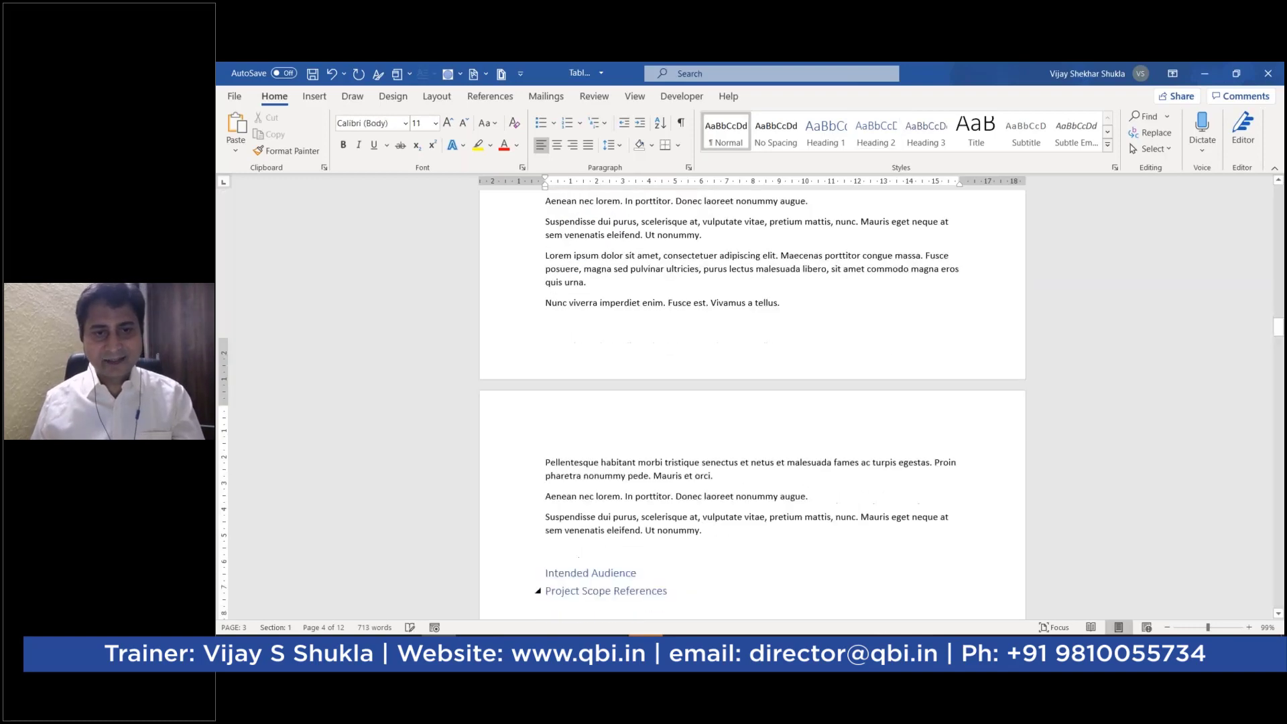
{"action": "left_click", "coordinate": [637, 571]}
{"action": "key", "text": "Return"}
{"action": "type", "text": "Lorem ipsum dolor sit amet, consectetuer adipiscing elit. Maecenas porttitor congue massa. Fusce posuere, magna sed pulvinar ultricies, purus lectus malesuada libero, sit amet commodo magna eros quis urna. Nunc viverra imperdiet enim. Fusce est. Vivamus a tellus. Pellentesque habitant morbi tristique senectus et netus et malesuada fames ac turpis egestas. Proin pharetra nonummy pede. Mauris et orci. Aenean nec lorem. In porttitor. Donec laoreet nonummy augue. Suspendisse dui purus, scelerisque at, vulputate vitae, pretium mattis, nunc. Mauris eget neque at sem venenatis eleifend. Ut nonummy. Lorem ipsum dolor sit amet, consectetuer adipiscing elit. Maecenas porttitor congue massa. Fusce posuere, magna sed pulvinar ultricies, purus lectus malesuada libero, sit amet commodo magna eros quis urna. Nunc viverra imperdiet enim. Fusce est. Vivamus a tellus. Pellentesque habitant morbi tristique senectus et netus et malesuada fames ac turpis egestas. Proin pharetra nonummy pede. Mauris et orci. Aenean nec lorem. In porttitor. Donec laoreet nonummy augue. Suspendisse dui purus, scelerisque at, vulputate vitae, pretium mattis, nunc. Mauris eget neque at sem venenatis eleifend. Ut nonummy."}
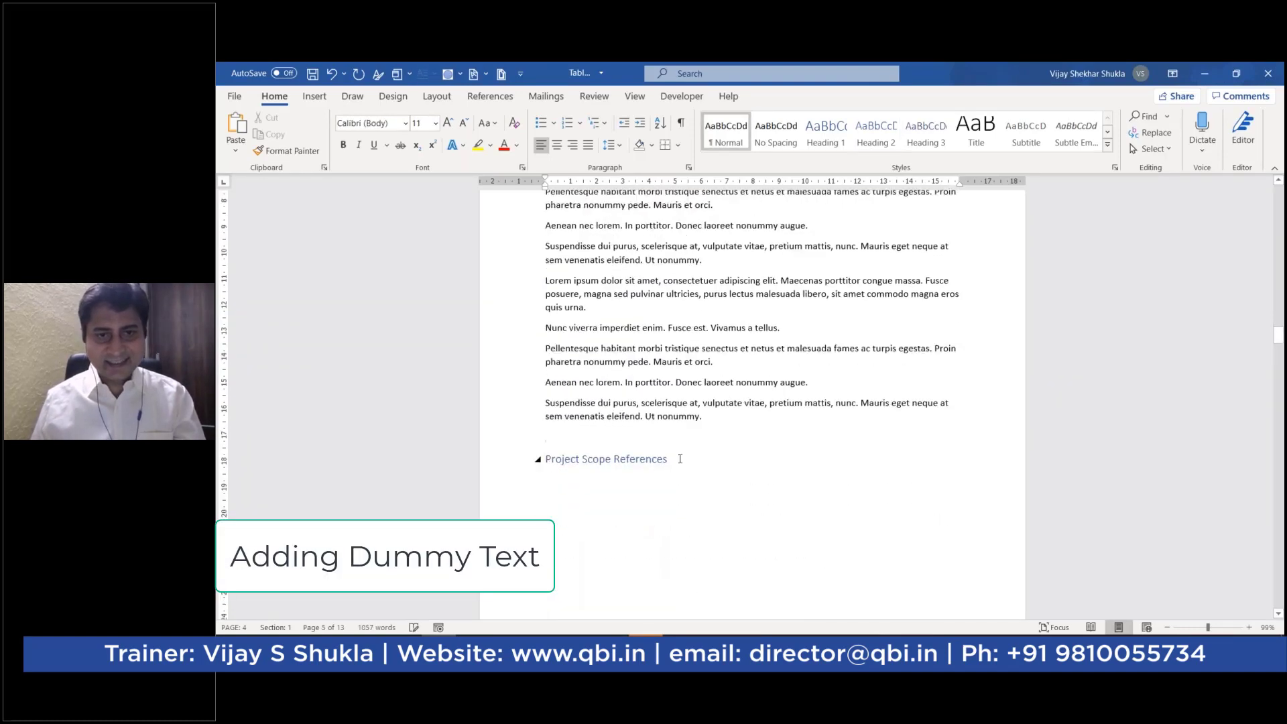
- Generate dummy body text under the Project Scope References heading with =lorem()
{"action": "type", "text": "=lorem()"}
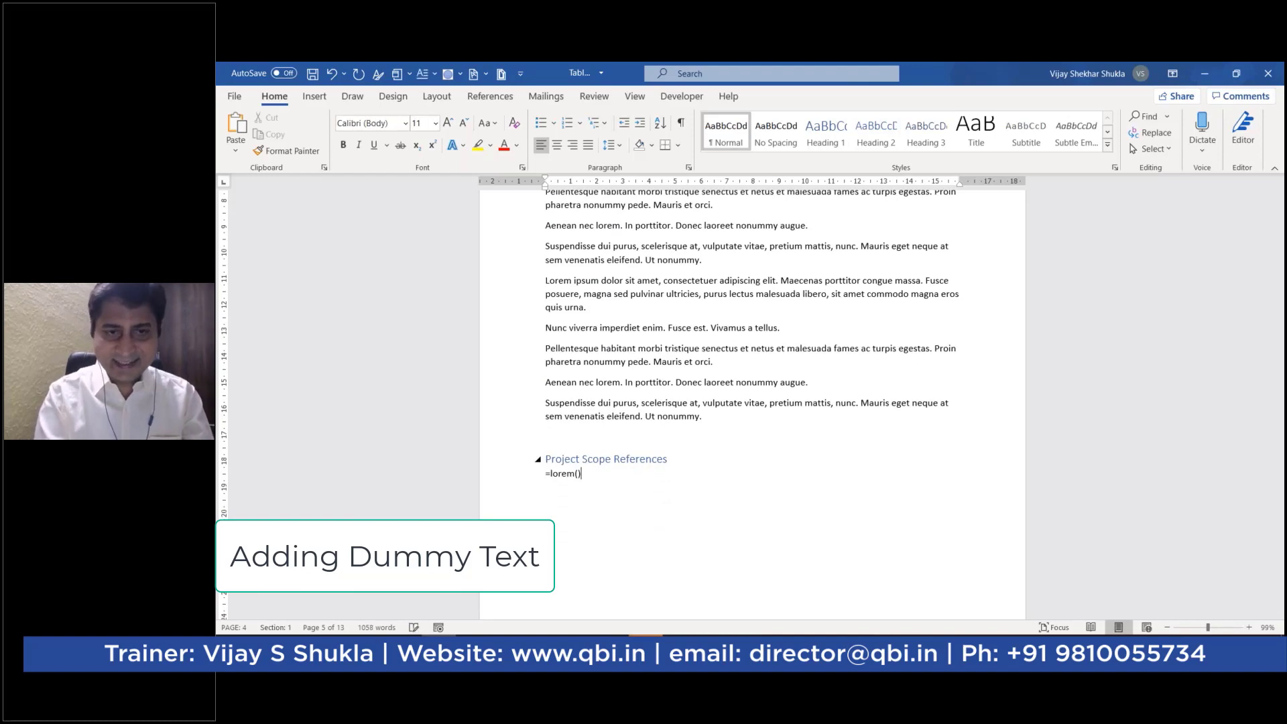
{"action": "key", "text": "Return"}
{"action": "scroll", "coordinate": [668, 460], "scroll_direction": "down", "scroll_amount": 5}
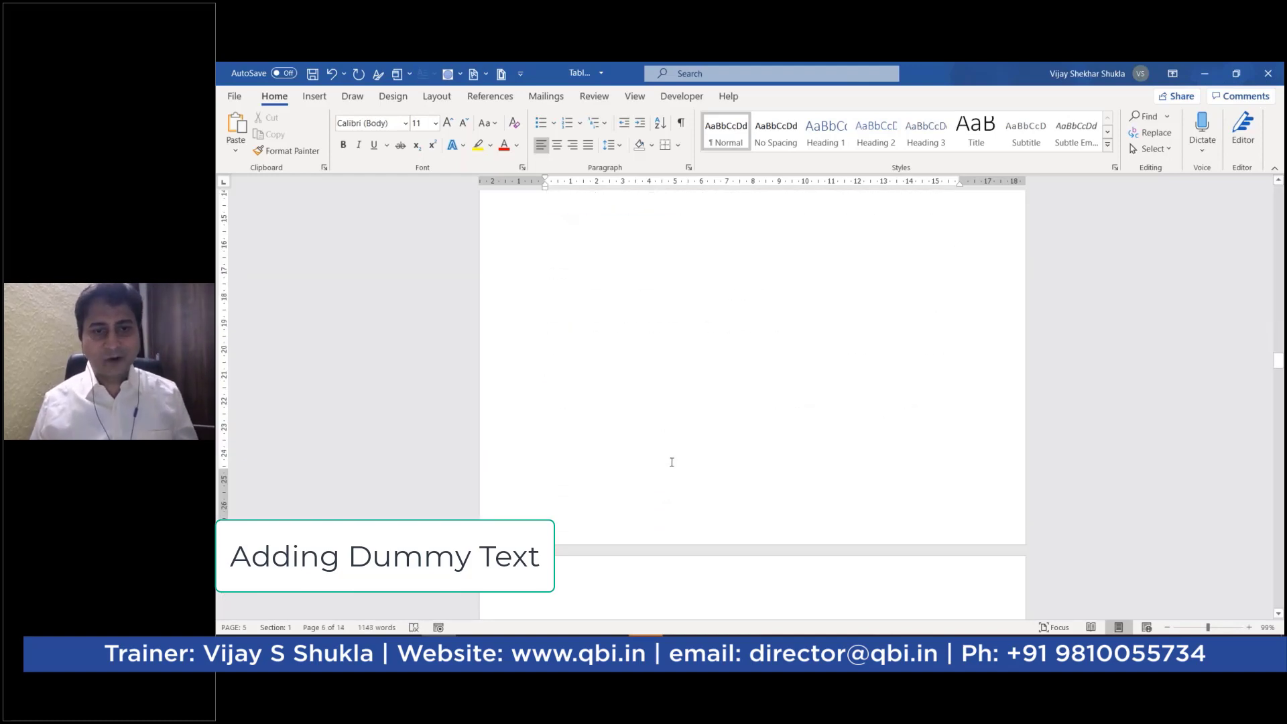
- Paste the copied dummy text under the Overall Description chapter heading
{"action": "type", "text": "Overall Description Product Perspective Product Feature User Classes and Characteristics"}
{"action": "left_click", "coordinate": [677, 401]}
{"action": "key", "text": "Return"}
{"action": "key", "text": "ctrl+v"}
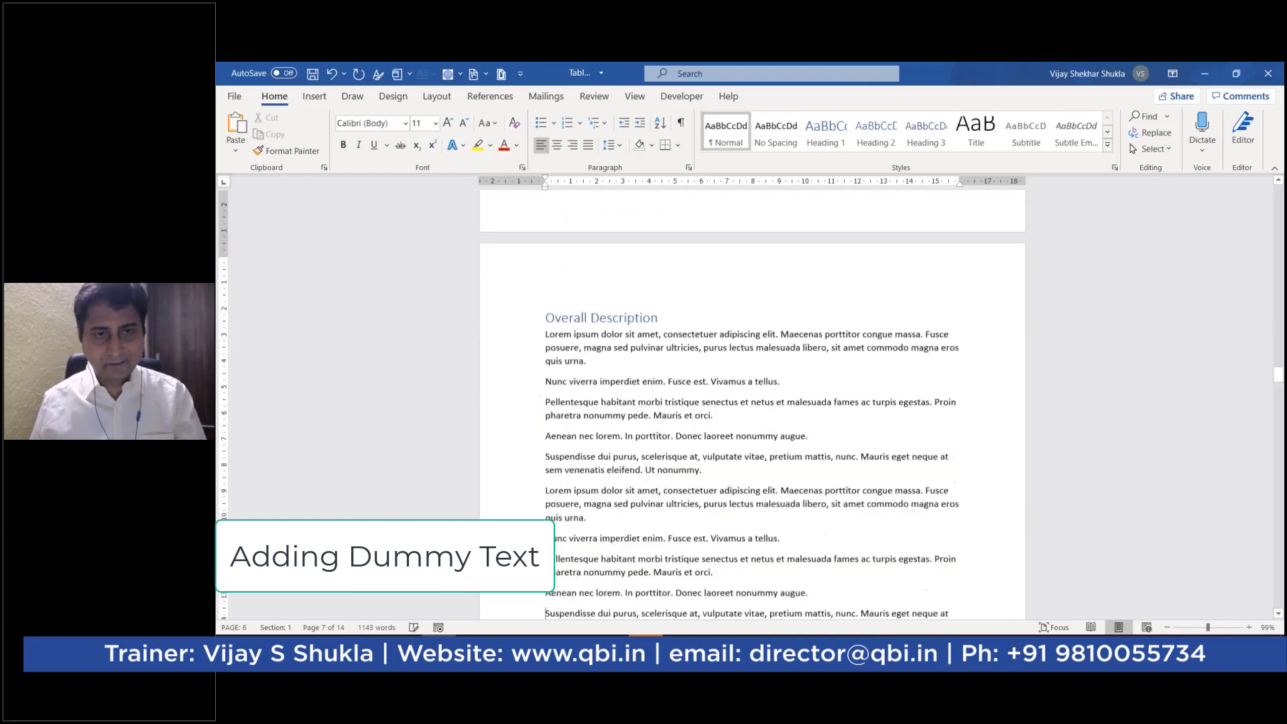
{"action": "scroll", "coordinate": [664, 459], "scroll_direction": "down", "scroll_amount": 5}
- Generate dummy body text under the Product Perspective heading with =lorem()
{"action": "key", "text": "Return"}
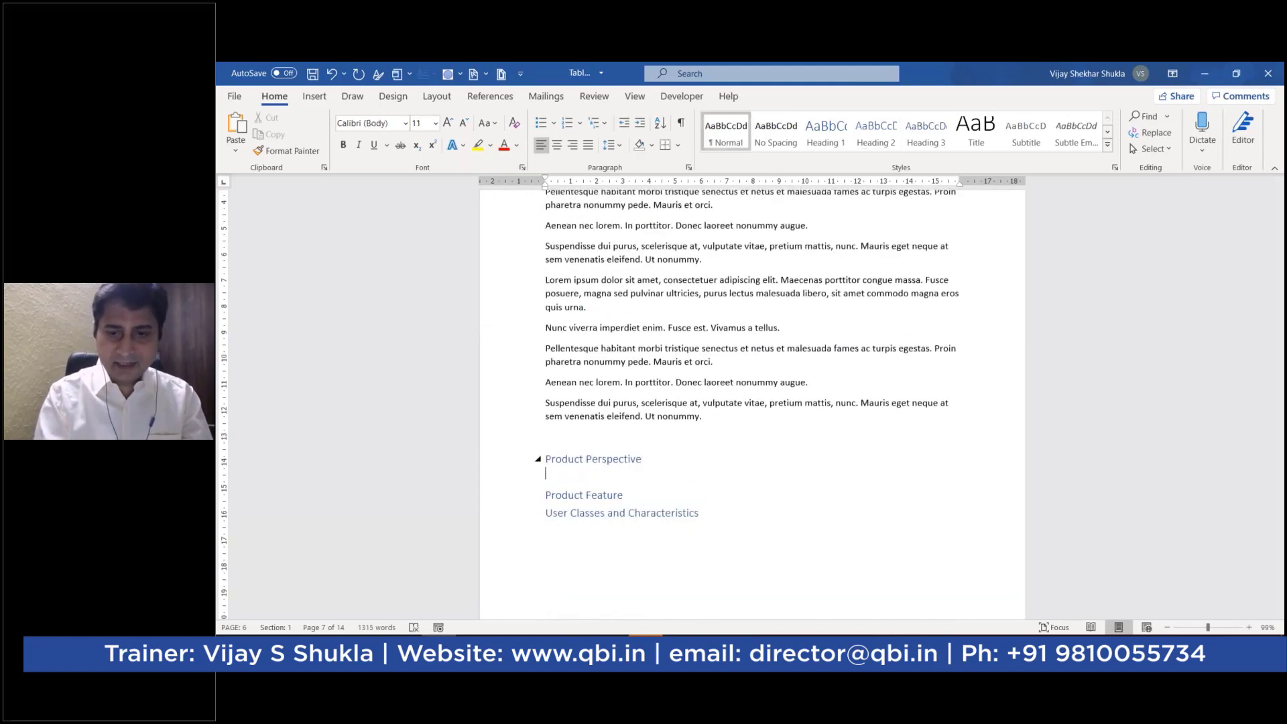
{"action": "type", "text": "=lore"}
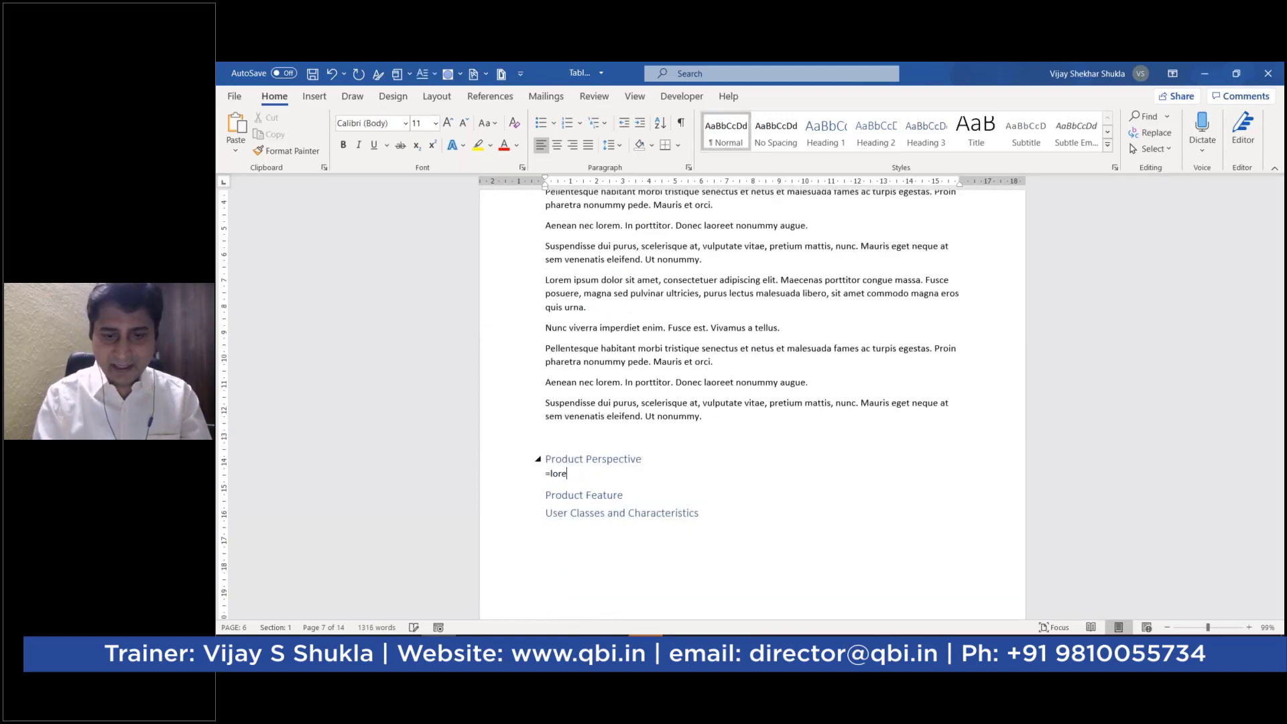
{"action": "type", "text": "m()"}
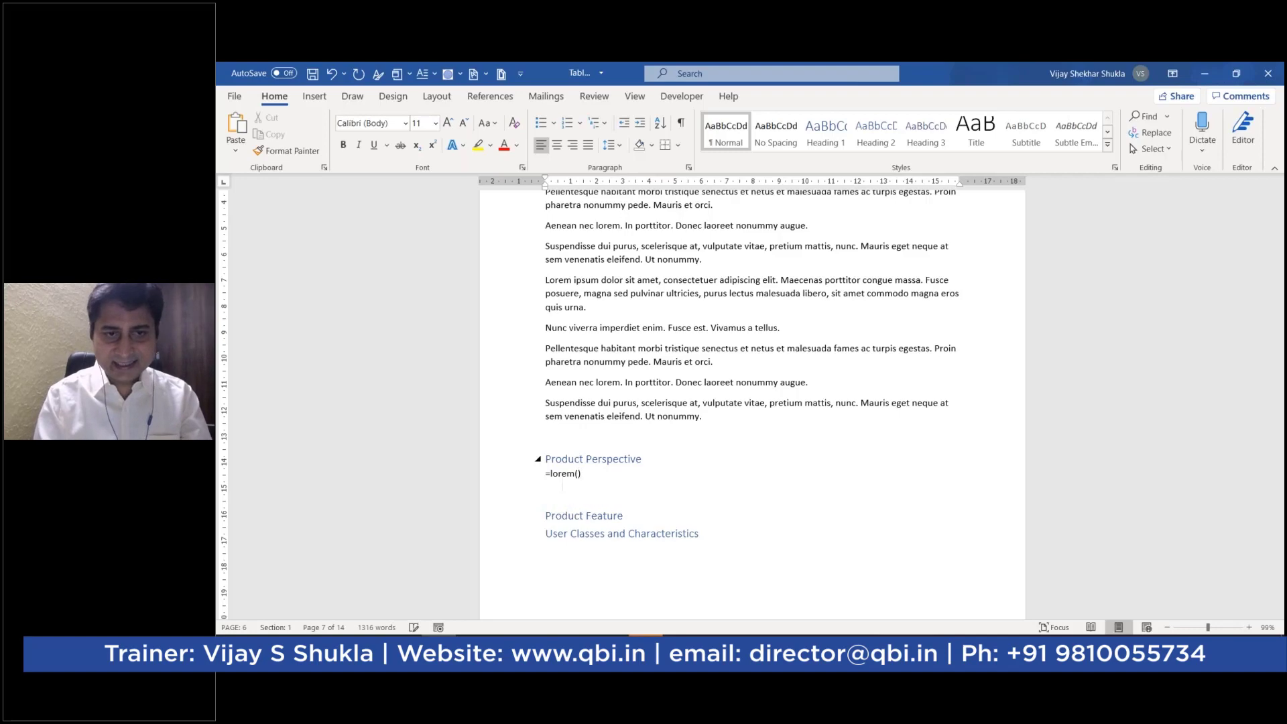
{"action": "key", "text": "Return"}
{"action": "scroll", "coordinate": [630, 431], "scroll_direction": "down", "scroll_amount": 4}
- Generate four dummy paragraphs of two sentences each under the Product Feature heading with =lorem(4,2)
{"action": "left_click", "coordinate": [630, 430]}
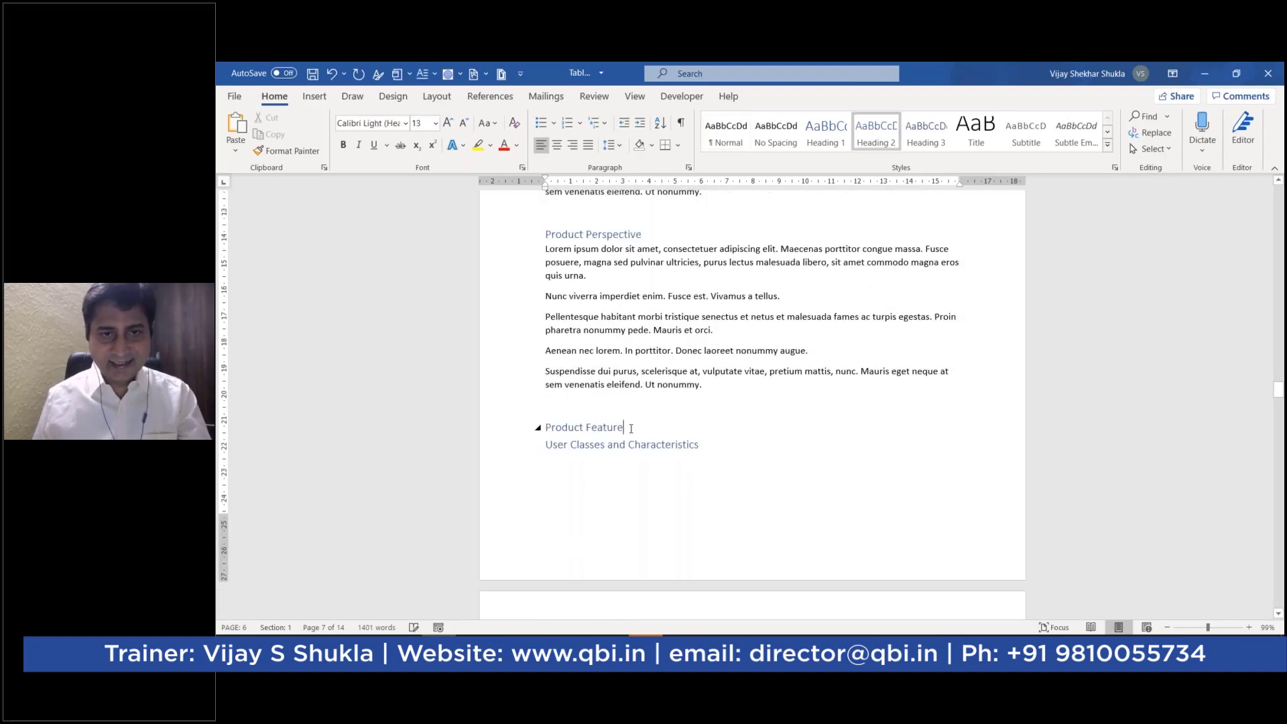
{"action": "key", "text": "Return"}
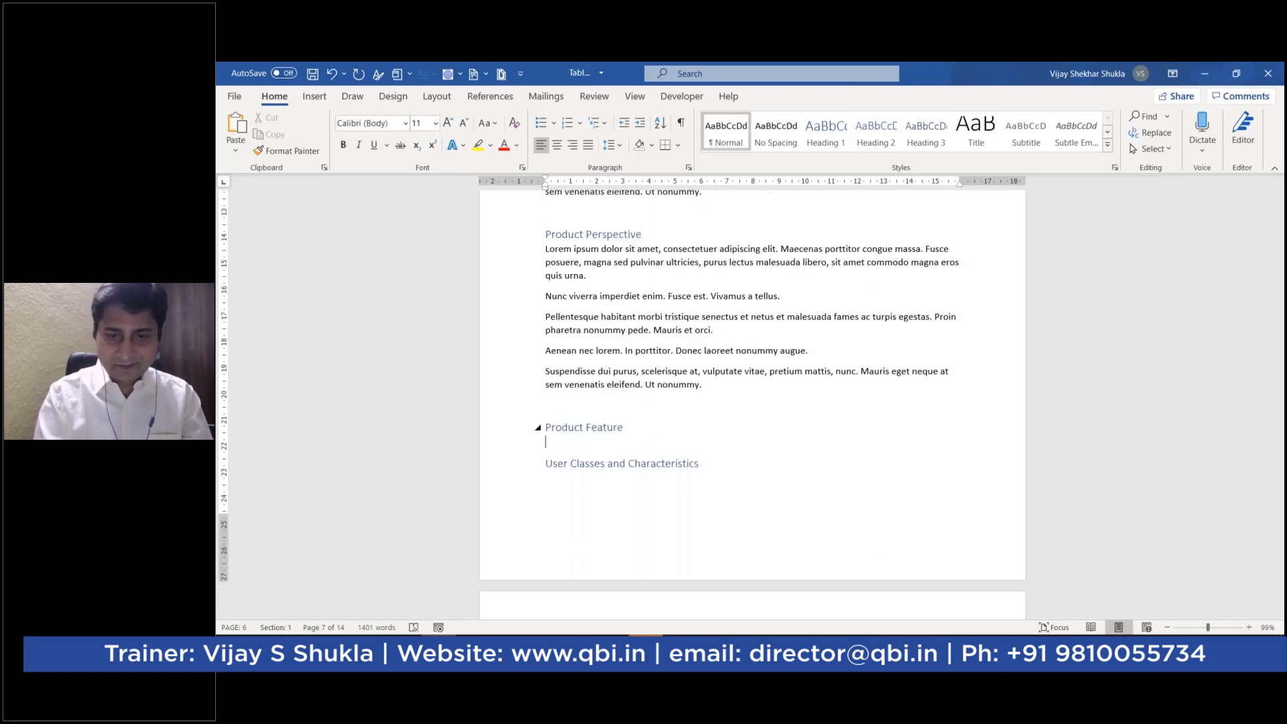
{"action": "type", "text": "=lorem"}
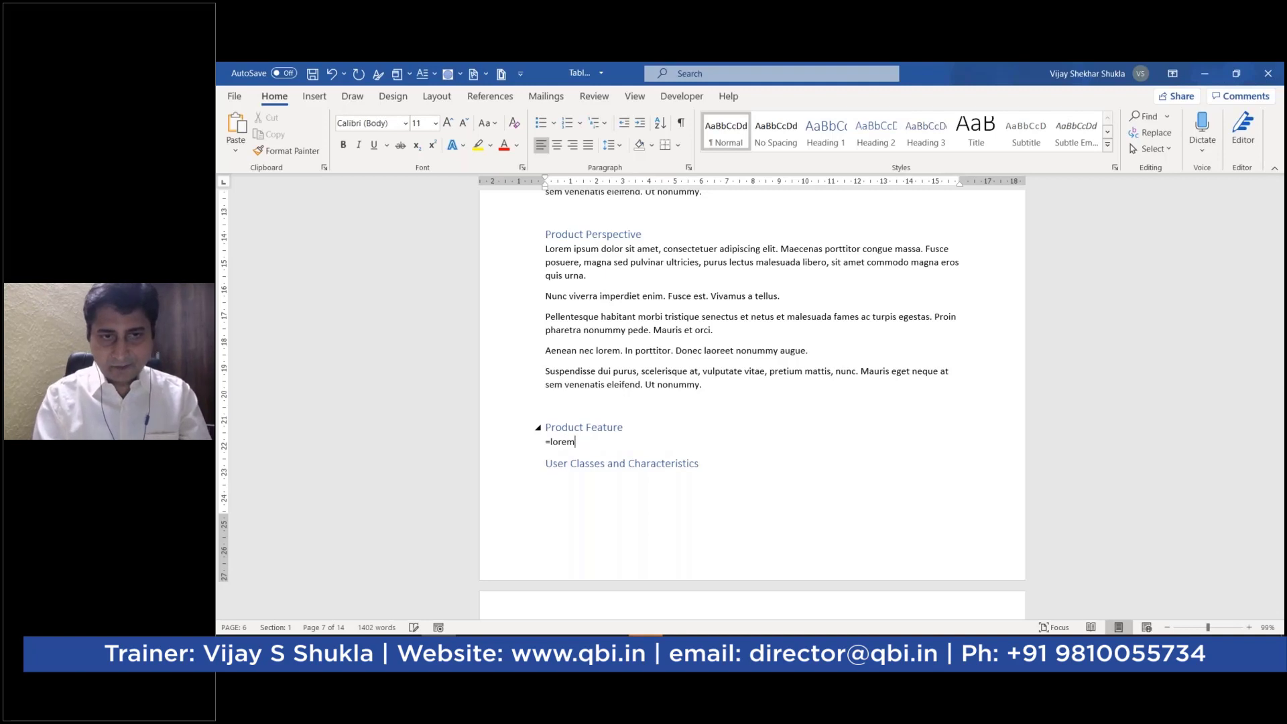
{"action": "type", "text": "("}
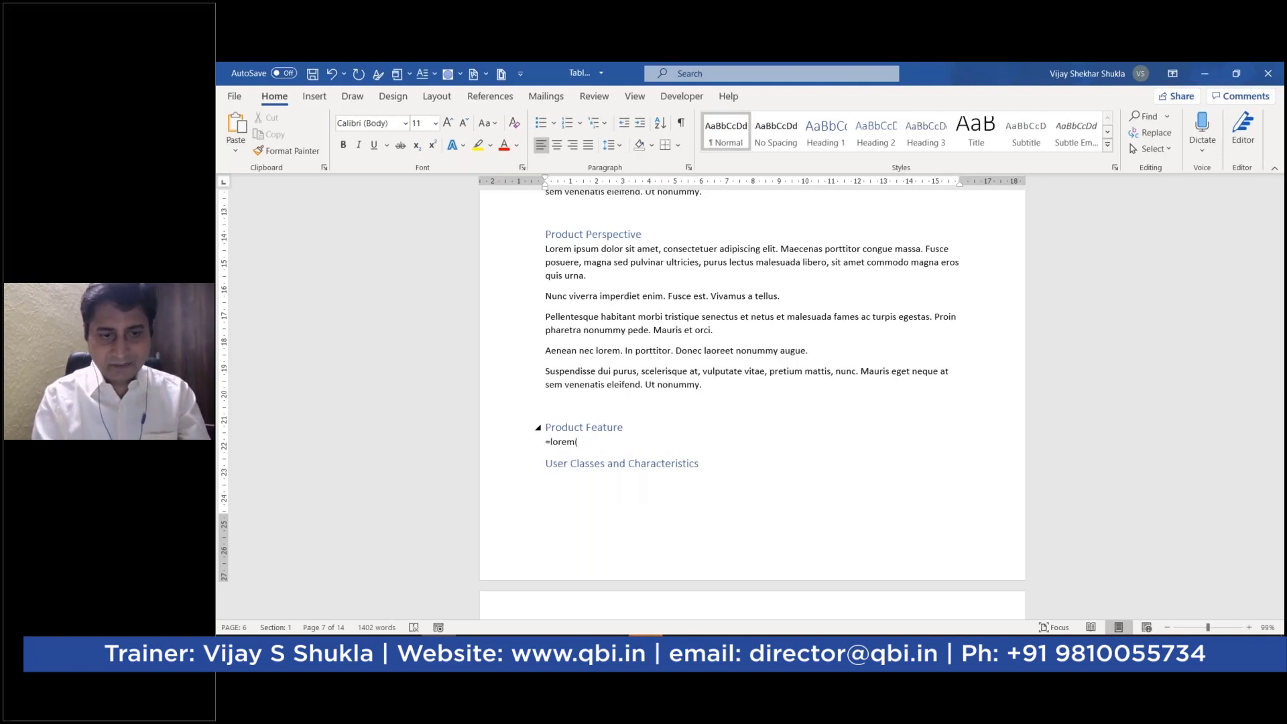
{"action": "type", "text": "4."}
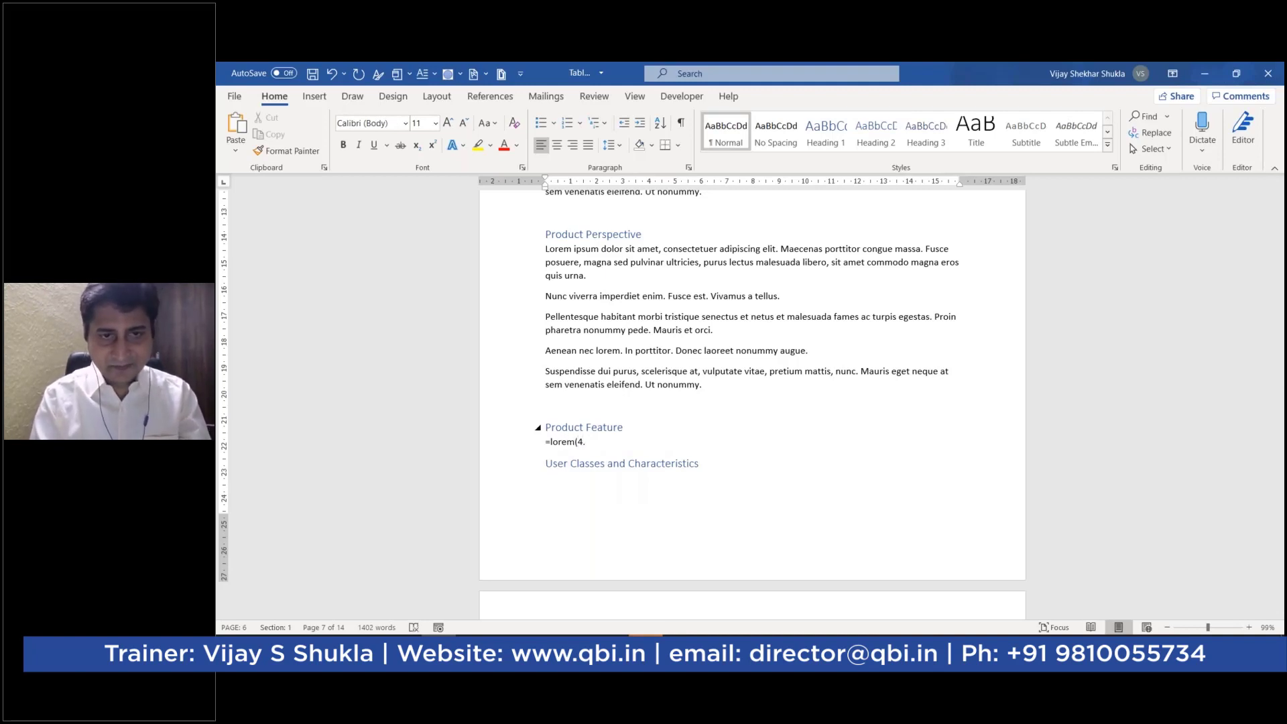
{"action": "key", "text": "BackSpace"}
{"action": "type", "text": ",2"}
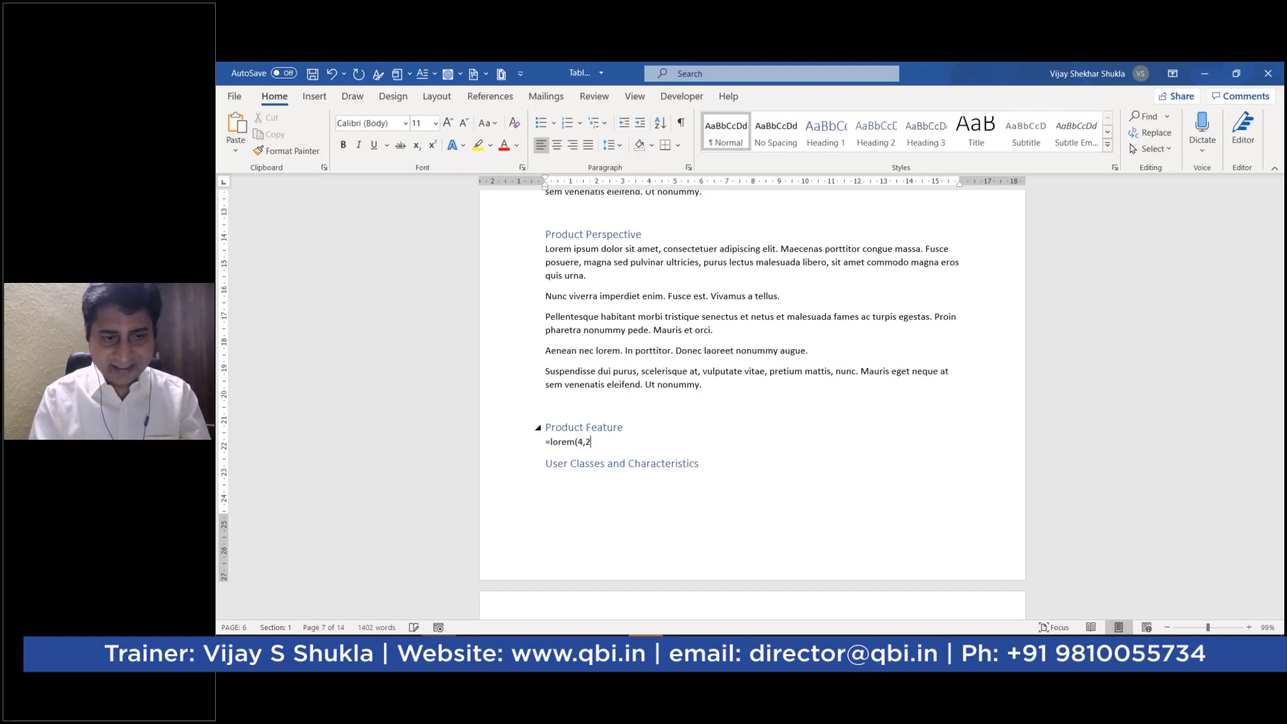
{"action": "type", "text": ")"}
{"action": "key", "text": "Return"}
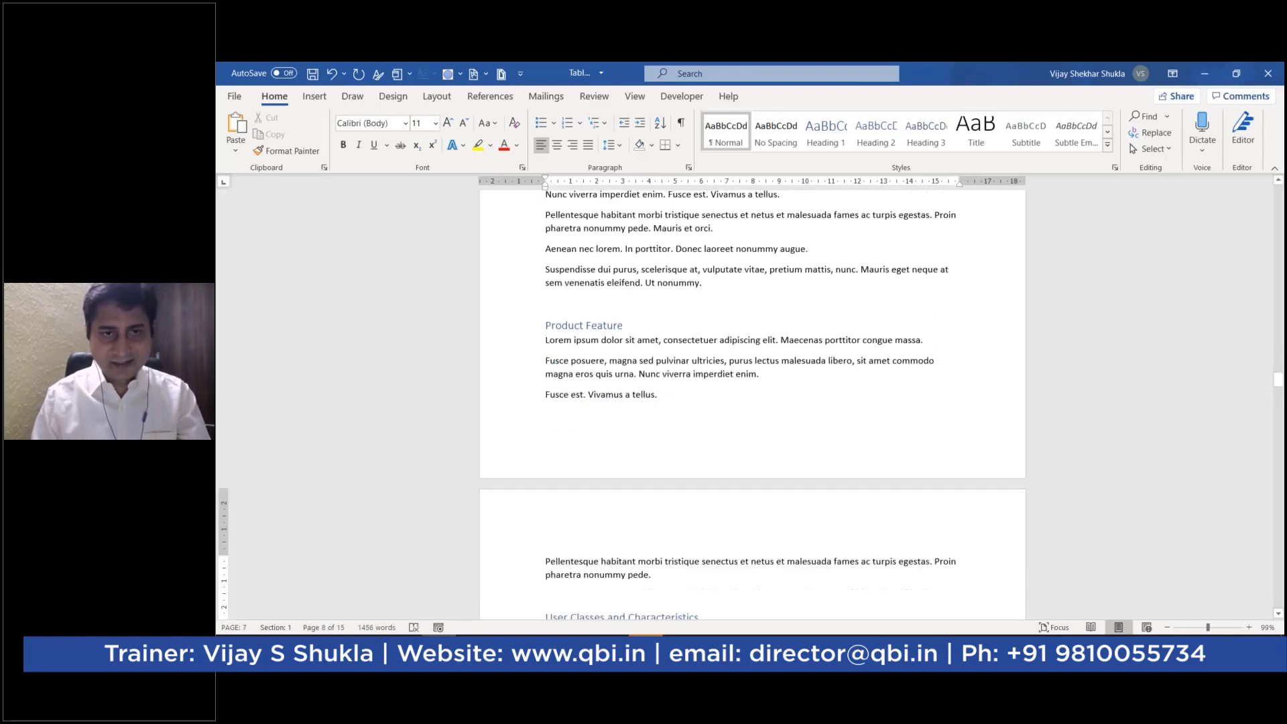
- Paste the copied dummy text under the User Classes and Characteristics heading
{"action": "left_click", "coordinate": [710, 371]}
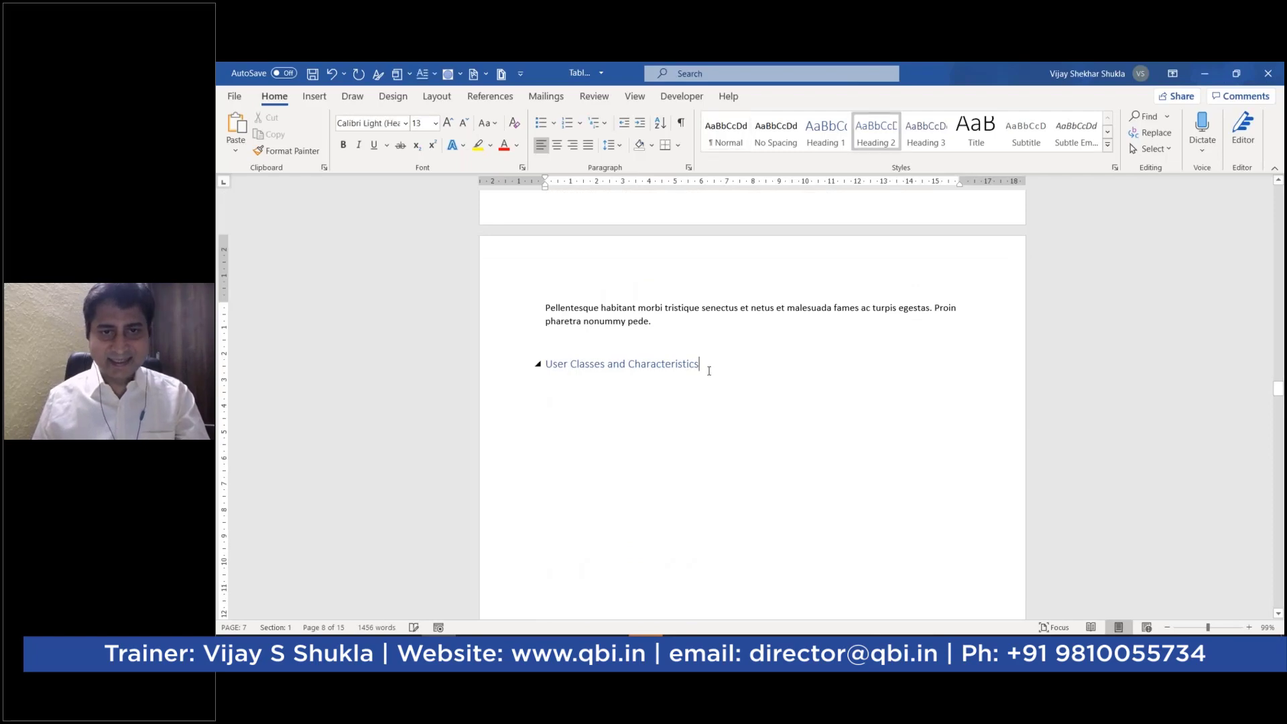
{"action": "key", "text": "Return"}
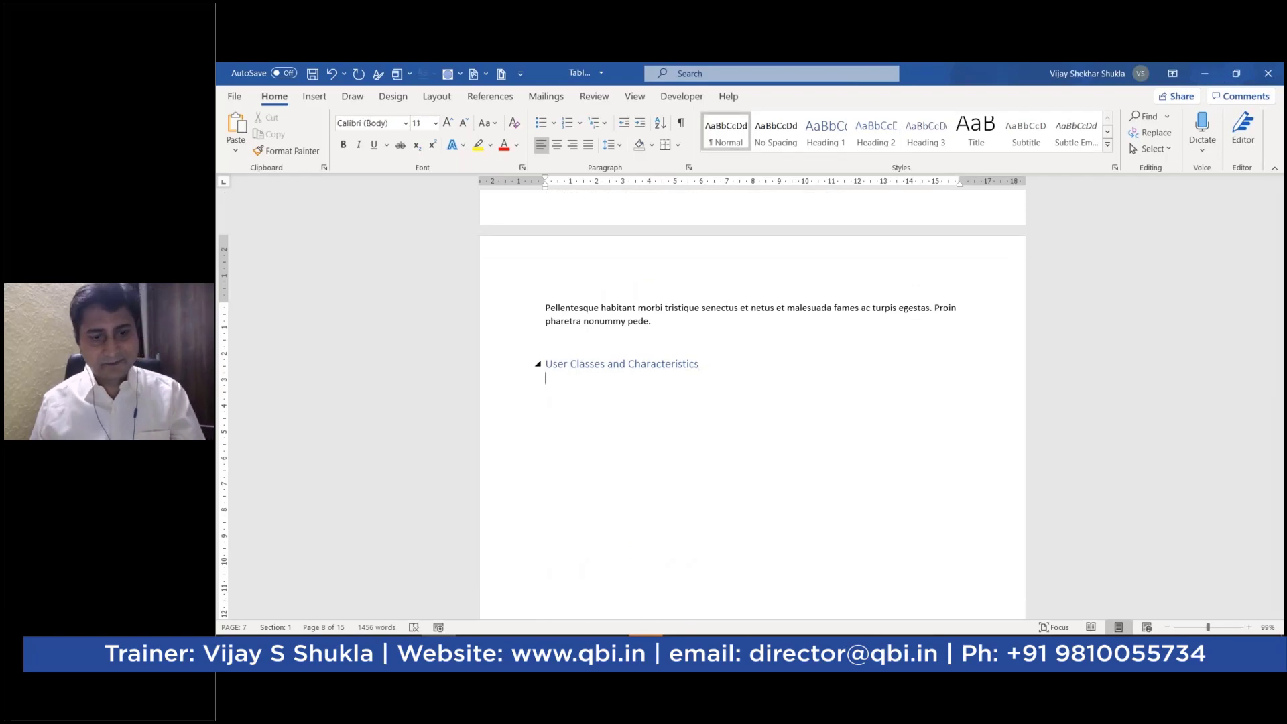
{"action": "type", "text": "Lorem ipsum dolor sit amet, consectetuer adipiscing elit. Maecenas porttitor congue massa. Fusce posuere, magna sed pulvinar ultricies, purus lectus malesuada libero, sit amet commodo magna eros quis urna. Nunc viverra imperdiet enim. Fusce est. Vivamus a tellus. Pellentesque habitant morbi tristique senectus et netus et malesuada fames ac turpis egestas. Proin pharetra nonummy pede. Mauris et orci. Aenean nec lorem. In porttitor. Donec laoreet nonummy augue. Suspendisse dui purus, scelerisque at, vulputate vitae, pretium mattis, nunc. Mauris eget neque at sem venenatis eleifend. Ut nonummy. Lorem ipsum dolor sit amet, consectetuer adipiscing elit. Maecenas porttitor congue massa. Fusce posuere, magna sed pulvinar ultricies, purus lectus malesuada libero, sit amet commodo magna eros quis urna. Nunc viverra imperdiet enim. Fusce est. Vivamus a tellus. Pellentesque habitant morbi tristique senectus et netus et malesuada fames ac turpis egestas. Proin pharetra nonummy pede. Mauris et orci. Aenean nec lorem. In porttitor. Donec laoreet nonummy augue. Suspendisse dui purus, scelerisque at, vulputate vitae, pretium mattis, nunc. Mauris eget neque at sem venenatis eleifend. Ut nonummy."}
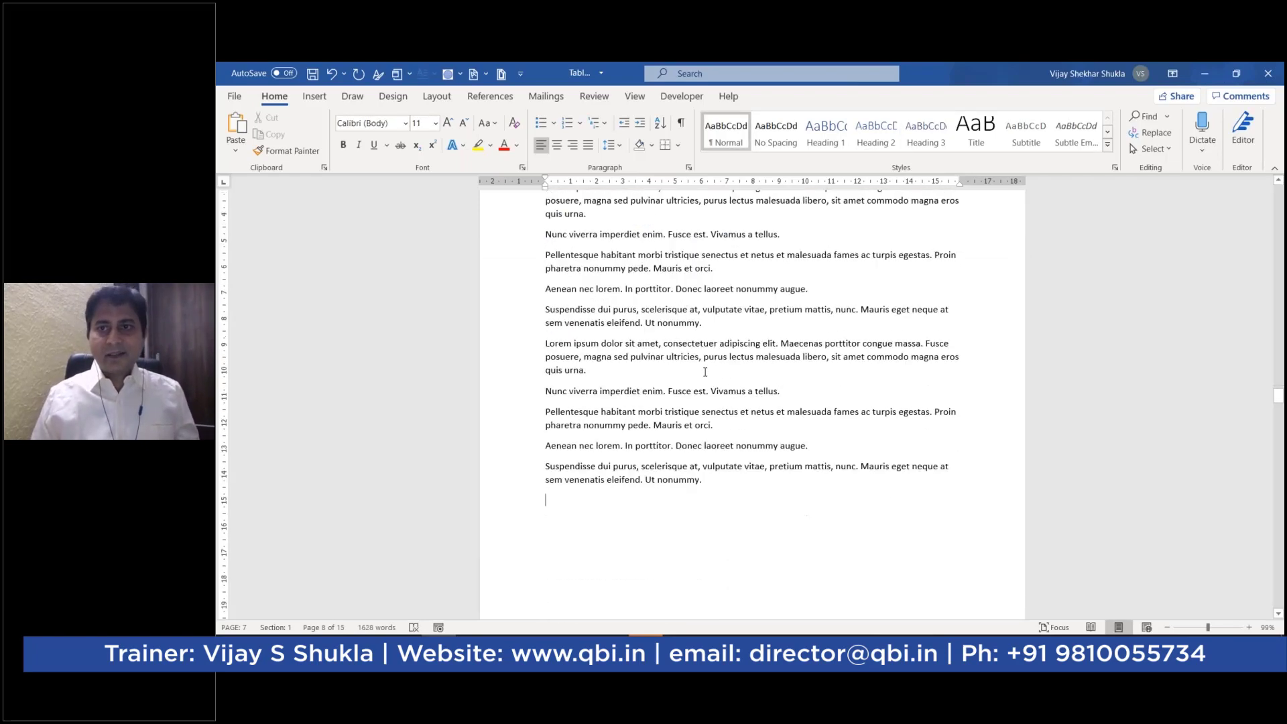
- Paste the copied dummy text under the System Features, System Features I and System Features II headings
{"action": "scroll", "coordinate": [705, 371], "scroll_direction": "down", "scroll_amount": 10}
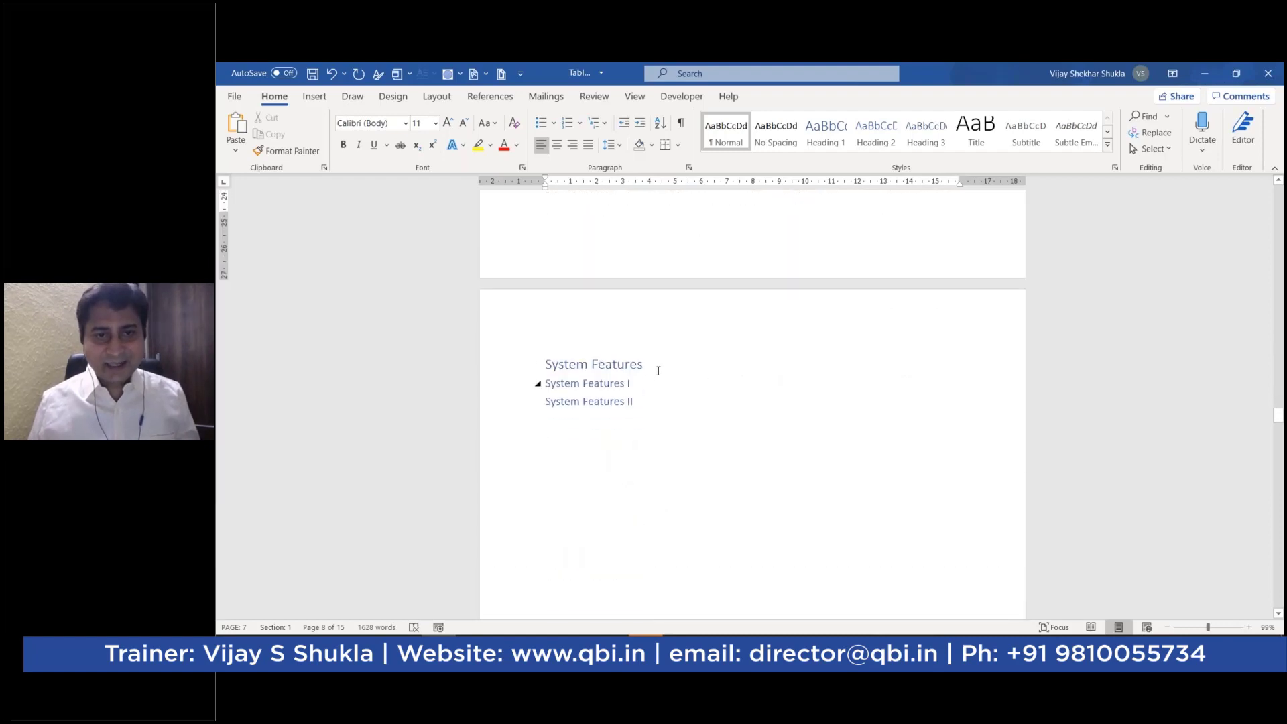
{"action": "left_click", "coordinate": [658, 370]}
{"action": "key", "text": "Return"}
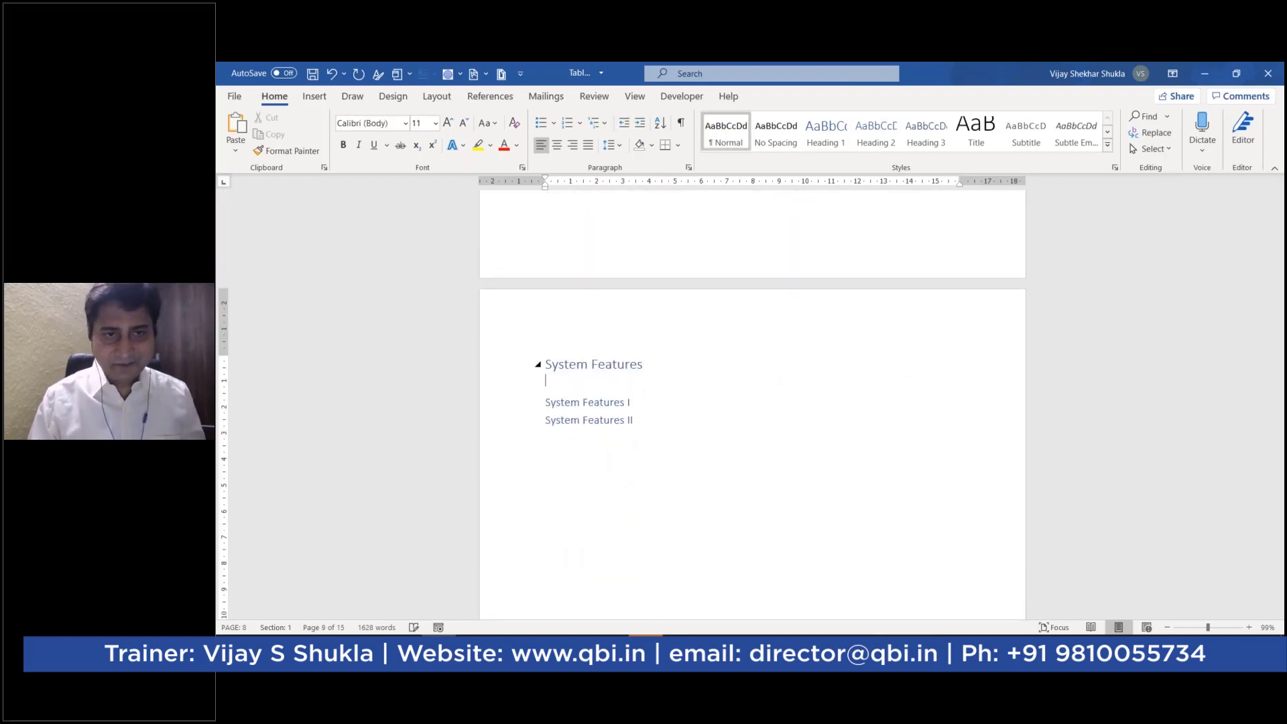
{"action": "scroll", "coordinate": [742, 400], "scroll_direction": "down", "scroll_amount": 10}
- Paste the copied dummy text under External Interface Requirements and its User, Software, Hardware and Communication Interface Requirements subheadings
{"action": "left_click", "coordinate": [741, 396]}
{"action": "key", "text": "Return"}
{"action": "type", "text": "Lorem ipsum dolor sit amet, consectetuer adipiscing elit. Maecenas porttitor congue massa. Fusce posuere, magna sed pulvinar ultricies, purus lectus malesuada libero, sit amet commodo magna eros quis urna. Nunc viverra imperdiet enim. Fusce est. Vivamus a tellus. Pellentesque habitant morbi tristique senectus et netus et malesuada fames ac turpis egestas. Proin pharetra nonummy pede. Mauris et orci. Aenean nec lorem. In porttitor. Donec laoreet nonummy augue. Suspendisse dui purus, scelerisque at, vulputate vitae, pretium mattis, nunc. Mauris eget neque at sem venenatis eleifend. Ut nonummy. Lorem ipsum dolor sit amet, consectetuer adipiscing elit. Maecenas porttitor congue massa. Fusce posuere, magna sed pulvinar ultricies, purus lectus malesuada libero, sit amet commodo magna eros quis urna. Nunc viverra imperdiet enim. Fusce est. Vivamus a tellus. Pellentesque habitant morbi tristique senectus et netus et malesuada fames ac turpis egestas. Proin pharetra nonummy pede. Mauris et orci. Aenean nec lorem. In porttitor. Donec laoreet nonummy augue. Suspendisse dui purus, scelerisque at, vulputate vitae, pretium mattis, nunc. Mauris eget neque at sem venenatis eleifend. Ut nonummy."}
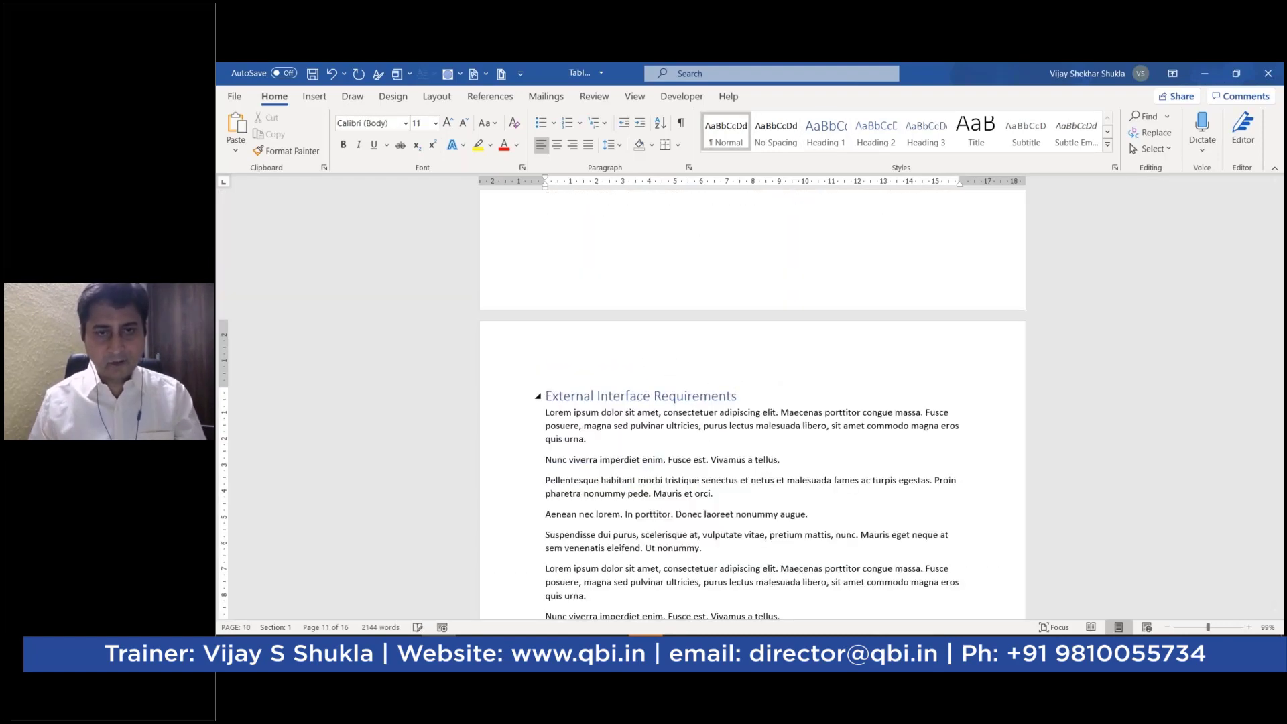
{"action": "key", "text": "Down"}
{"action": "key", "text": "End"}
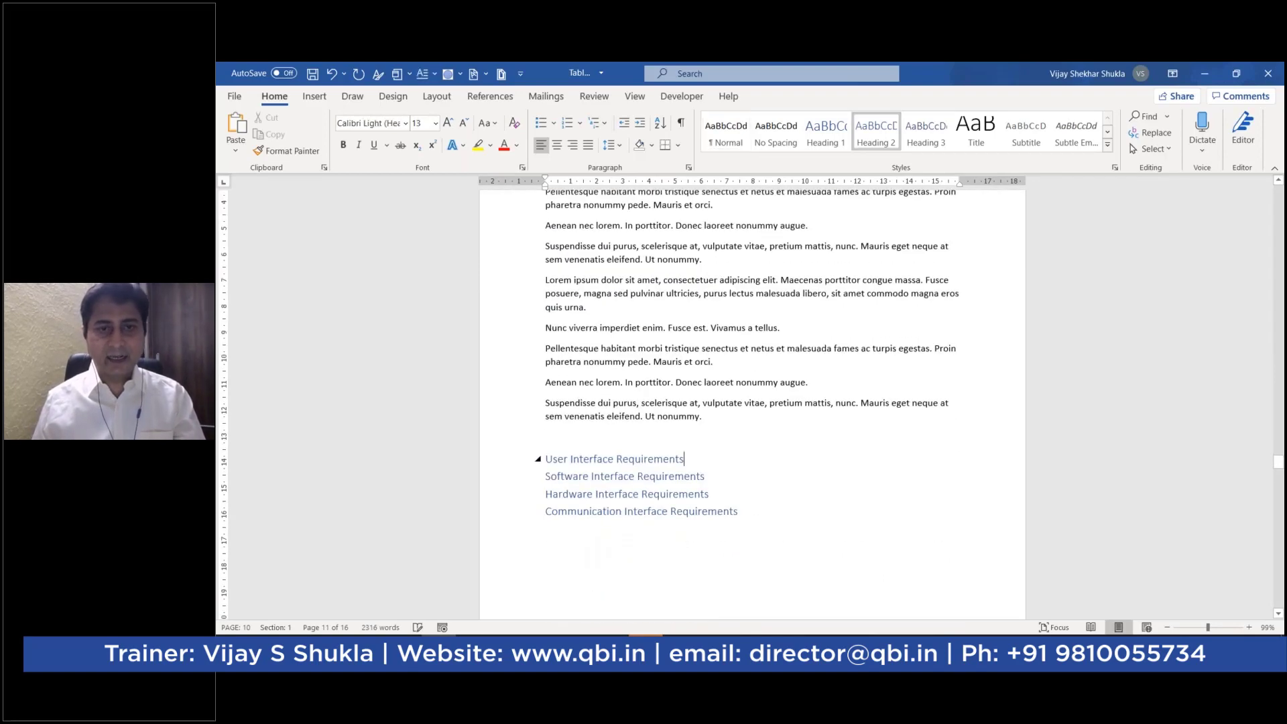
{"action": "key", "text": "Return"}
{"action": "key", "text": "ctrl+v"}
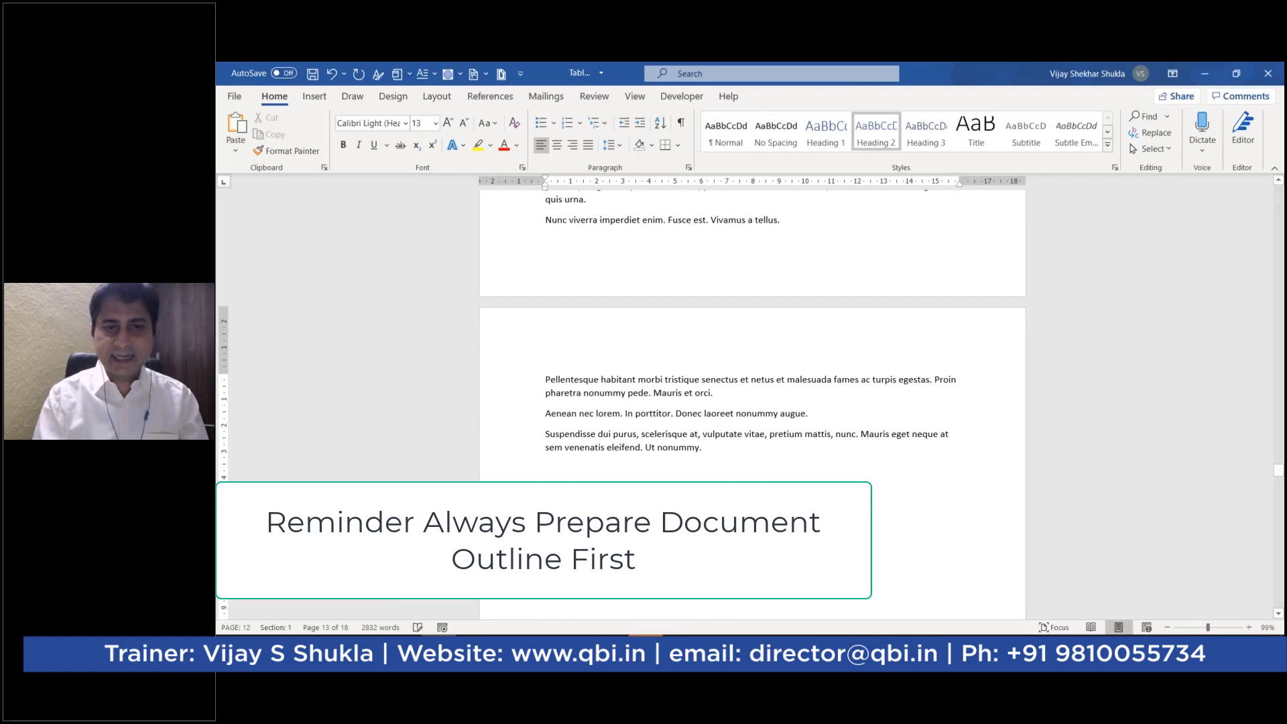
{"action": "key", "text": "ctrl+v"}
{"action": "key", "text": "ctrl+v"}
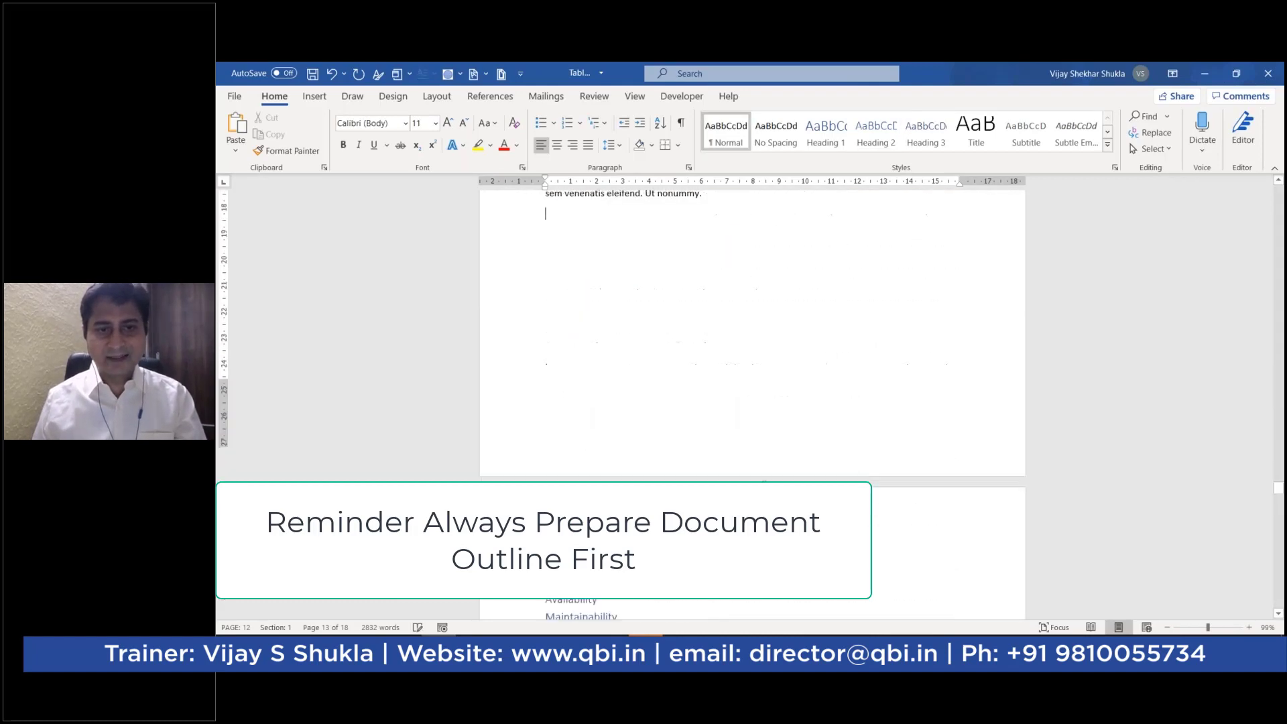
- Paste the copied dummy text under Other Non Functional Requirements and its Availability, Maintainability, Safety, Security and Accessibility subheadings
{"action": "left_click", "coordinate": [766, 401]}
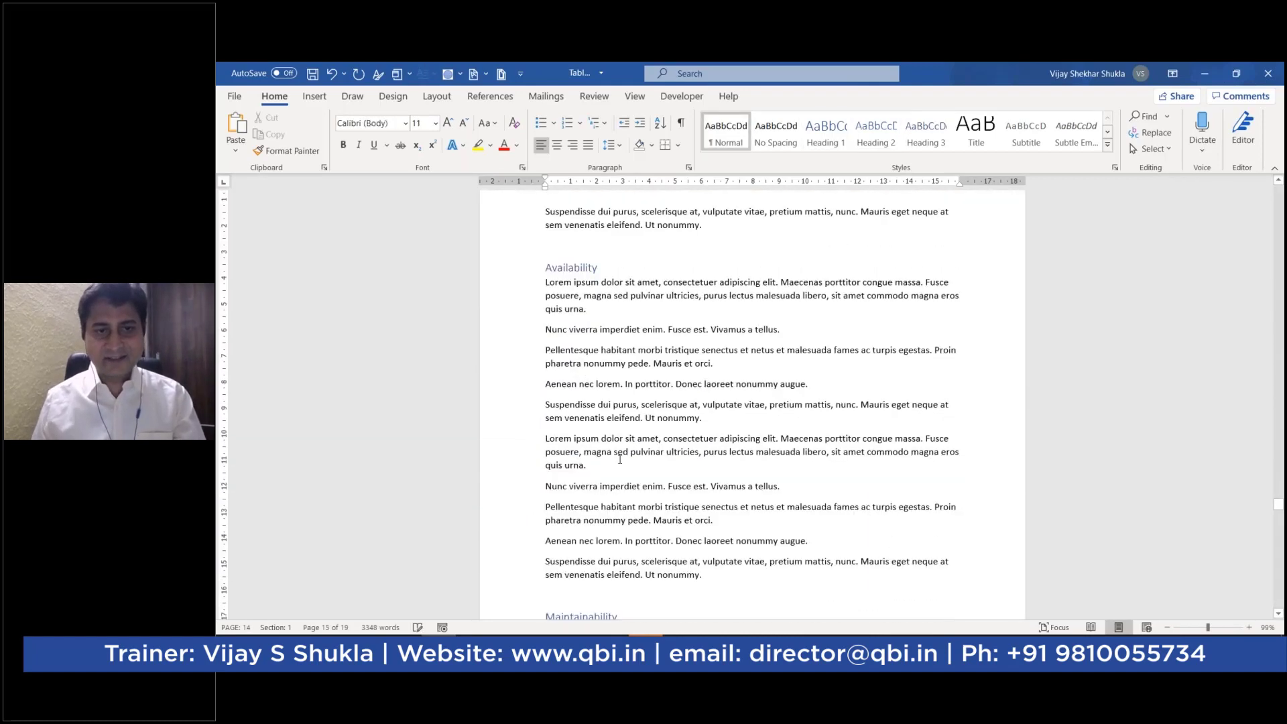
{"action": "key", "text": "ctrl+v"}
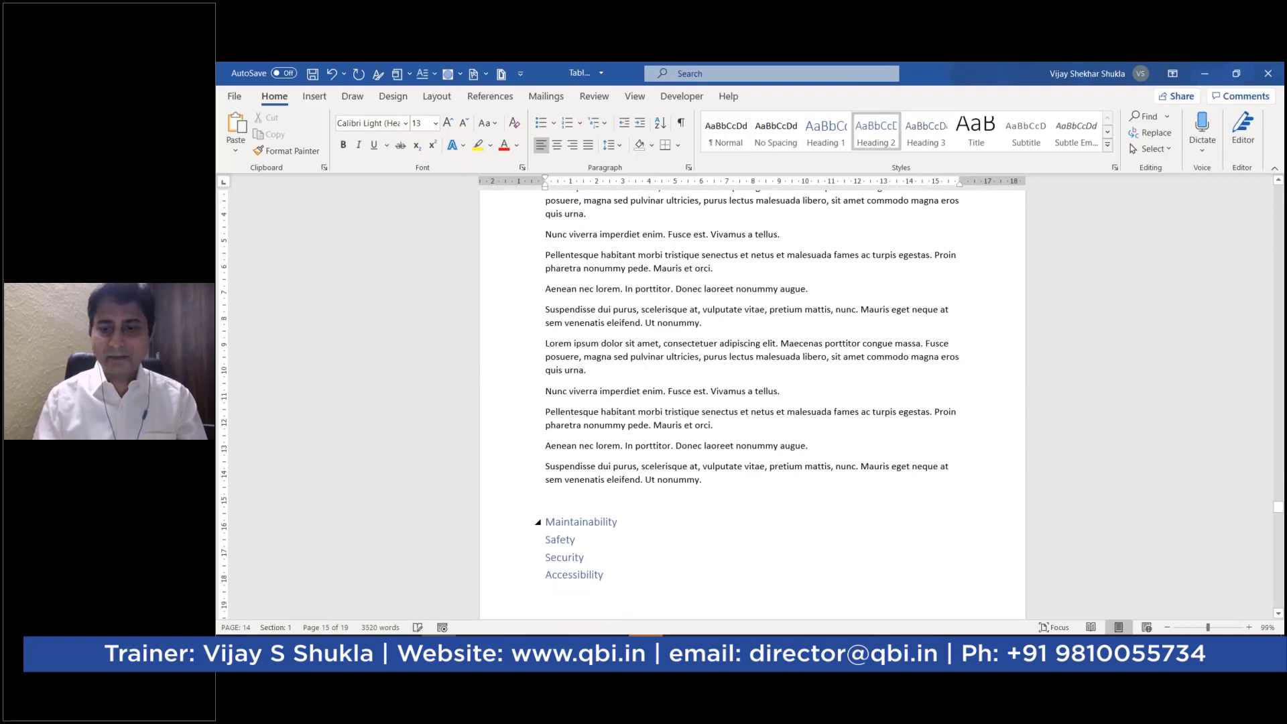
{"action": "key", "text": "Return"}
{"action": "type", "text": "Lorem ipsum dolor sit amet, consectetuer adipiscing elit. Maecenas porttitor congue massa. Fusce posuere, magna sed pulvinar ultricies, purus lectus malesuada libero, sit amet commodo magna eros quis urna. Nunc viverra imperdiet enim. Fusce est. Vivamus a tellus. Pellentesque habitant morbi tristique senectus et netus et malesuada fames ac turpis egestas. Proin pharetra nonummy pede. Mauris et orci. Aenean nec lorem. In porttitor. Donec laoreet nonummy augue. Suspendisse dui purus, scelerisque at, vulputate vitae, pretium mattis, nunc. Mauris eget neque at sem venenatis eleifend. Ut nonummy. Lorem ipsum dolor sit amet, consectetuer adipiscing elit. Maecenas porttitor congue massa. Fusce posuere, magna sed pulvinar ultricies, purus lectus malesuada libero, sit amet commodo magna eros quis urna. Nunc viverra imperdiet enim. Fusce est. Vivamus a tellus. Pellentesque habitant morbi tristique senectus et netus et malesuada fames ac turpis egestas. Proin pharetra nonummy pede. Mauris et orci. Aenean nec lorem. In porttitor. Donec laoreet nonummy augue. Suspendisse dui purus, scelerisque at, vulputate vitae, pretium mattis, nunc. Mauris eget neque at sem venenatis eleifend. Ut nonummy."}
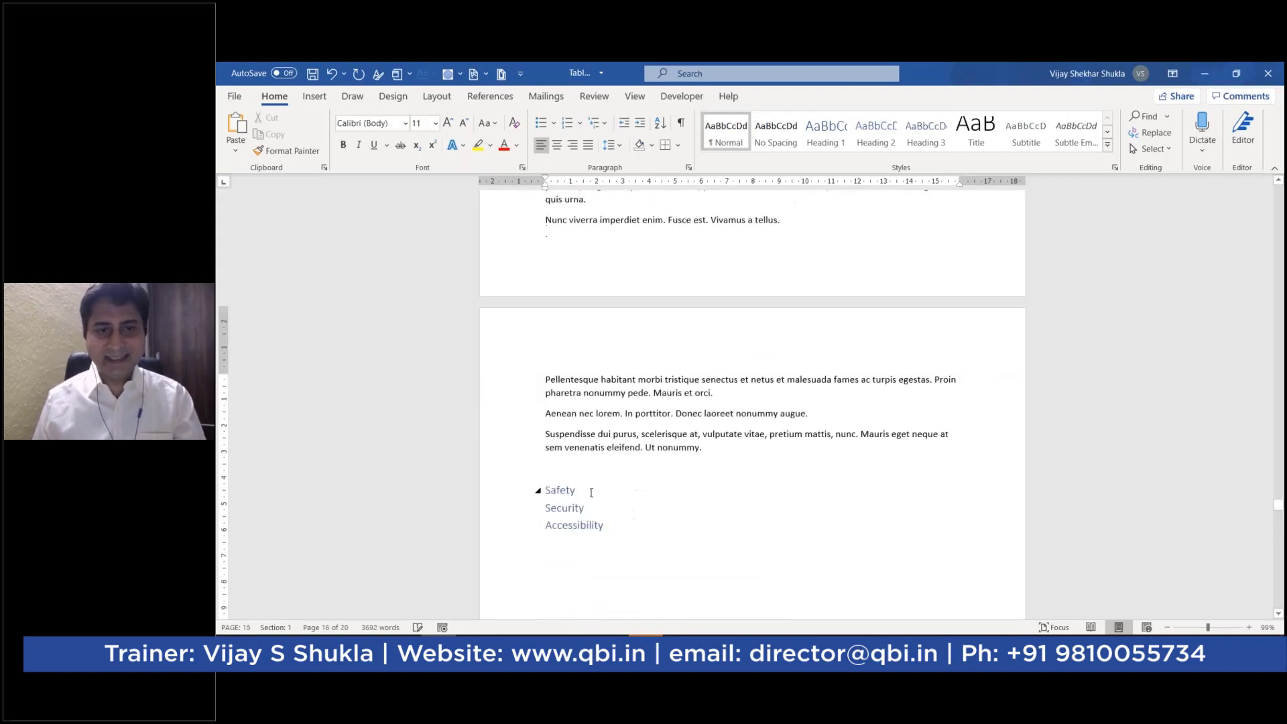
{"action": "left_click", "coordinate": [591, 491]}
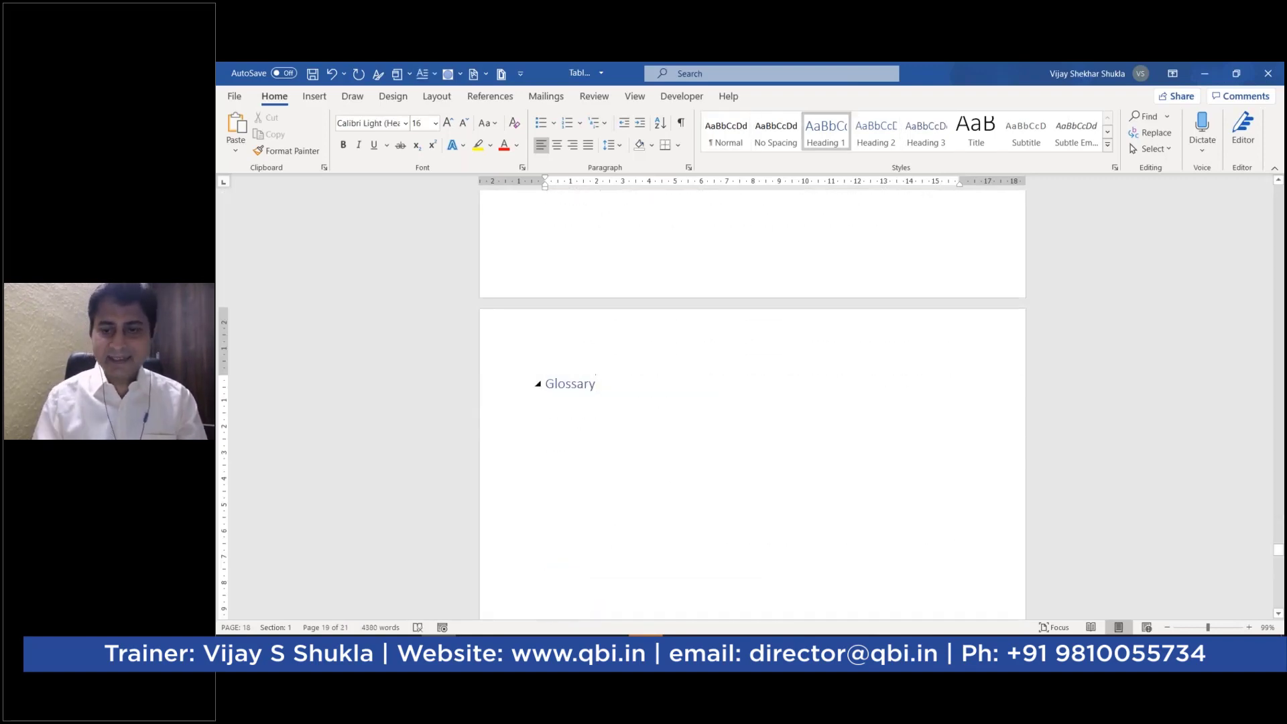
- Paste the copied dummy text under the Glossary and Issue List headings, and save the document
{"action": "key", "text": "Return"}
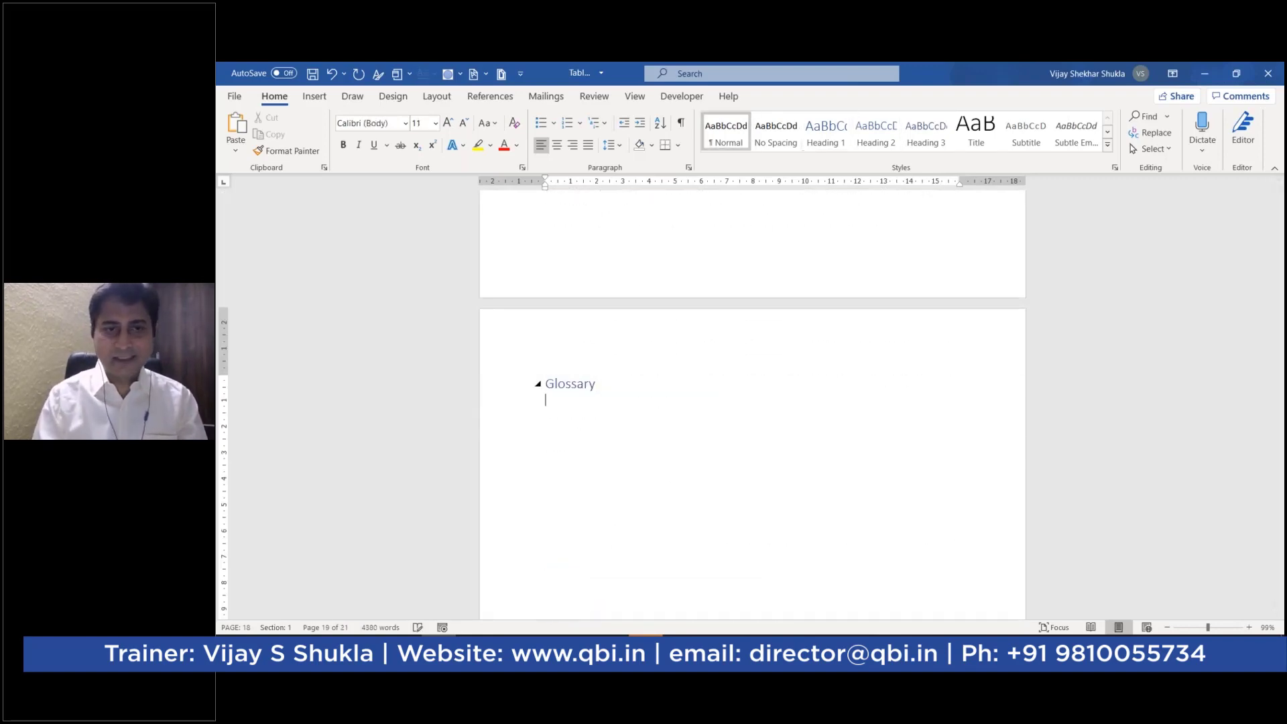
{"action": "type", "text": "Lorem ipsum dolor sit amet, consectetuer adipiscing elit. Maecenas porttitor congue massa. Fusce posuere, magna sed pulvinar ultricies, purus lectus malesuada libero, sit amet commodo magna eros quis urna. Nunc viverra imperdiet enim. Fusce est. Vivamus a tellus. Pellentesque habitant morbi tristique senectus et netus et malesuada fames ac turpis egestas. Proin pharetra nonummy pede. Mauris et orci. Aenean nec lorem. In porttitor. Donec laoreet nonummy augue. Suspendisse dui purus, scelerisque at, vulputate vitae, pretium mattis, nunc. Mauris eget neque at sem venenatis eleifend. Ut nonummy. Lorem ipsum dolor sit amet, consectetuer adipiscing elit. Maecenas porttitor congue massa. Fusce posuere, magna sed pulvinar ultricies, purus lectus malesuada libero, sit amet commodo magna eros quis urna. Nunc viverra imperdiet enim. Fusce est. Vivamus a tellus. Pellentesque habitant morbi tristique senectus et netus et malesuada fames ac turpis egestas. Proin pharetra nonummy pede. Mauris et orci. Aenean nec lorem. In porttitor. Donec laoreet nonummy augue. Suspendisse dui purus, scelerisque at, vulputate vitae, pretium mattis, nunc. Mauris eget neque at sem venenatis eleifend. Ut nonummy."}
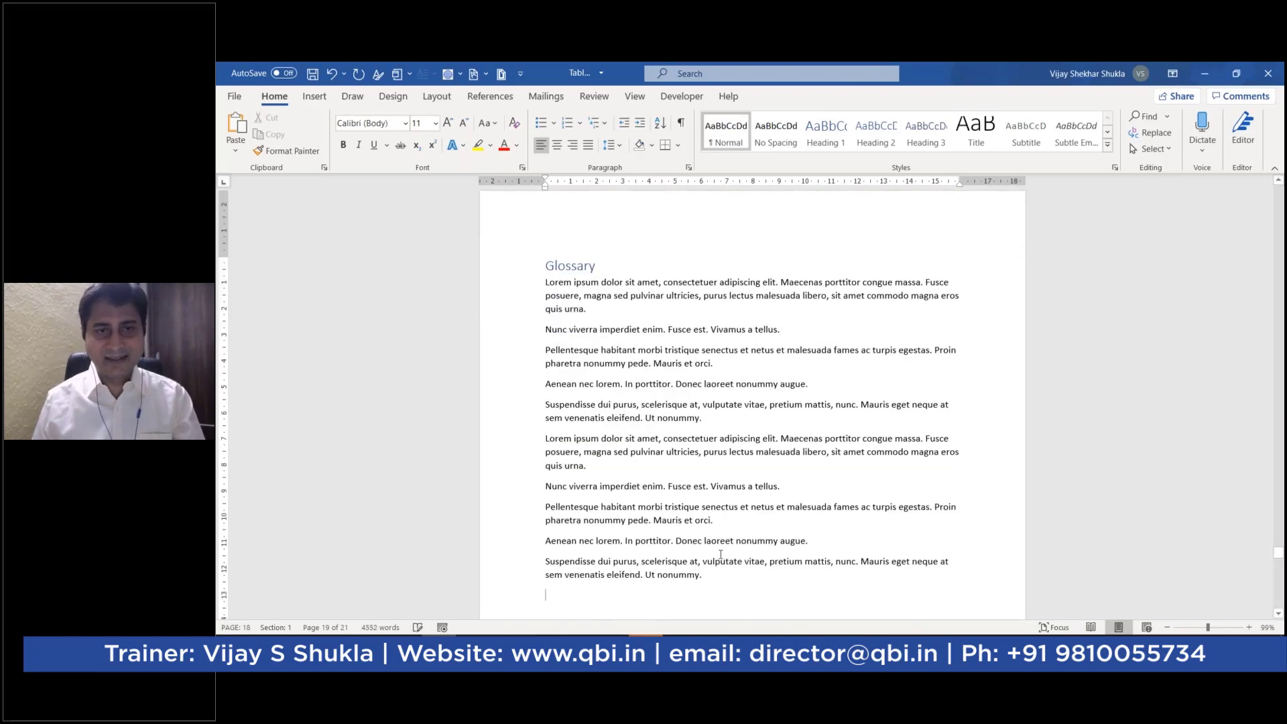
{"action": "key", "text": "ctrl+v"}
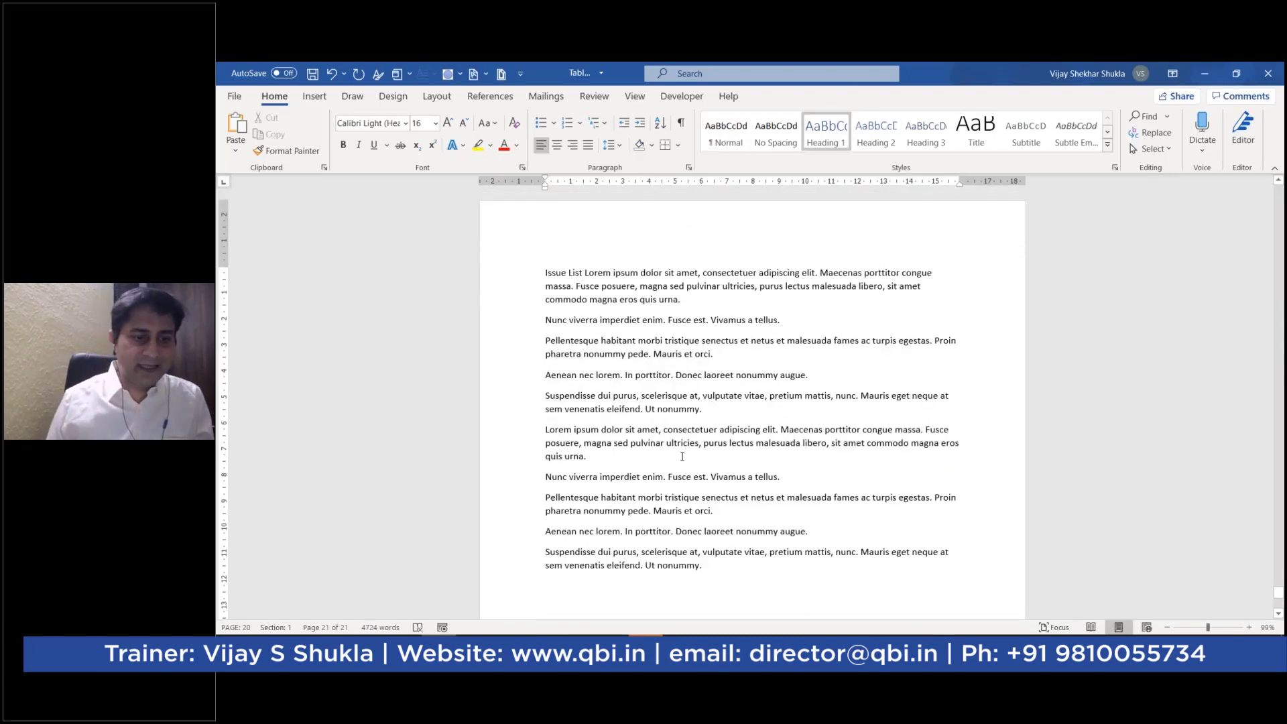
{"action": "key", "text": "ctrl+s"}
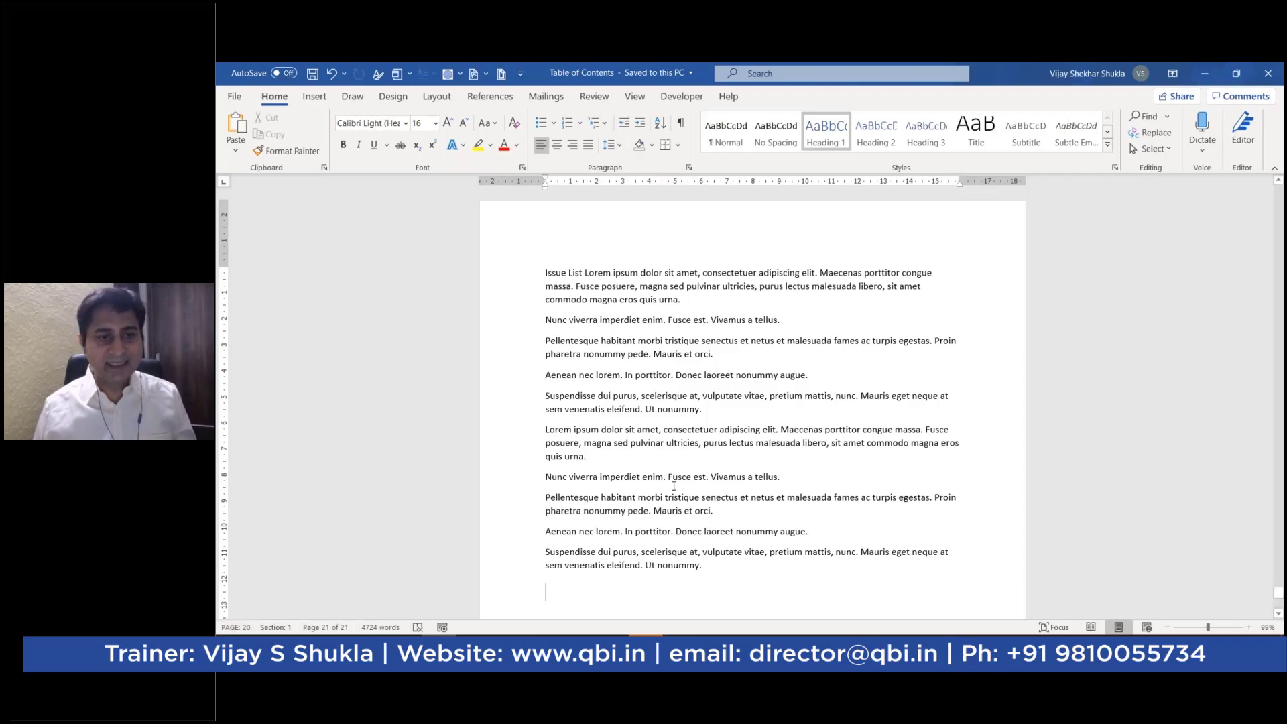
- Update the entire table of contents and check its entries from the start of the document
{"action": "scroll", "coordinate": [673, 486], "scroll_direction": "up", "scroll_amount": 4}
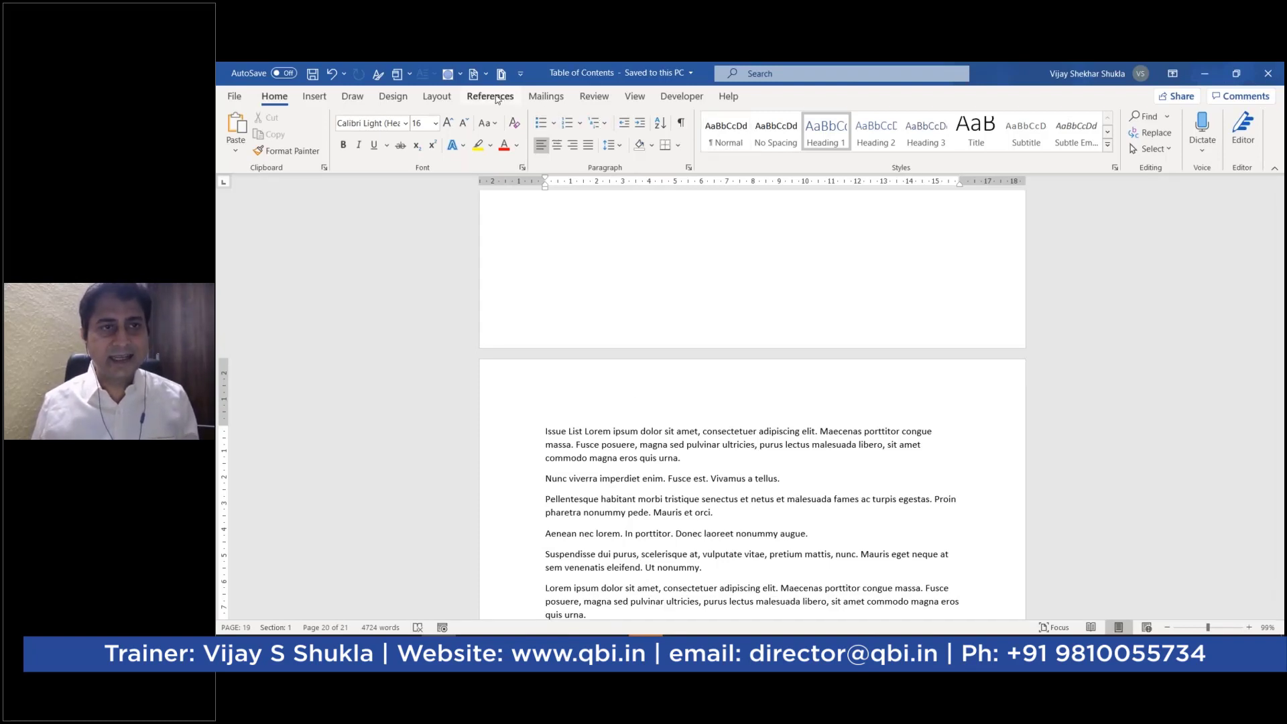
{"action": "left_click", "coordinate": [497, 99]}
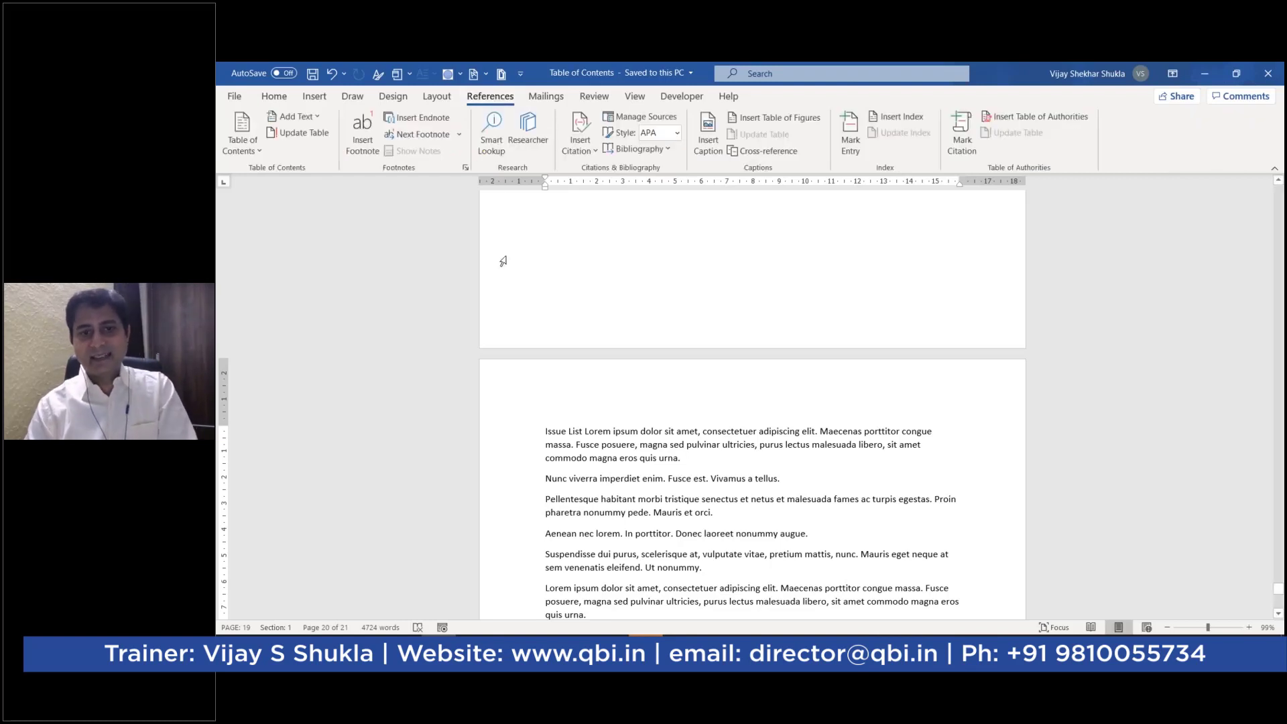
{"action": "left_click", "coordinate": [275, 134]}
{"action": "left_click", "coordinate": [658, 354]}
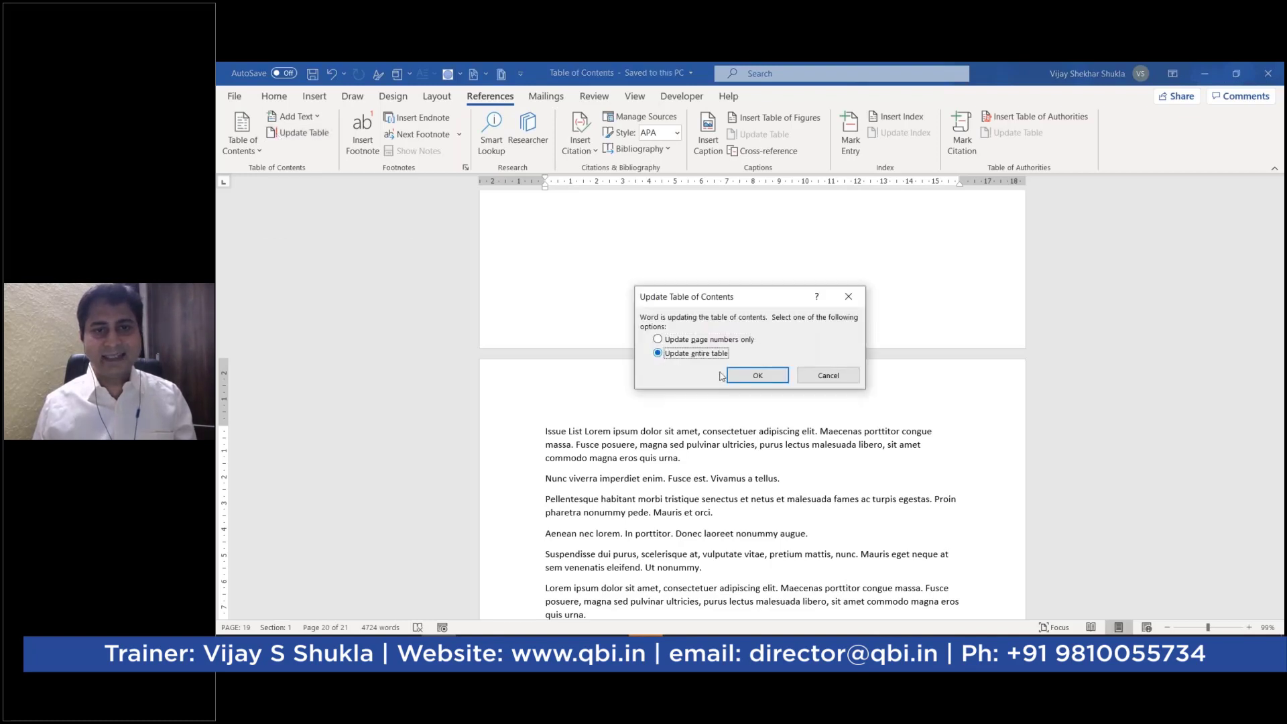
{"action": "left_click", "coordinate": [758, 376]}
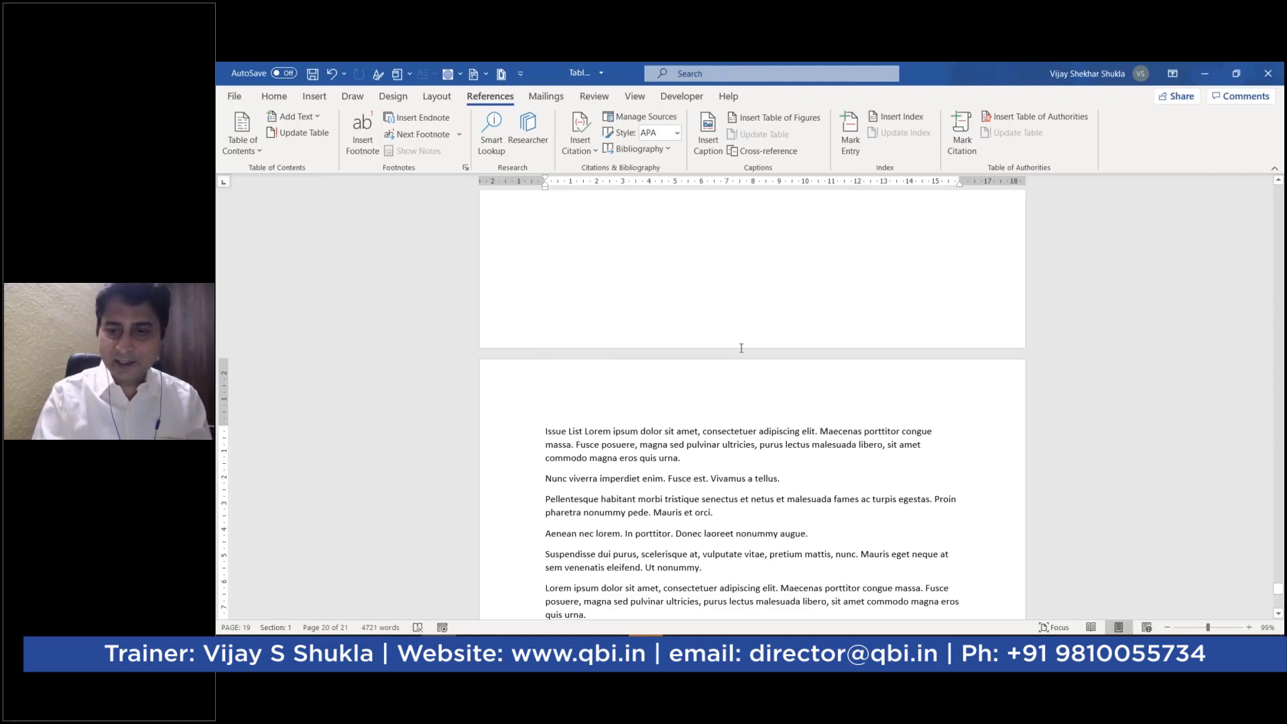
{"action": "key", "text": "ctrl+Home"}
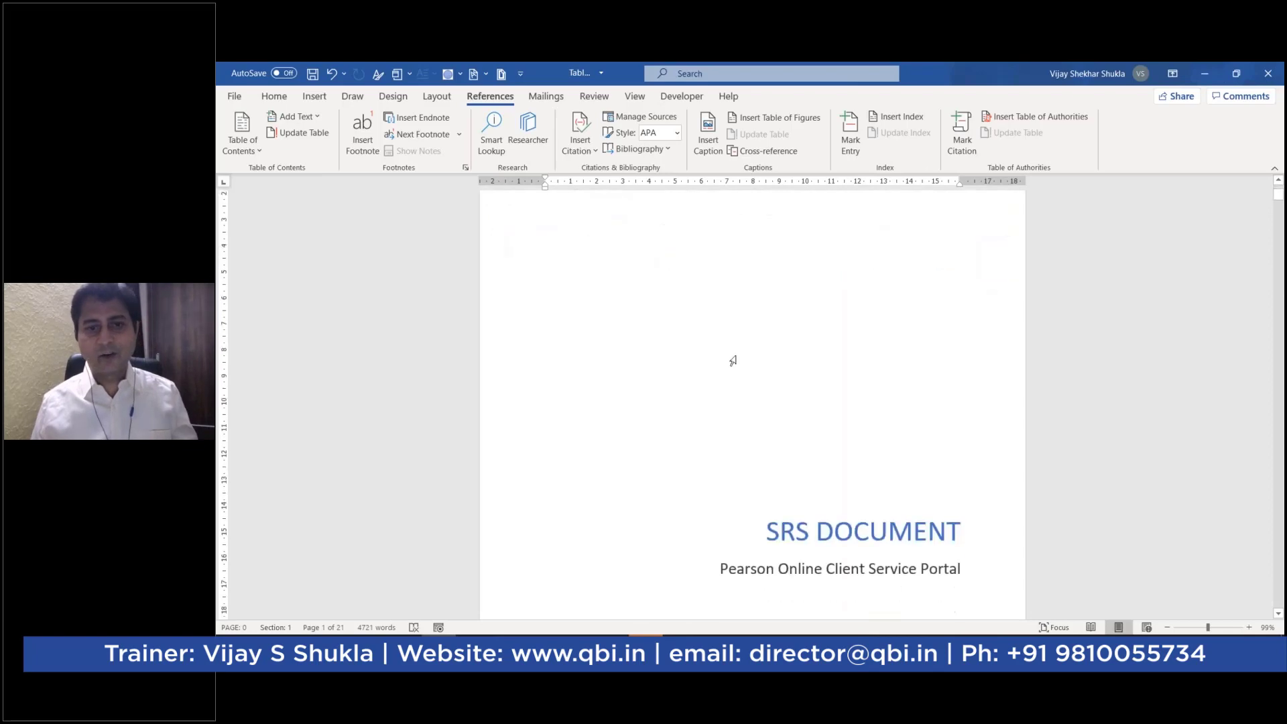
{"action": "scroll", "coordinate": [753, 404], "scroll_direction": "down", "scroll_amount": 10}
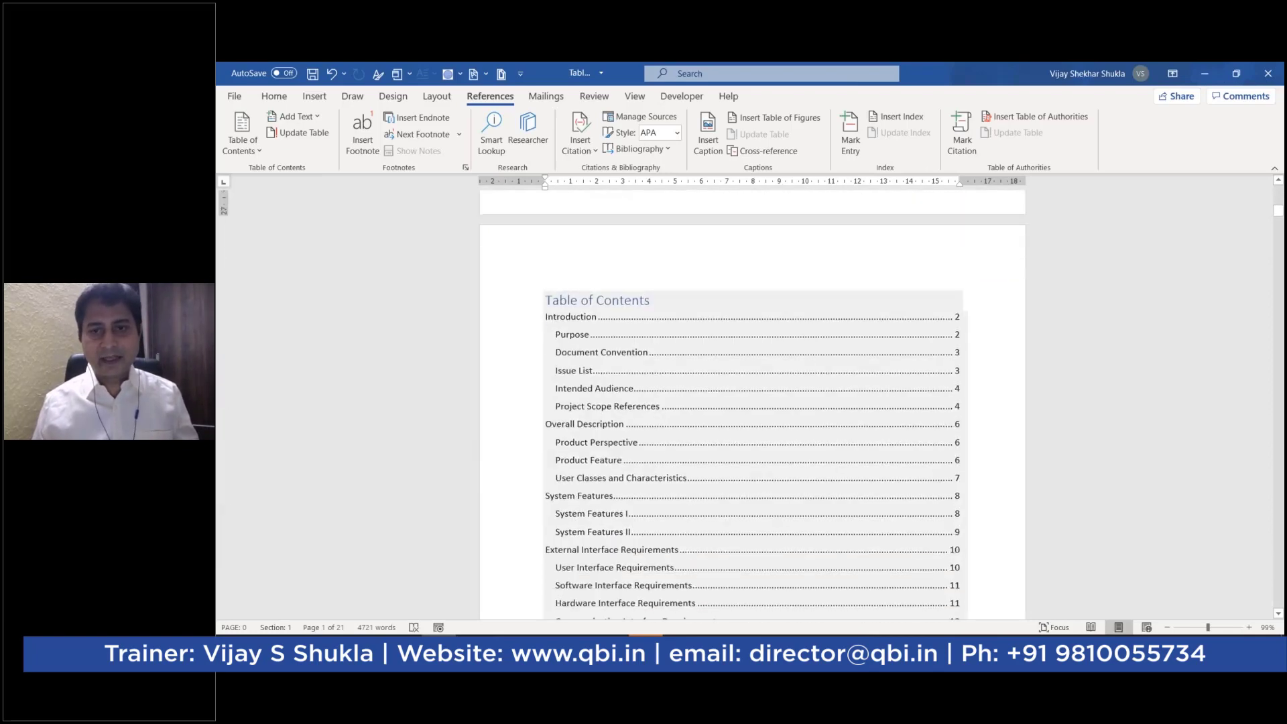
{"action": "scroll", "coordinate": [753, 404], "scroll_direction": "down", "scroll_amount": 1}
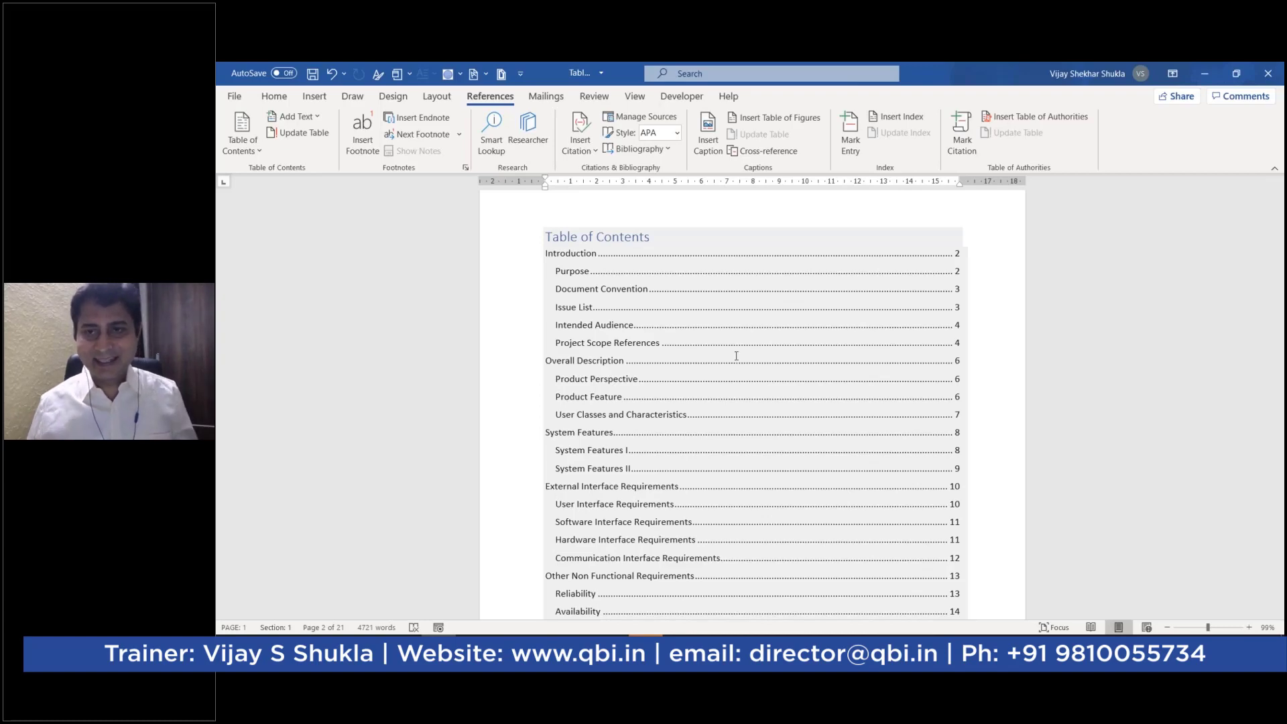
{"action": "scroll", "coordinate": [736, 356], "scroll_direction": "down", "scroll_amount": 2}
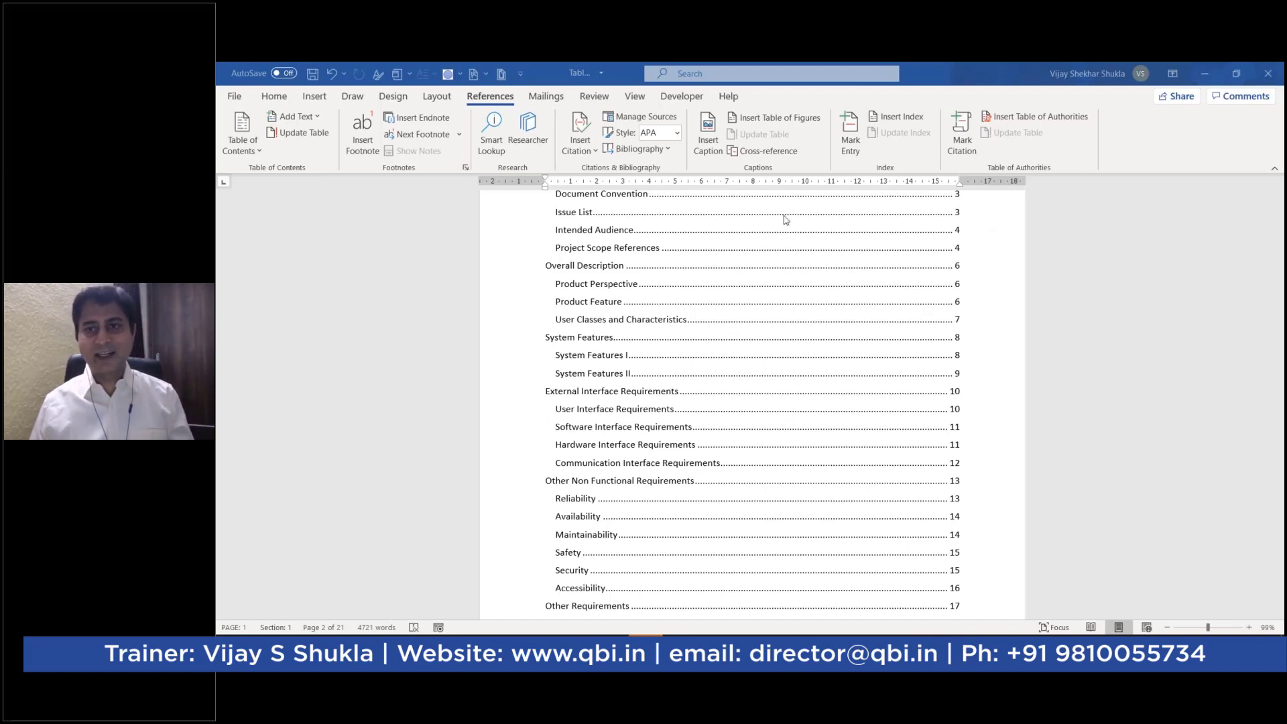
{"action": "scroll", "coordinate": [785, 219], "scroll_direction": "down", "scroll_amount": 10}
{"action": "scroll", "coordinate": [785, 219], "scroll_direction": "down", "scroll_amount": 5}
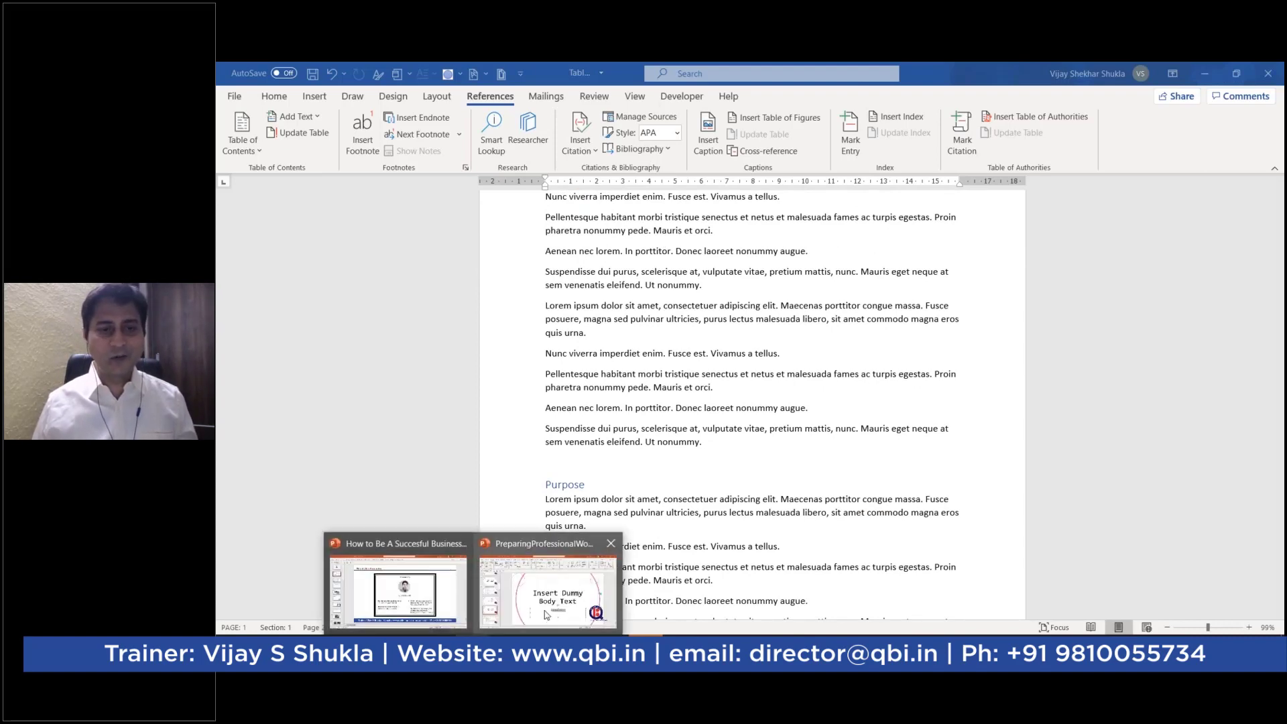
- Switch to the PreparingProfessionalWordDocument presentation in PowerPoint and show the Update Table of Contents slide
{"action": "left_click", "coordinate": [546, 615]}
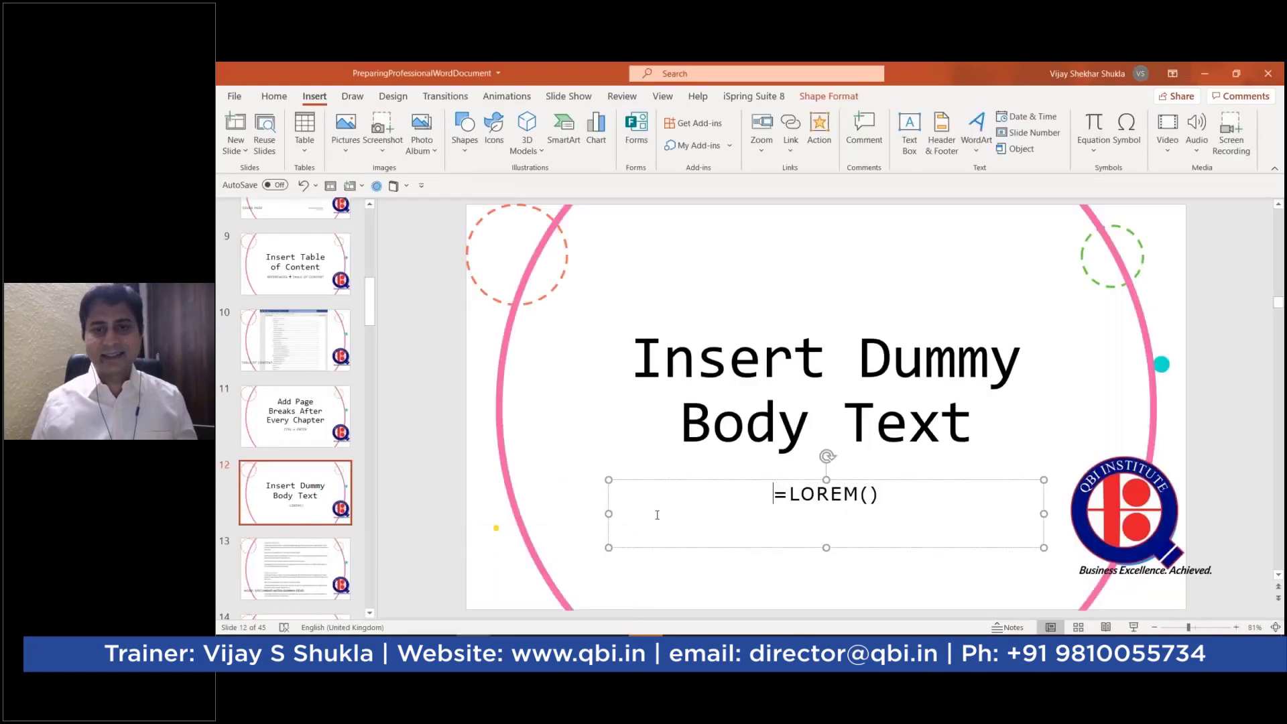
{"action": "left_click", "coordinate": [301, 553]}
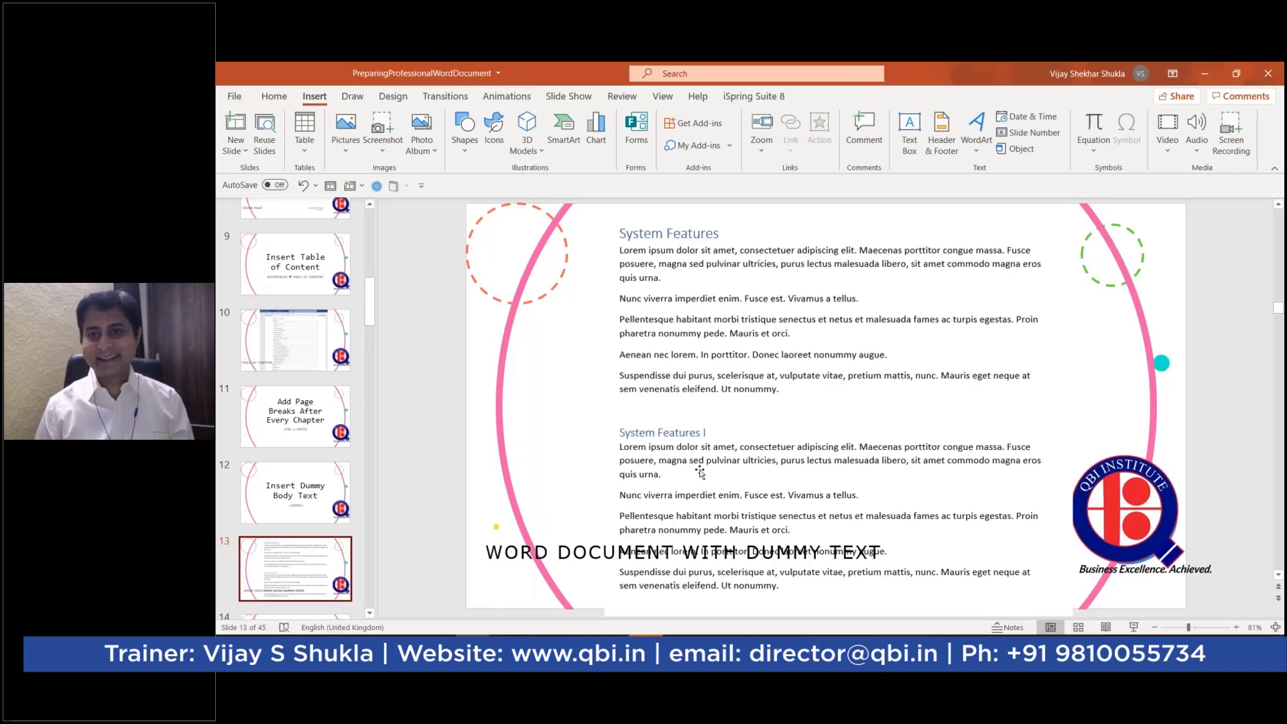
{"action": "scroll", "coordinate": [295, 459], "scroll_direction": "down", "scroll_amount": 3}
{"action": "left_click", "coordinate": [298, 457]}
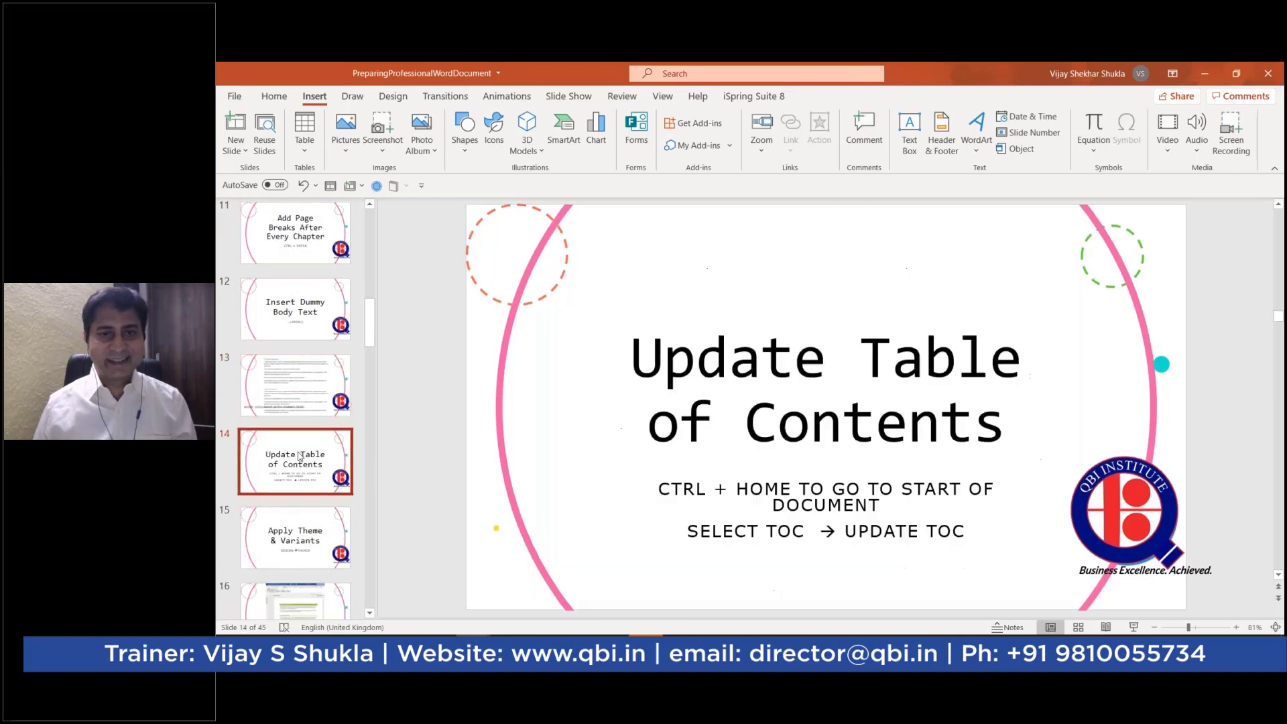
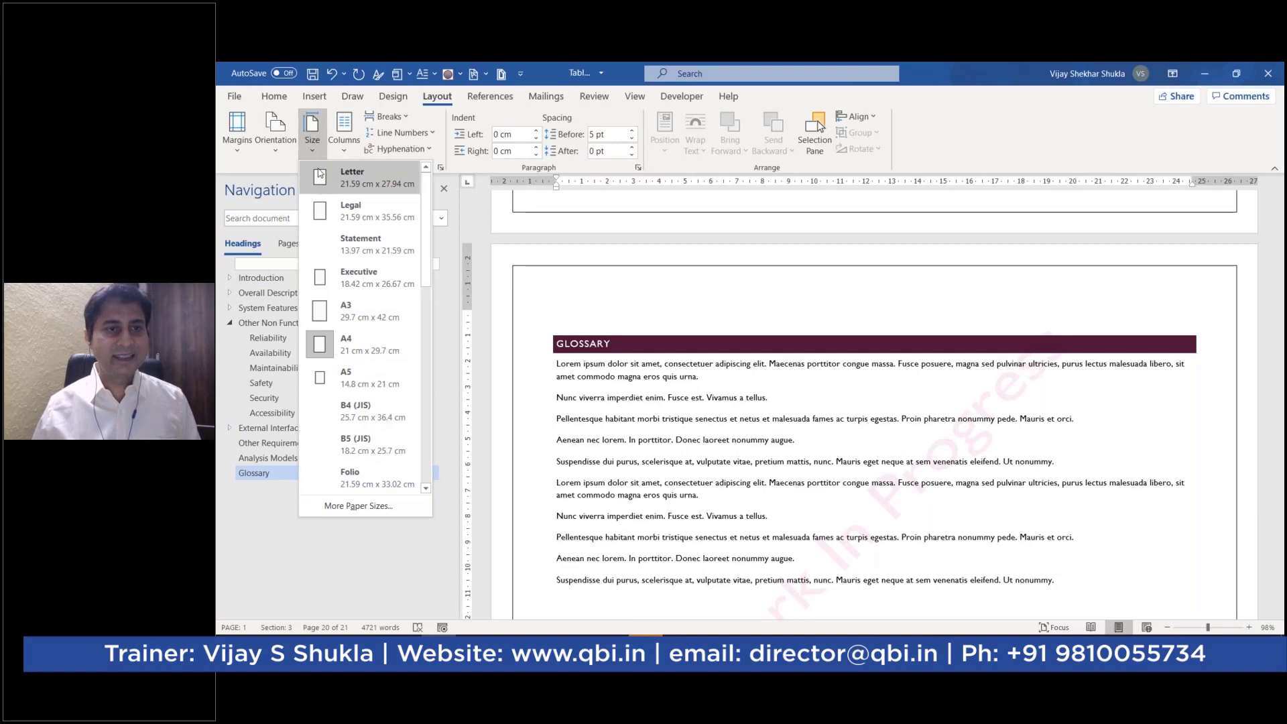
- Set the Glossary section's page orientation to Portrait and compare it with the Other Requirements and Analysis Models pages
{"action": "left_click", "coordinate": [271, 146]}
{"action": "left_click", "coordinate": [272, 146]}
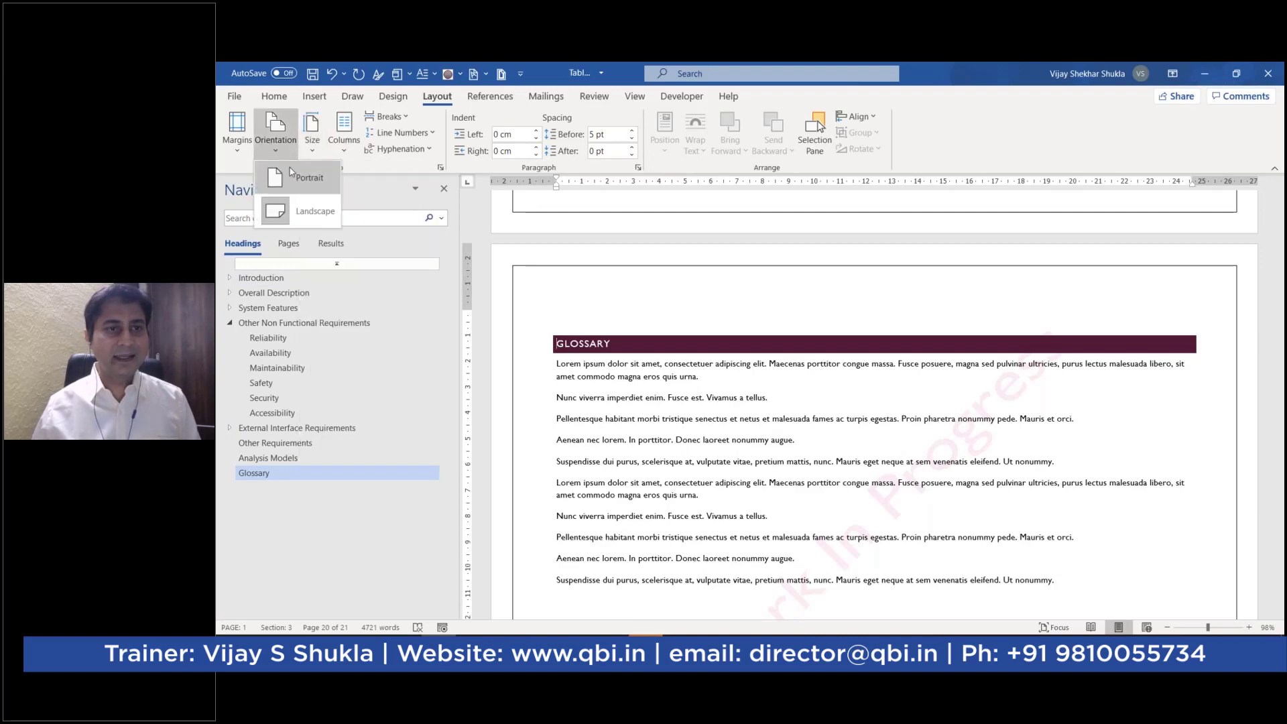
{"action": "left_click", "coordinate": [294, 177]}
{"action": "scroll", "coordinate": [634, 401], "scroll_direction": "up", "scroll_amount": 8}
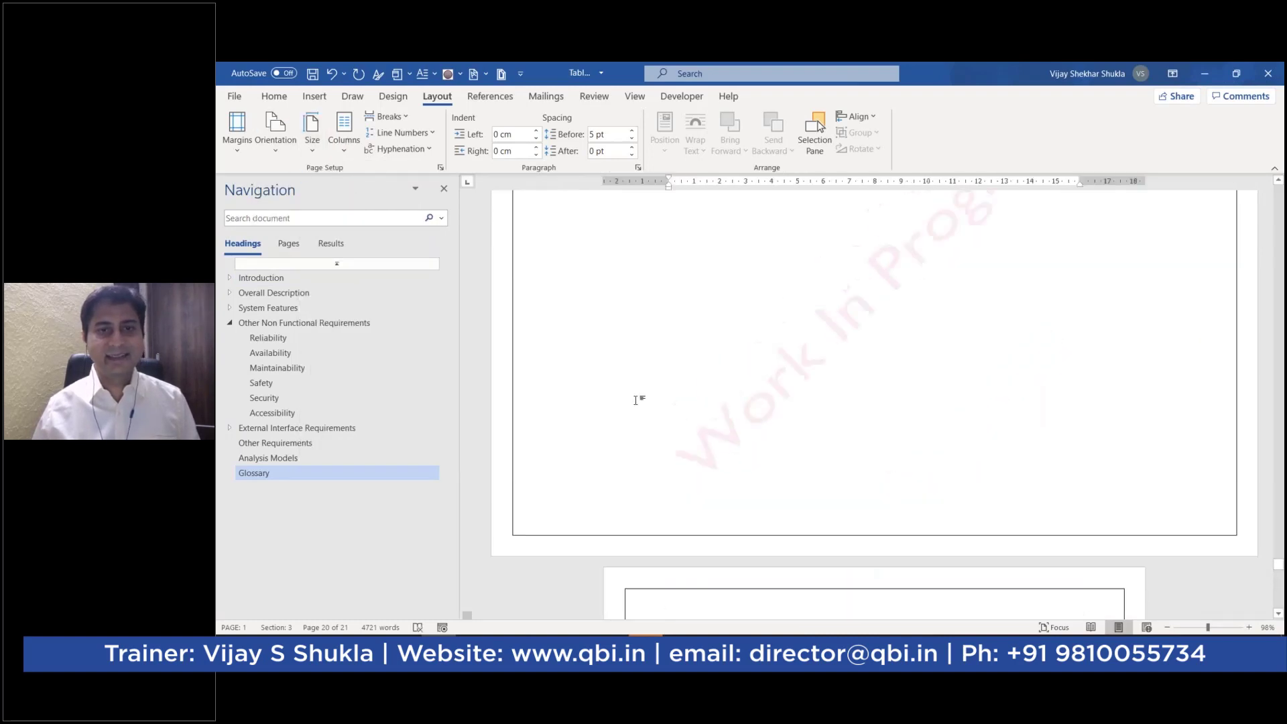
{"action": "scroll", "coordinate": [636, 382], "scroll_direction": "up", "scroll_amount": 10}
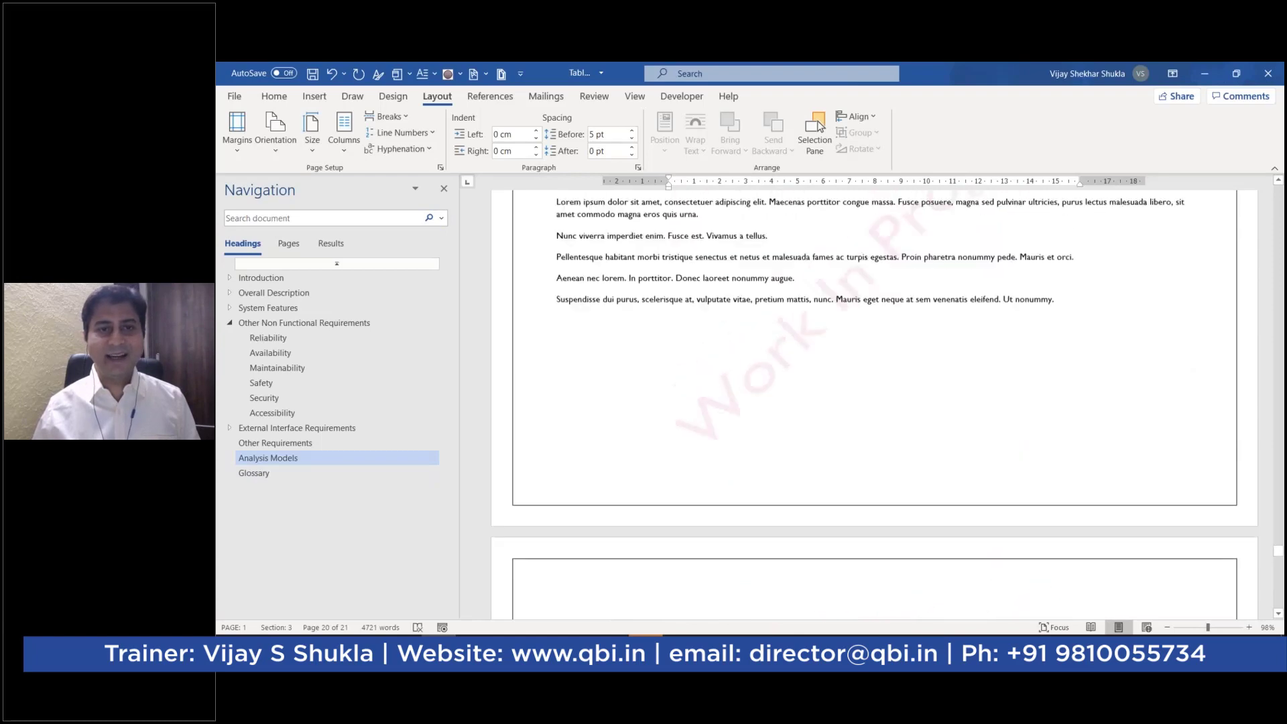
{"action": "scroll", "coordinate": [637, 382], "scroll_direction": "up", "scroll_amount": 10}
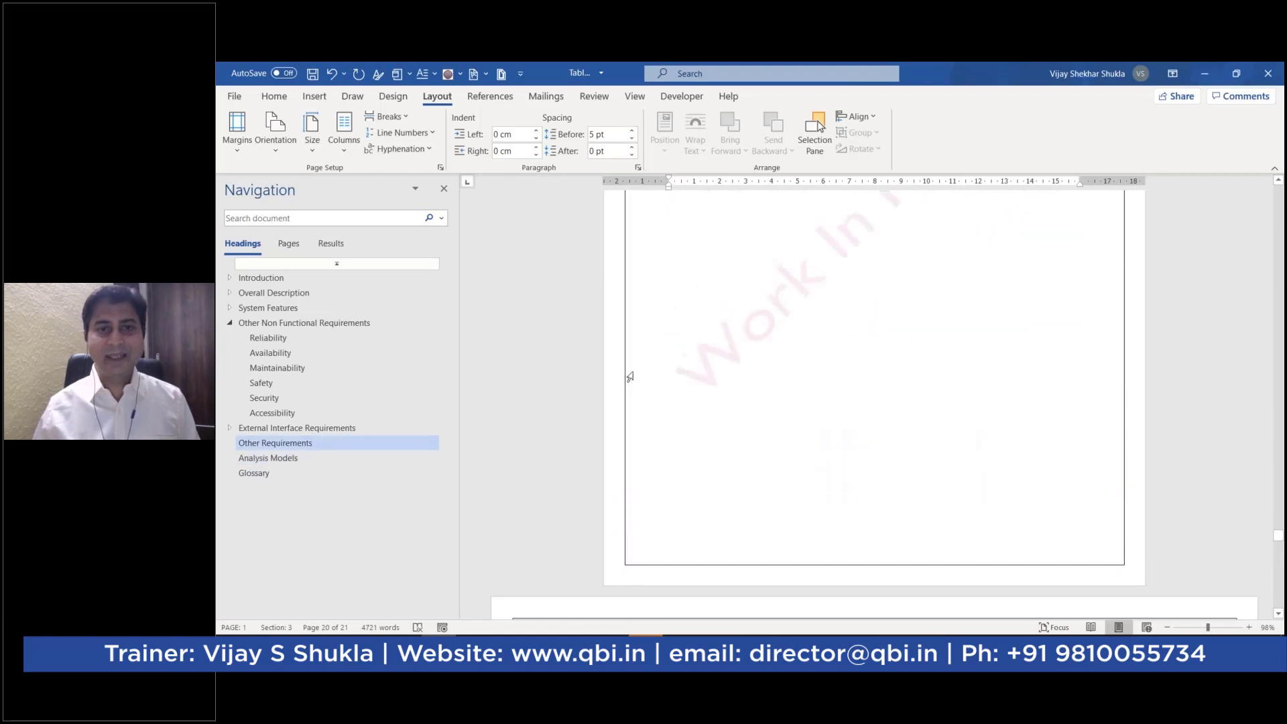
{"action": "scroll", "coordinate": [630, 376], "scroll_direction": "down", "scroll_amount": 8}
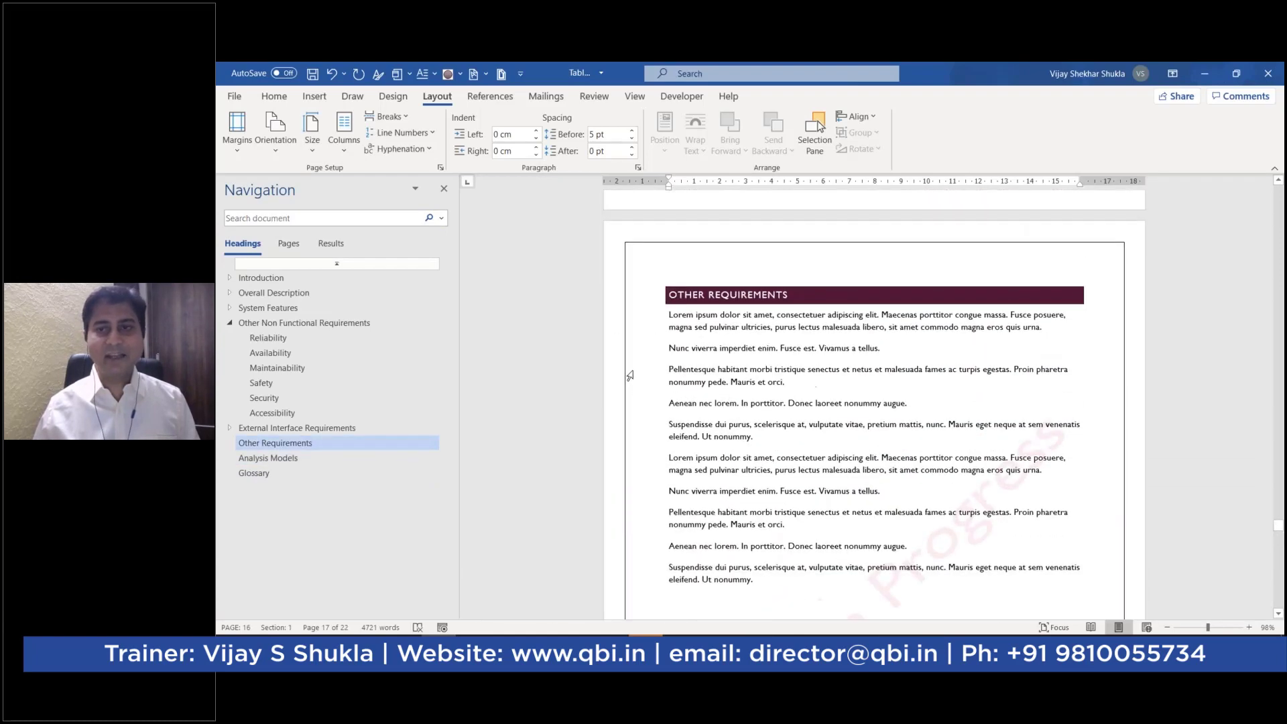
{"action": "scroll", "coordinate": [872, 402], "scroll_direction": "down", "scroll_amount": 10}
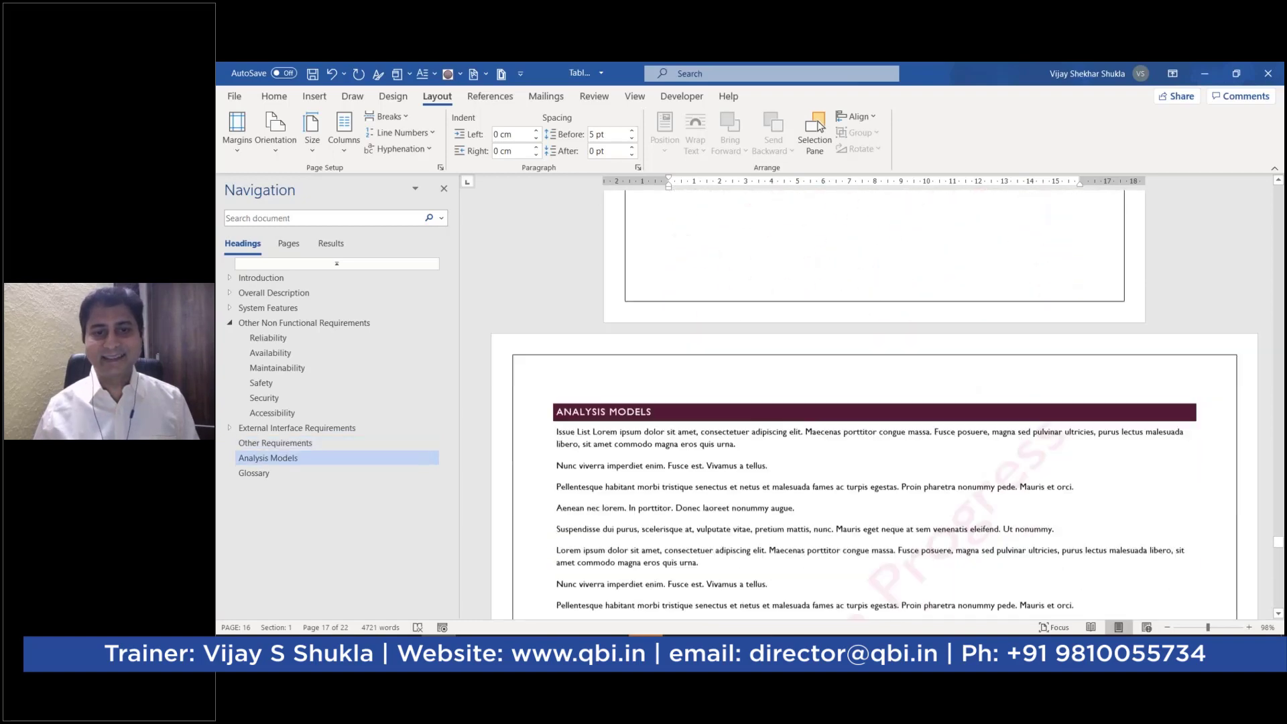
{"action": "scroll", "coordinate": [871, 402], "scroll_direction": "down", "scroll_amount": 10}
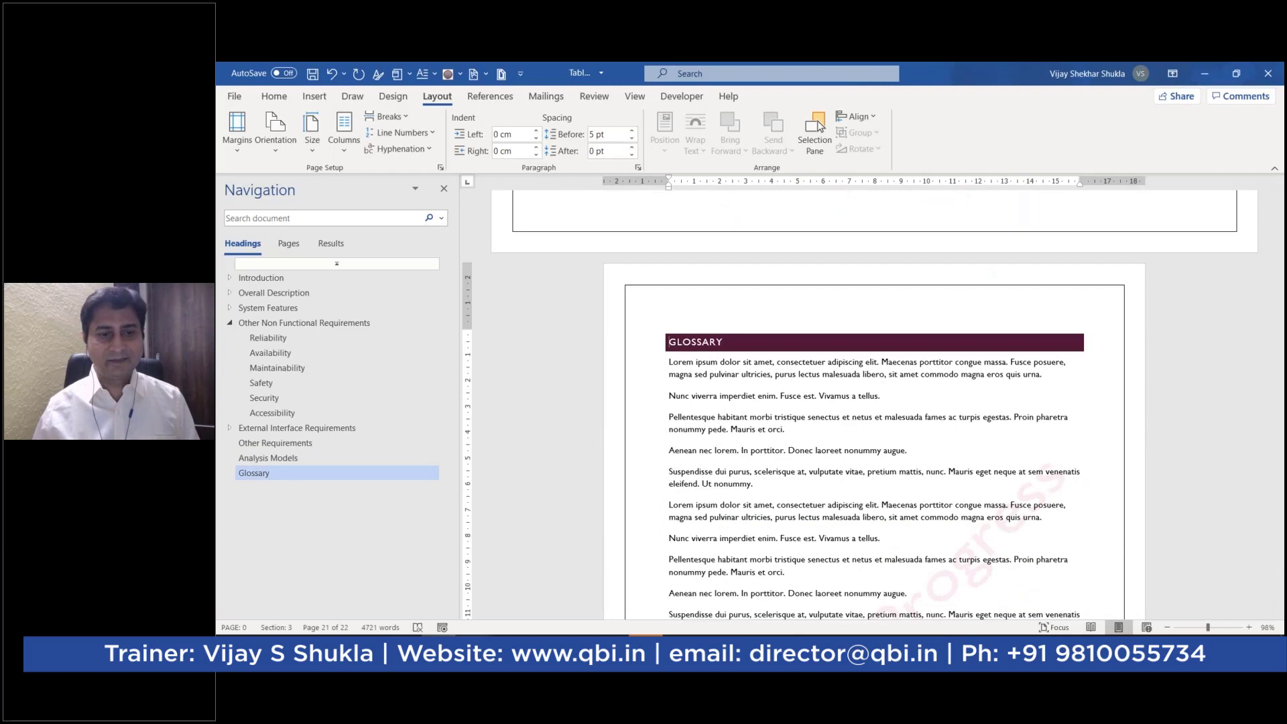
- Switch to the PowerPoint presentation and show the slide about using a two column layout
{"action": "mouse_move", "coordinate": [565, 607]}
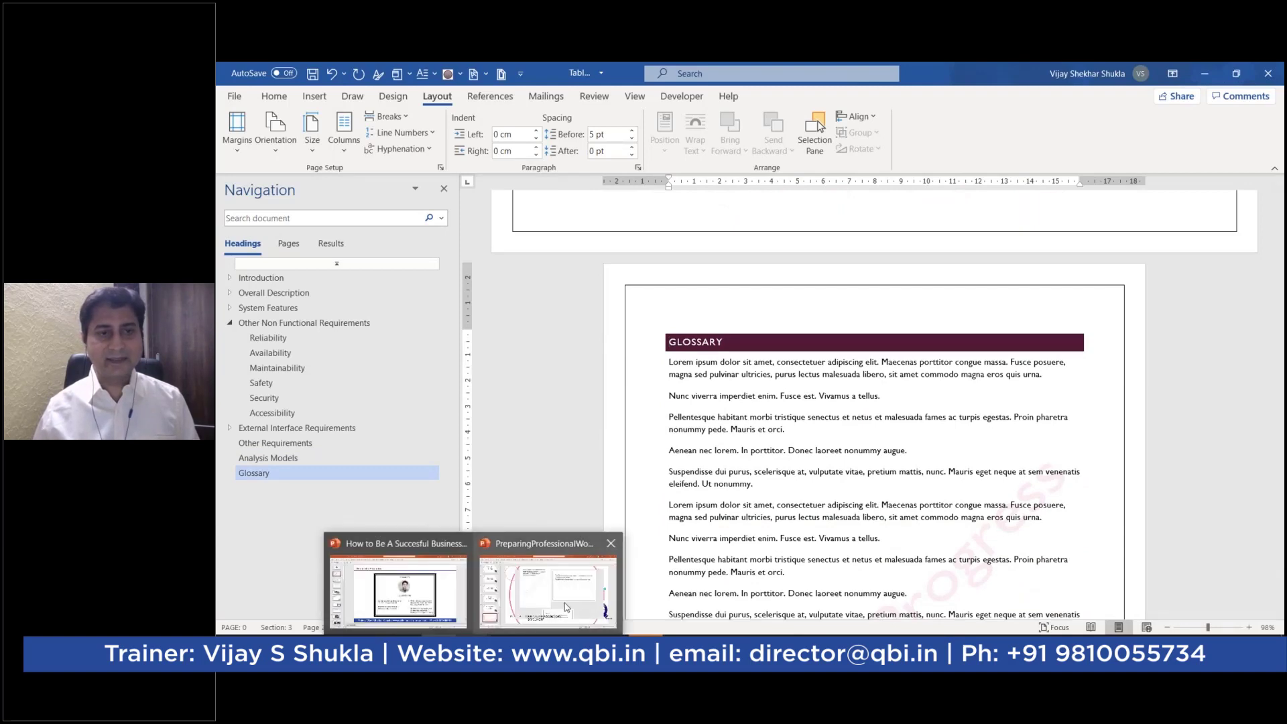
{"action": "left_click", "coordinate": [565, 607]}
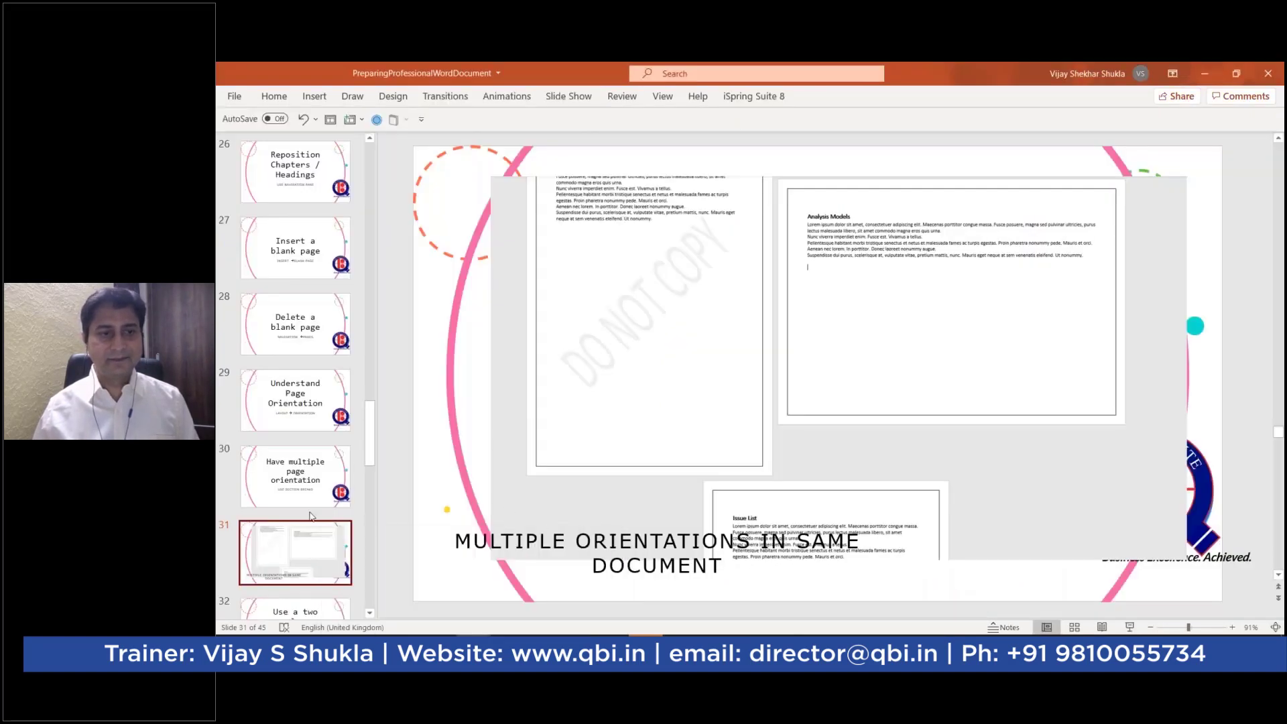
{"action": "scroll", "coordinate": [310, 516], "scroll_direction": "down", "scroll_amount": 2}
{"action": "scroll", "coordinate": [310, 516], "scroll_direction": "down", "scroll_amount": 1}
{"action": "left_click", "coordinate": [307, 444]}
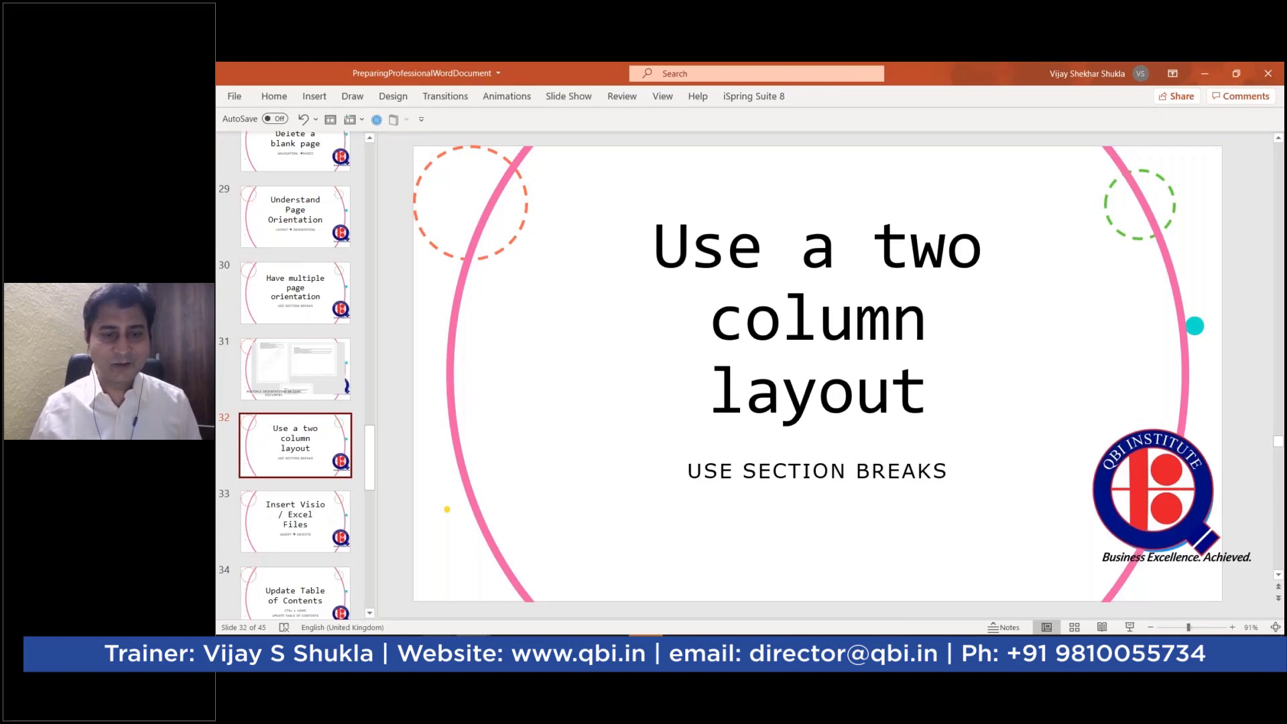
- Return to the Word document and view the column layout options for the Glossary page without applying one
{"action": "mouse_move", "coordinate": [438, 635]}
{"action": "left_click", "coordinate": [467, 620]}
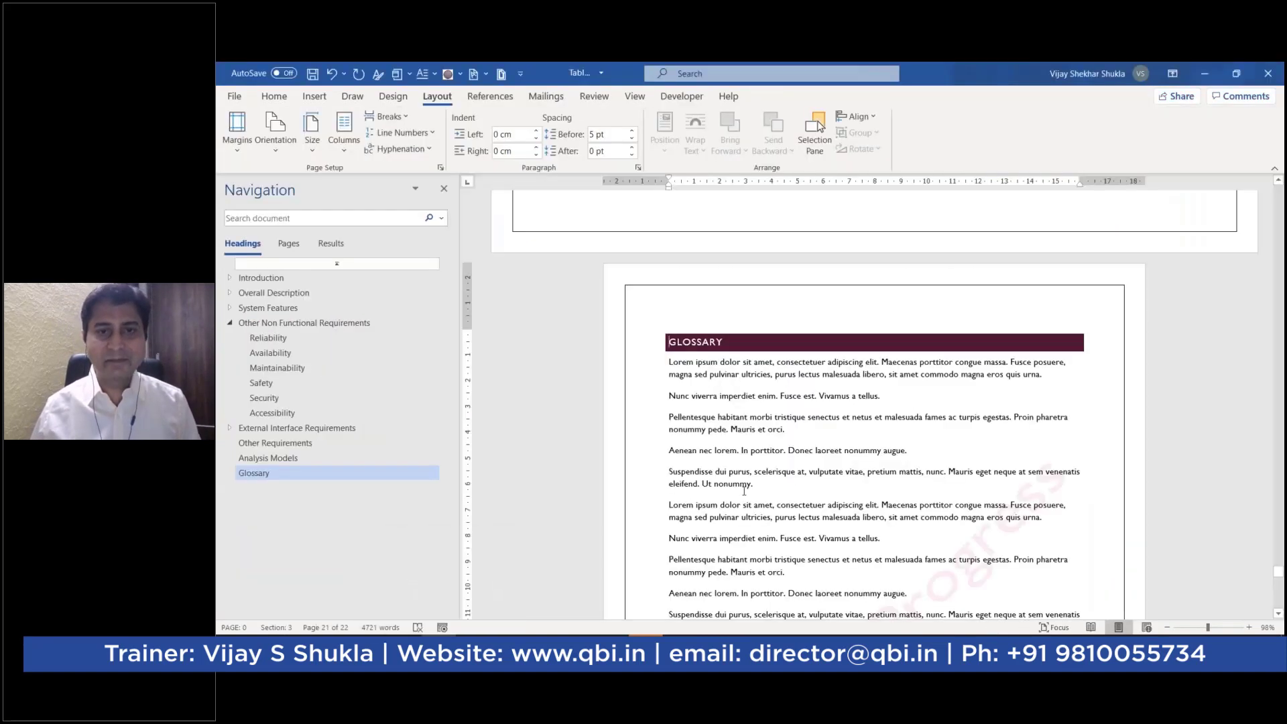
{"action": "scroll", "coordinate": [743, 457], "scroll_direction": "up", "scroll_amount": 2}
{"action": "scroll", "coordinate": [743, 458], "scroll_direction": "down", "scroll_amount": 5}
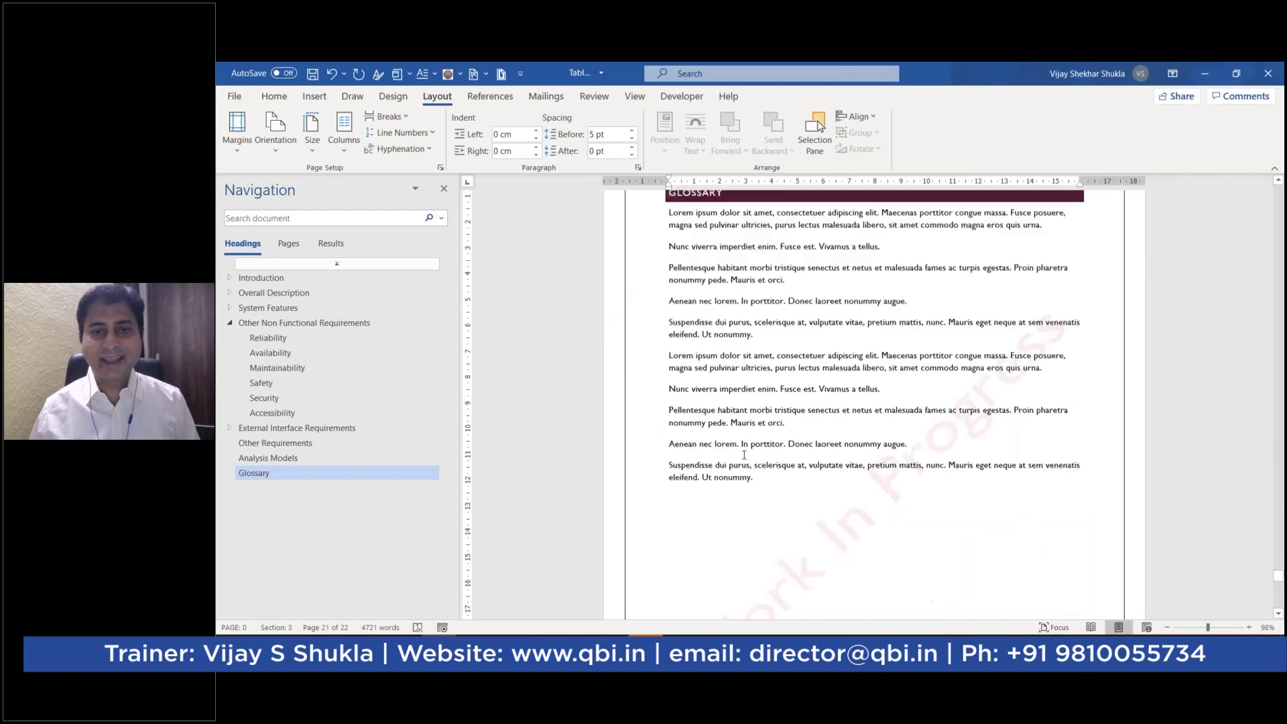
{"action": "left_click", "coordinate": [791, 442]}
{"action": "scroll", "coordinate": [791, 442], "scroll_direction": "up", "scroll_amount": 3}
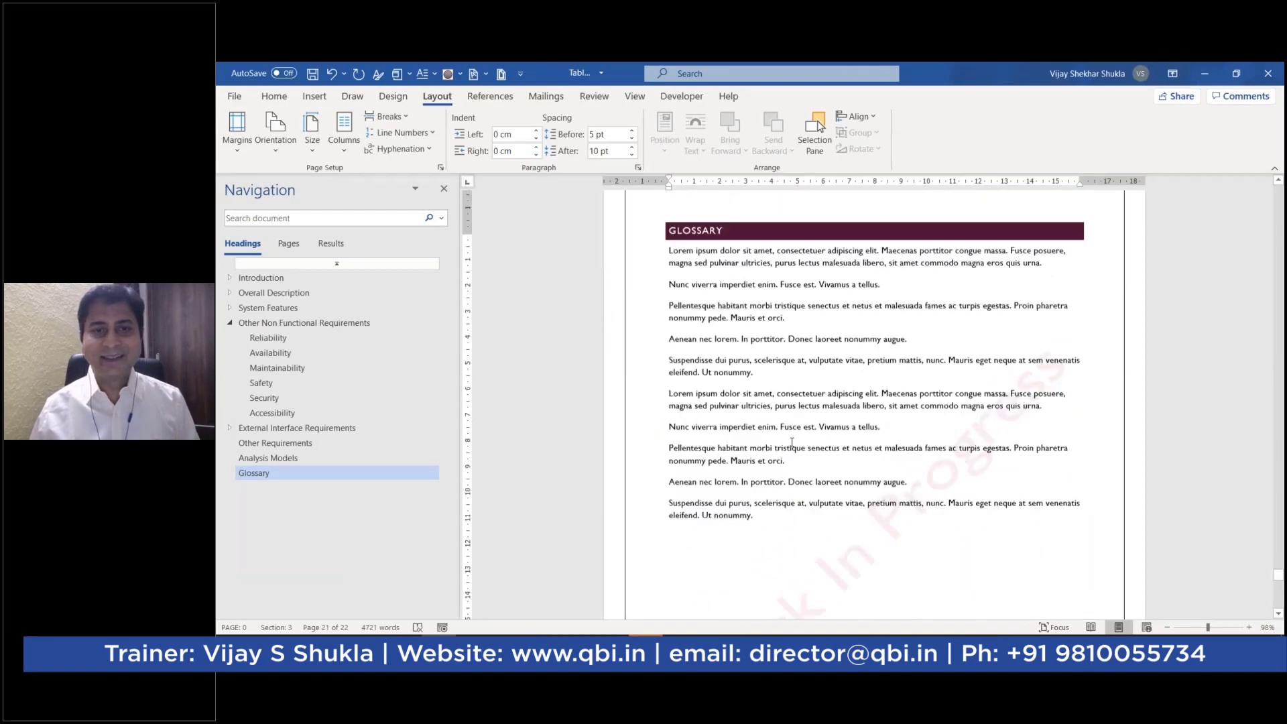
{"action": "left_click", "coordinate": [344, 129]}
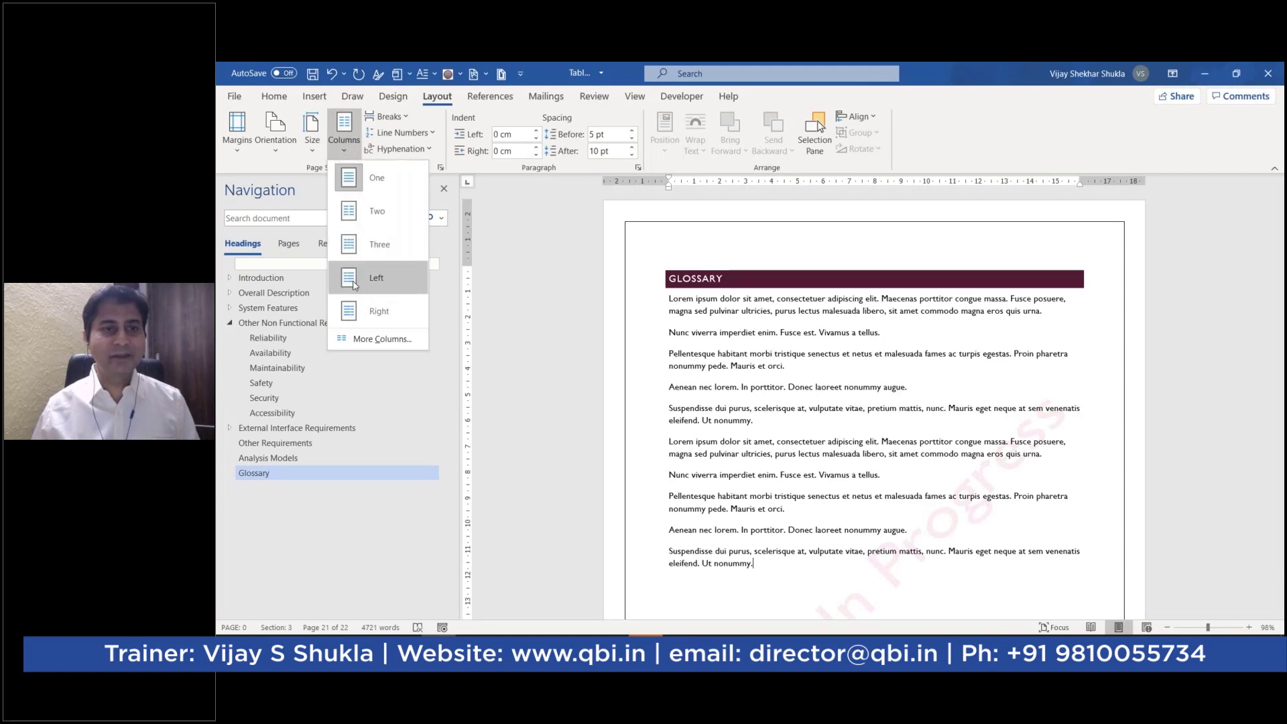
{"action": "left_click", "coordinate": [804, 449]}
- Insert a continuous section break on a new line below the Glossary text and place the cursor after it
{"action": "scroll", "coordinate": [777, 439], "scroll_direction": "down", "scroll_amount": 2}
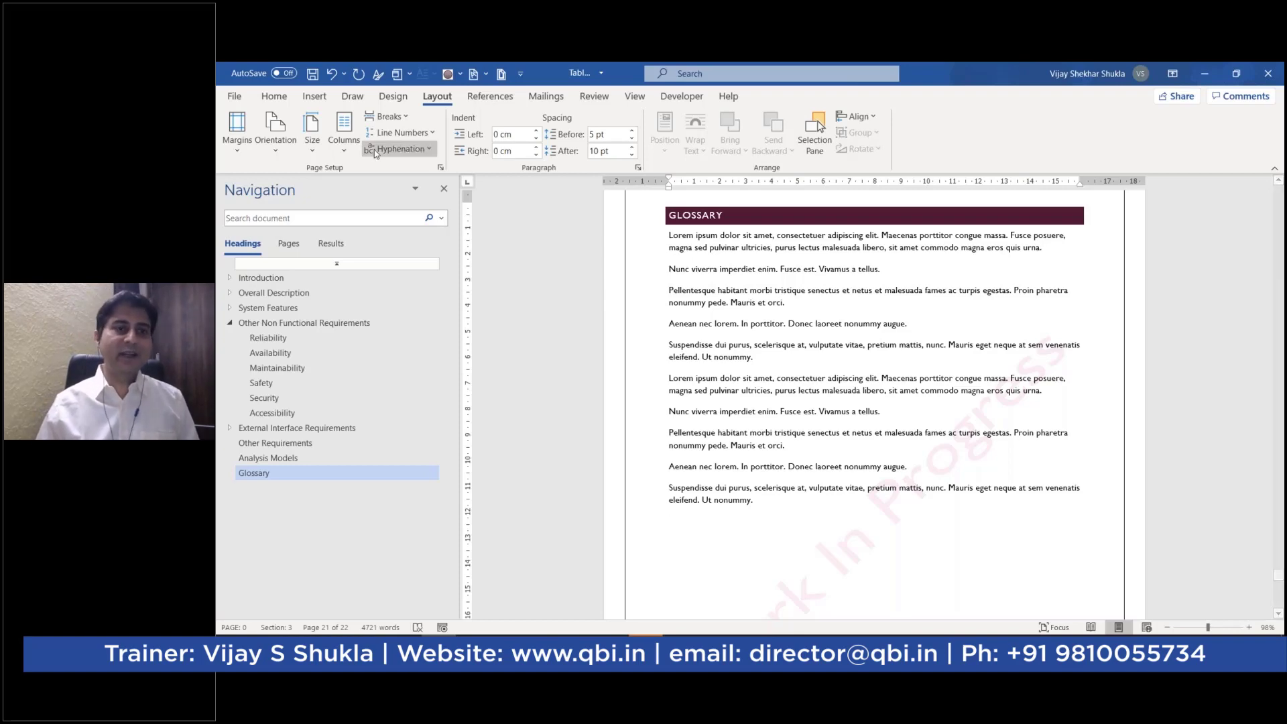
{"action": "left_click", "coordinate": [406, 117]}
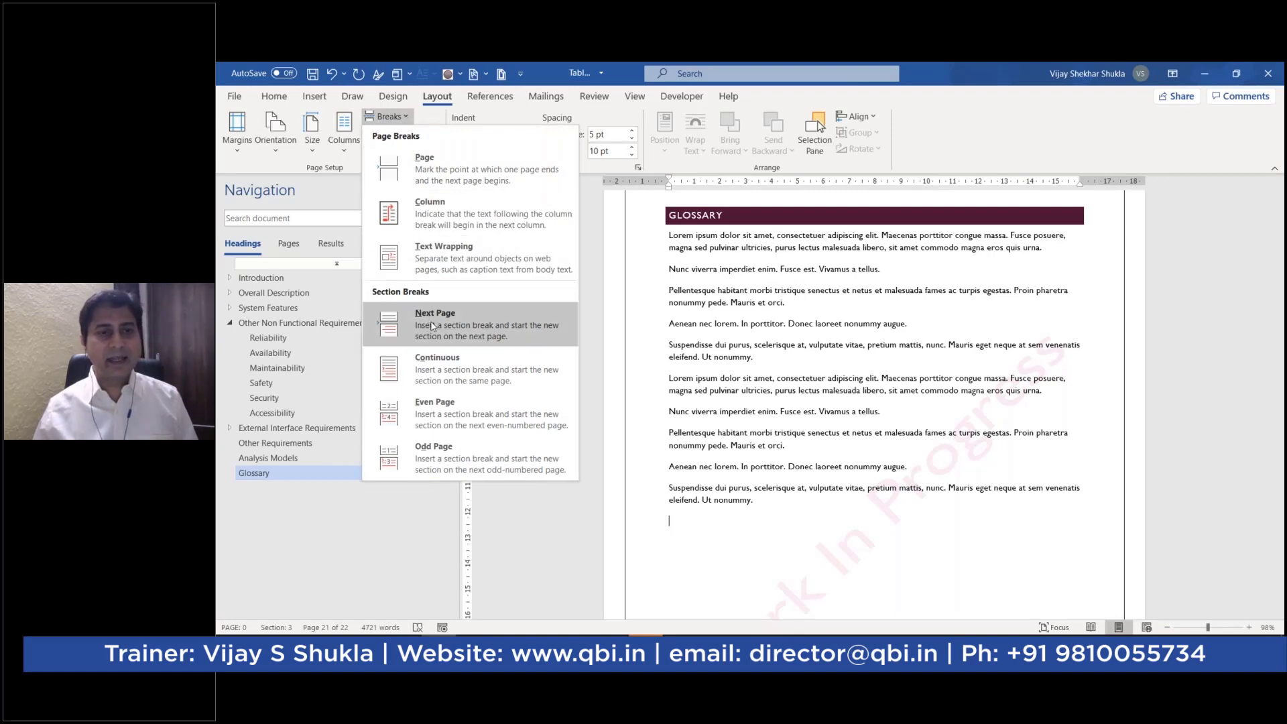
{"action": "left_click", "coordinate": [436, 373]}
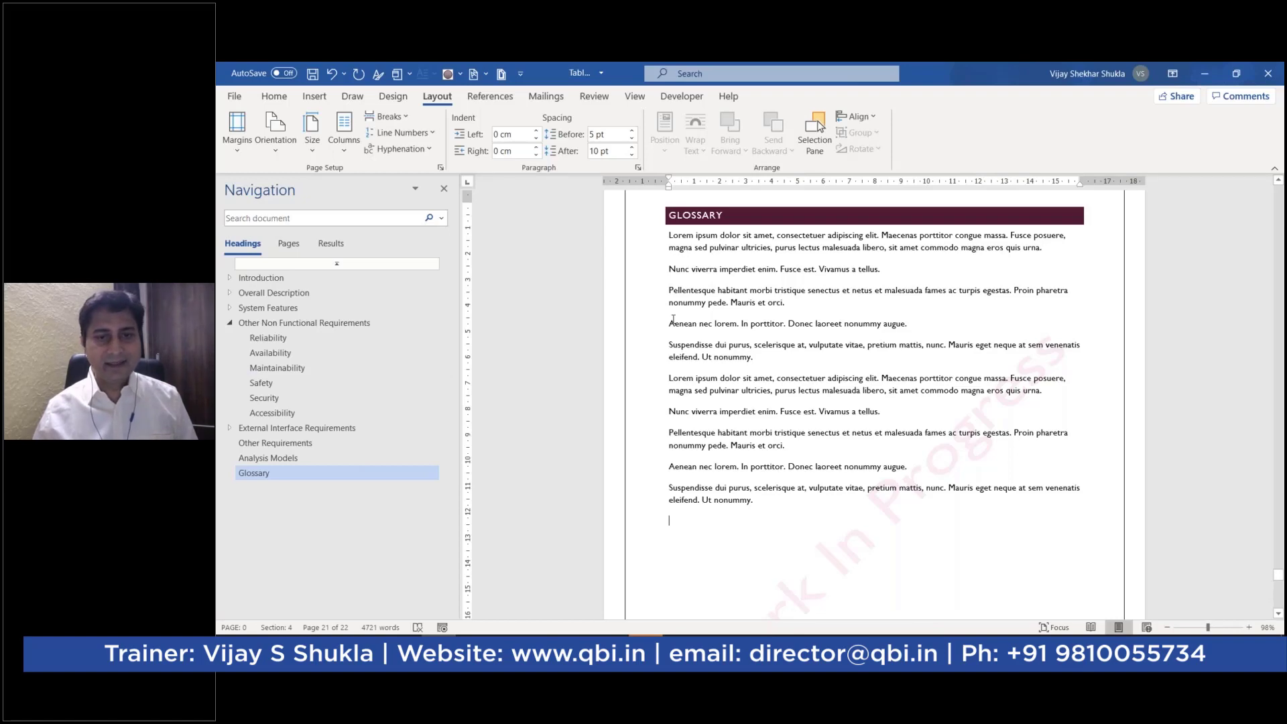
{"action": "left_click", "coordinate": [675, 218]}
{"action": "left_click", "coordinate": [674, 530]}
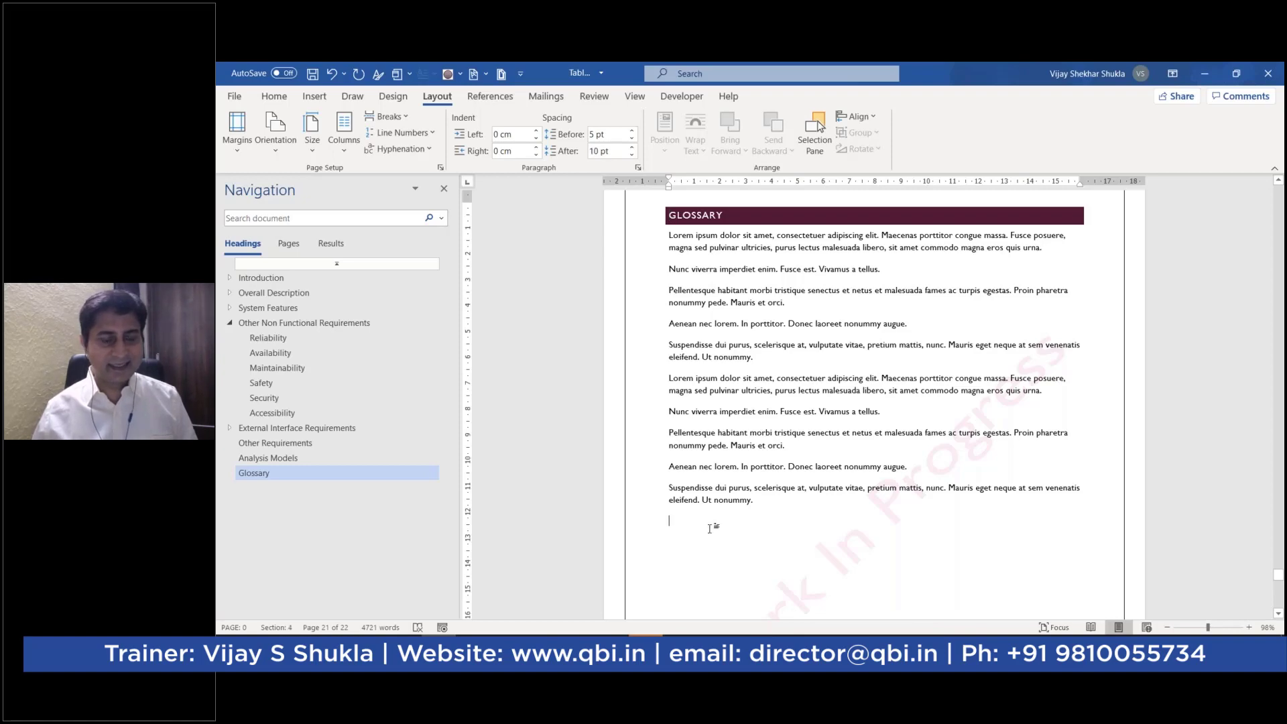
- Set the new section below the Glossary text to a two-column layout
{"action": "left_click", "coordinate": [345, 147]}
{"action": "left_click", "coordinate": [376, 211]}
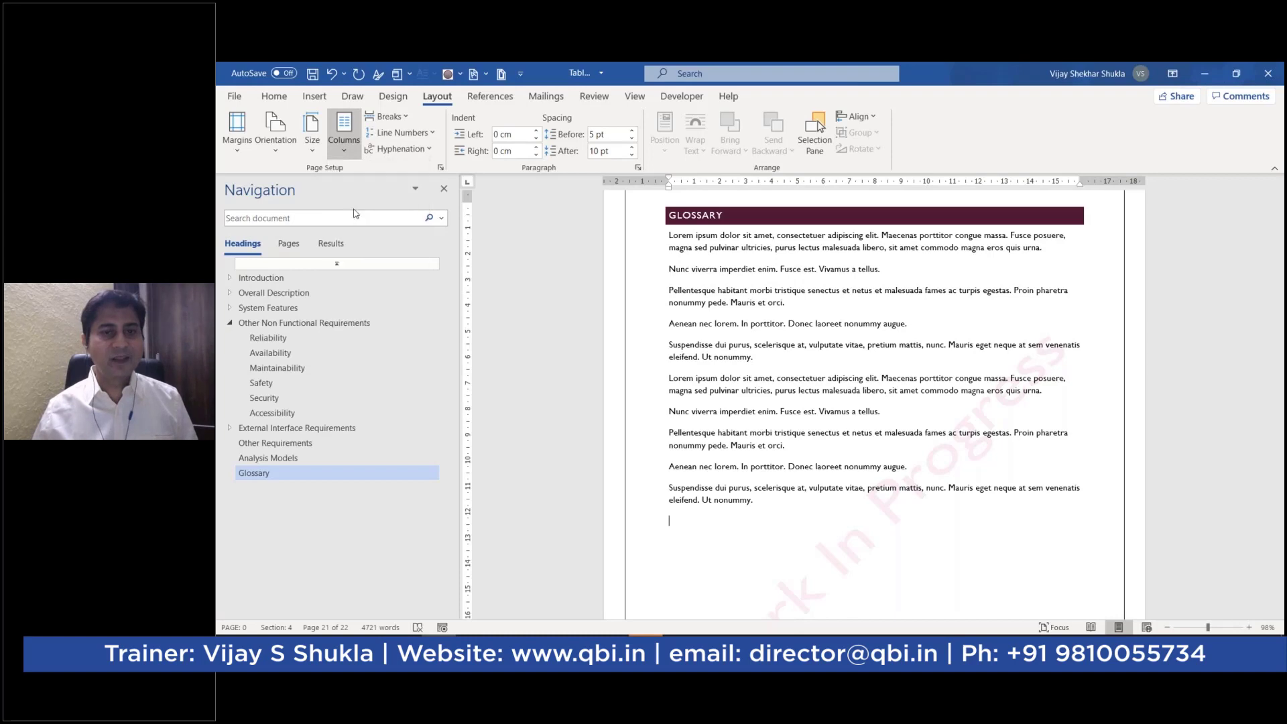
{"action": "scroll", "coordinate": [780, 484], "scroll_direction": "down", "scroll_amount": 3}
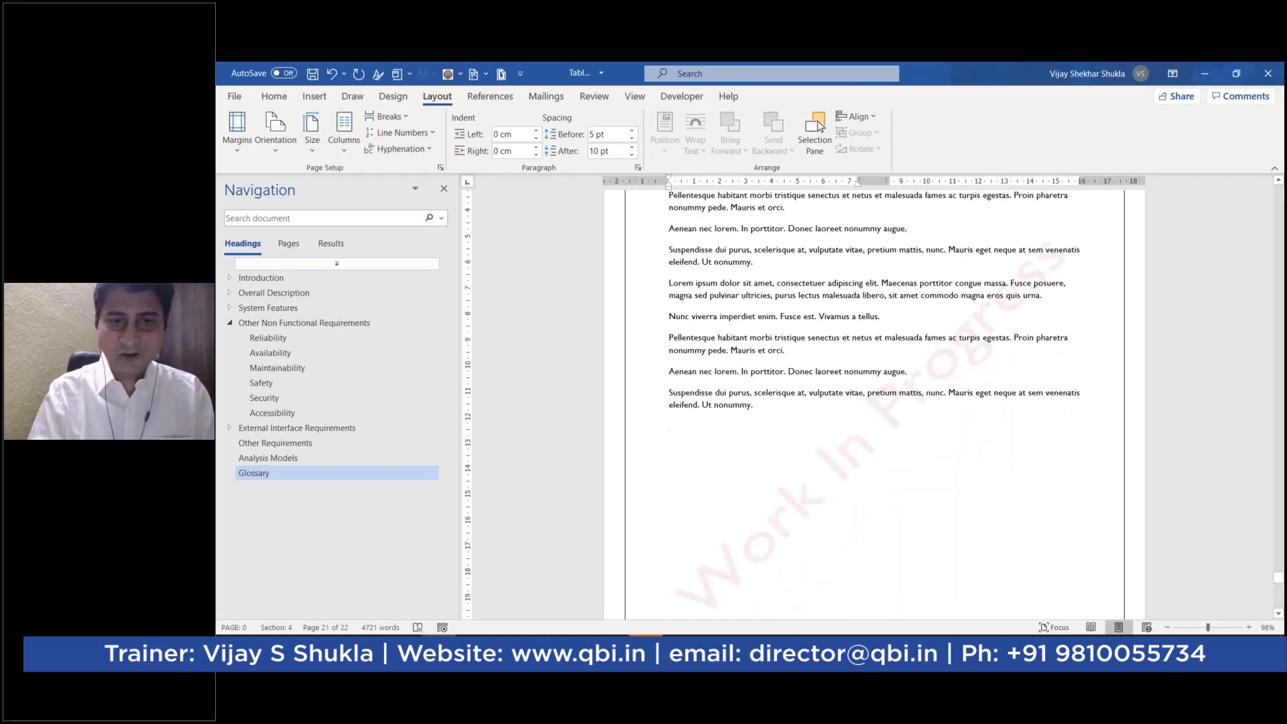
- Fill the two-column section with dummy text by entering =lorem() three times, and delete the paragraph that spills onto the next page
{"action": "type", "text": "ror"}
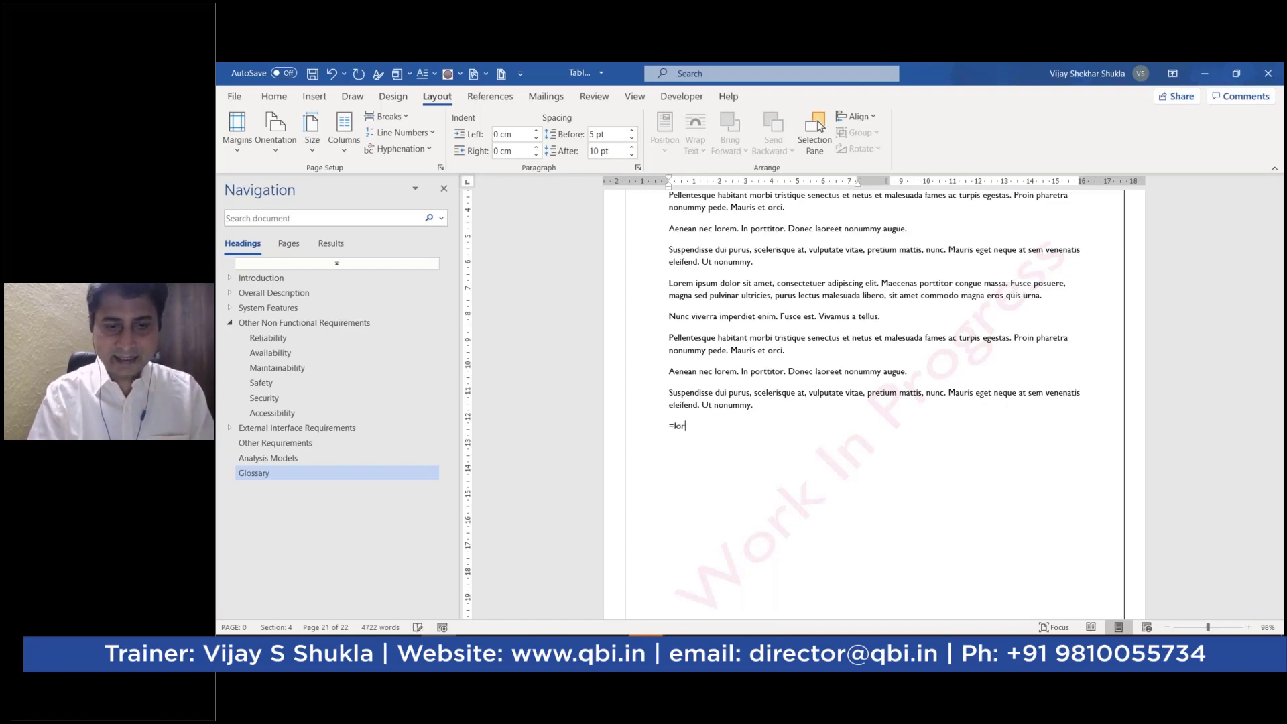
{"action": "type", "text": "em"}
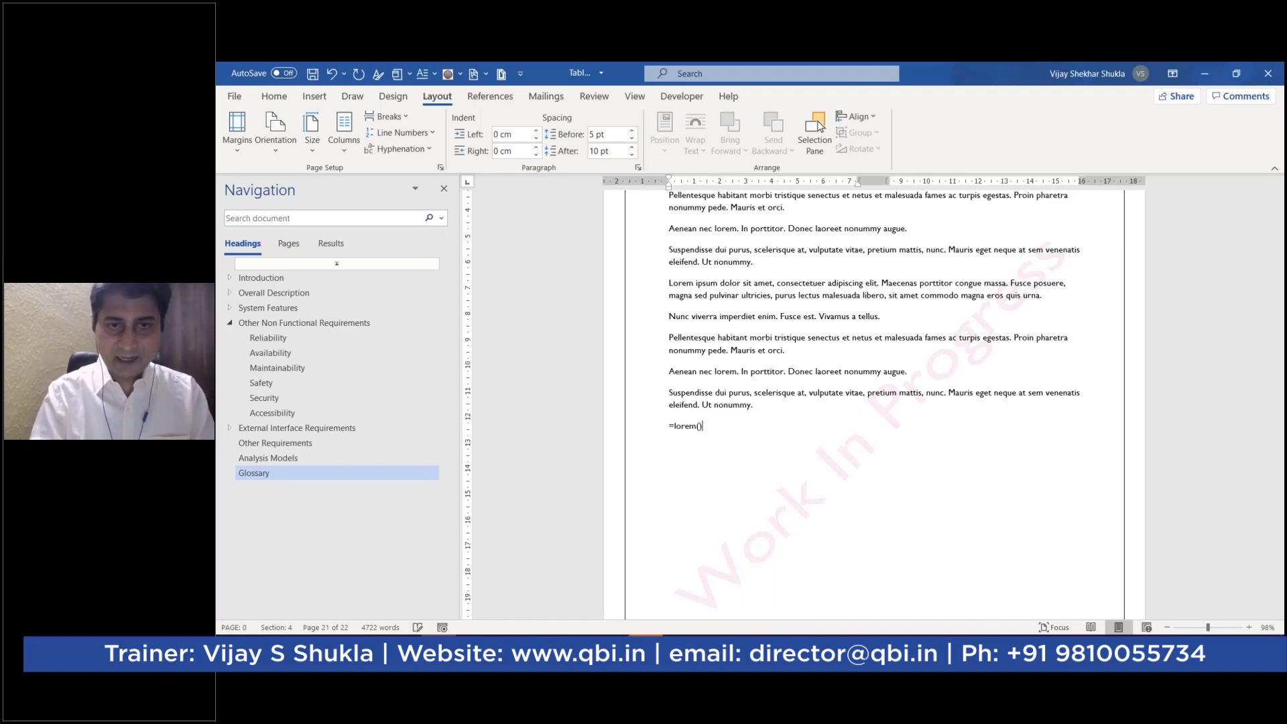
{"action": "type", "text": "()"}
{"action": "key", "text": "Return"}
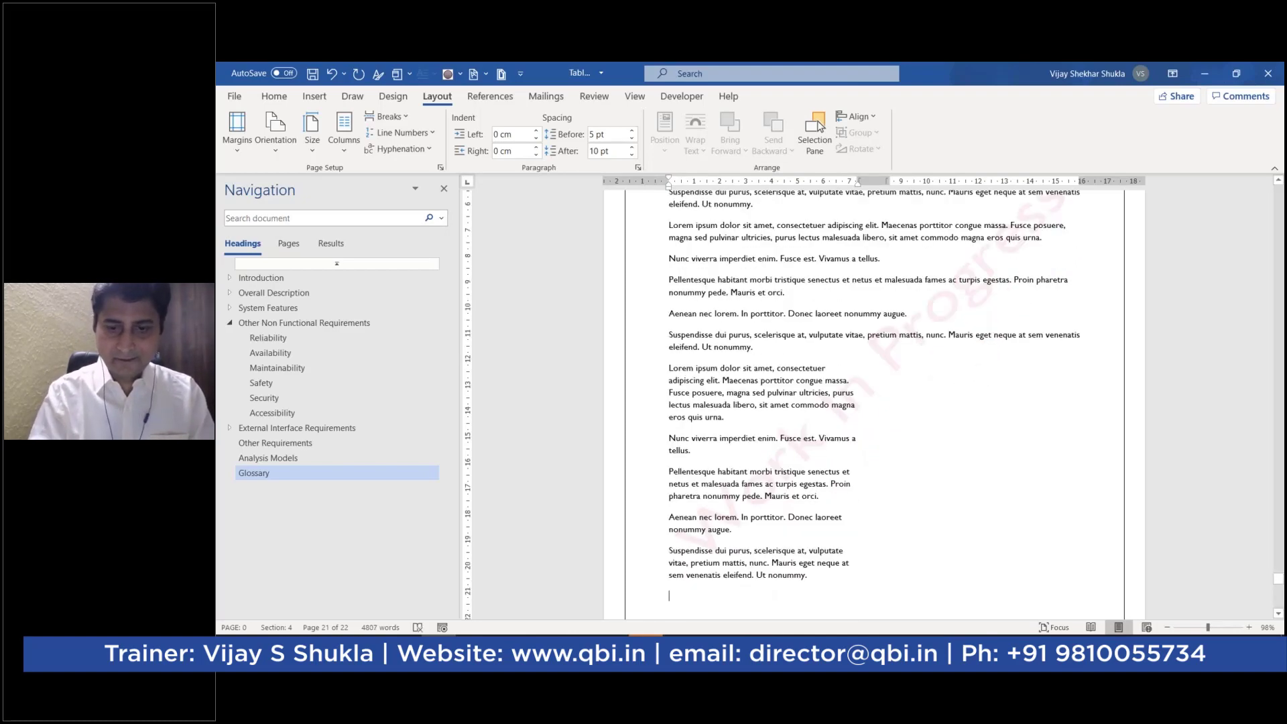
{"action": "type", "text": "=lorem"}
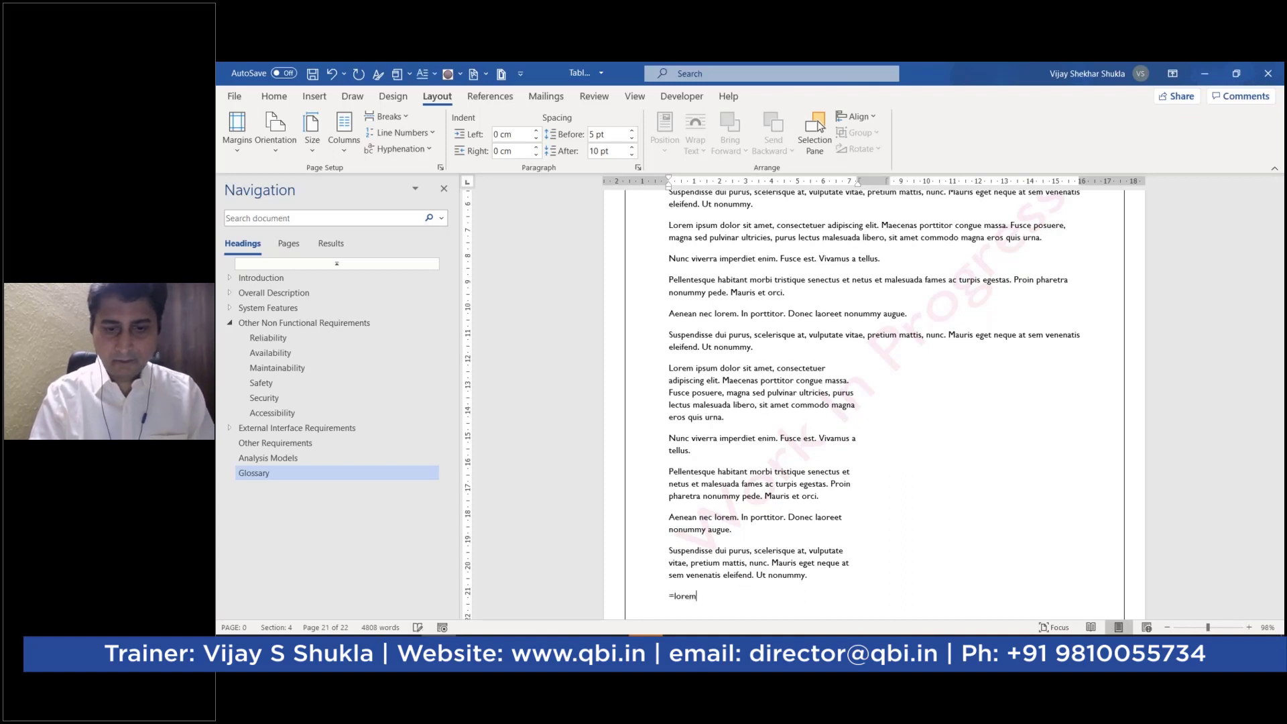
{"action": "type", "text": "()"}
{"action": "key", "text": "Return"}
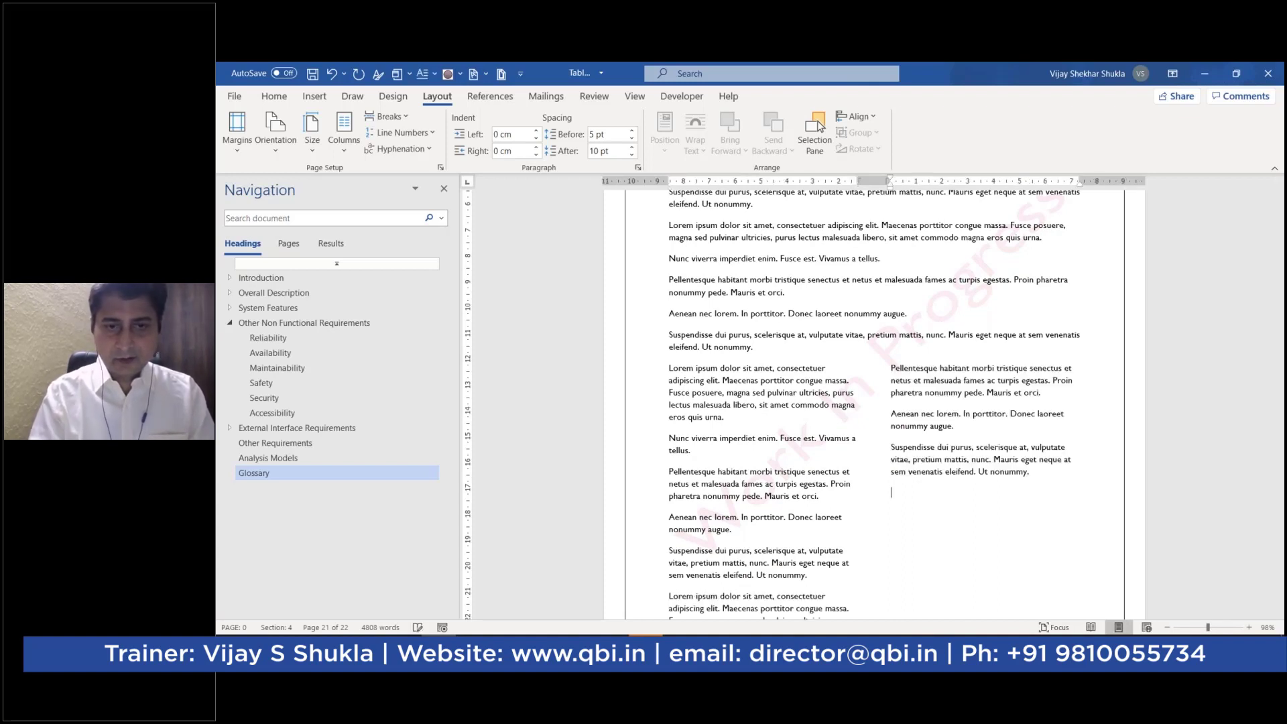
{"action": "type", "text": "="}
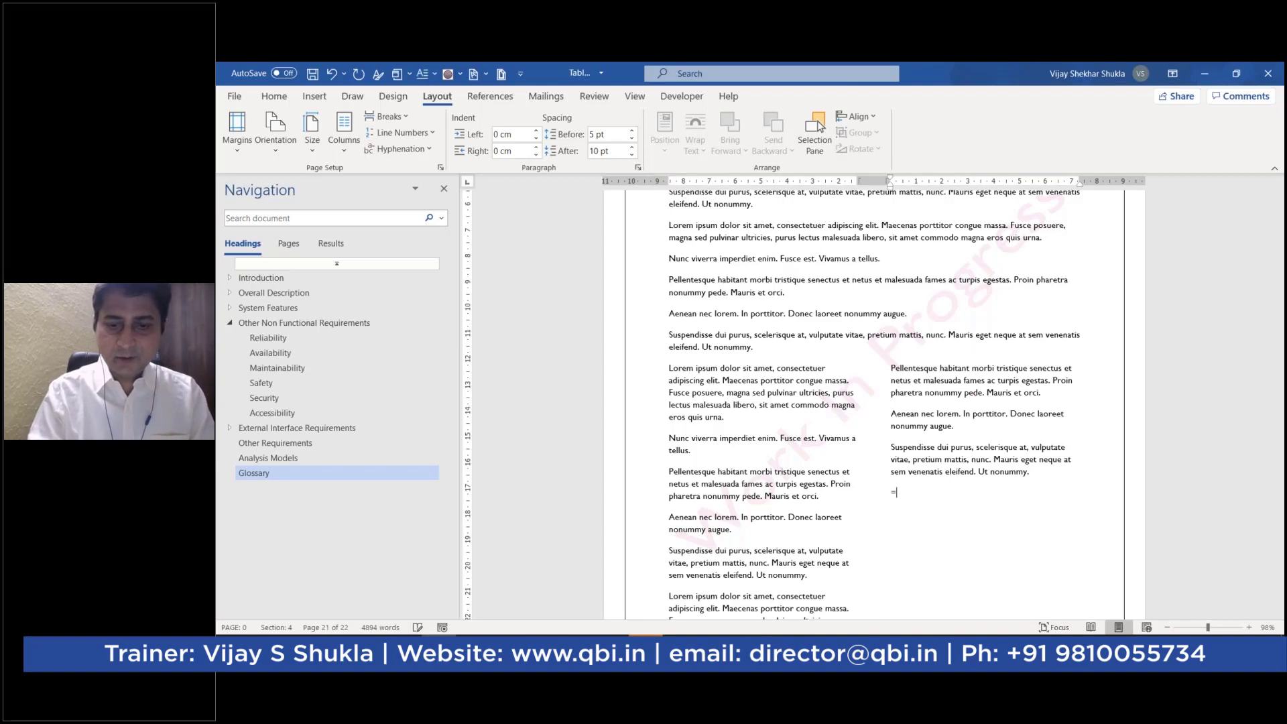
{"action": "type", "text": "lorem"}
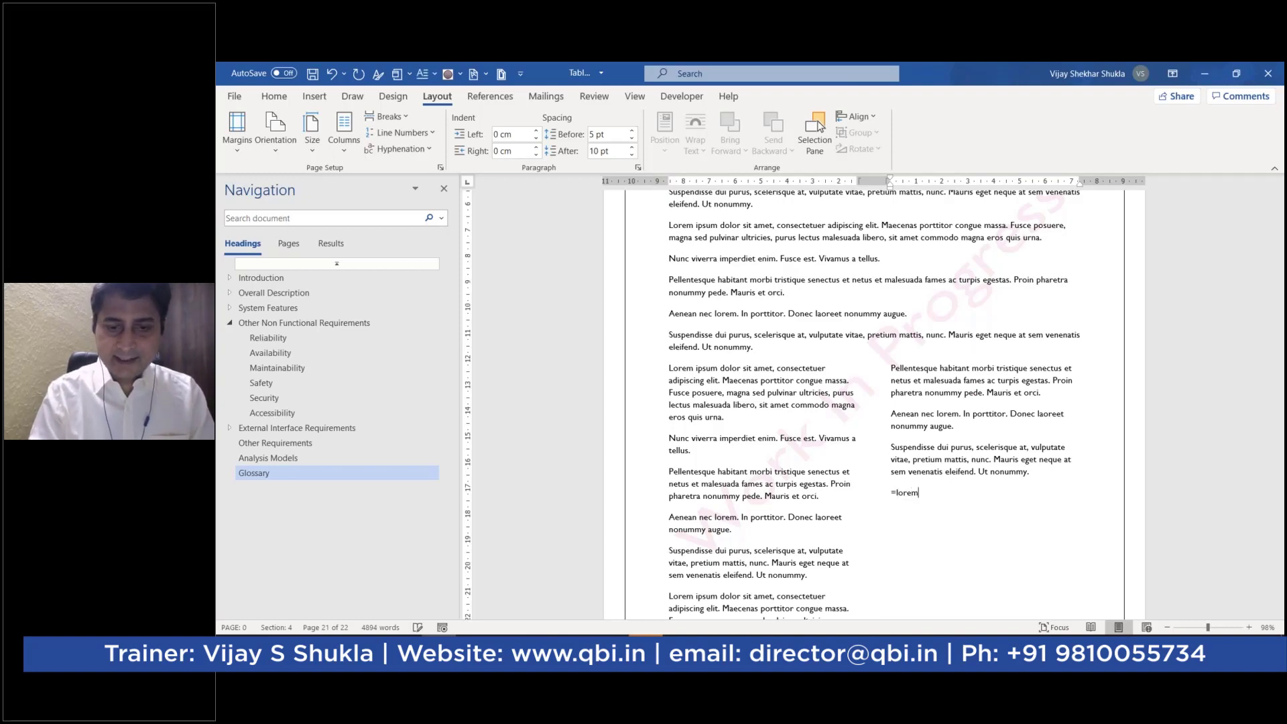
{"action": "type", "text": "()"}
{"action": "key", "text": "Return"}
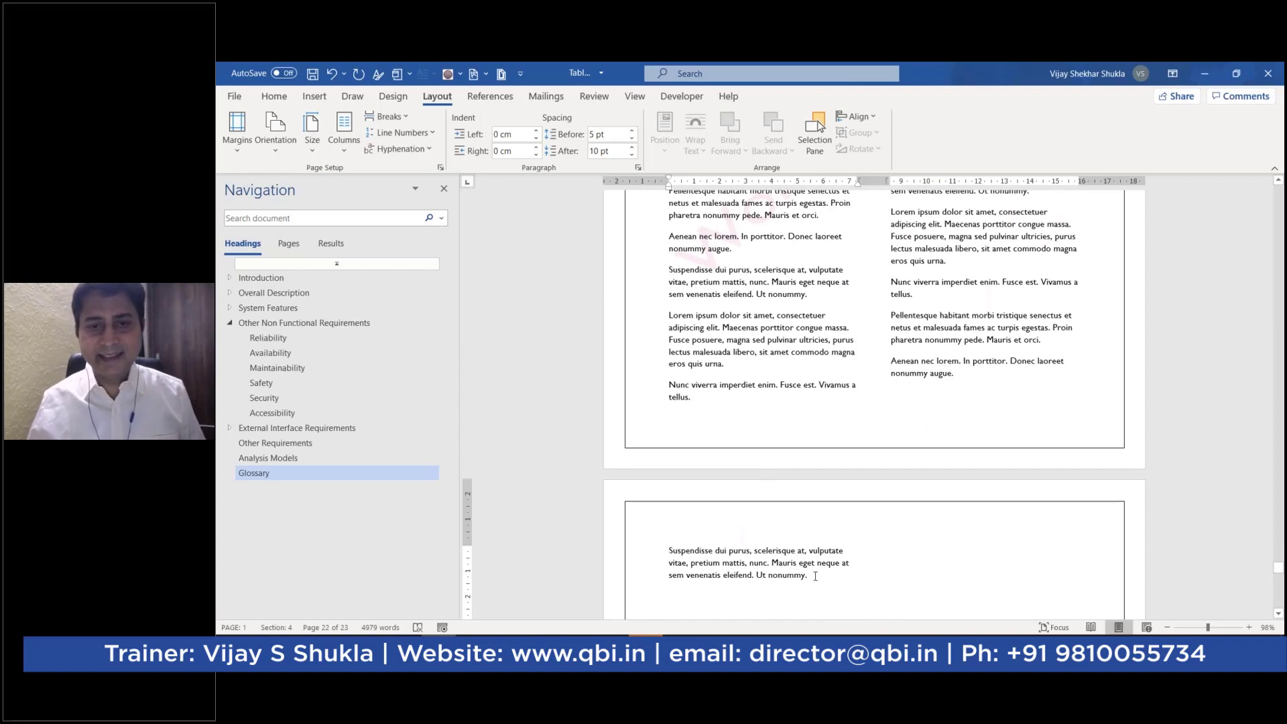
{"action": "left_click_drag", "start_coordinate": [814, 582], "coordinate": [670, 548]}
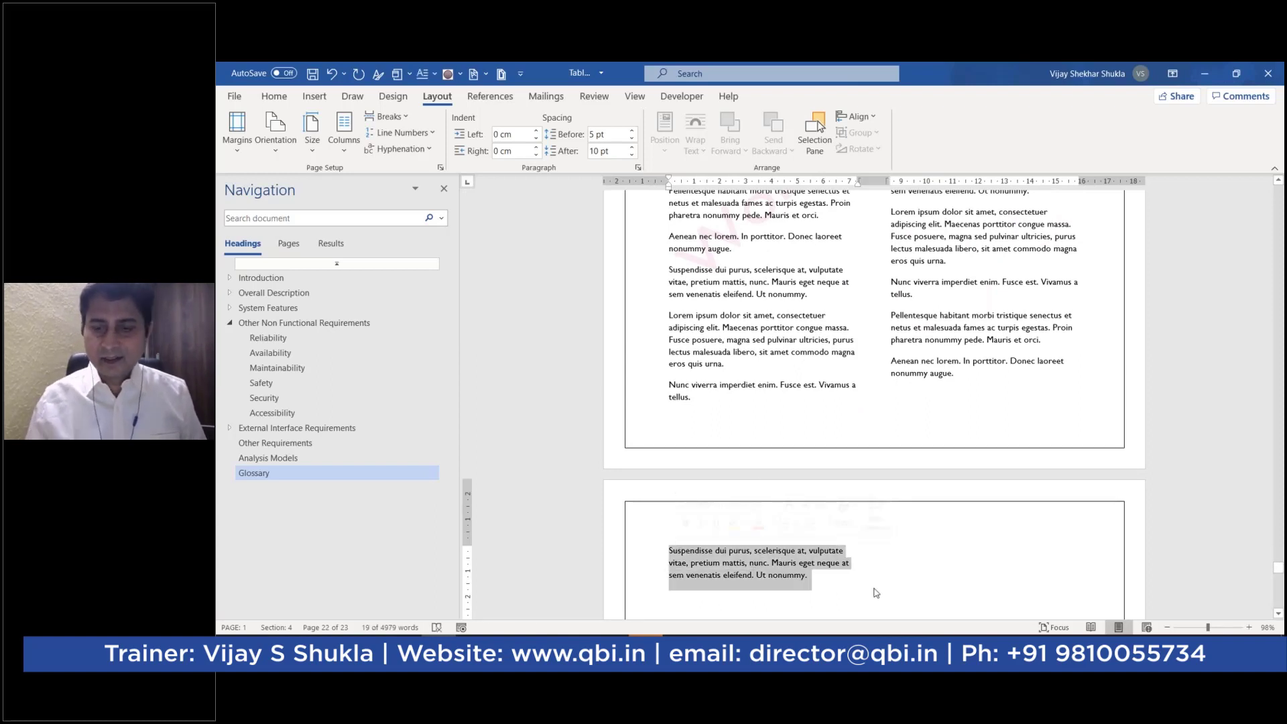
{"action": "key", "text": "Delete"}
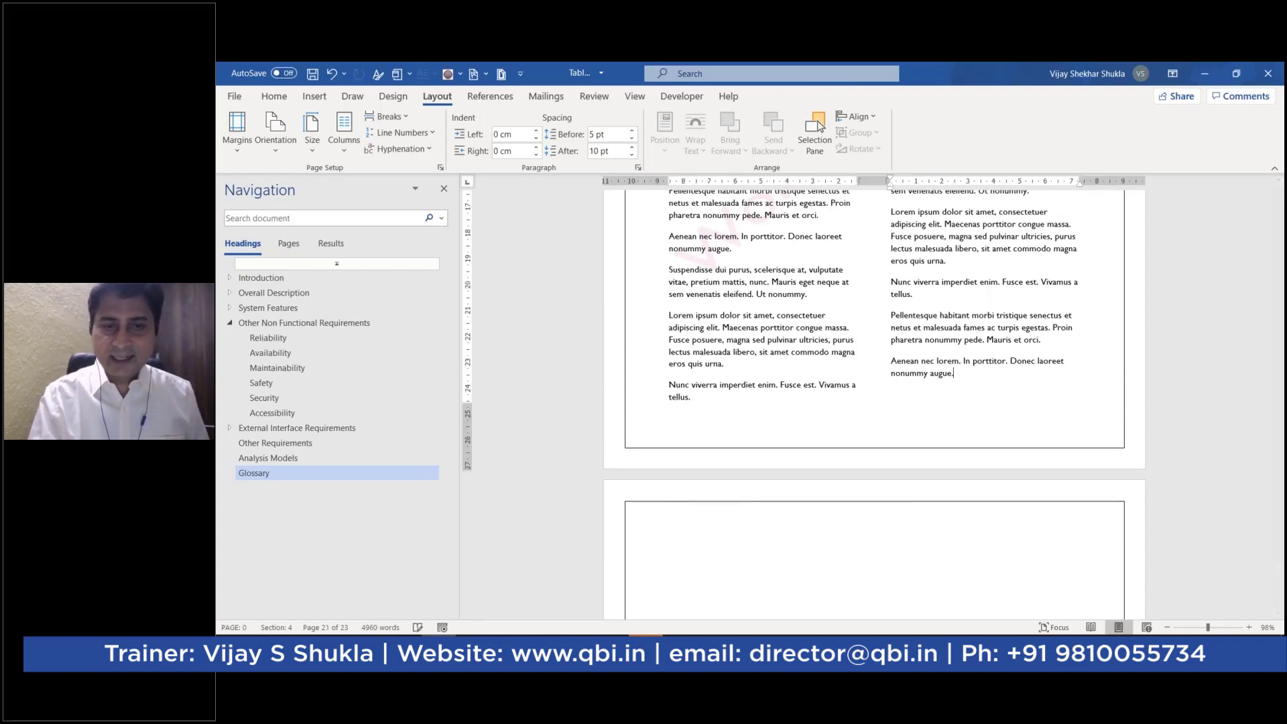
- Examine the two-column Glossary section together with the blank pages that follow it
{"action": "scroll", "coordinate": [871, 402], "scroll_direction": "down", "scroll_amount": 10}
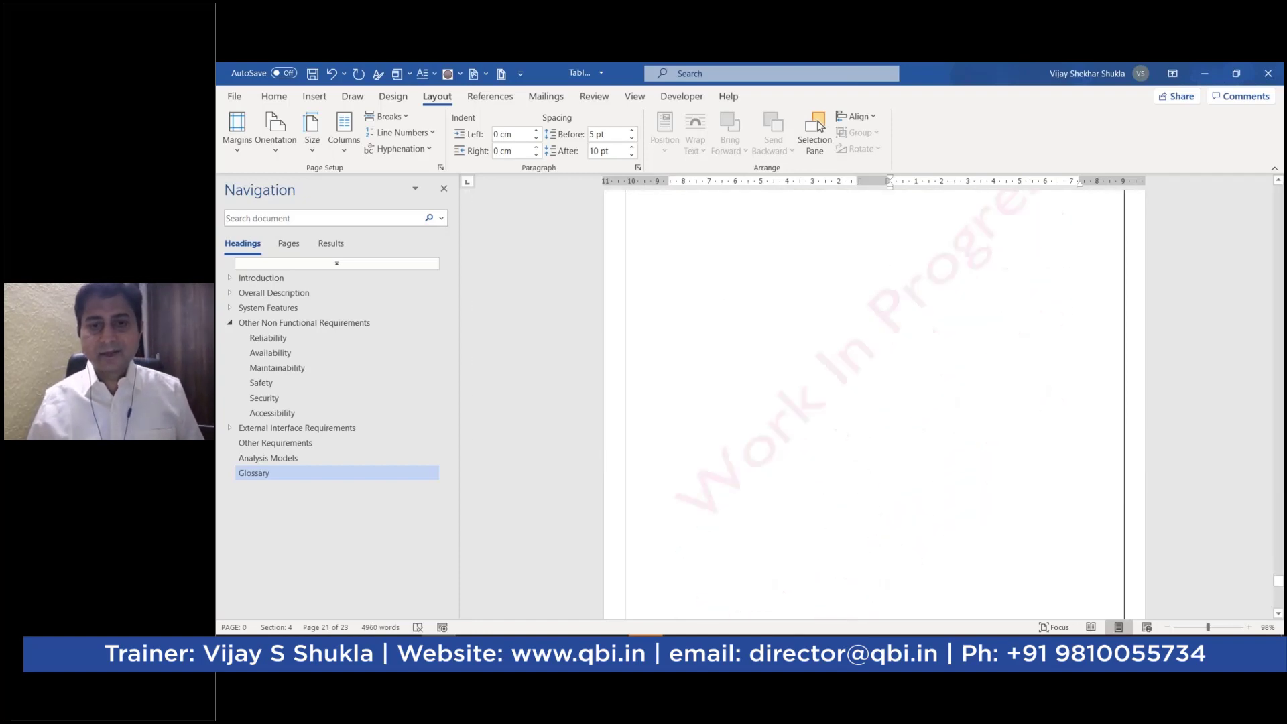
{"action": "scroll", "coordinate": [872, 402], "scroll_direction": "down", "scroll_amount": 3}
{"action": "scroll", "coordinate": [871, 402], "scroll_direction": "up", "scroll_amount": 6}
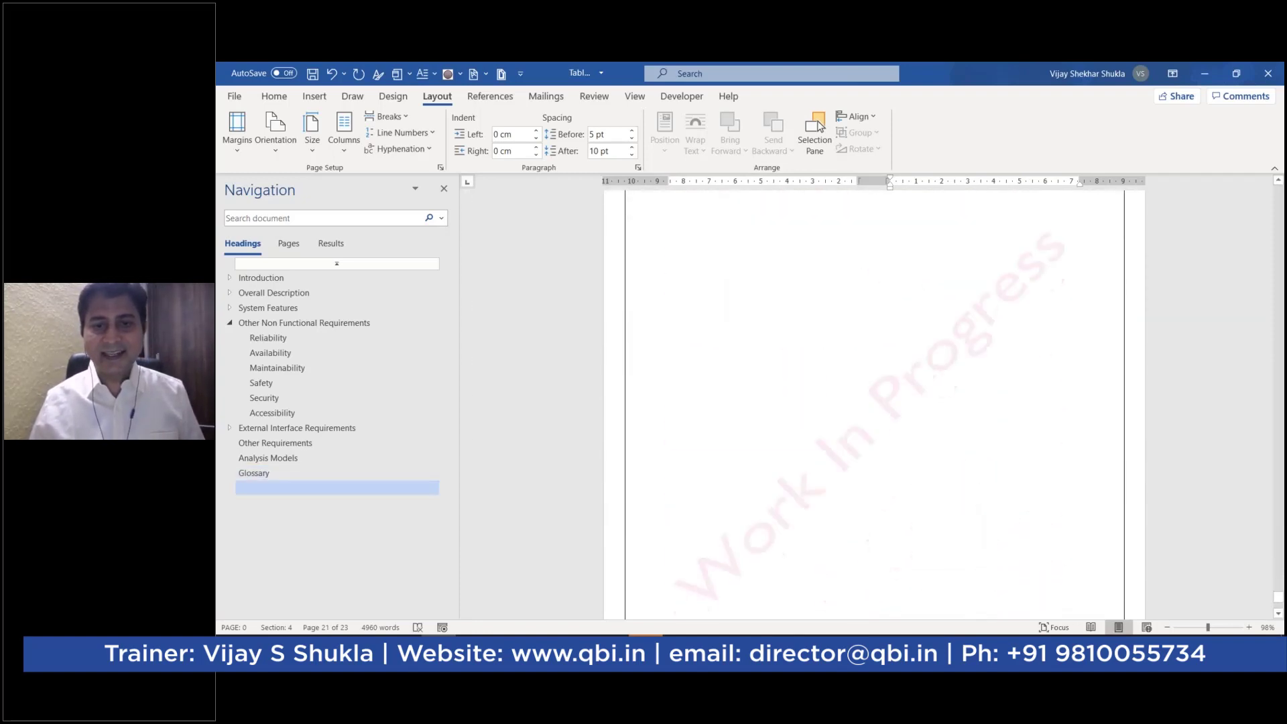
{"action": "scroll", "coordinate": [875, 579], "scroll_direction": "up", "scroll_amount": 2}
{"action": "scroll", "coordinate": [875, 578], "scroll_direction": "down", "scroll_amount": 4}
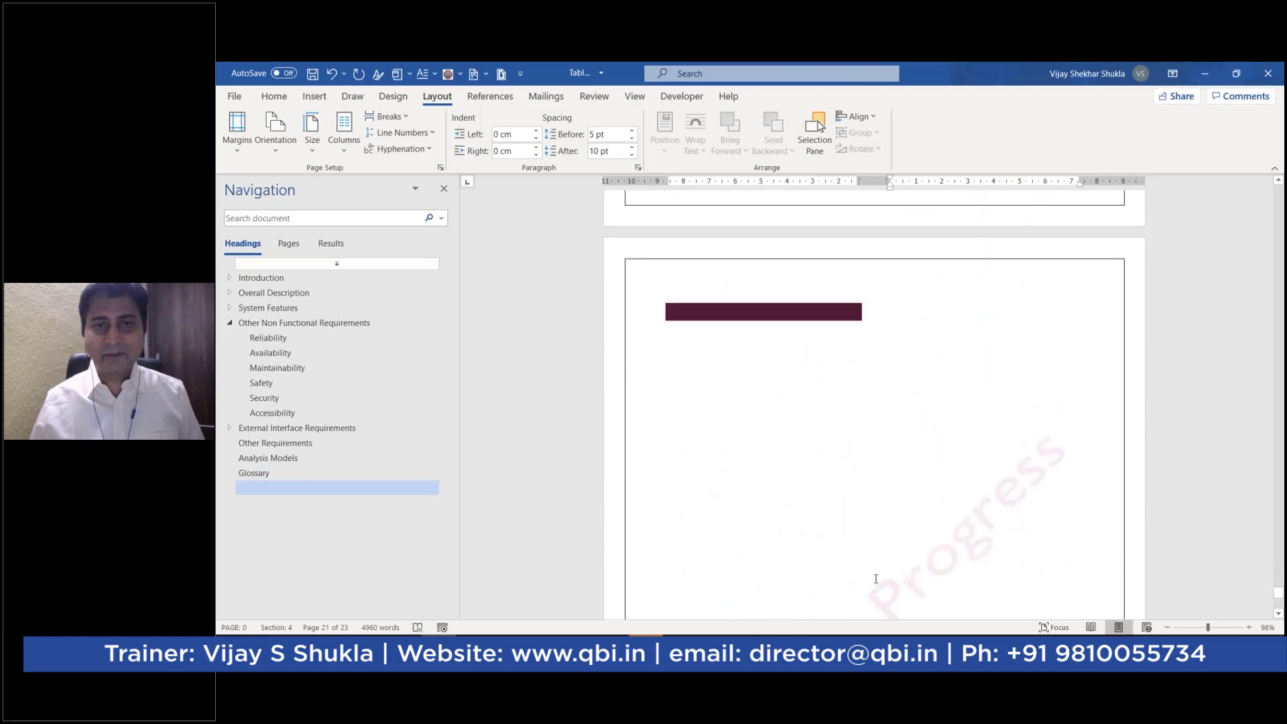
{"action": "scroll", "coordinate": [875, 578], "scroll_direction": "up", "scroll_amount": 4}
{"action": "scroll", "coordinate": [875, 578], "scroll_direction": "up", "scroll_amount": 10}
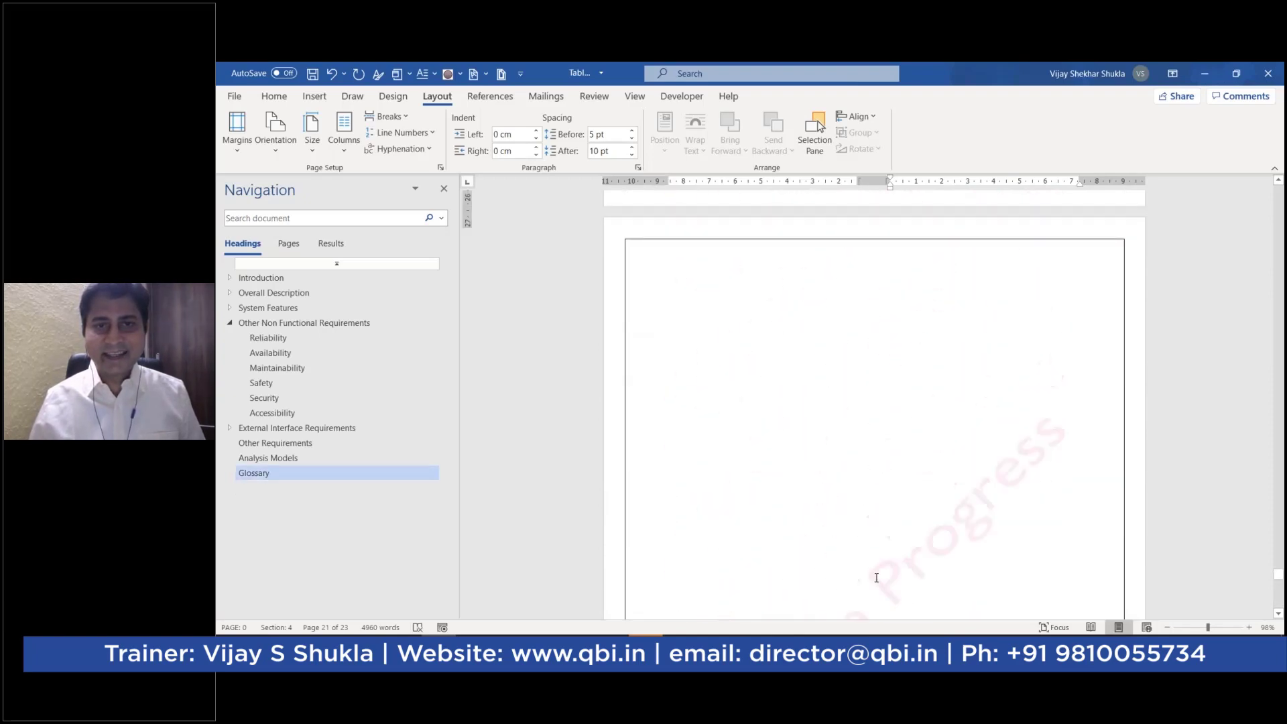
{"action": "scroll", "coordinate": [875, 402], "scroll_direction": "up", "scroll_amount": 15}
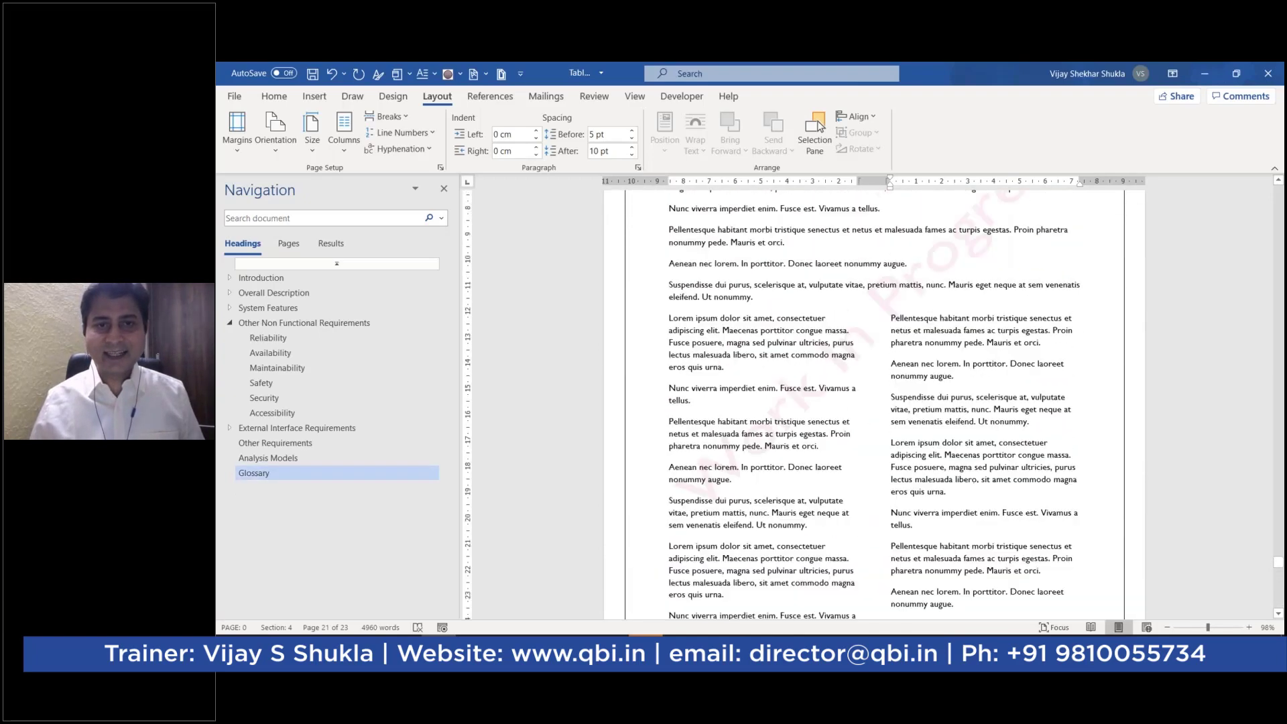
{"action": "scroll", "coordinate": [878, 571], "scroll_direction": "down", "scroll_amount": 15}
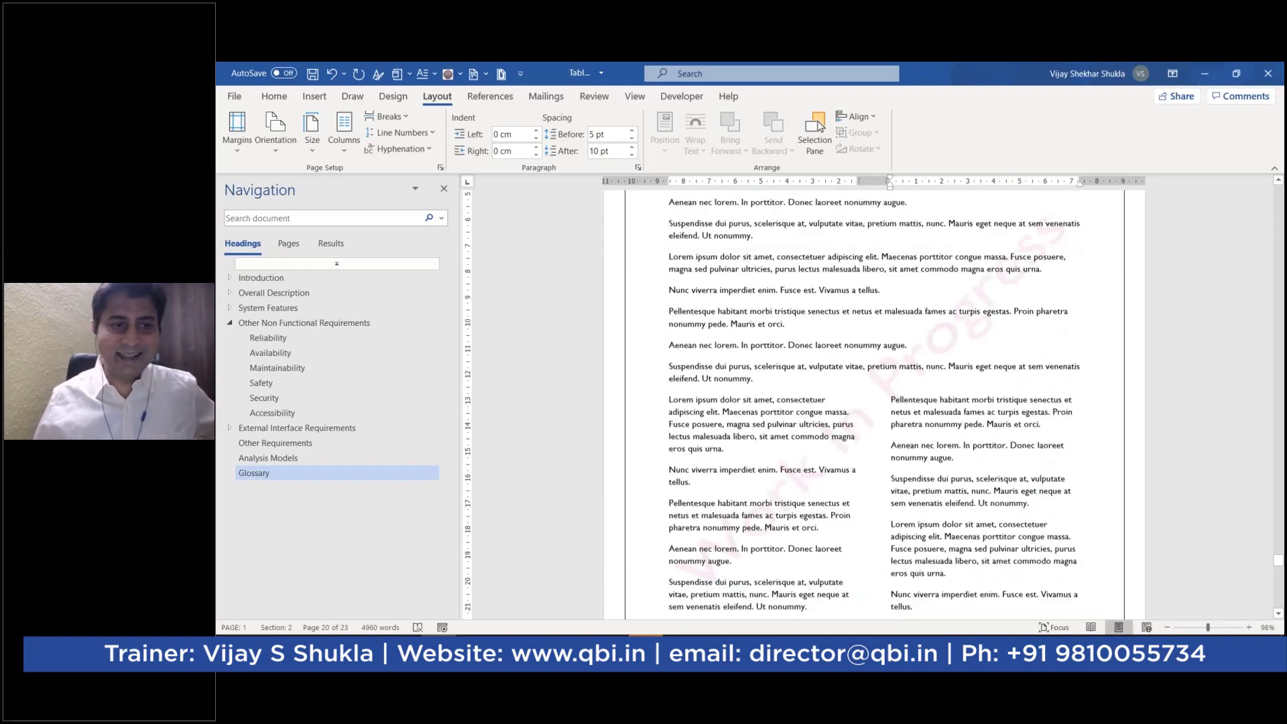
{"action": "scroll", "coordinate": [877, 572], "scroll_direction": "down", "scroll_amount": 10}
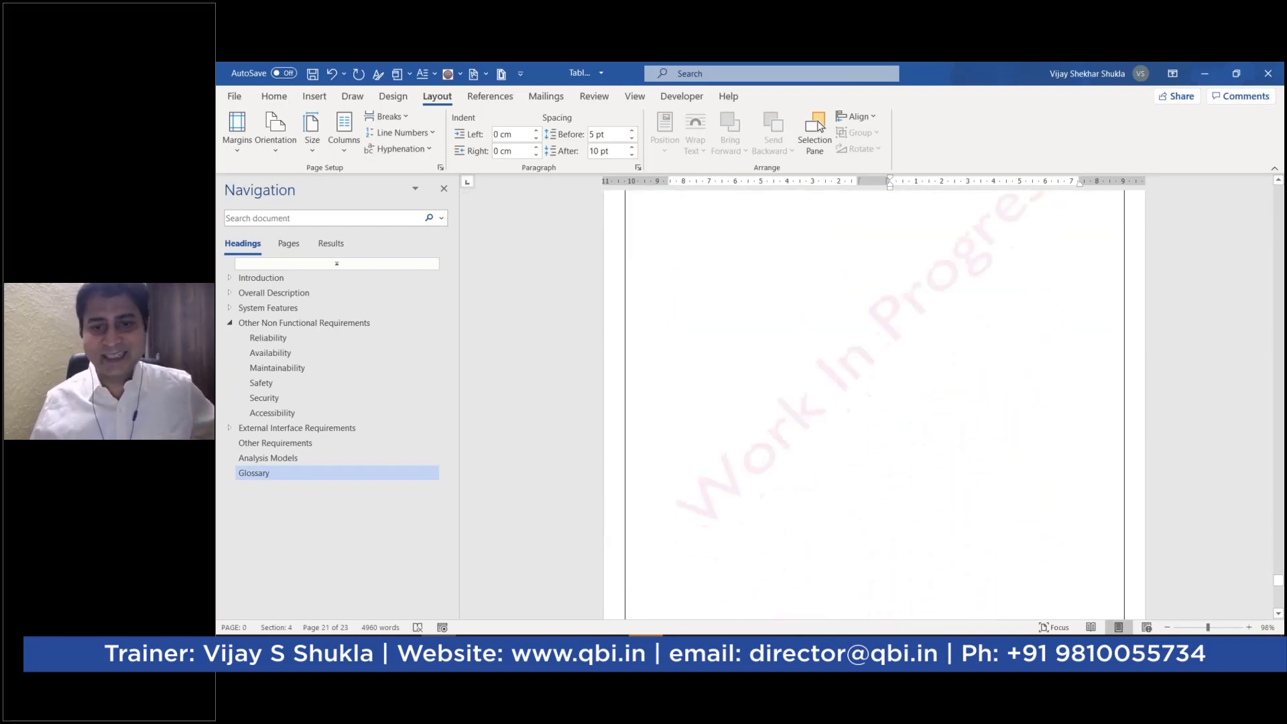
{"action": "scroll", "coordinate": [877, 402], "scroll_direction": "up", "scroll_amount": 5}
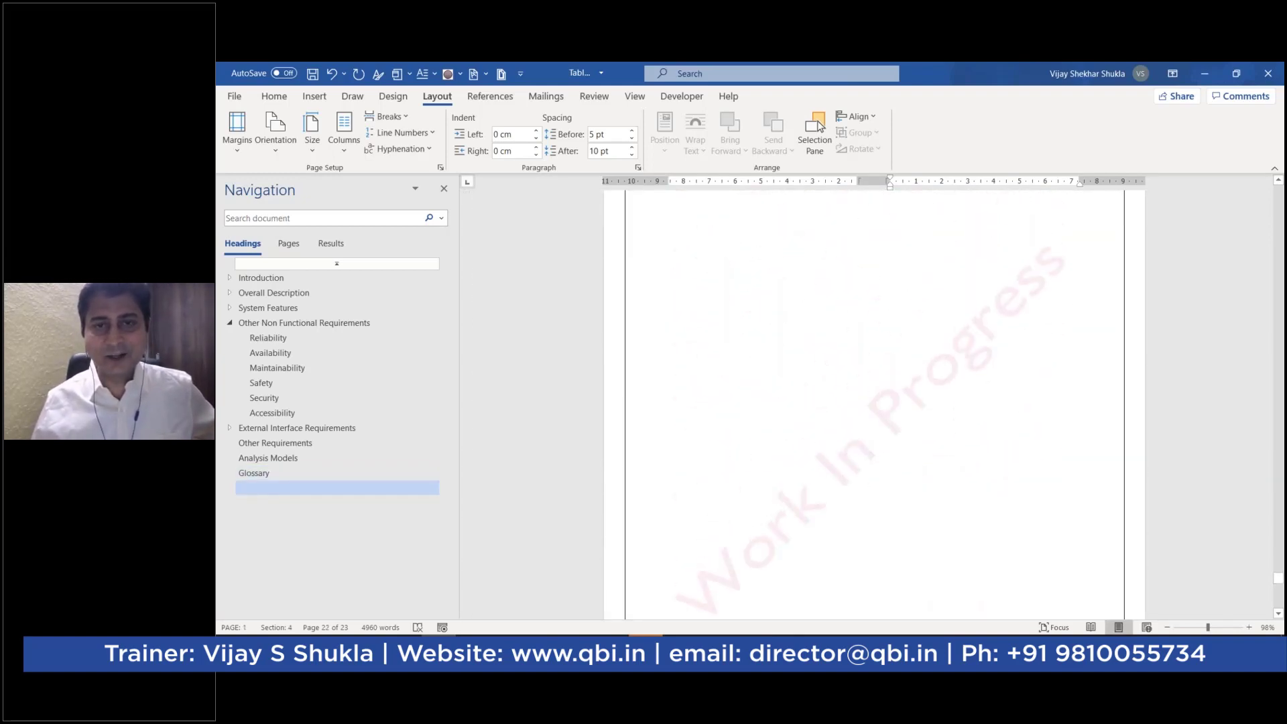
{"action": "scroll", "coordinate": [873, 587], "scroll_direction": "up", "scroll_amount": 5}
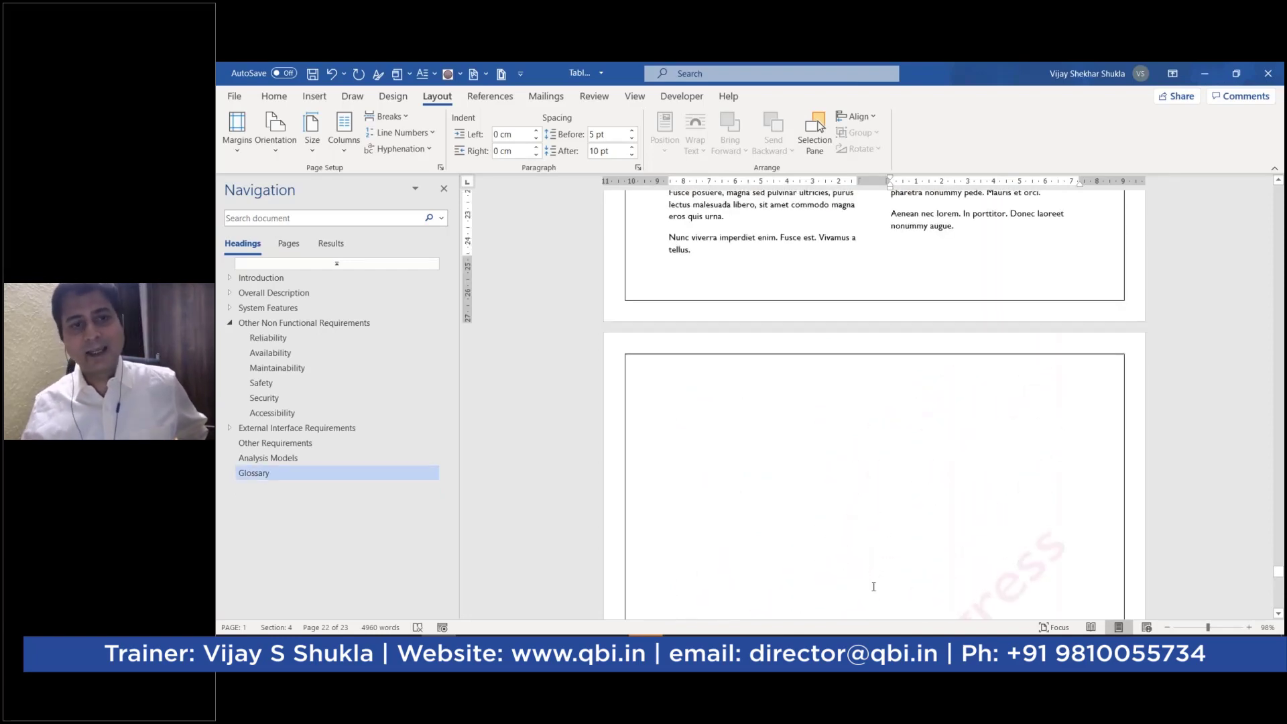
{"action": "scroll", "coordinate": [865, 585], "scroll_direction": "up", "scroll_amount": 5}
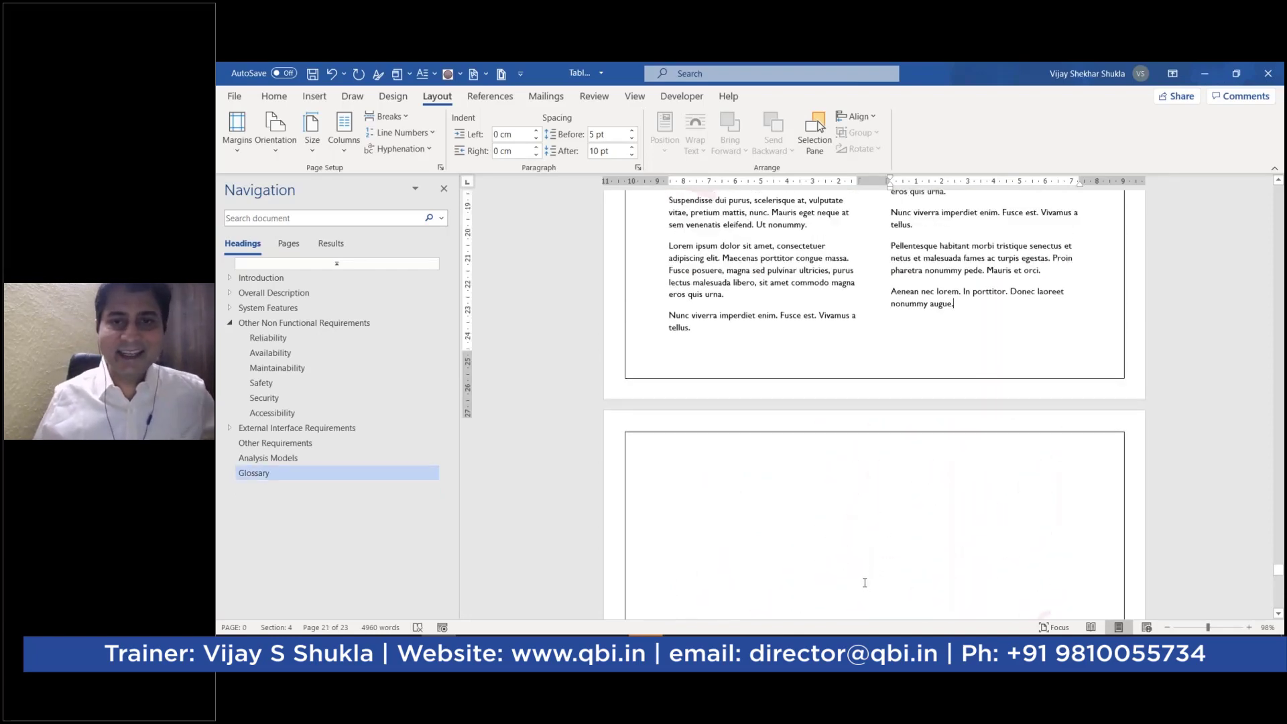
{"action": "scroll", "coordinate": [871, 402], "scroll_direction": "up", "scroll_amount": 5}
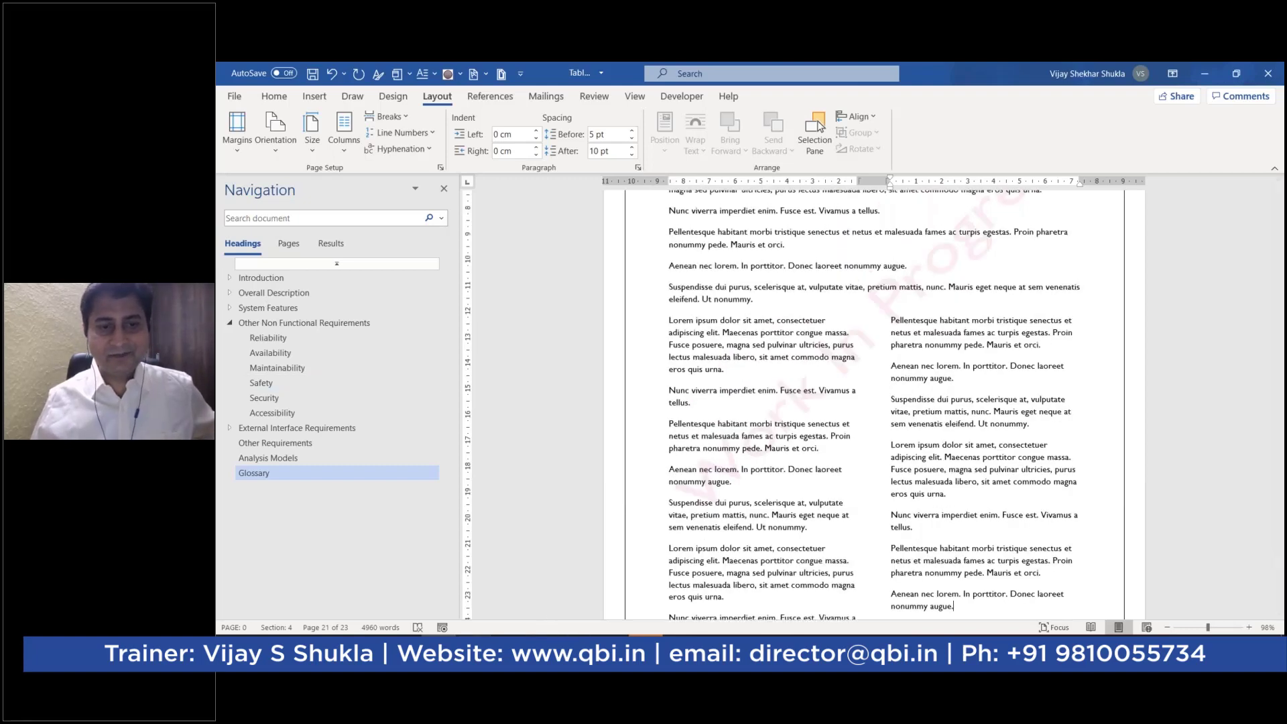
- Switch to the PowerPoint presentation and show the slide about inserting Visio / Excel files
{"action": "left_click", "coordinate": [548, 581]}
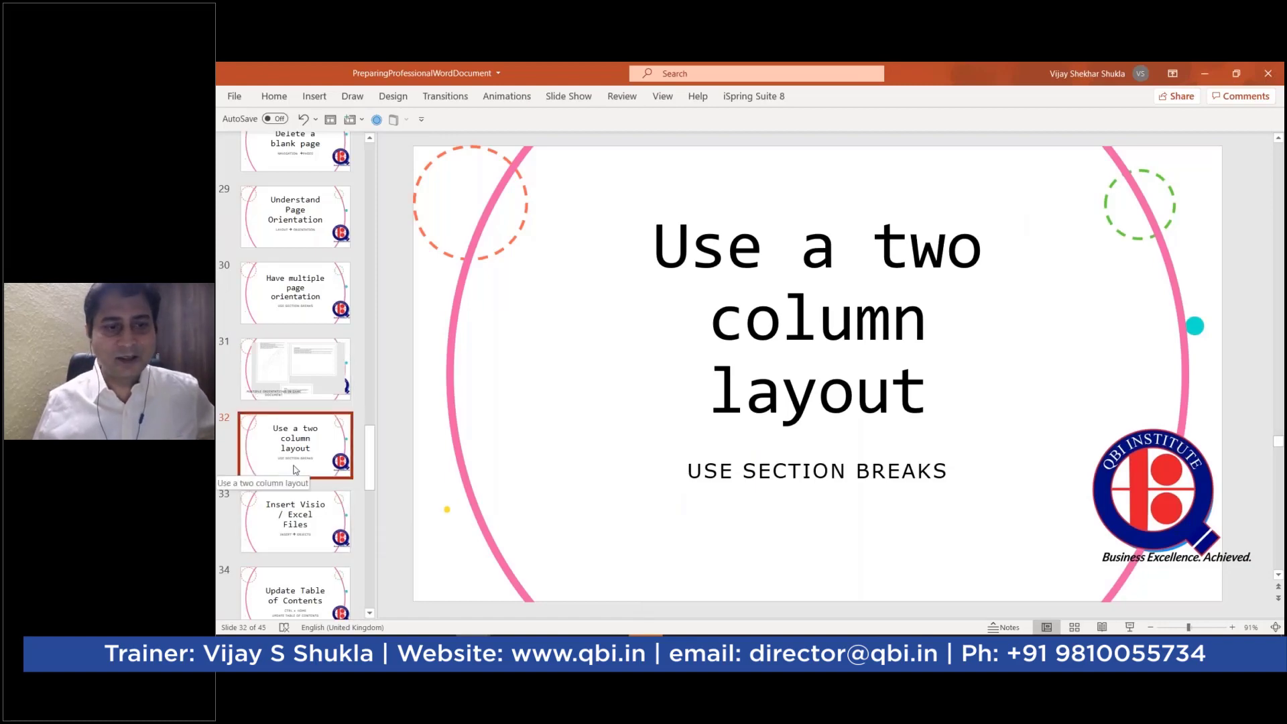
{"action": "scroll", "coordinate": [294, 469], "scroll_direction": "down", "scroll_amount": 1}
{"action": "scroll", "coordinate": [548, 431], "scroll_direction": "down", "scroll_amount": 1}
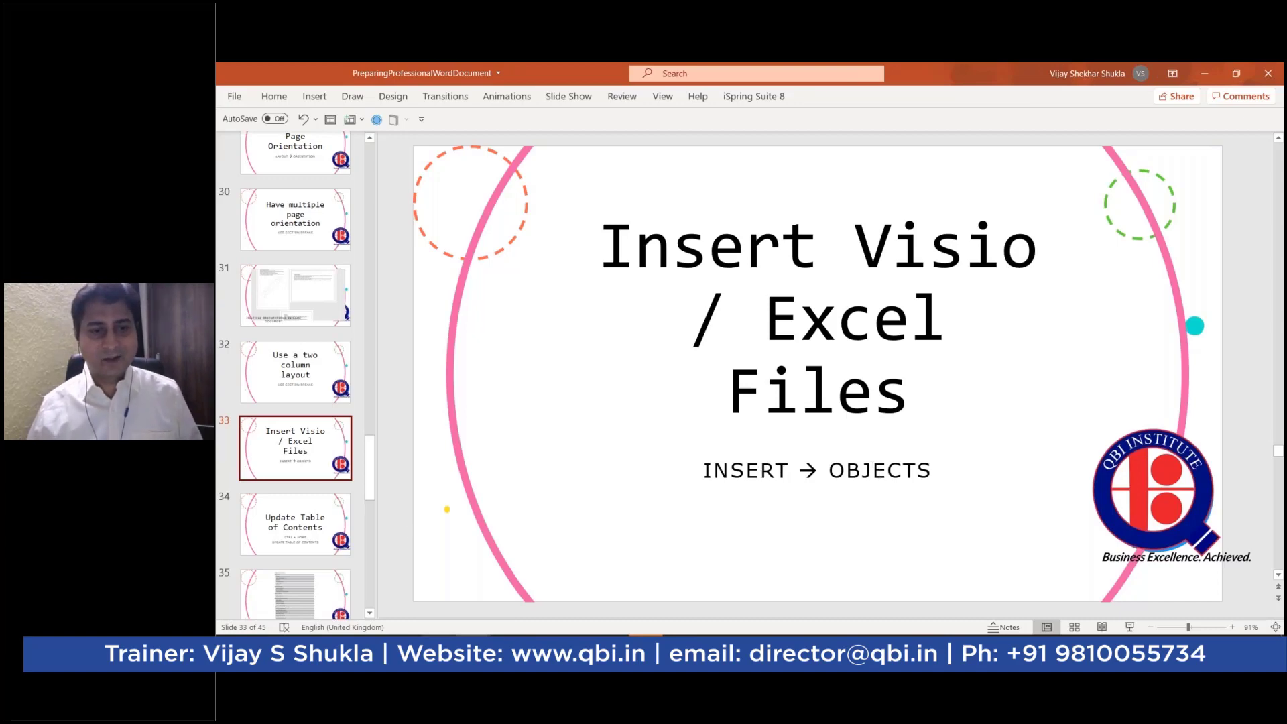
- Return to the Word document and add two blank lines below the last paragraph of the Analysis Models section
{"action": "left_click", "coordinate": [435, 590]}
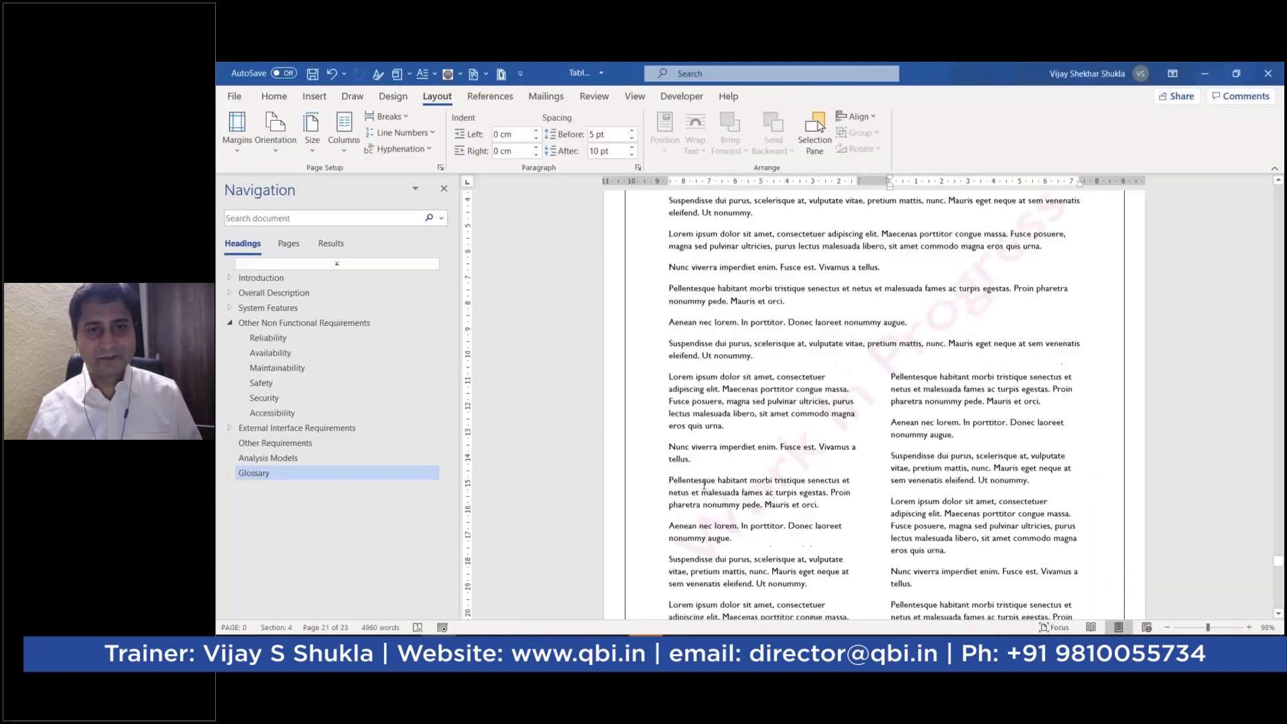
{"action": "scroll", "coordinate": [704, 484], "scroll_direction": "up", "scroll_amount": 10}
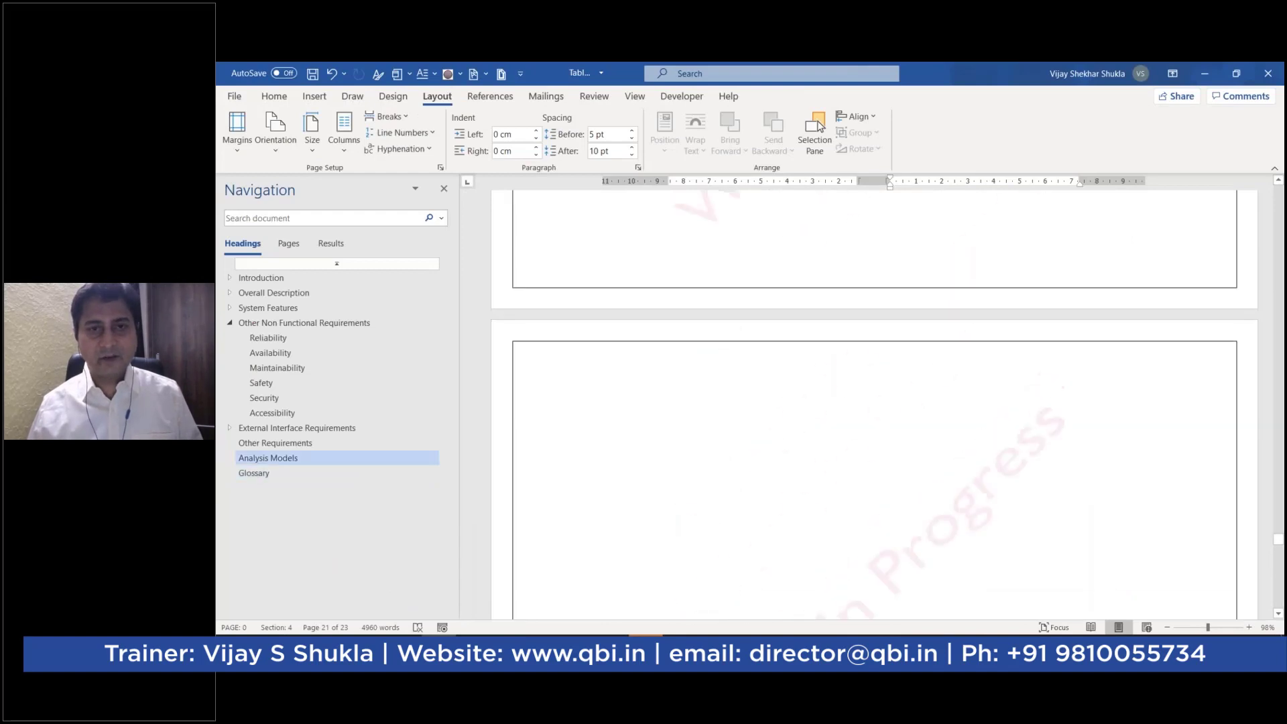
{"action": "scroll", "coordinate": [874, 404], "scroll_direction": "up", "scroll_amount": 10}
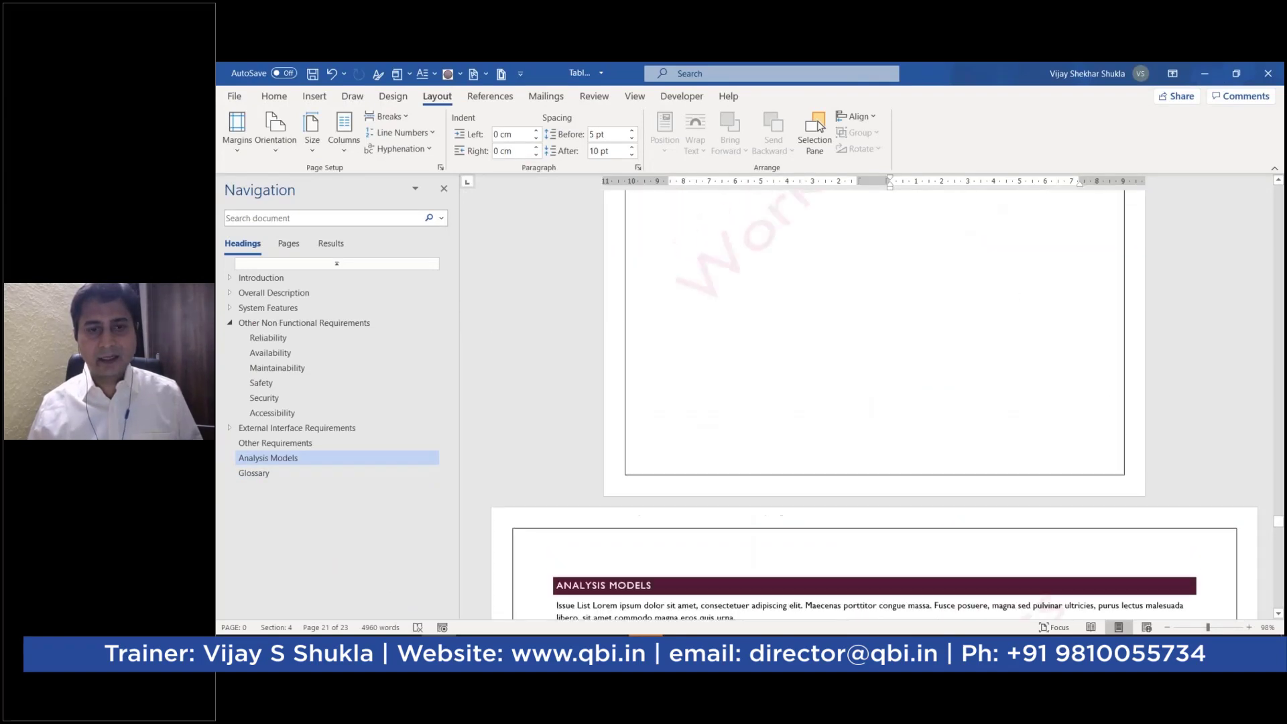
{"action": "scroll", "coordinate": [1062, 453], "scroll_direction": "down", "scroll_amount": 5}
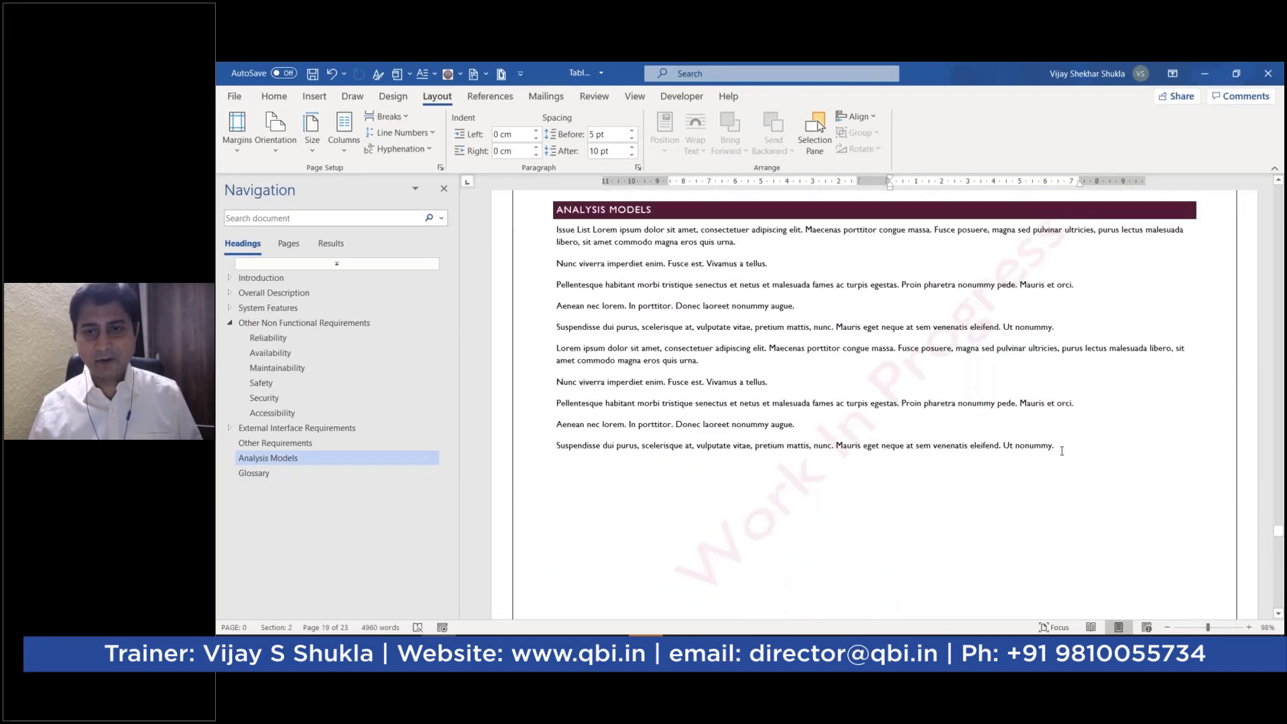
{"action": "left_click", "coordinate": [1062, 450]}
{"action": "key", "text": "Return"}
{"action": "key", "text": "Return"}
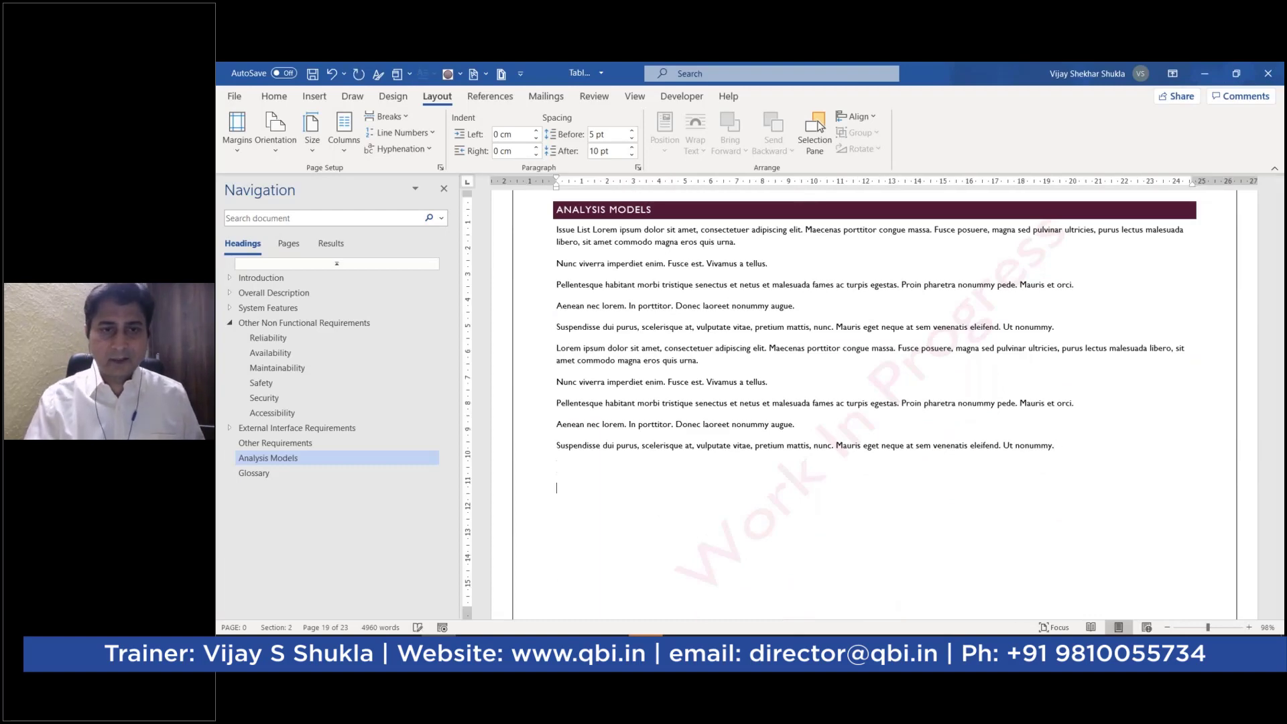
- On the blank landscape page after the Analysis Models text, start inserting an object from an existing file and enable linking to the file
{"action": "scroll", "coordinate": [858, 290], "scroll_direction": "down", "scroll_amount": 5}
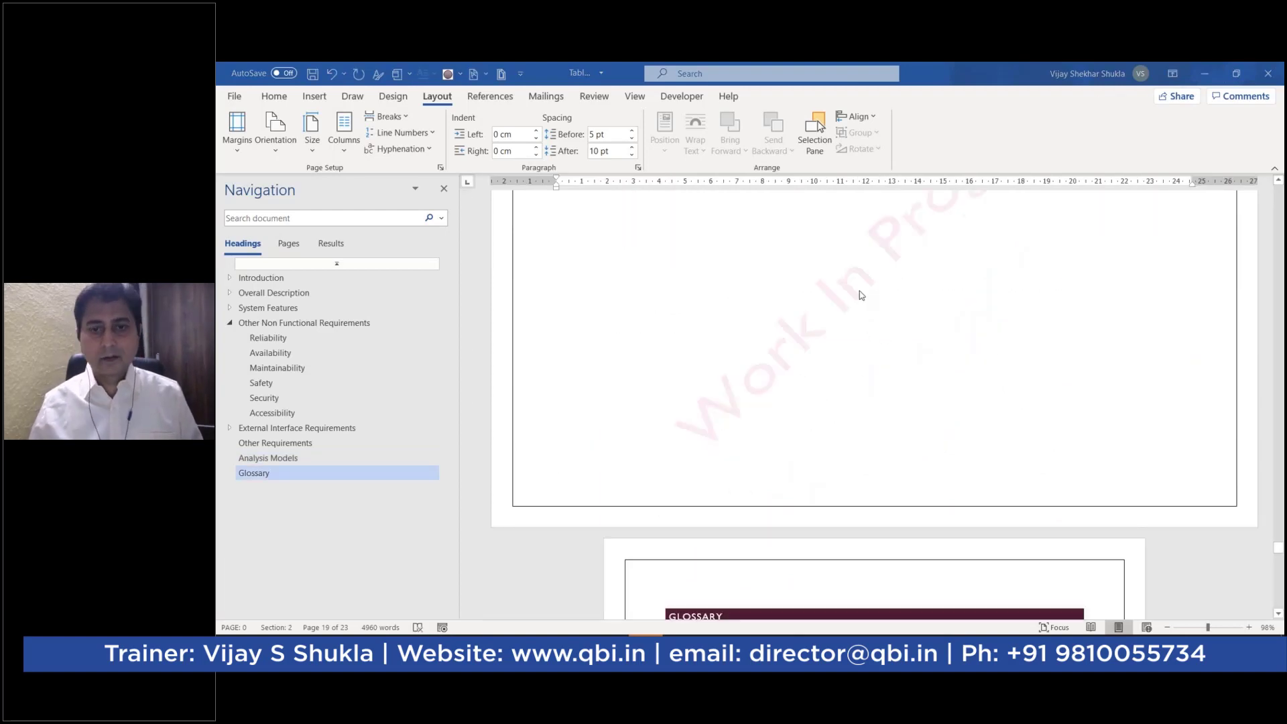
{"action": "double_click", "coordinate": [556, 358]}
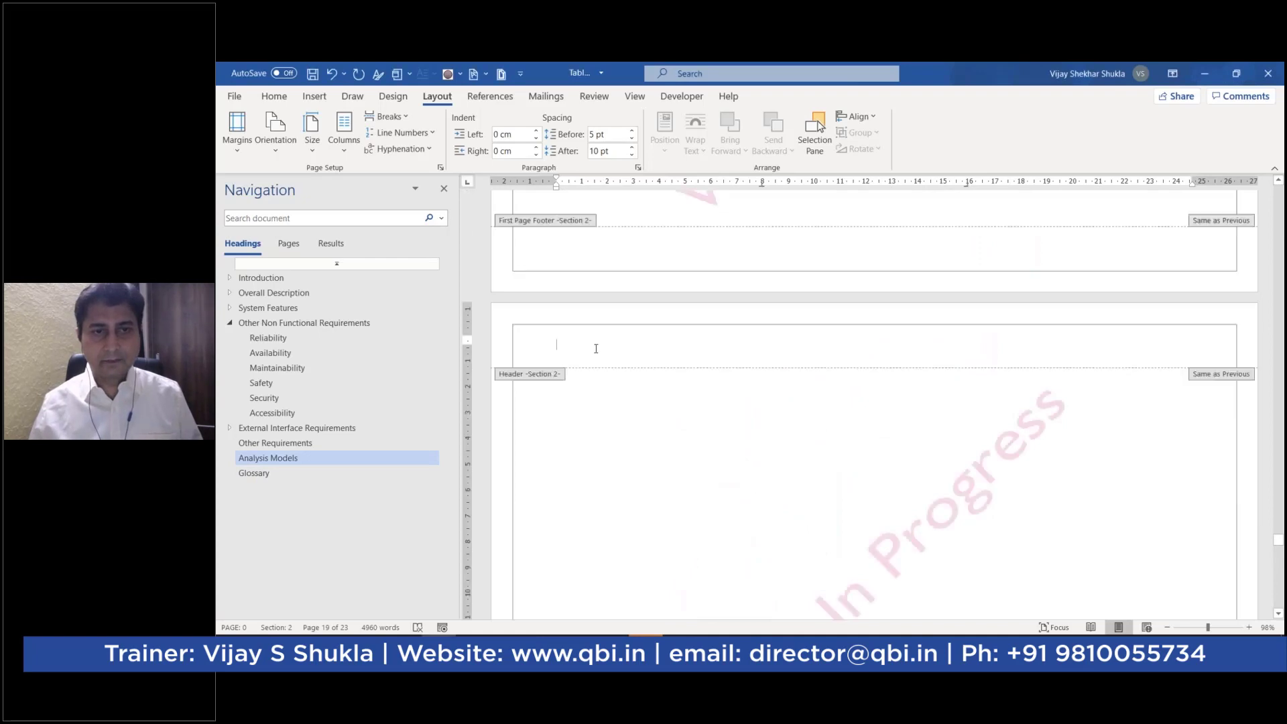
{"action": "double_click", "coordinate": [573, 395]}
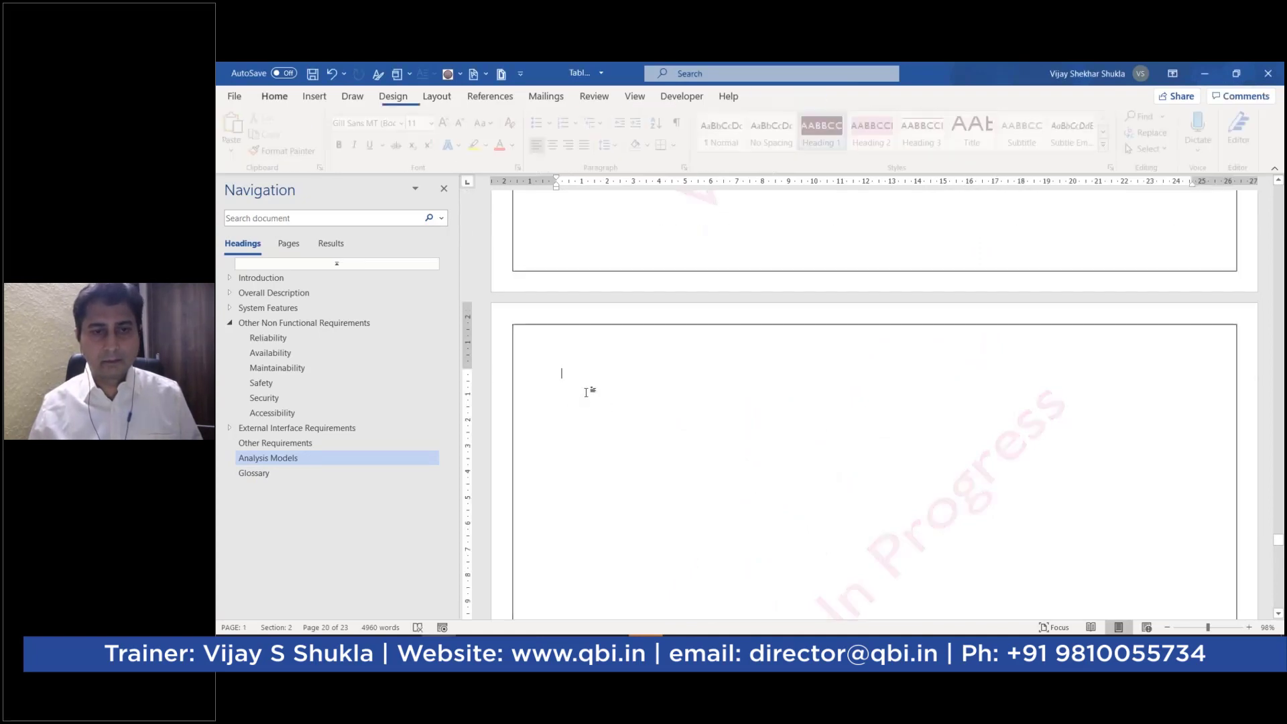
{"action": "left_click", "coordinate": [314, 98]}
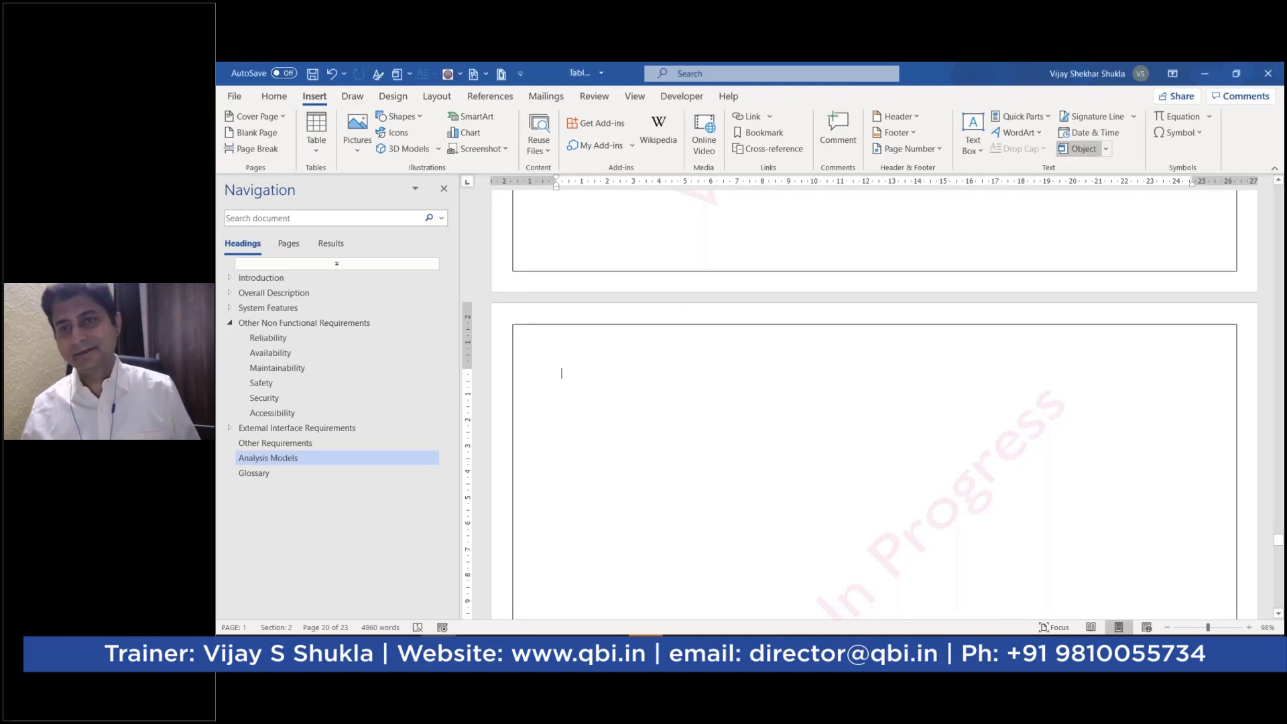
{"action": "left_click", "coordinate": [1075, 148]}
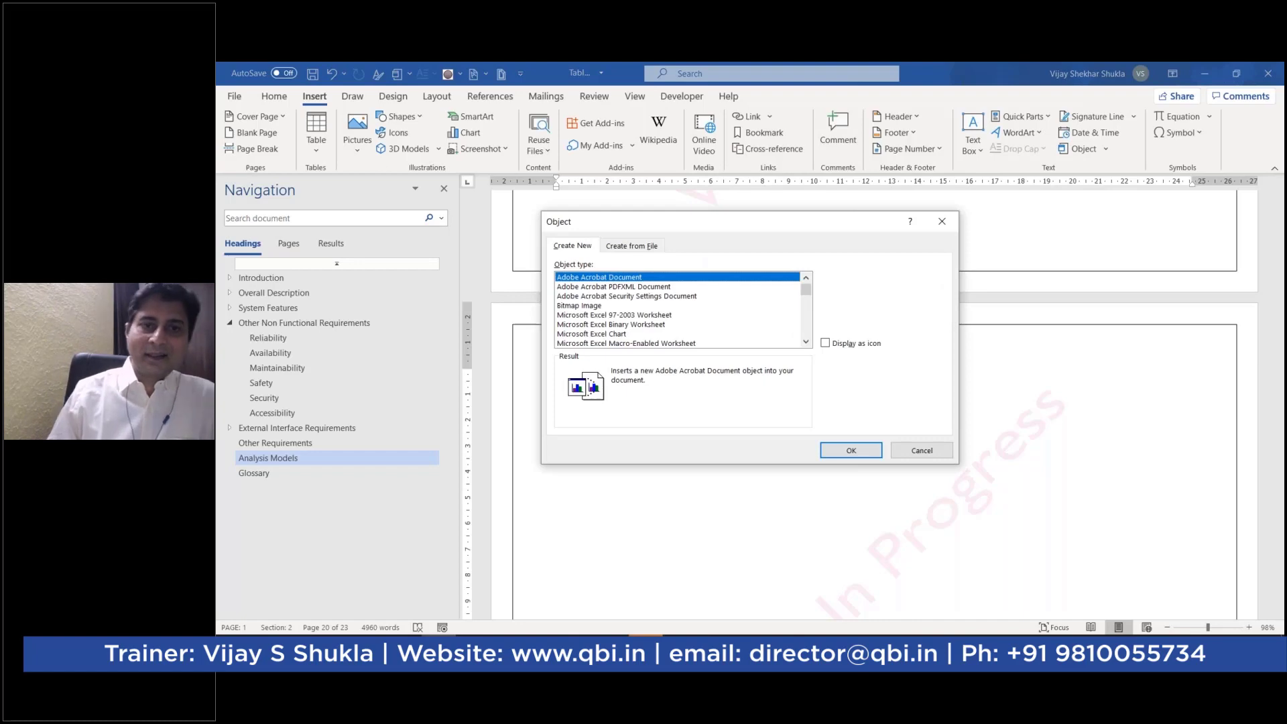
{"action": "left_click", "coordinate": [627, 249]}
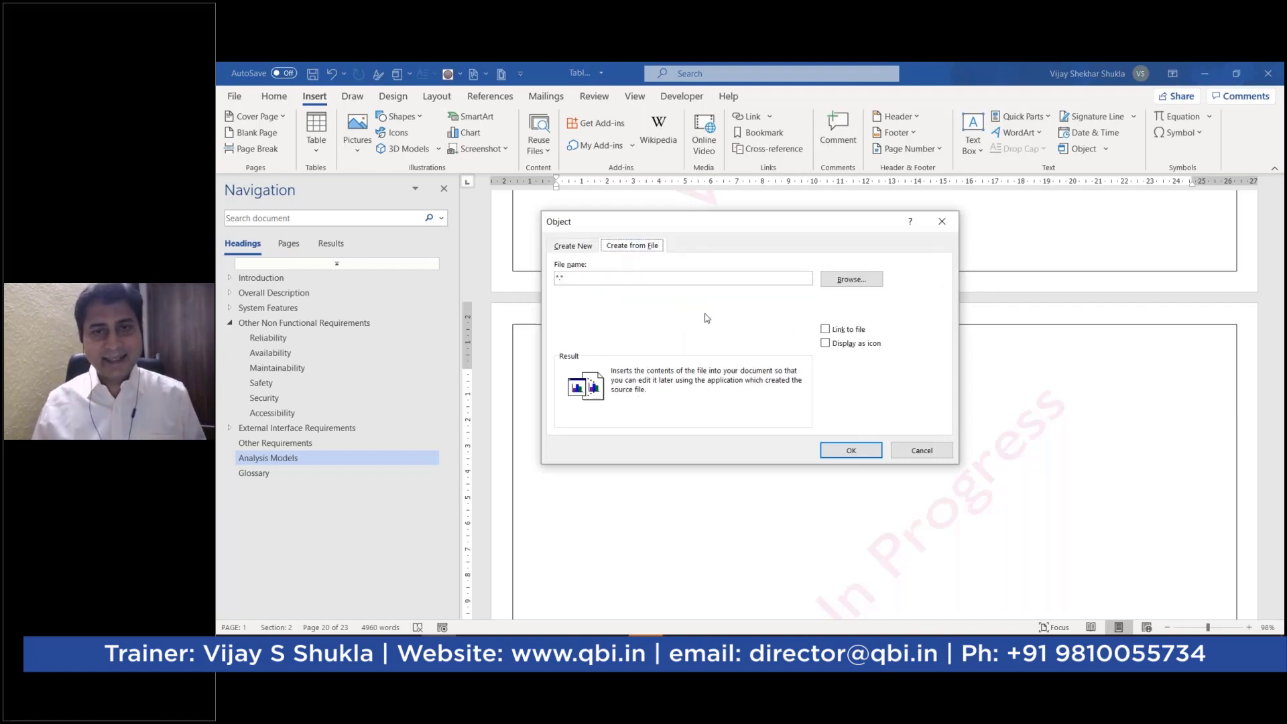
{"action": "left_click", "coordinate": [829, 330]}
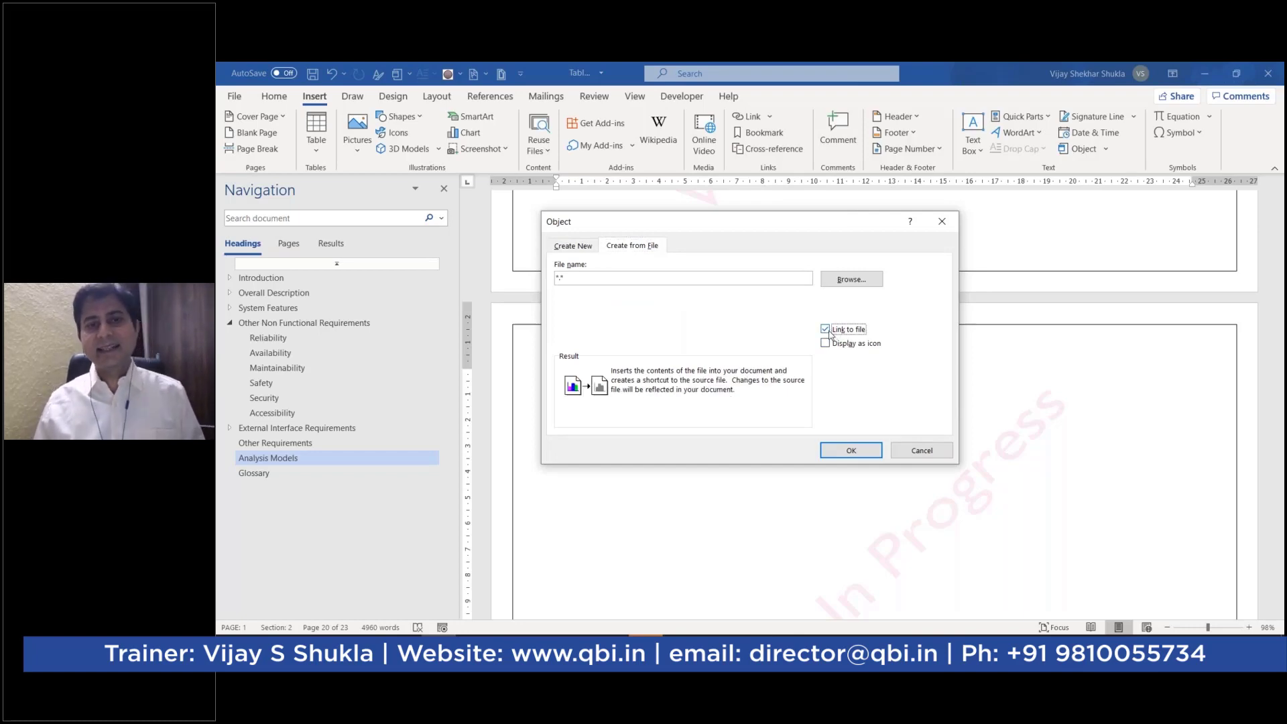
- Choose the Visio drawing activitydiagram from the Visio folder on the Desktop and insert it as the linked object
{"action": "left_click", "coordinate": [862, 280]}
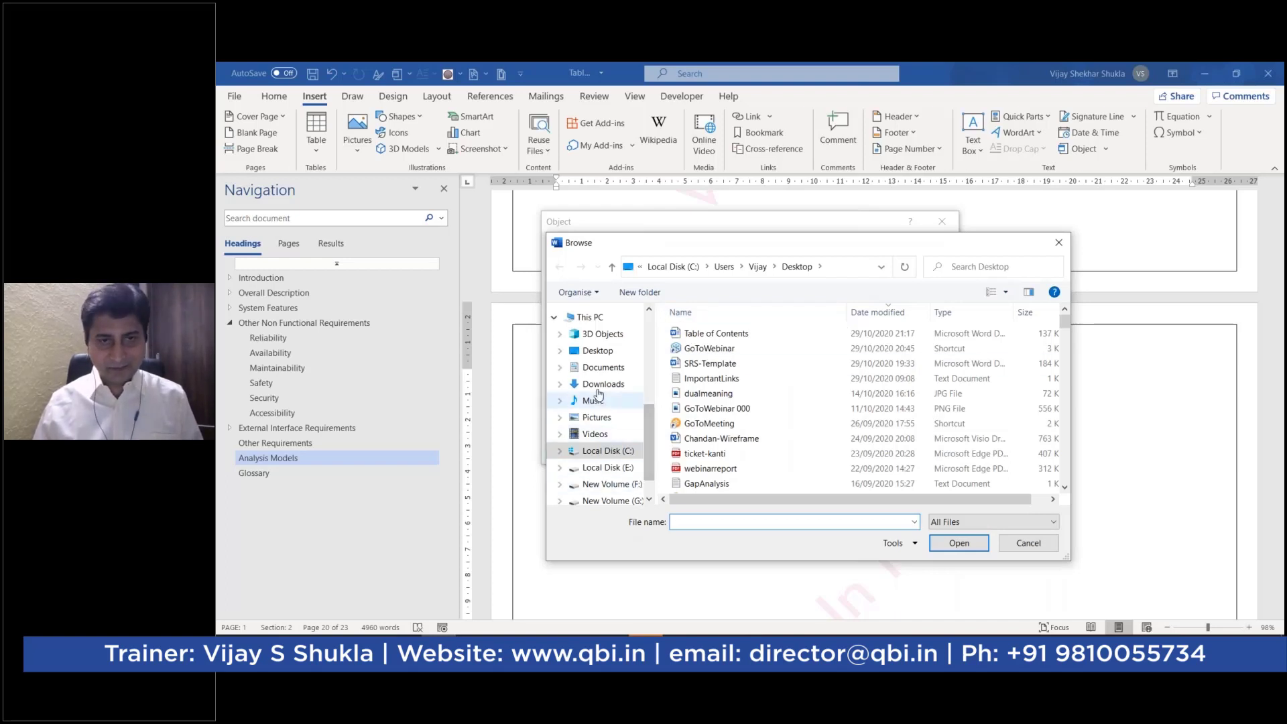
{"action": "left_click", "coordinate": [597, 354]}
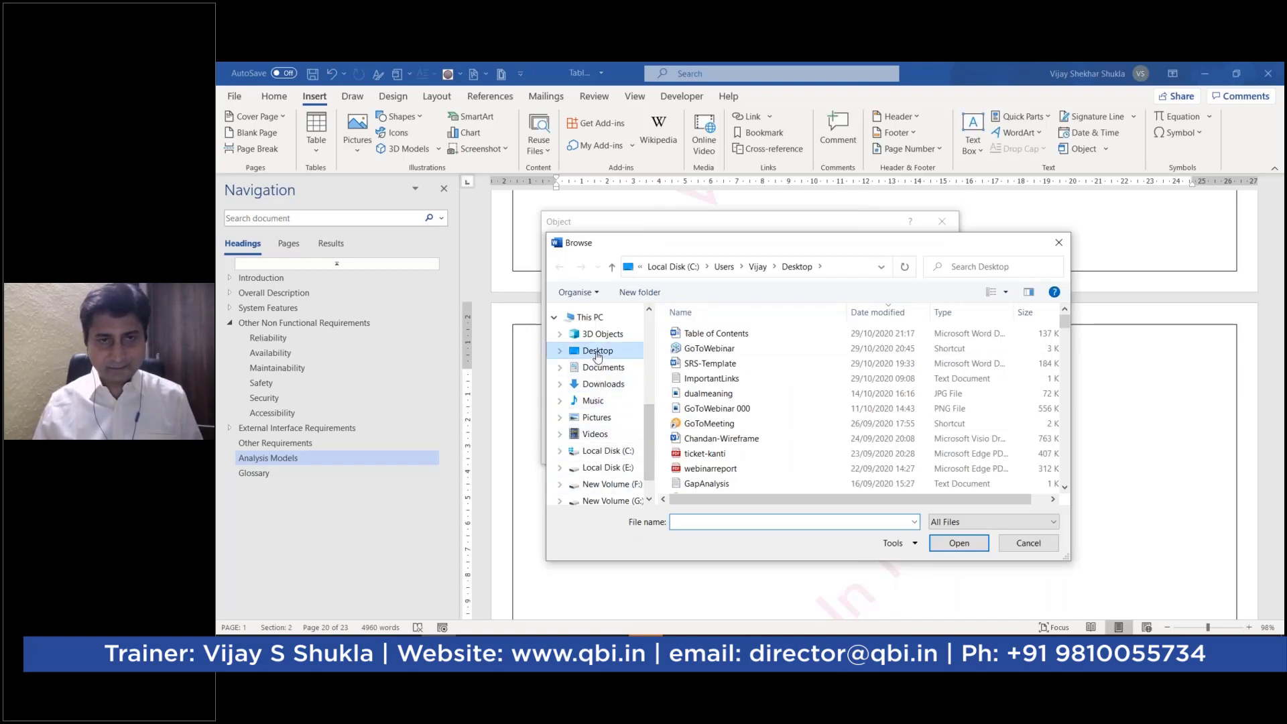
{"action": "left_click", "coordinate": [700, 410]}
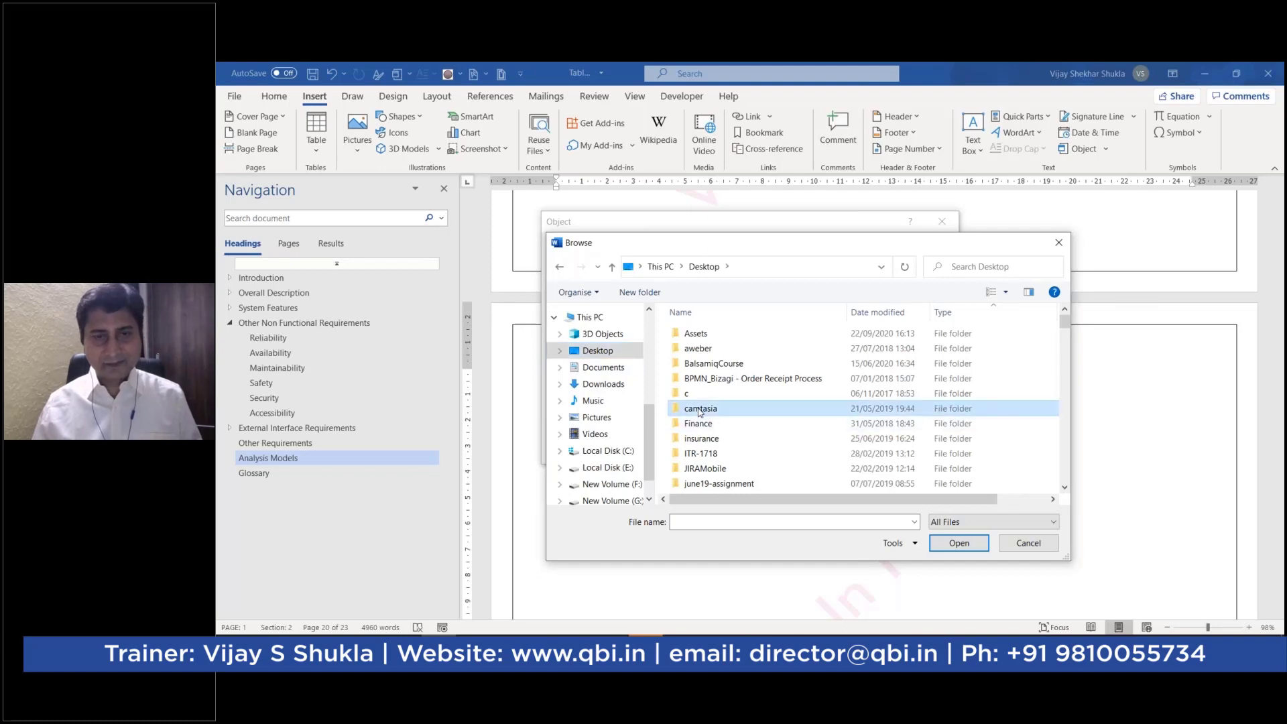
{"action": "scroll", "coordinate": [700, 410], "scroll_direction": "down", "scroll_amount": 10}
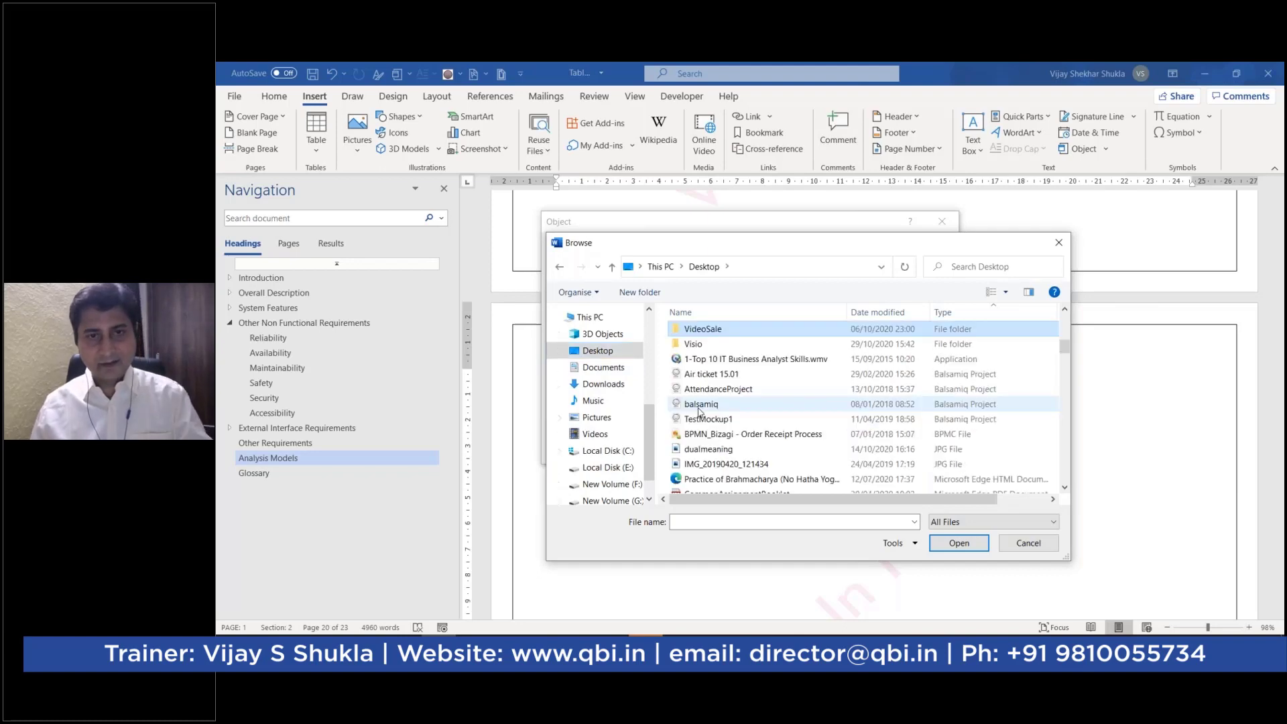
{"action": "double_click", "coordinate": [693, 344]}
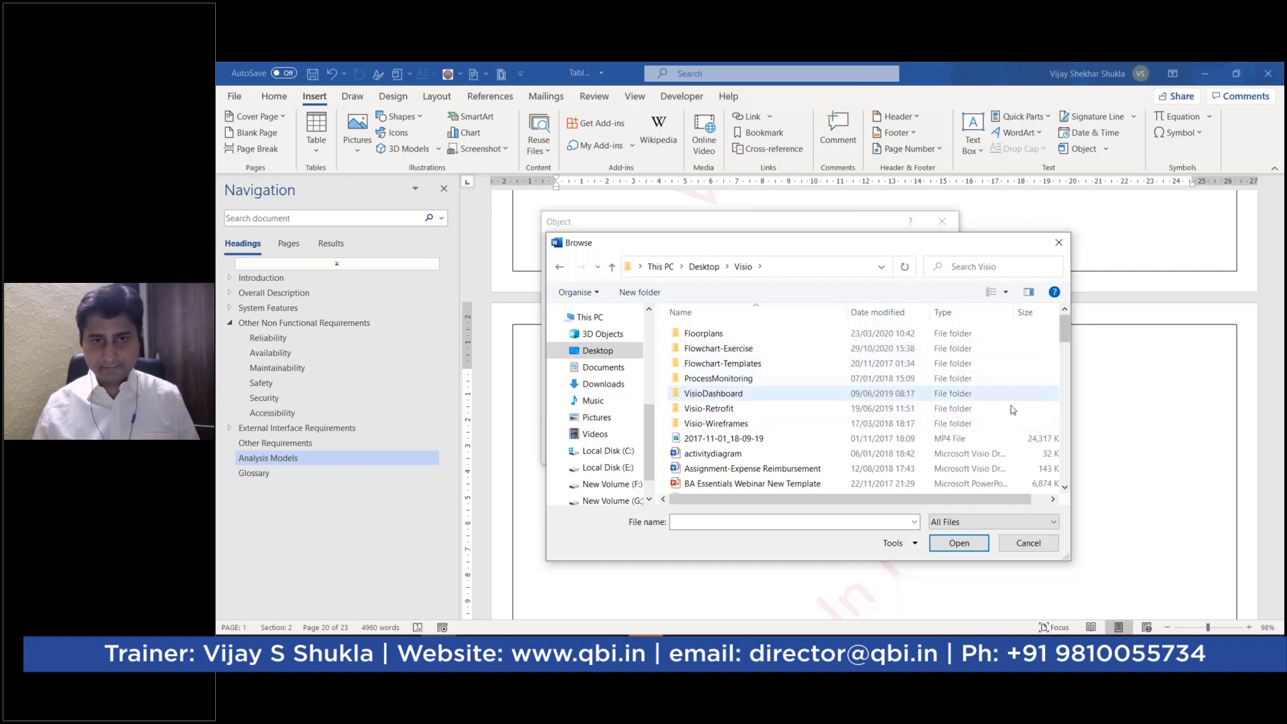
{"action": "left_click", "coordinate": [718, 453]}
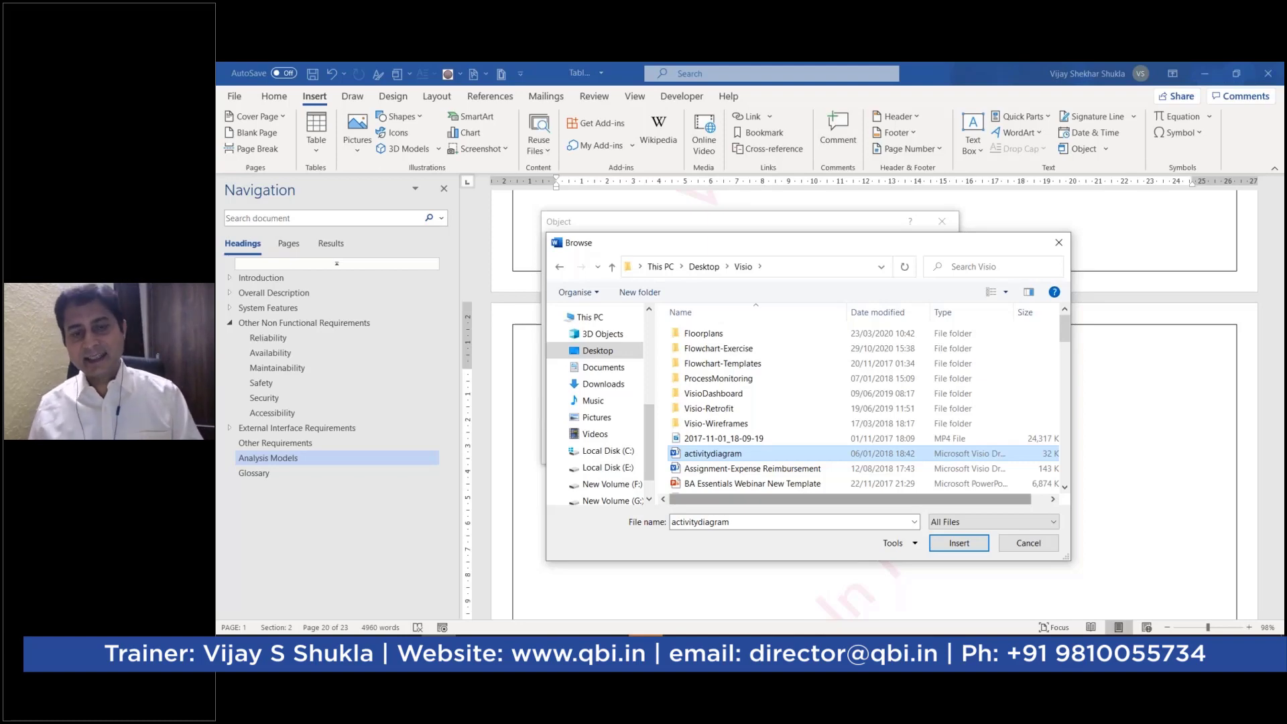
{"action": "left_click", "coordinate": [953, 548]}
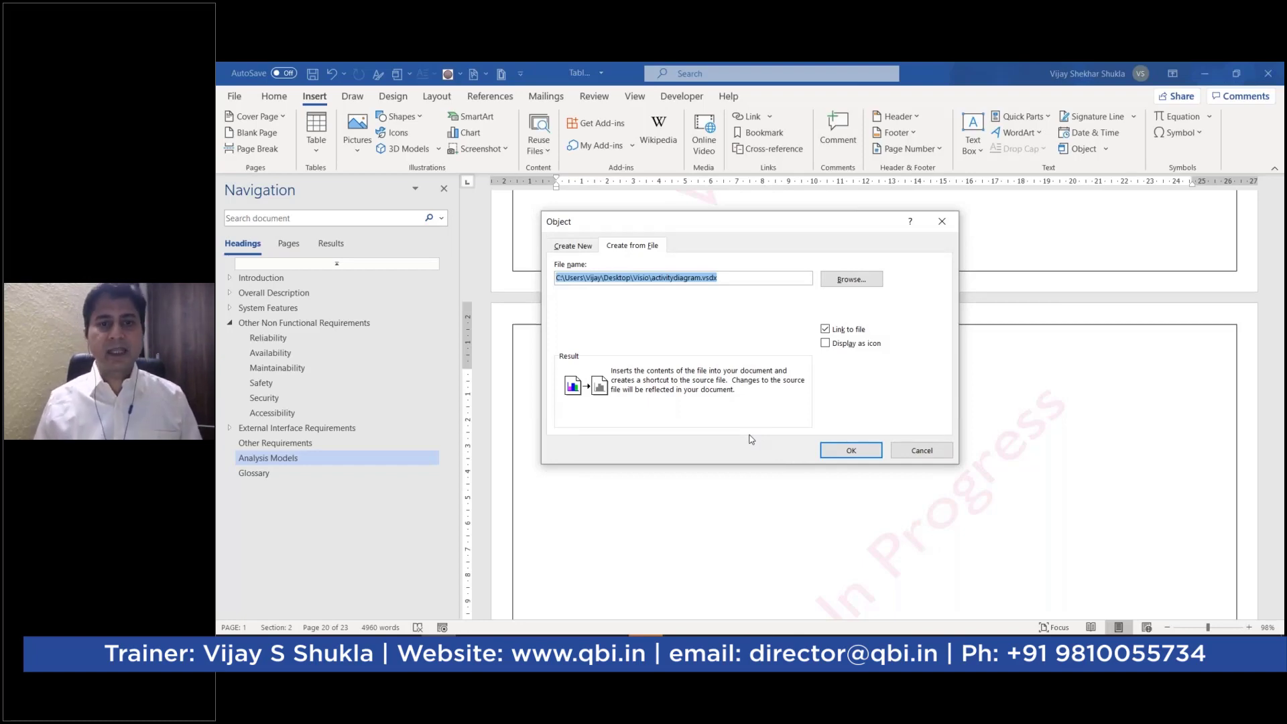
{"action": "left_click", "coordinate": [843, 452]}
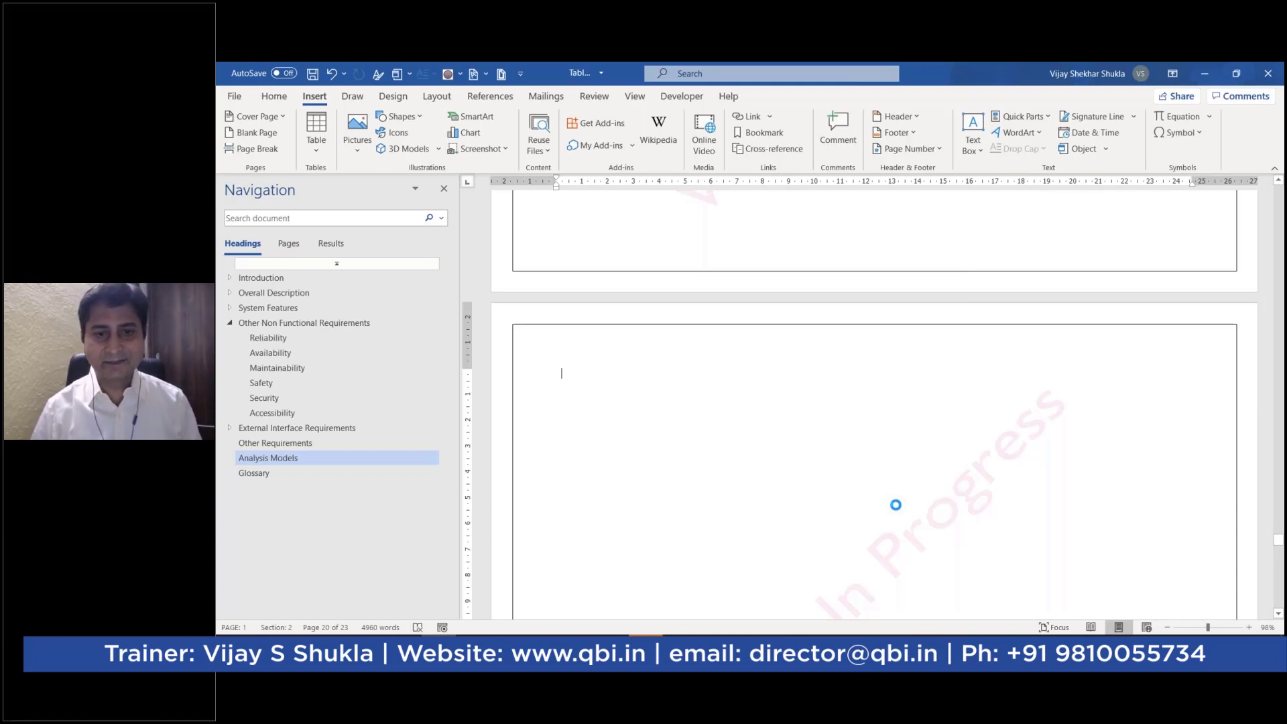
- Shrink the inserted activity diagram proportionally from its upper corner
{"action": "scroll", "coordinate": [980, 375], "scroll_direction": "up", "scroll_amount": 8}
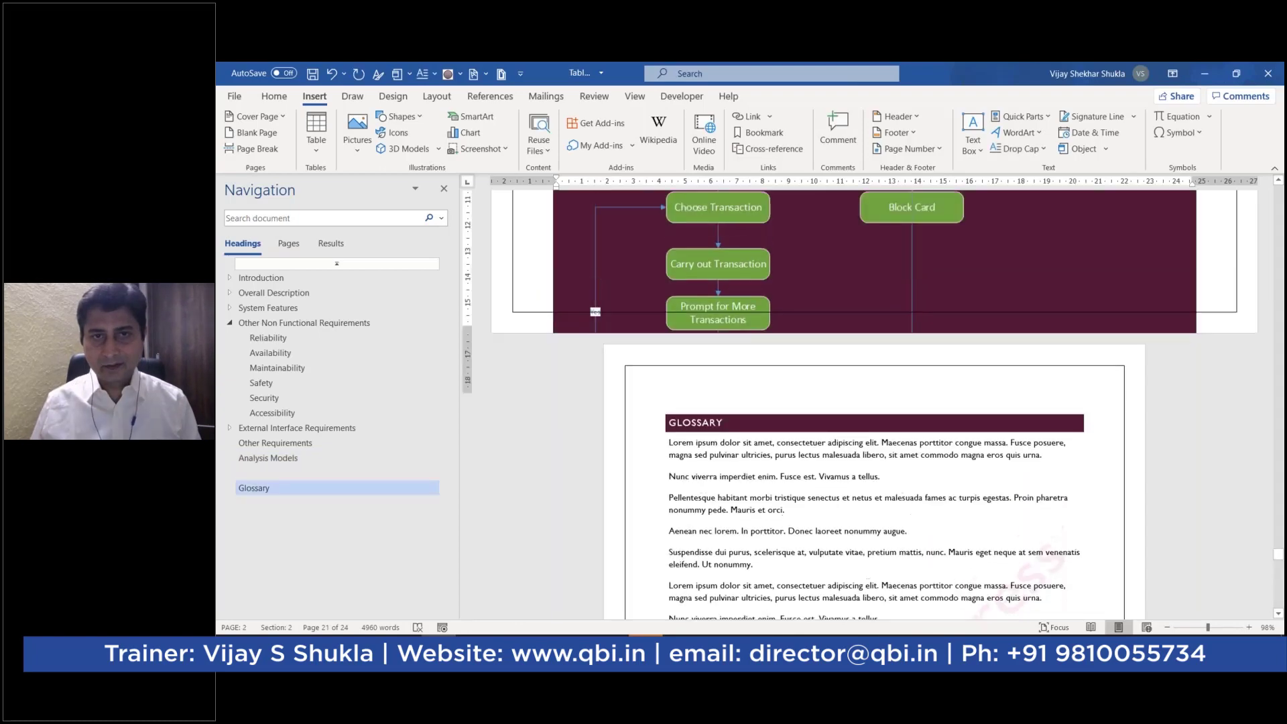
{"action": "scroll", "coordinate": [981, 375], "scroll_direction": "up", "scroll_amount": 3}
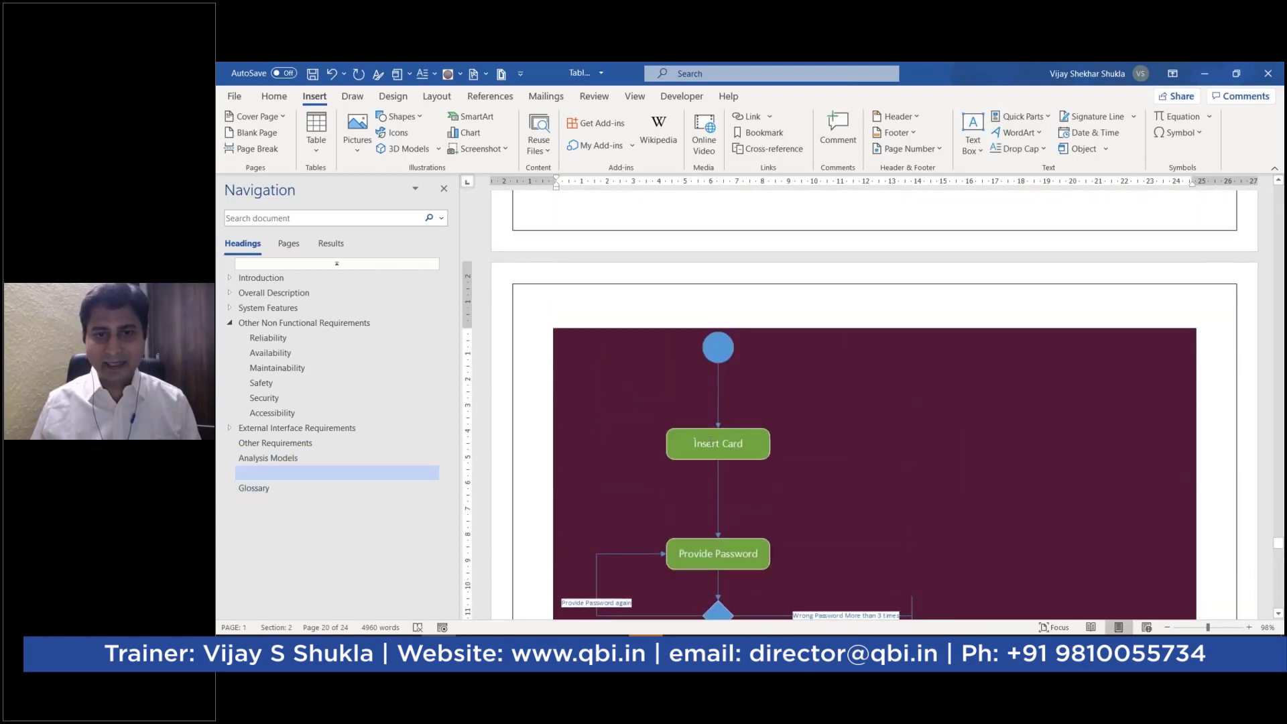
{"action": "left_click", "coordinate": [958, 336]}
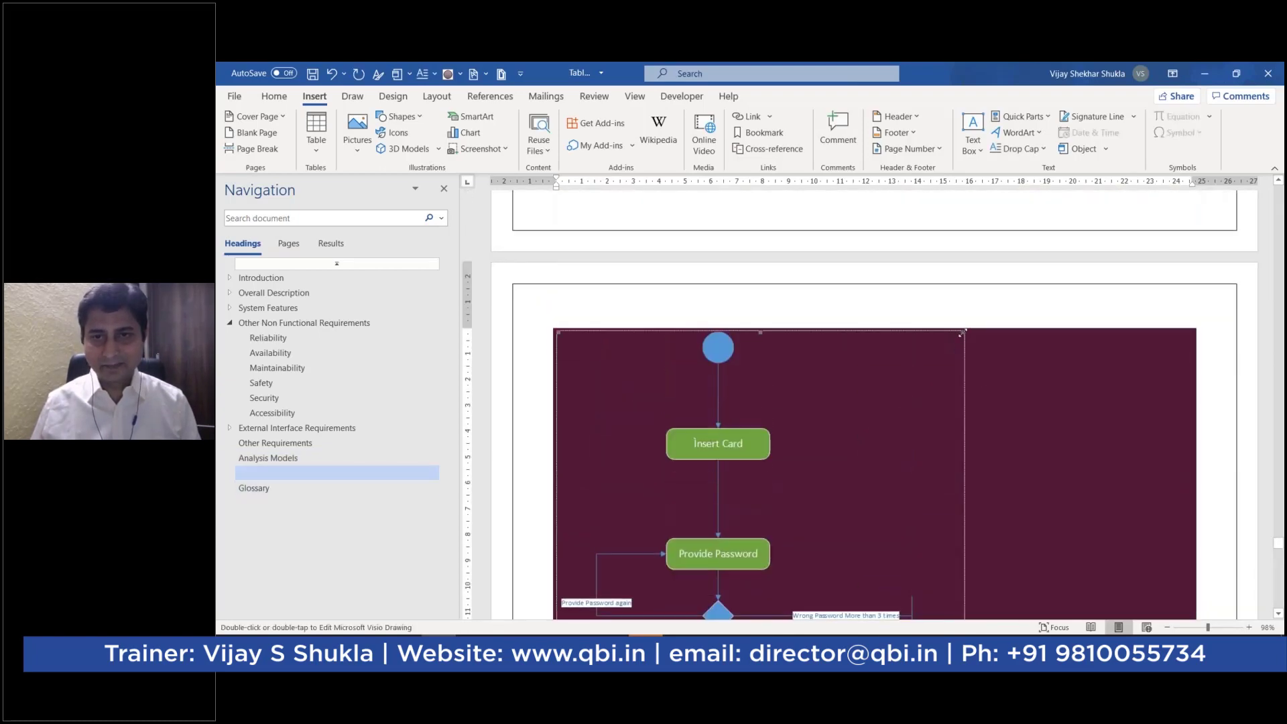
{"action": "left_click_drag", "start_coordinate": [955, 338], "coordinate": [815, 467]}
{"action": "scroll", "coordinate": [815, 467], "scroll_direction": "down", "scroll_amount": 5}
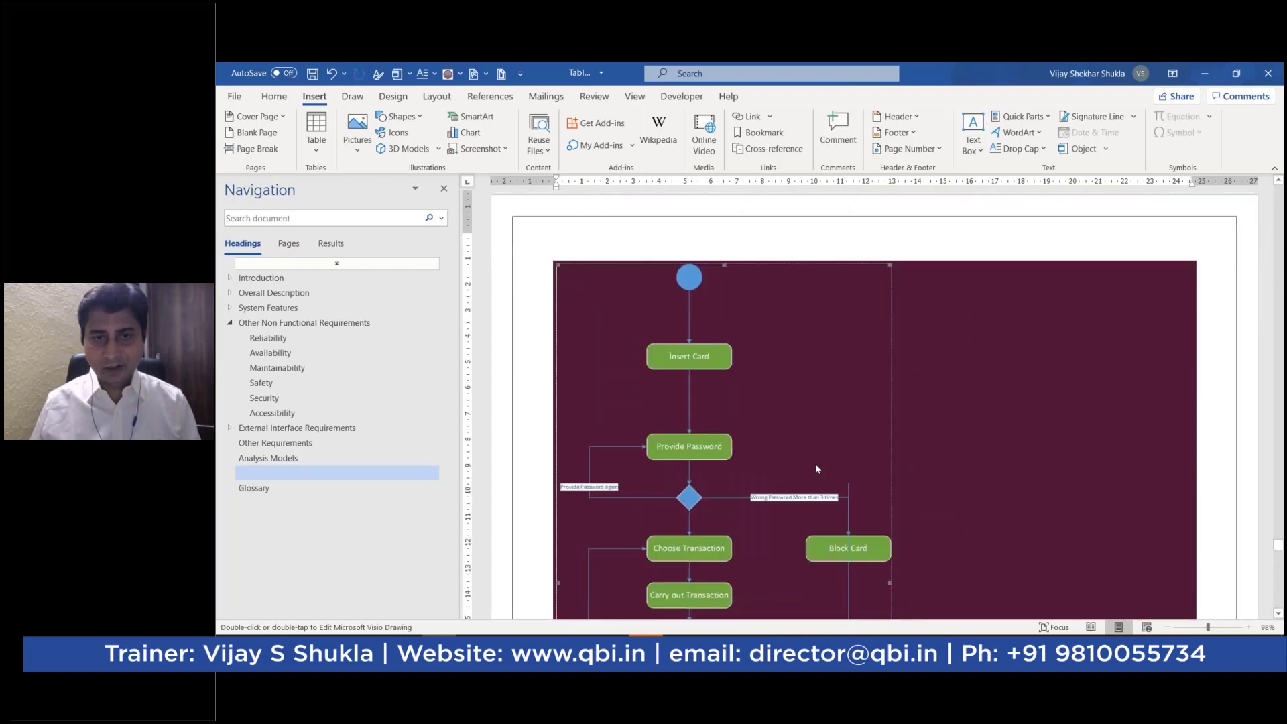
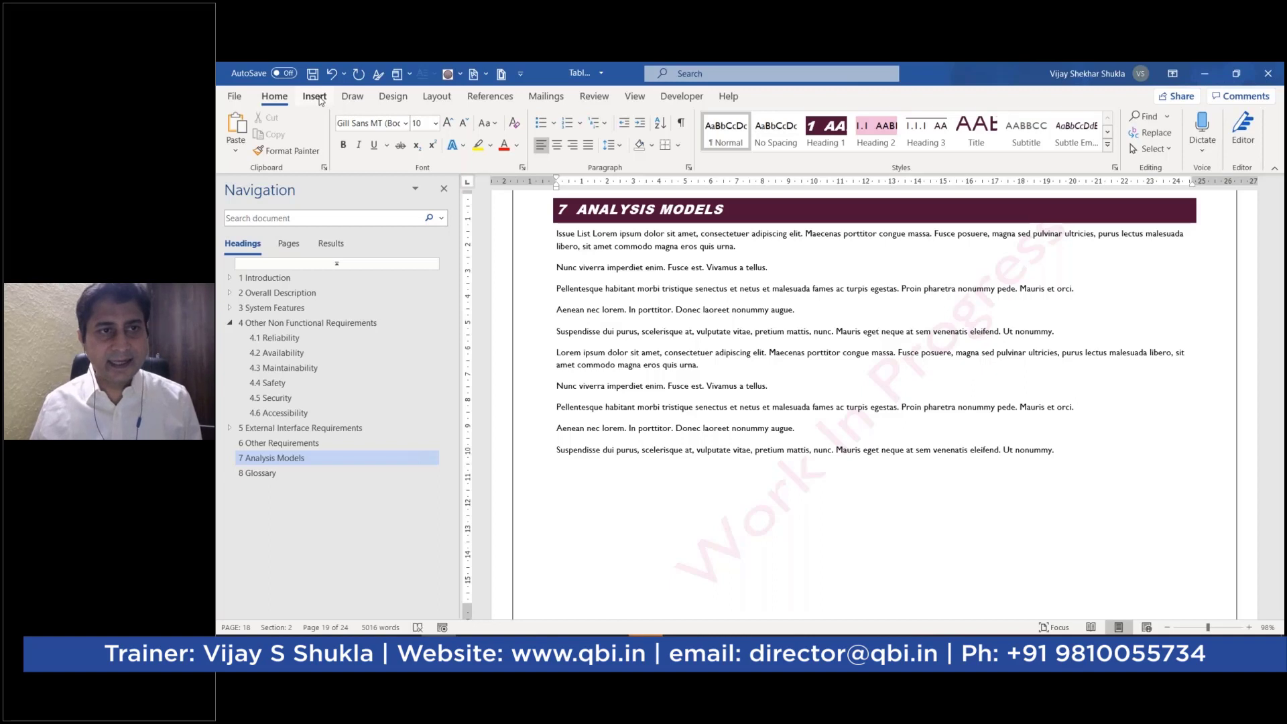
- Insert the saved AutoText signature entry below the last paragraph of the Analysis Models section
{"action": "left_click", "coordinate": [315, 97]}
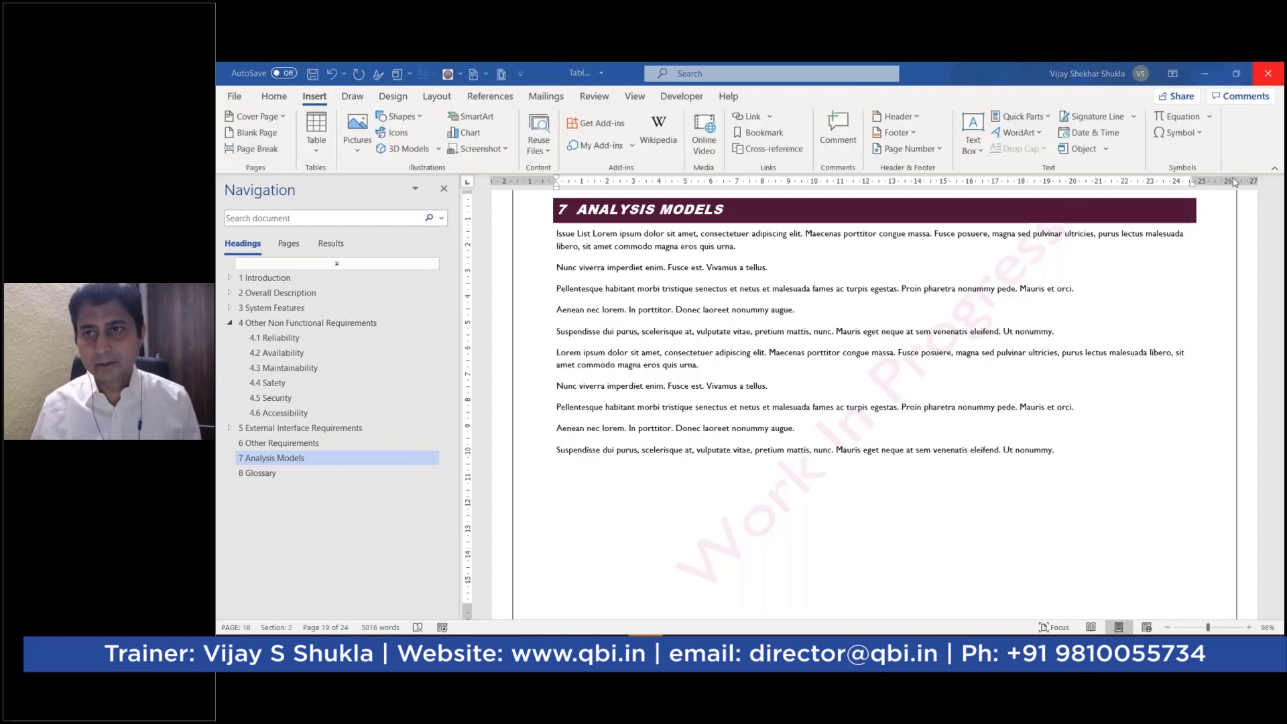
{"action": "left_click", "coordinate": [1048, 118]}
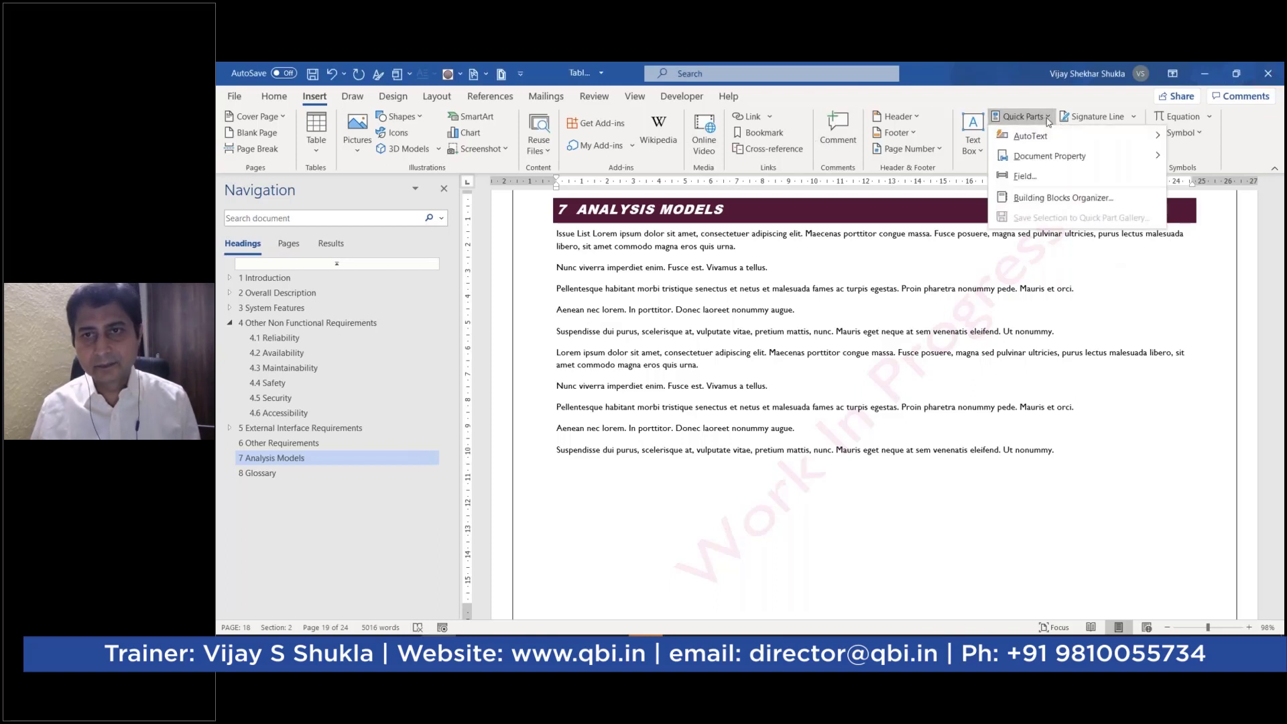
{"action": "mouse_move", "coordinate": [1041, 137]}
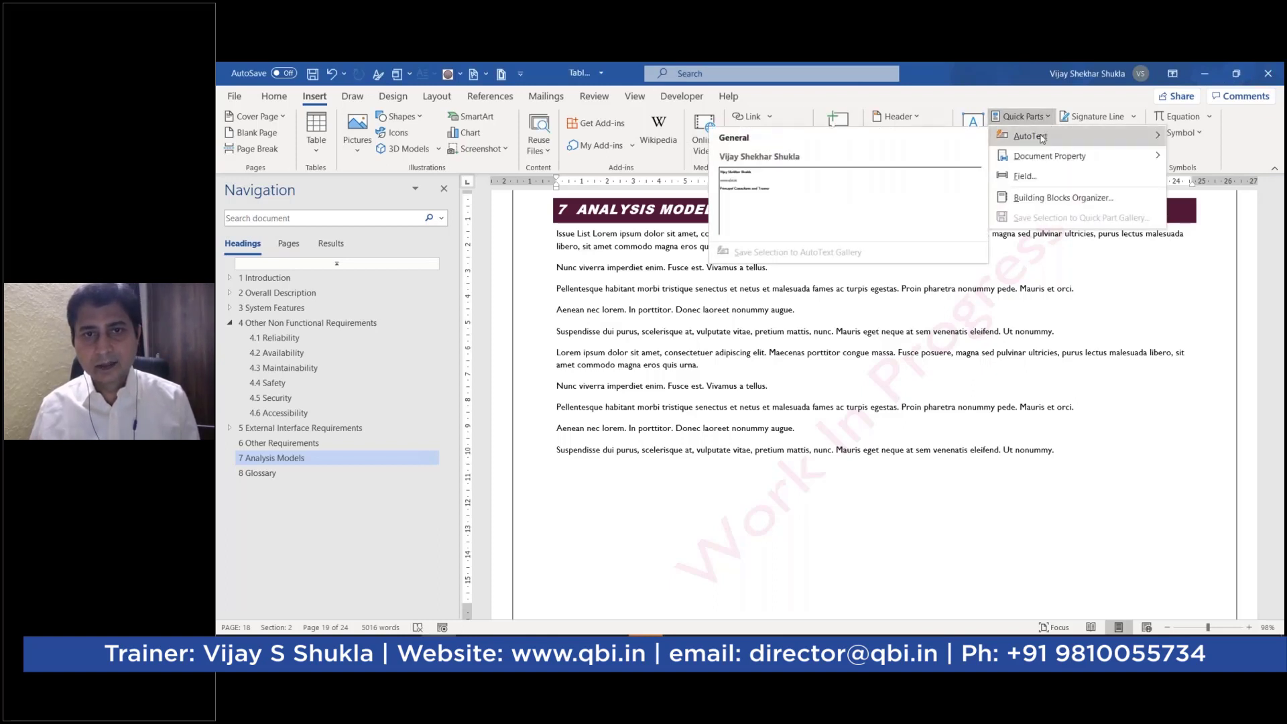
{"action": "left_click", "coordinate": [797, 200]}
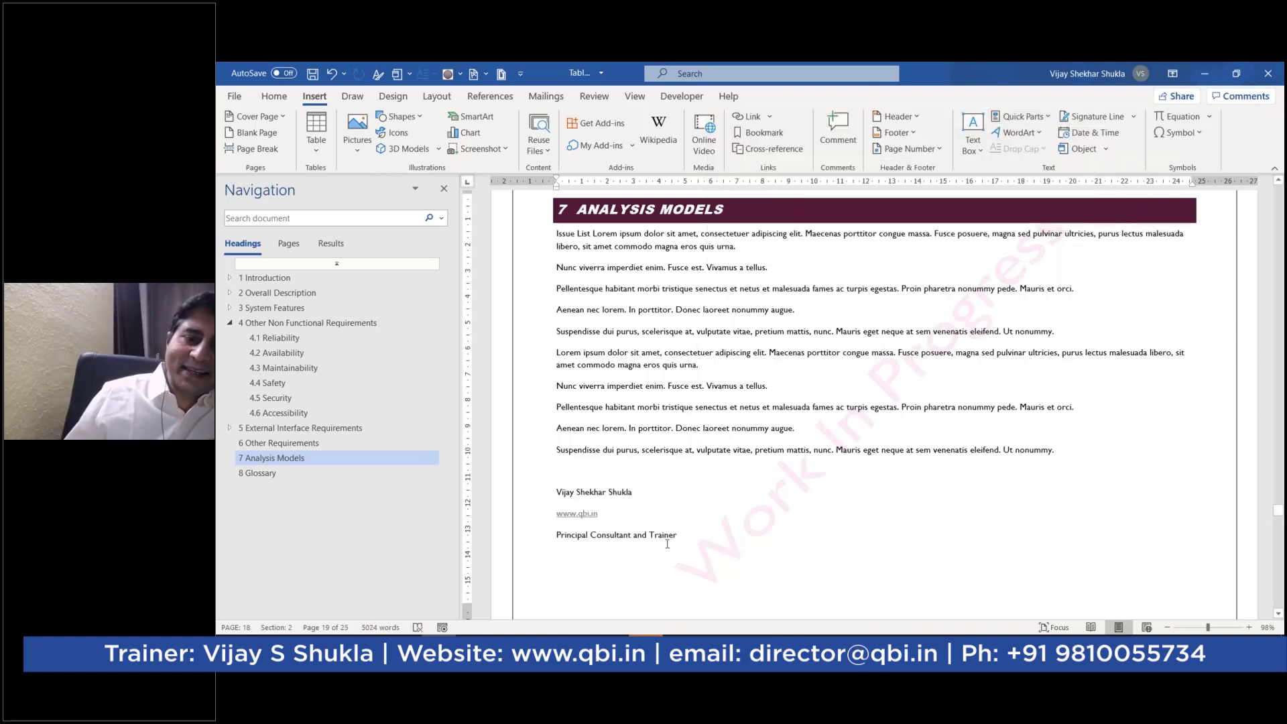
- Delete the three inserted signature lines below the Analysis Models text
{"action": "key", "text": "BackSpace"}
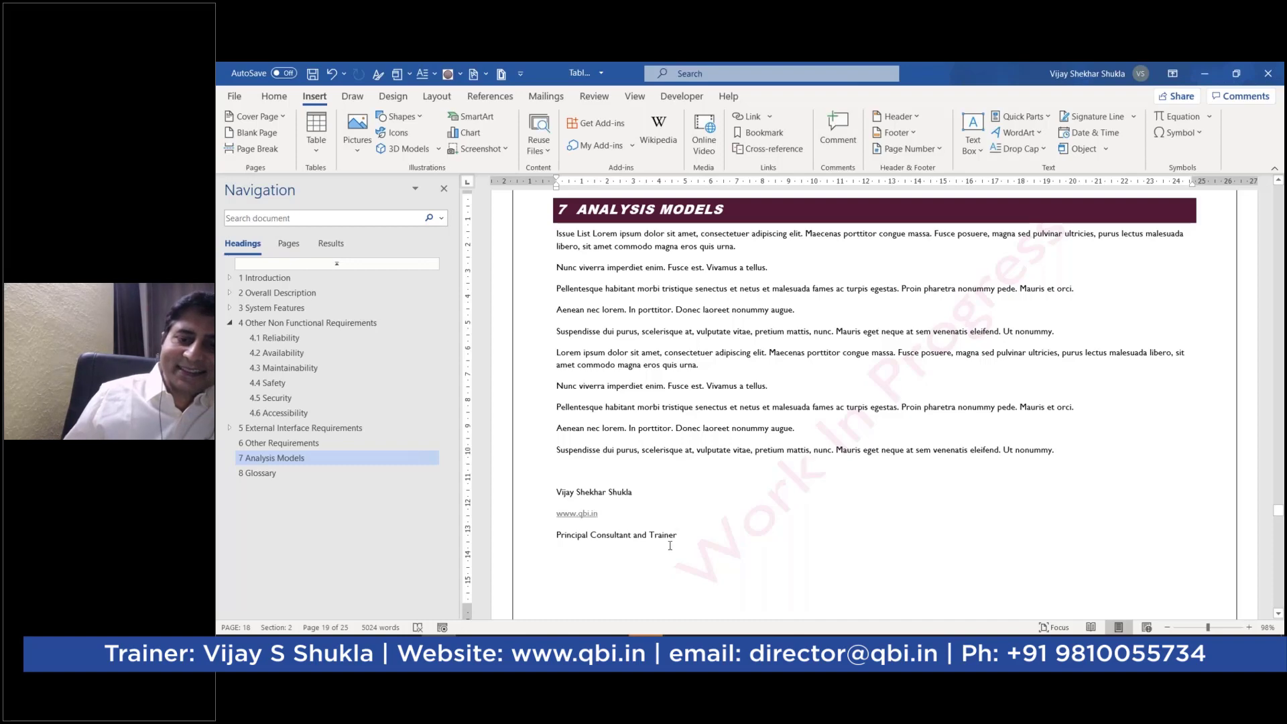
{"action": "key", "text": "ctrl+z"}
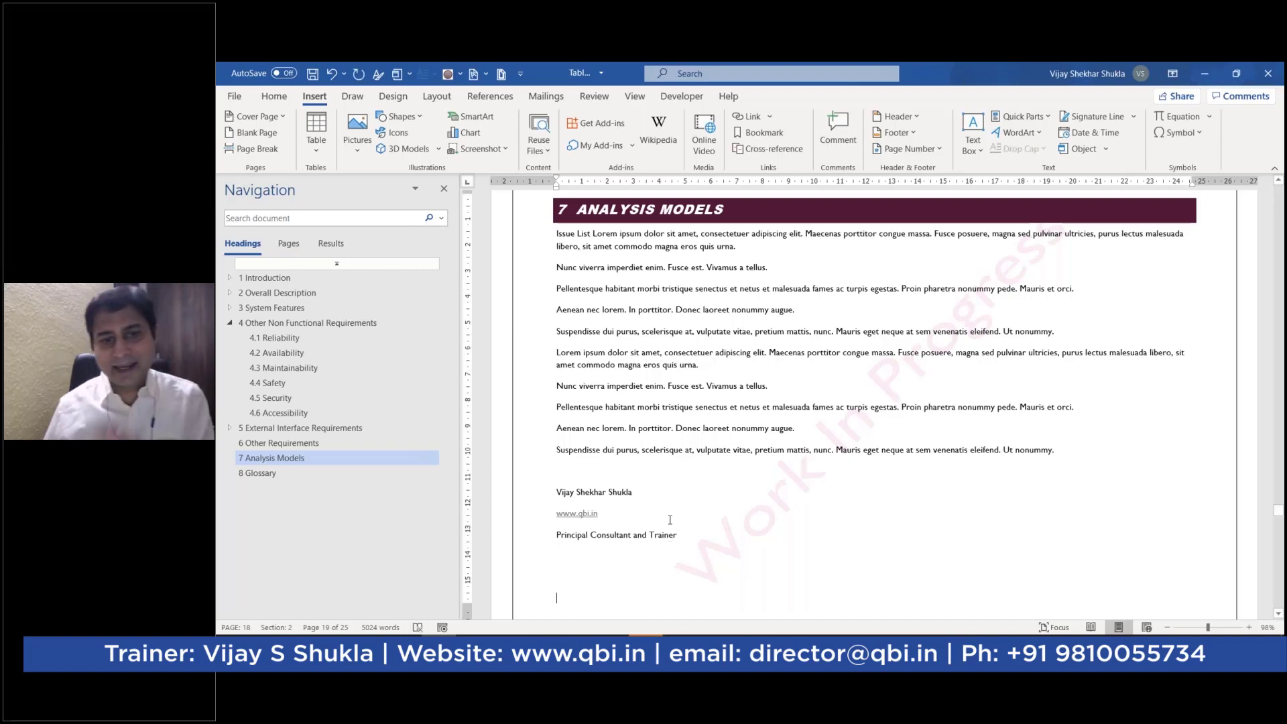
{"action": "left_click_drag", "start_coordinate": [677, 536], "coordinate": [559, 491]}
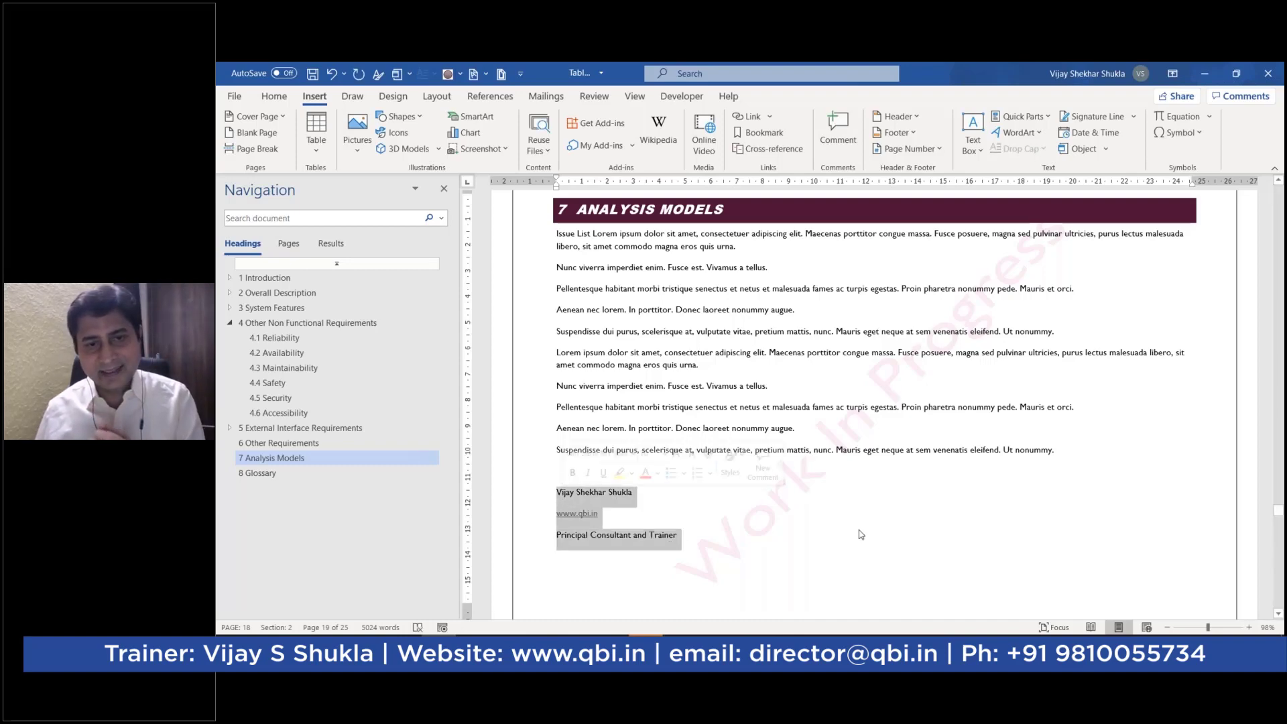
{"action": "key", "text": "BackSpace"}
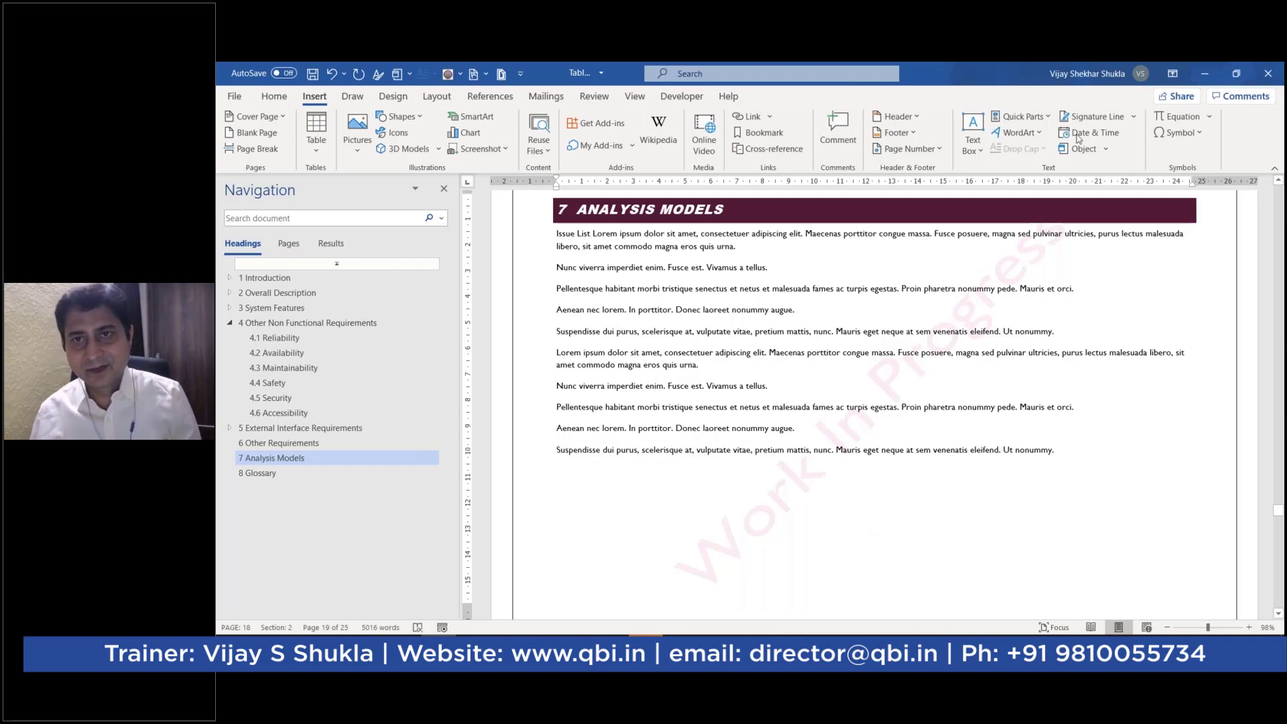
- Save the four selected dummy-text paragraphs to the Quick Part gallery as a new building block with the default name and settings
{"action": "left_click", "coordinate": [1043, 117]}
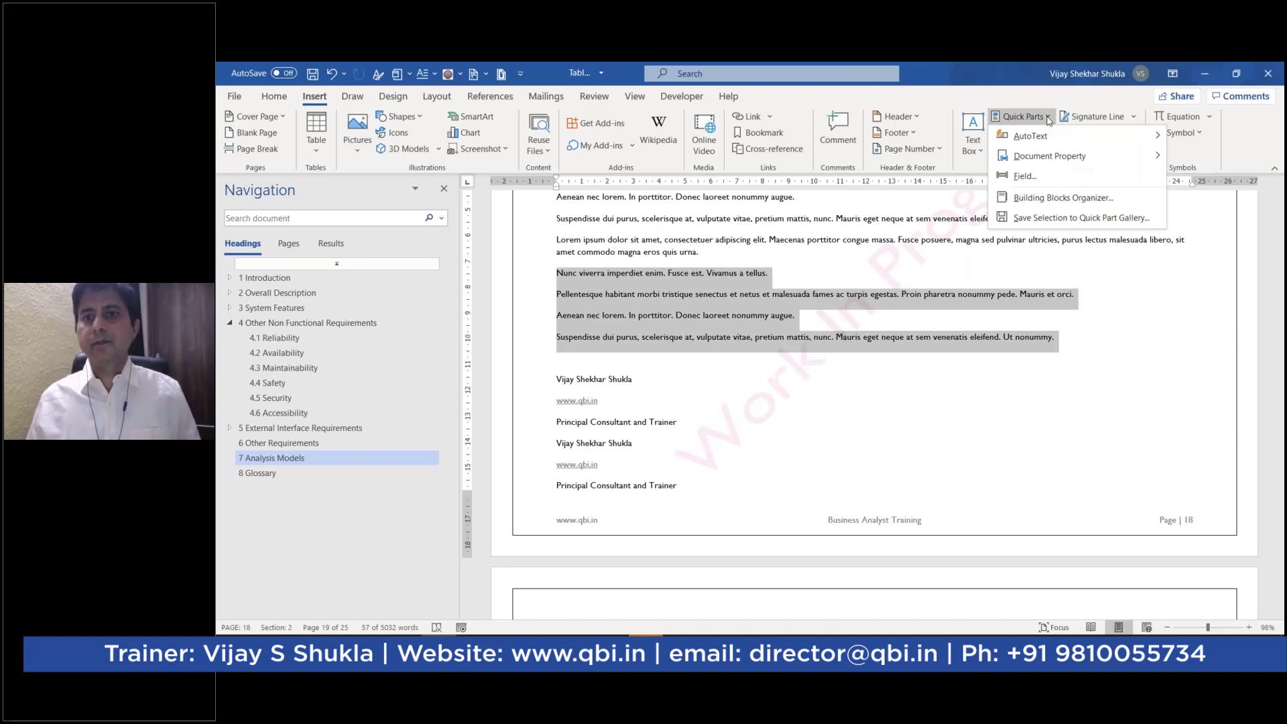
{"action": "mouse_move", "coordinate": [1049, 137]}
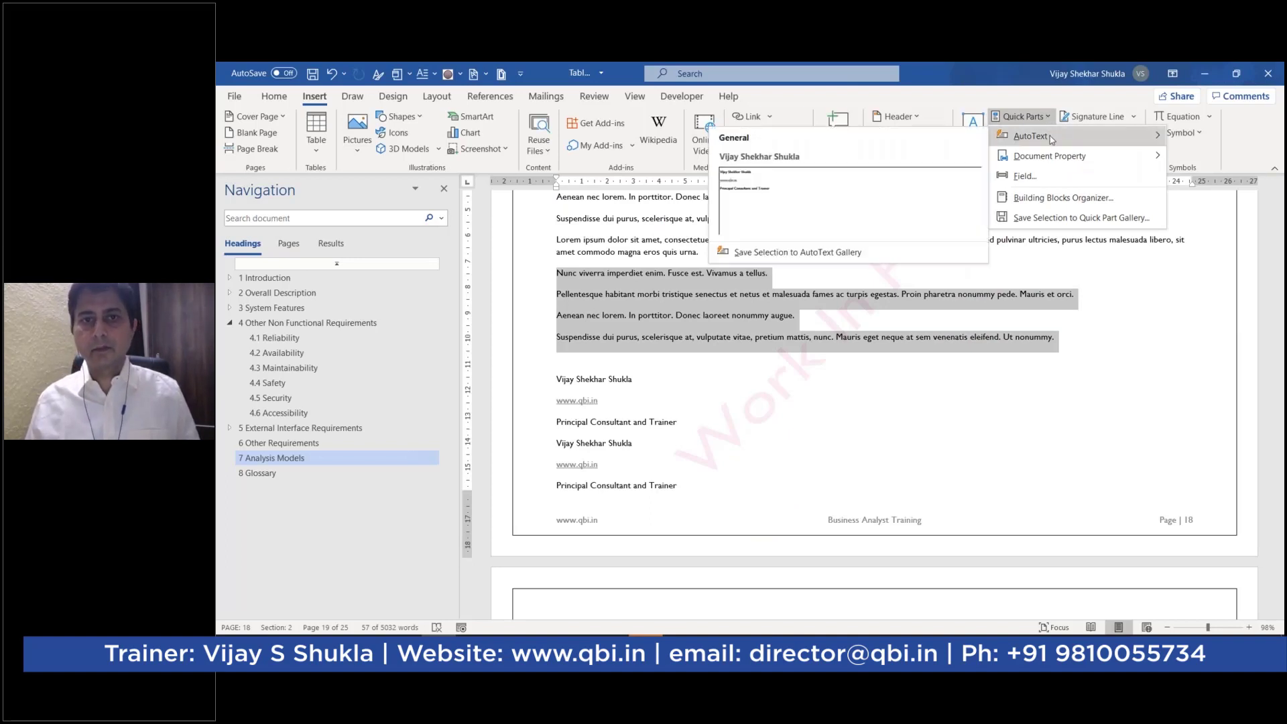
{"action": "mouse_move", "coordinate": [1054, 167]}
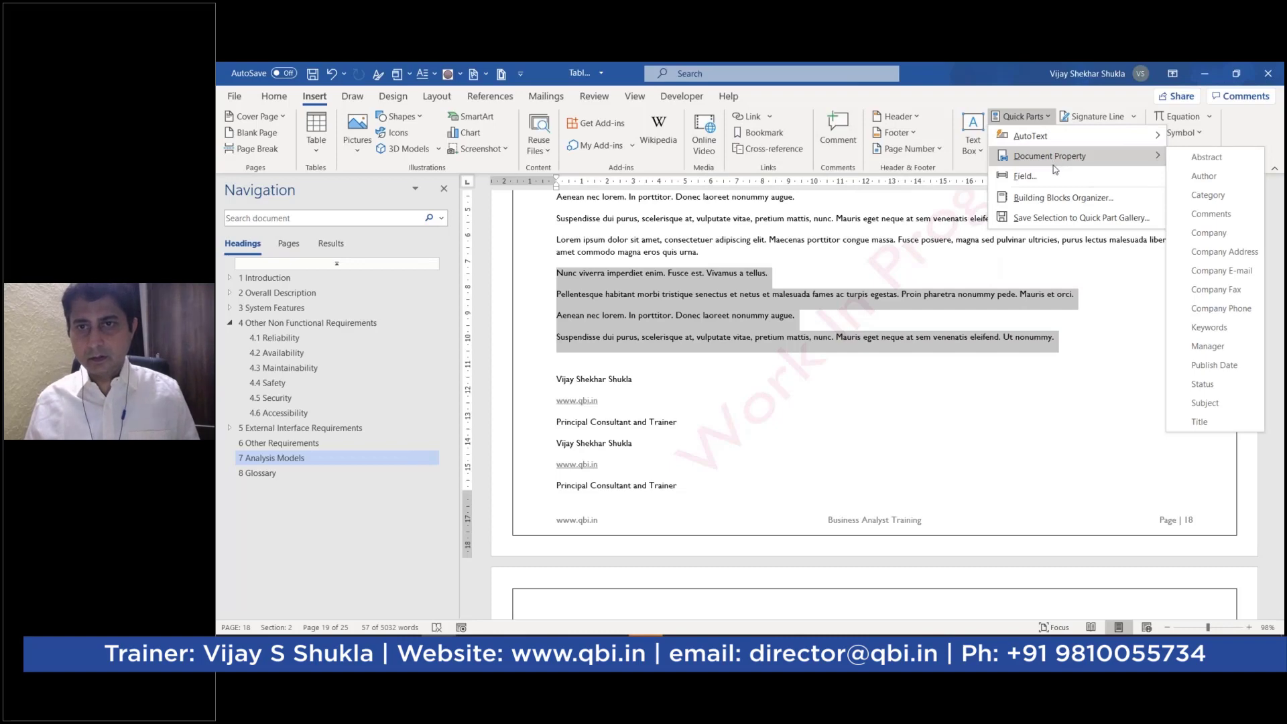
{"action": "left_click", "coordinate": [1048, 218]}
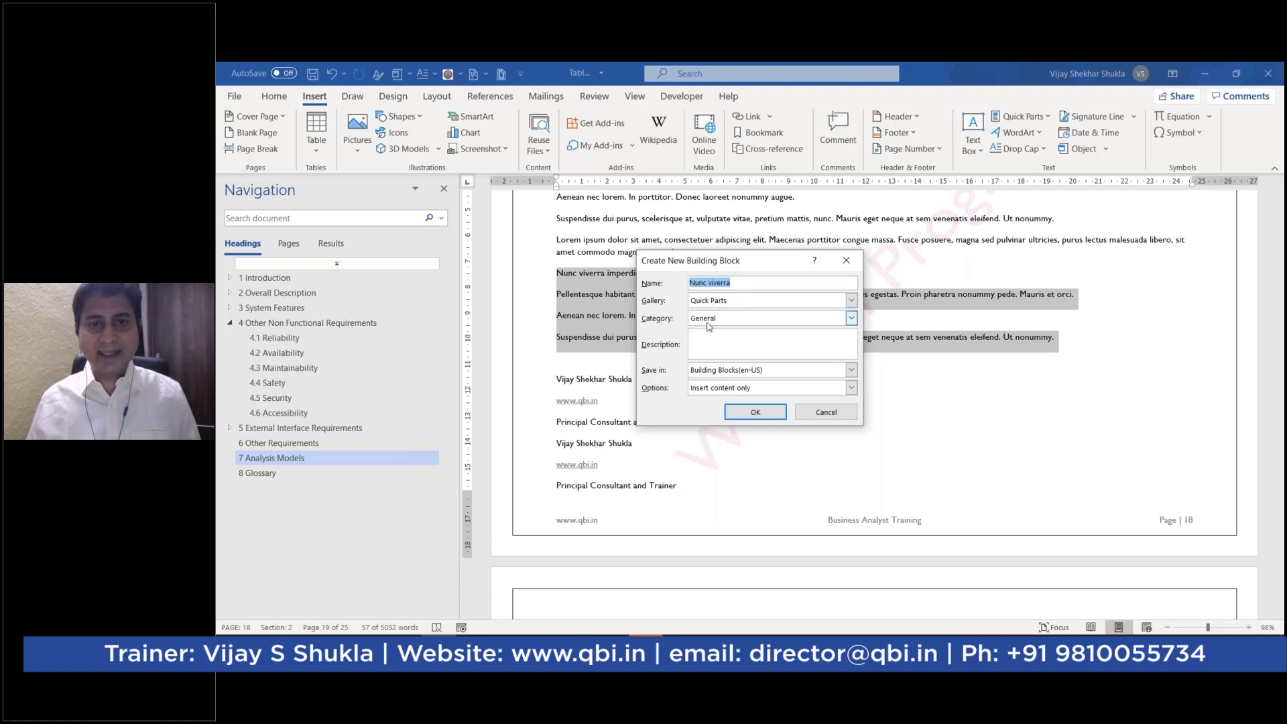
{"action": "left_click", "coordinate": [754, 411]}
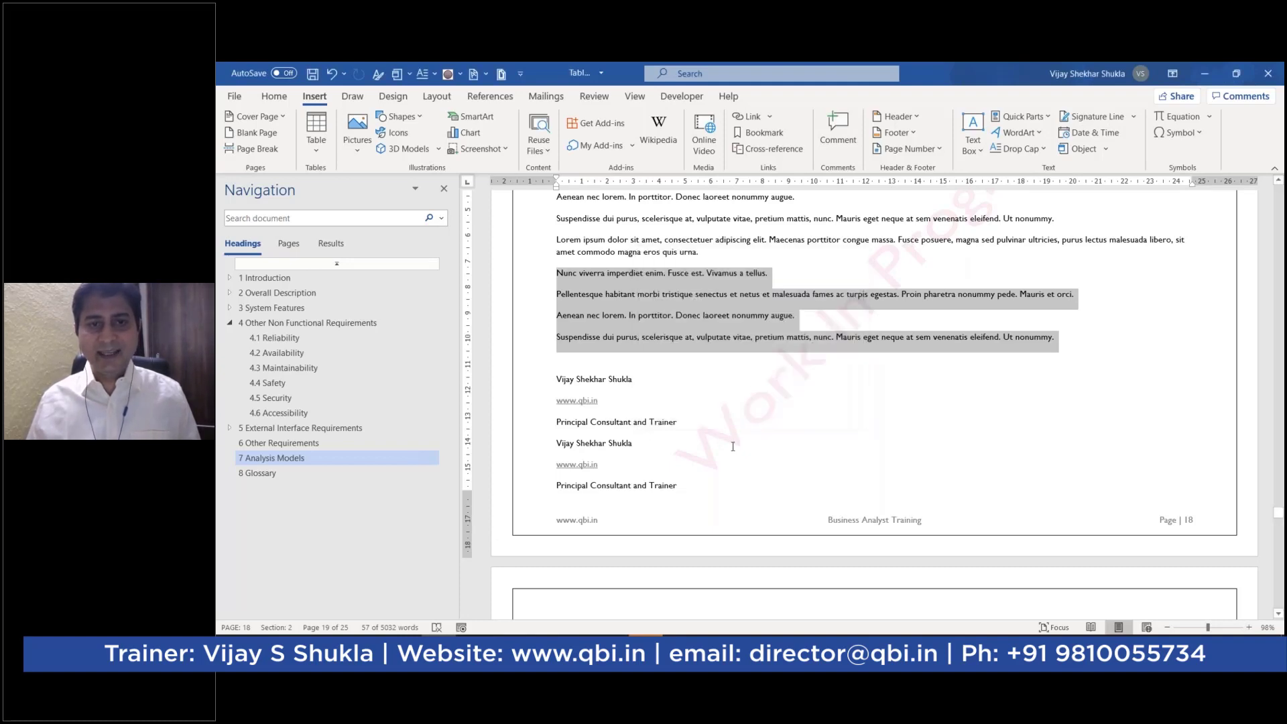
- Insert the saved Nunc viverra Quick Part on the blank page following the signature lines
{"action": "scroll", "coordinate": [859, 388], "scroll_direction": "down", "scroll_amount": 1}
{"action": "scroll", "coordinate": [669, 431], "scroll_direction": "down", "scroll_amount": 5}
{"action": "left_click", "coordinate": [600, 396]}
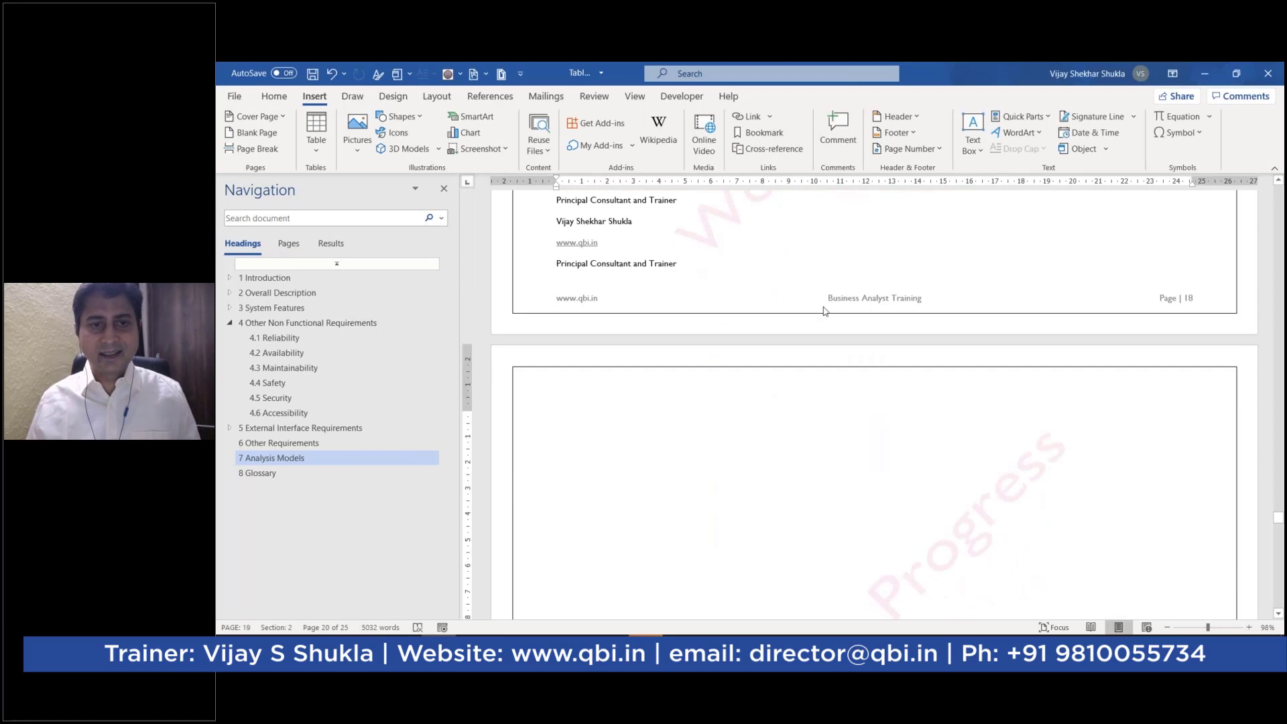
{"action": "left_click", "coordinate": [1045, 118]}
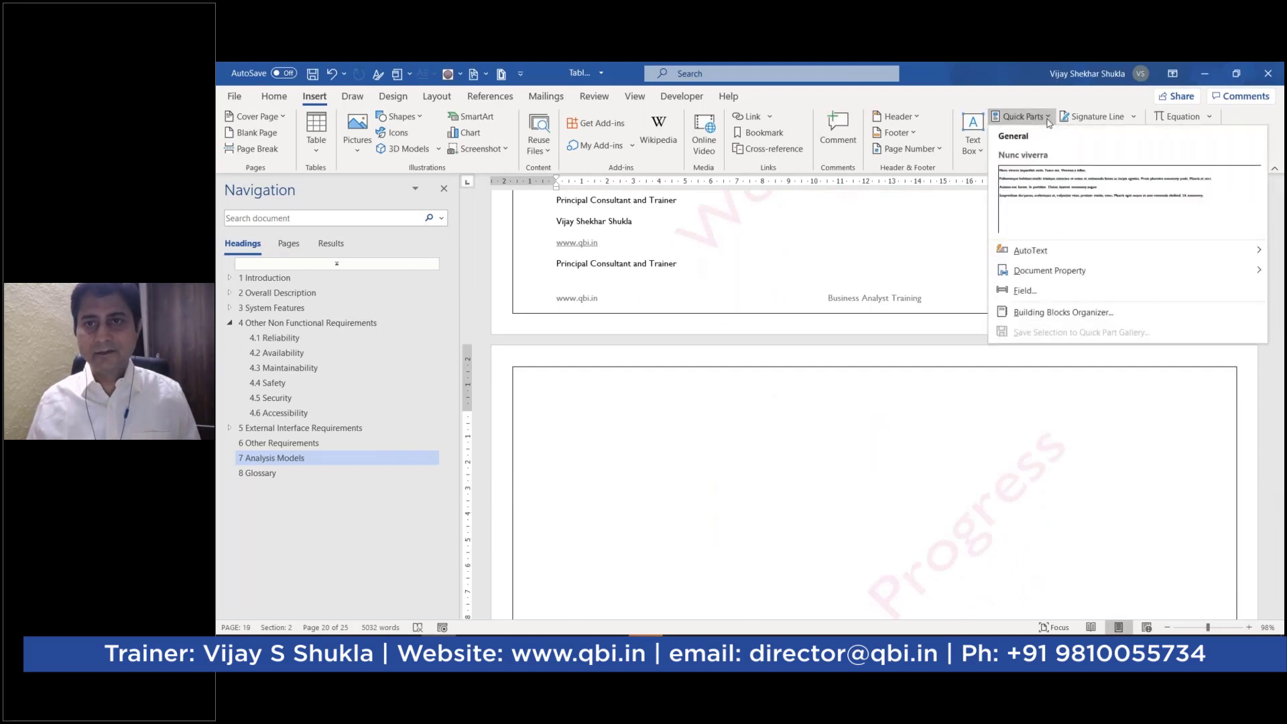
{"action": "left_click", "coordinate": [1058, 196]}
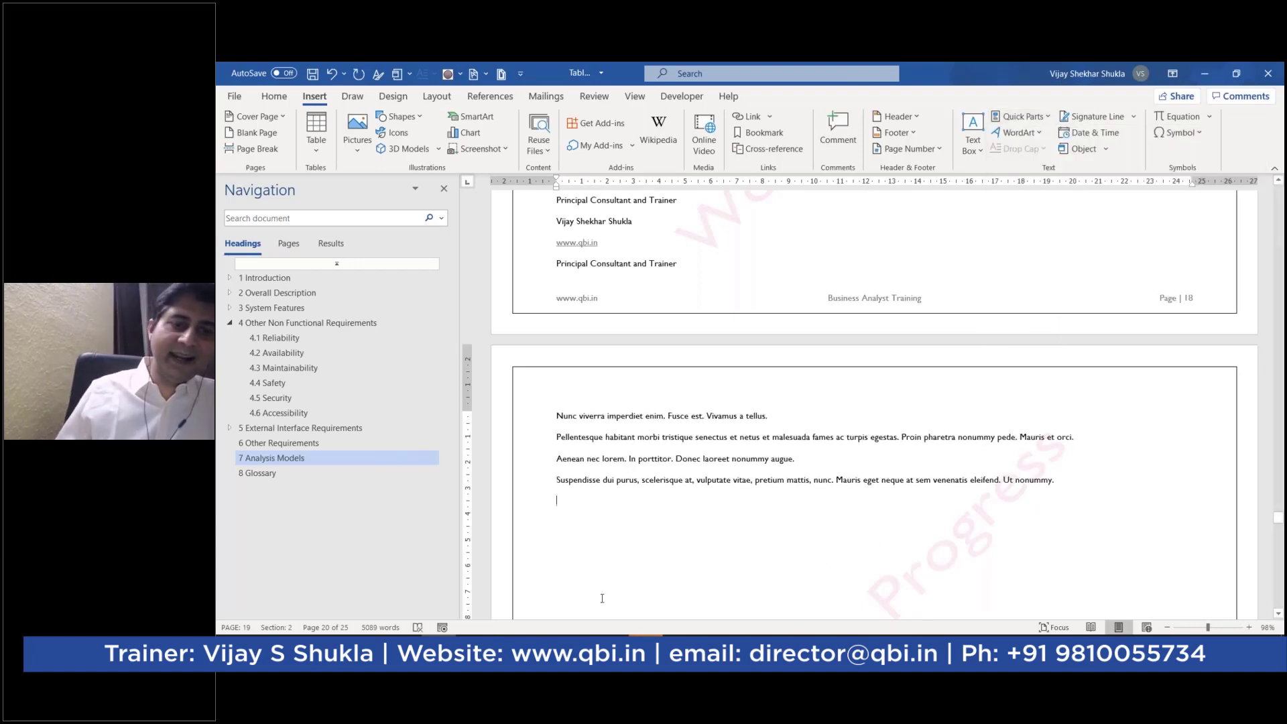
- Switch to the PowerPoint presentation and review slides 42 and 43 on shortcut keys
{"action": "mouse_move", "coordinate": [483, 654]}
{"action": "left_click", "coordinate": [557, 590]}
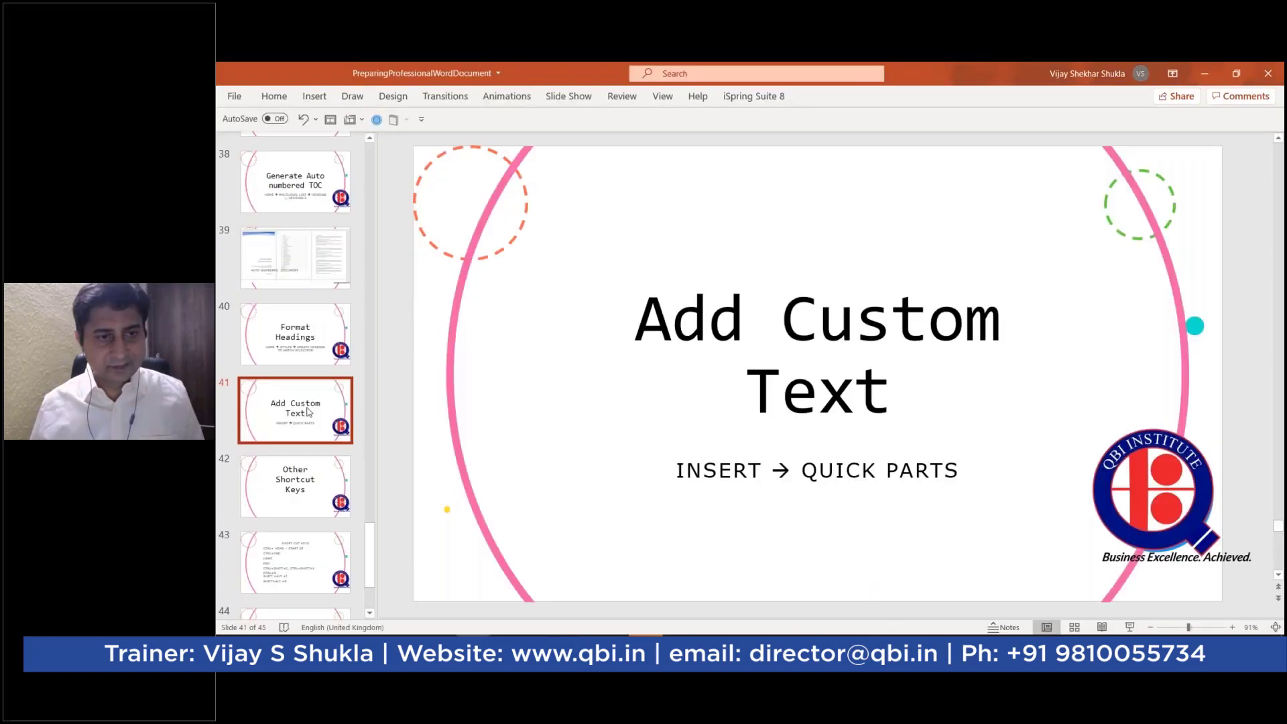
{"action": "left_click", "coordinate": [302, 449]}
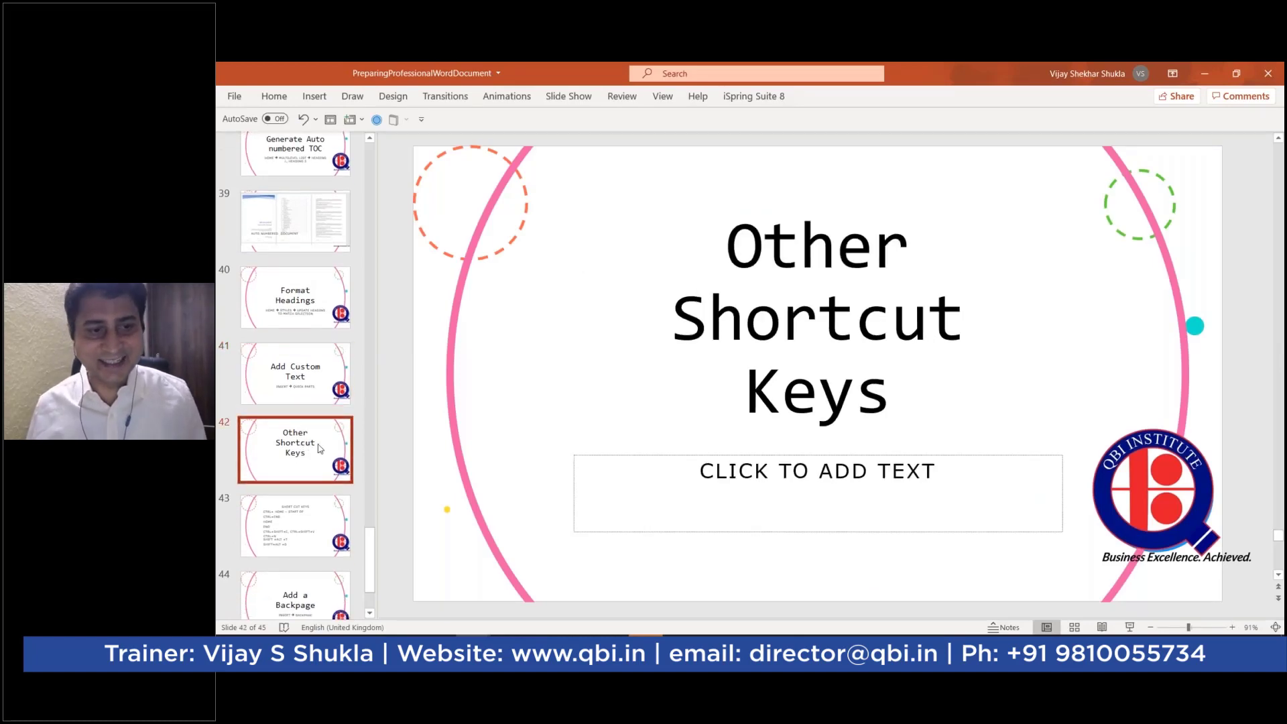
{"action": "scroll", "coordinate": [320, 448], "scroll_direction": "down", "scroll_amount": 1}
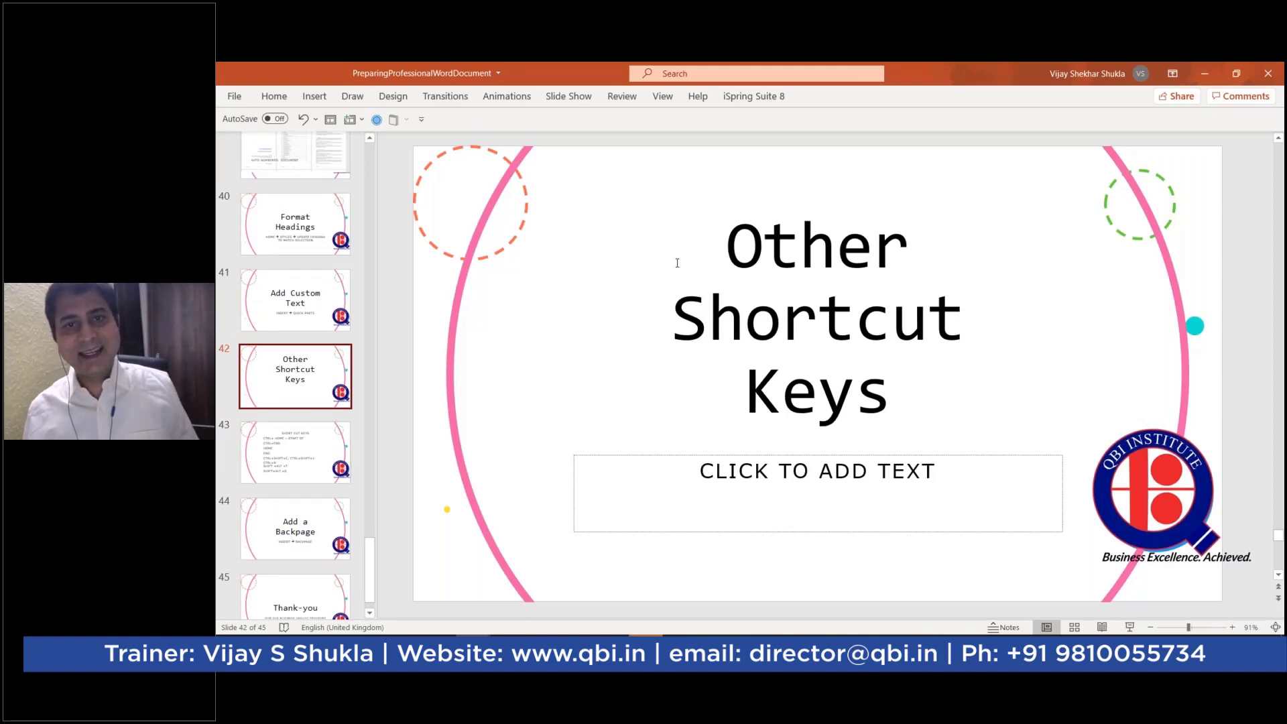
{"action": "left_click", "coordinate": [303, 454]}
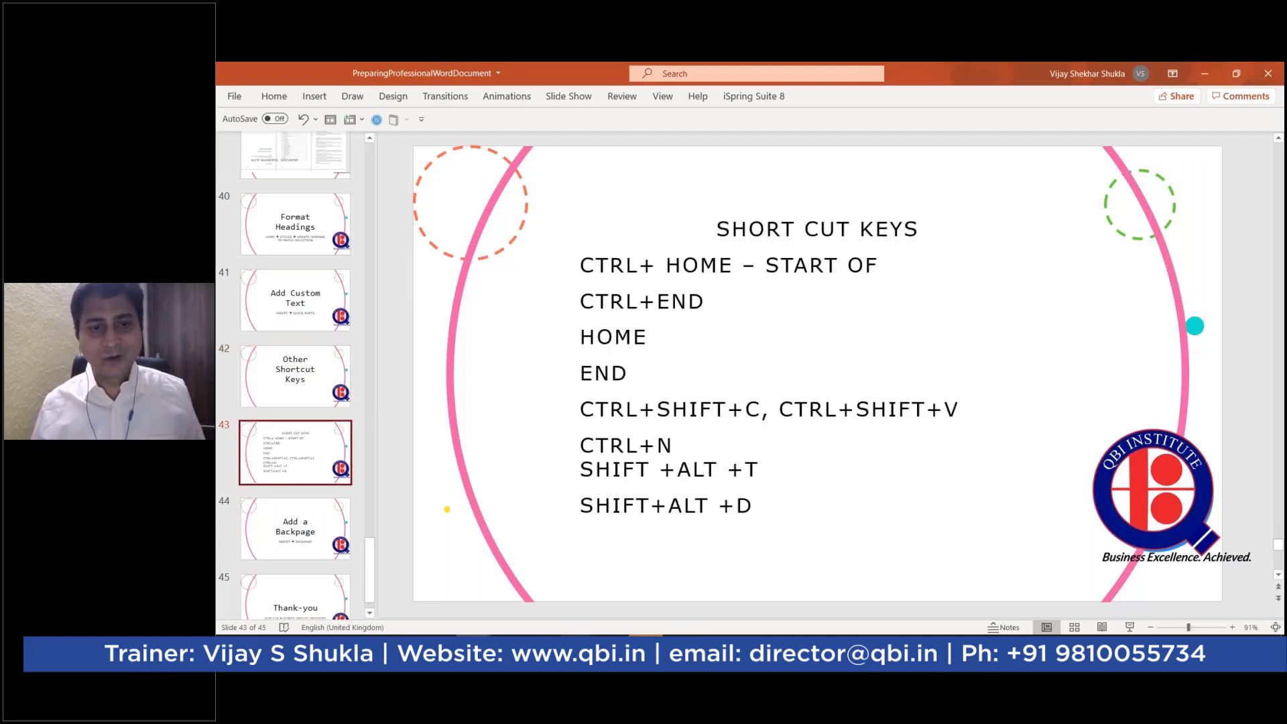
- Return to the Word document, visit its very beginning and end, and go back to the Glossary page
{"action": "key", "text": "alt+Tab"}
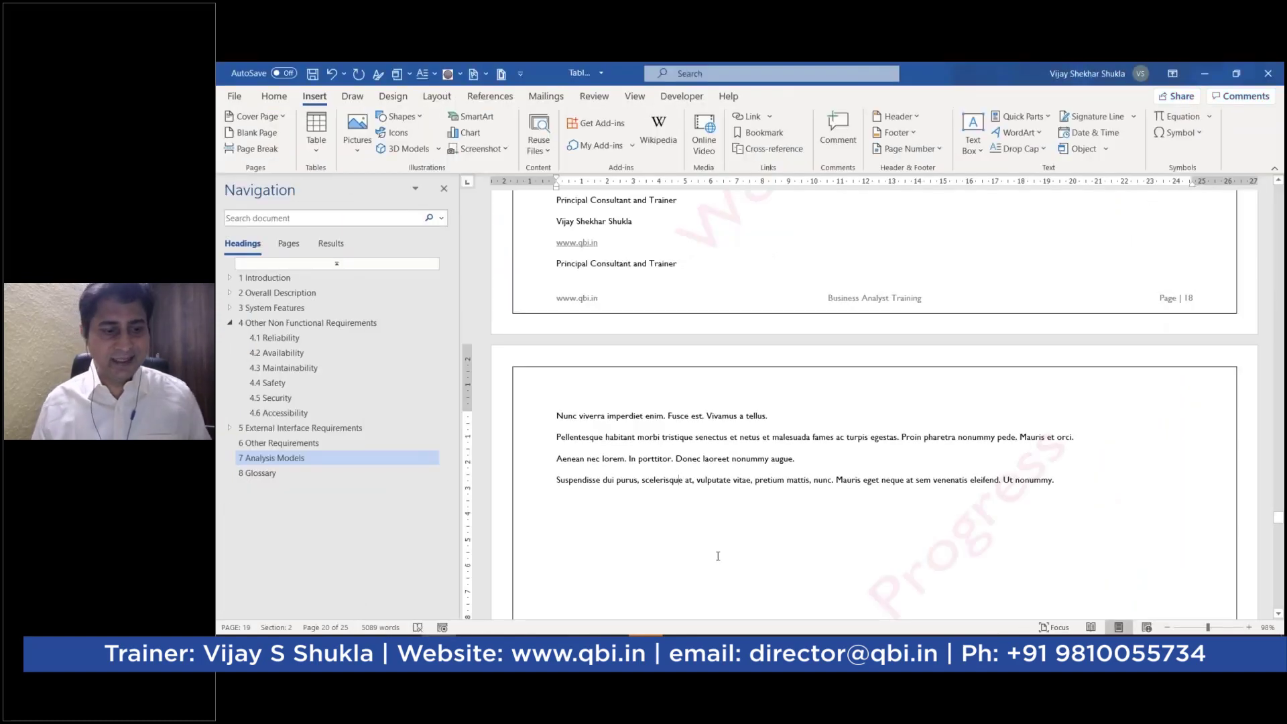
{"action": "key", "text": "ctrl+Home"}
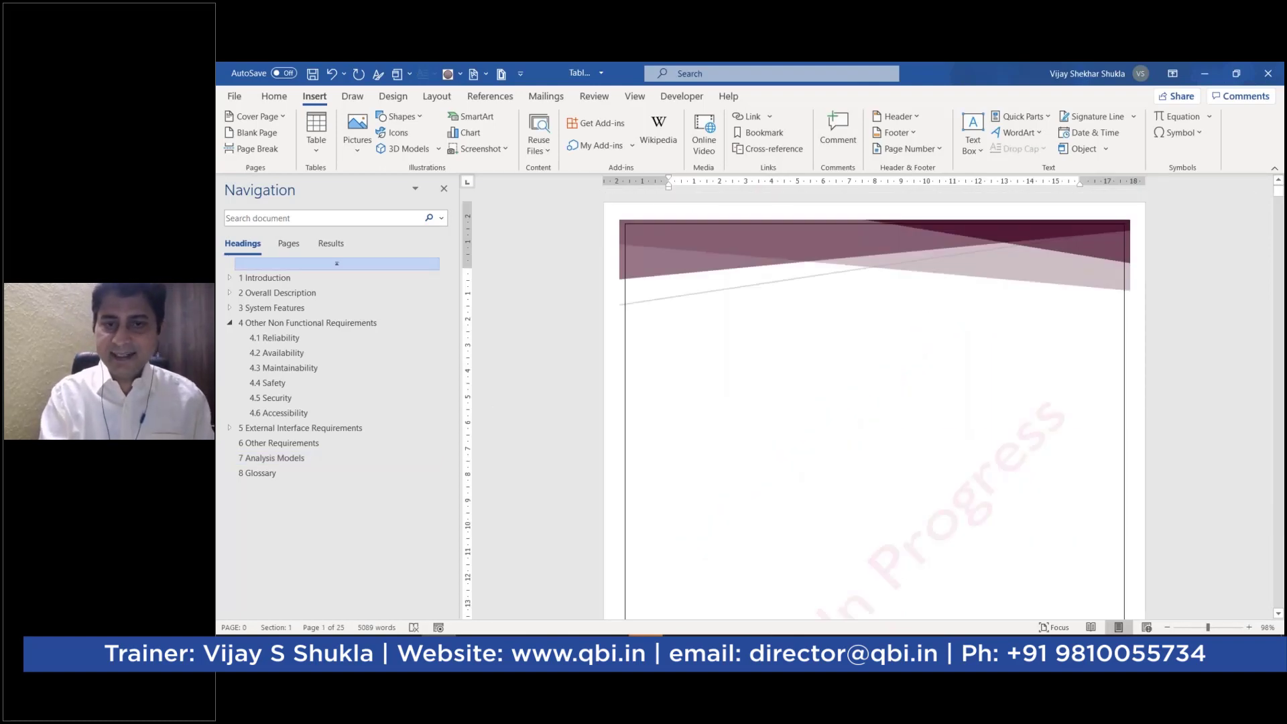
{"action": "key", "text": "ctrl+End"}
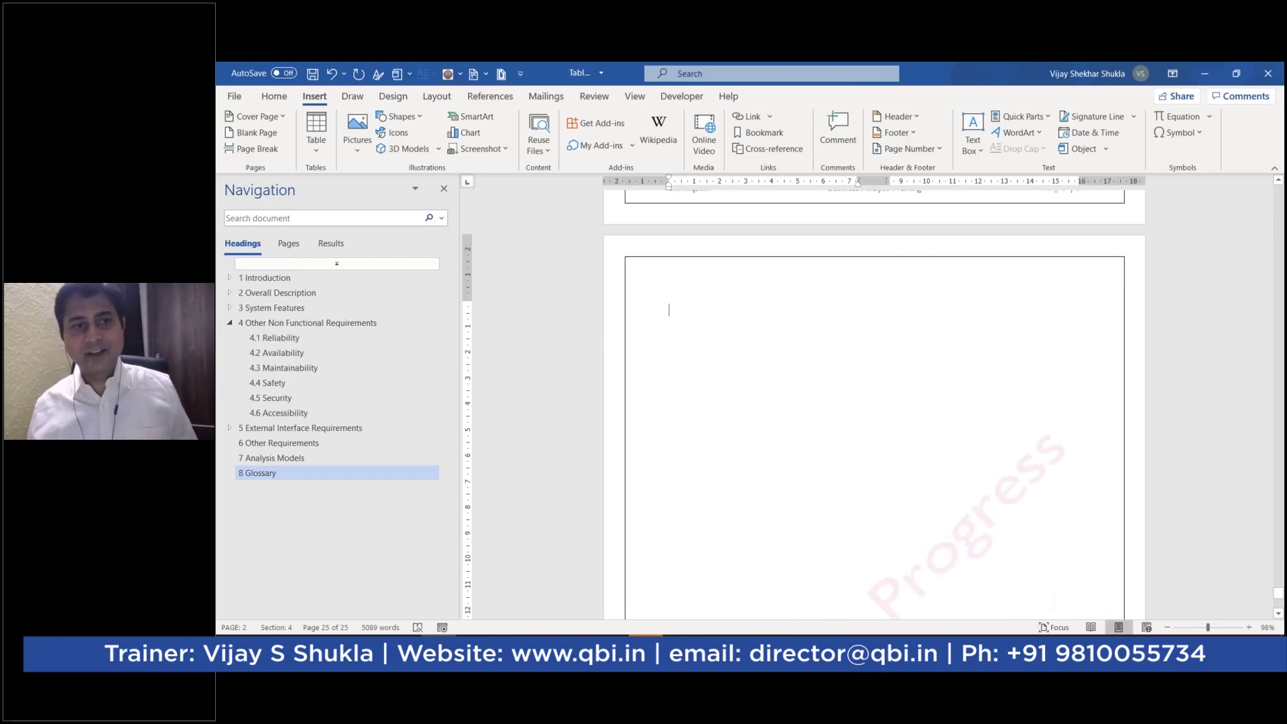
{"action": "scroll", "coordinate": [871, 402], "scroll_direction": "up", "scroll_amount": 15}
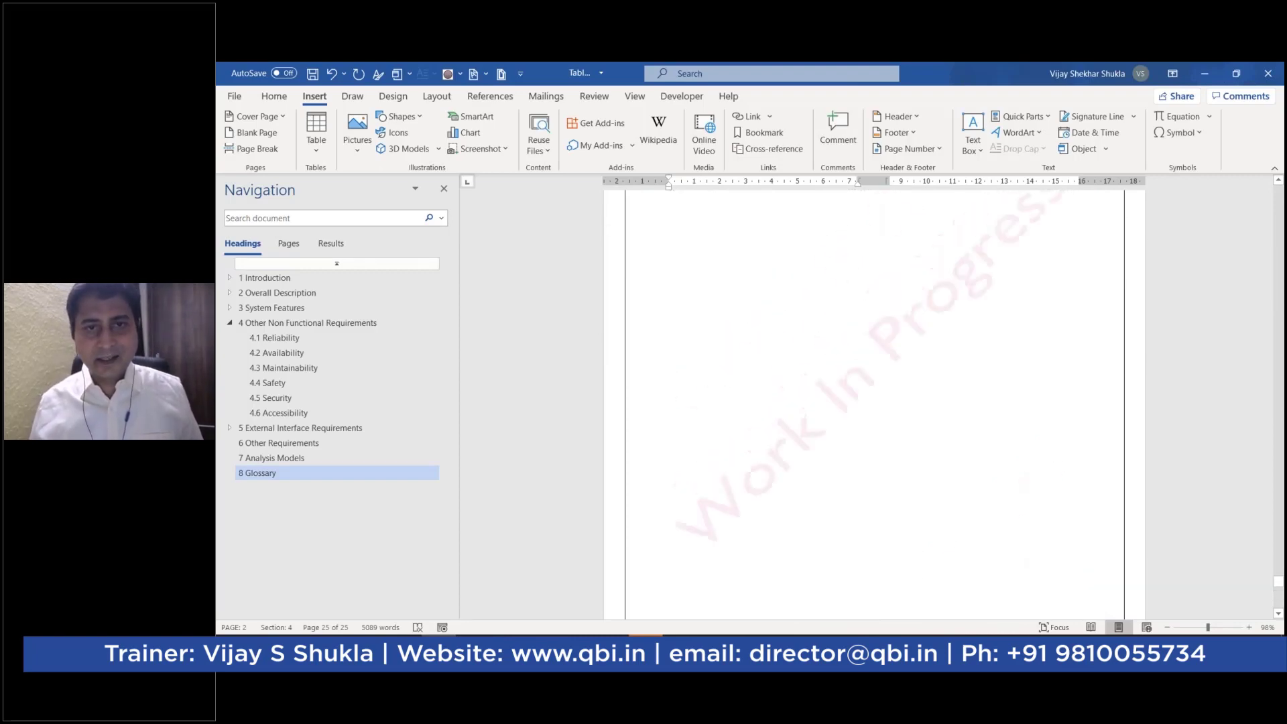
{"action": "scroll", "coordinate": [704, 510], "scroll_direction": "up", "scroll_amount": 10}
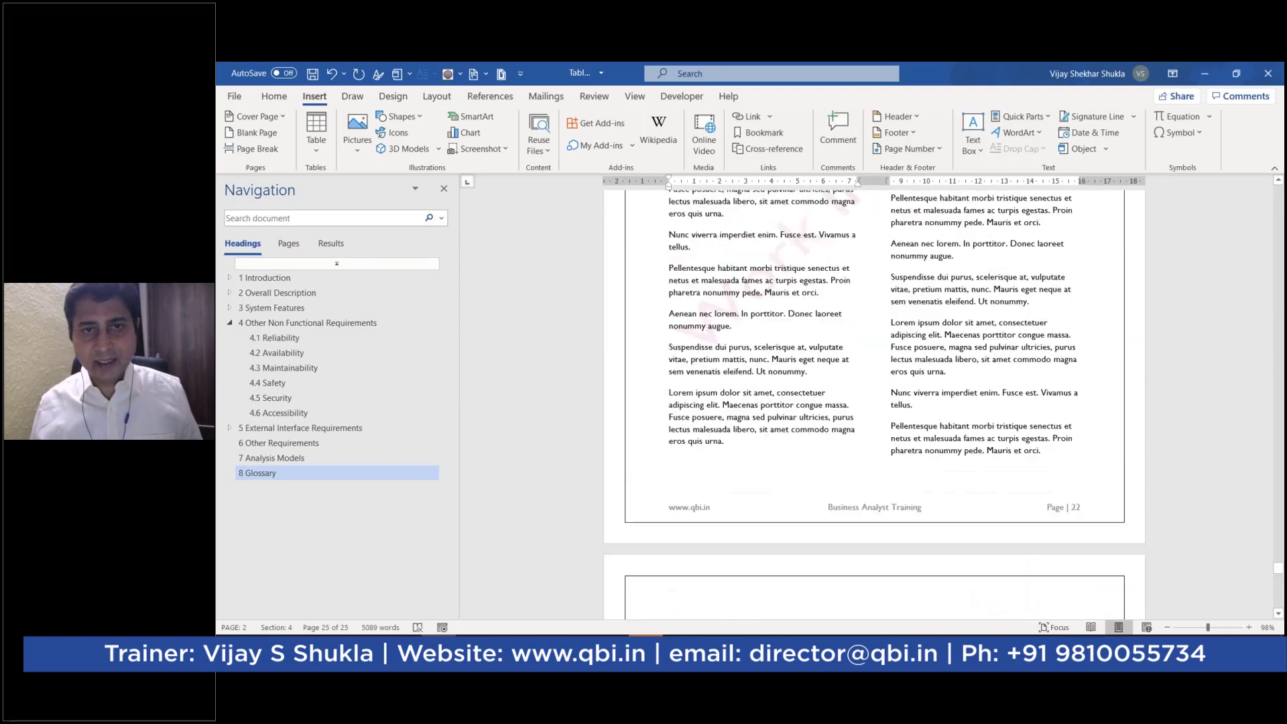
{"action": "scroll", "coordinate": [704, 510], "scroll_direction": "up", "scroll_amount": 1}
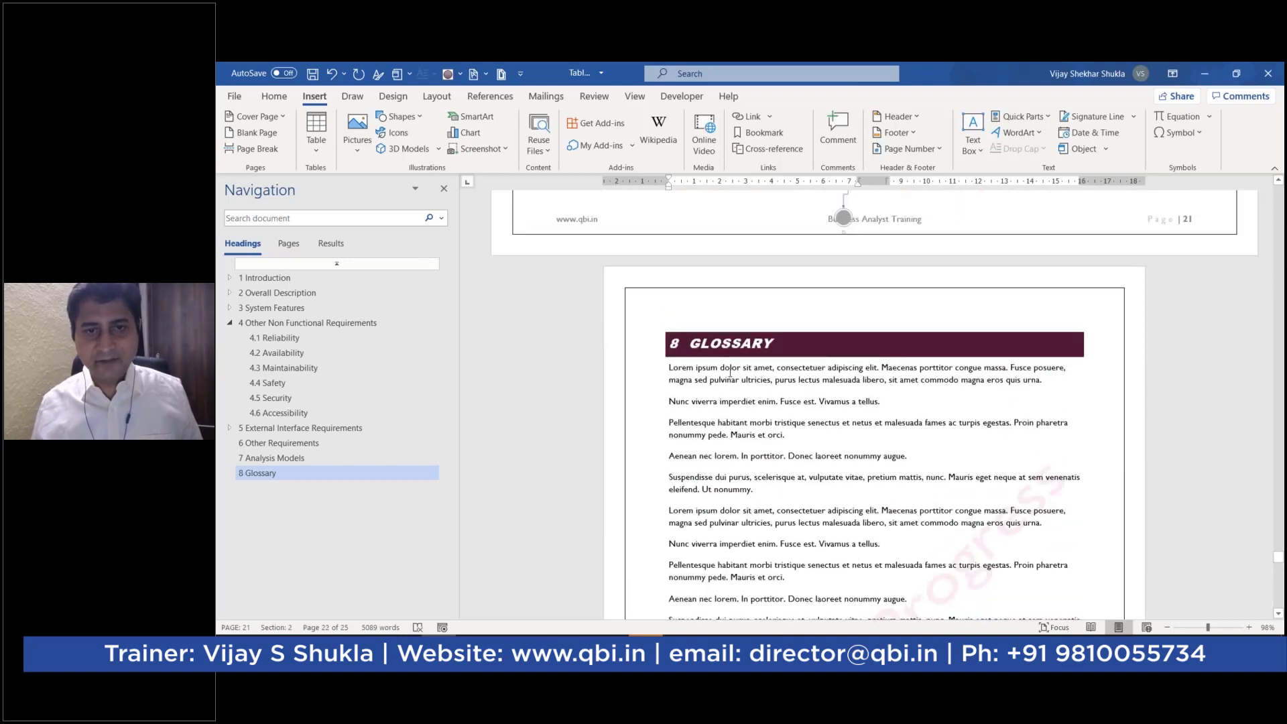
{"action": "left_click", "coordinate": [742, 421]}
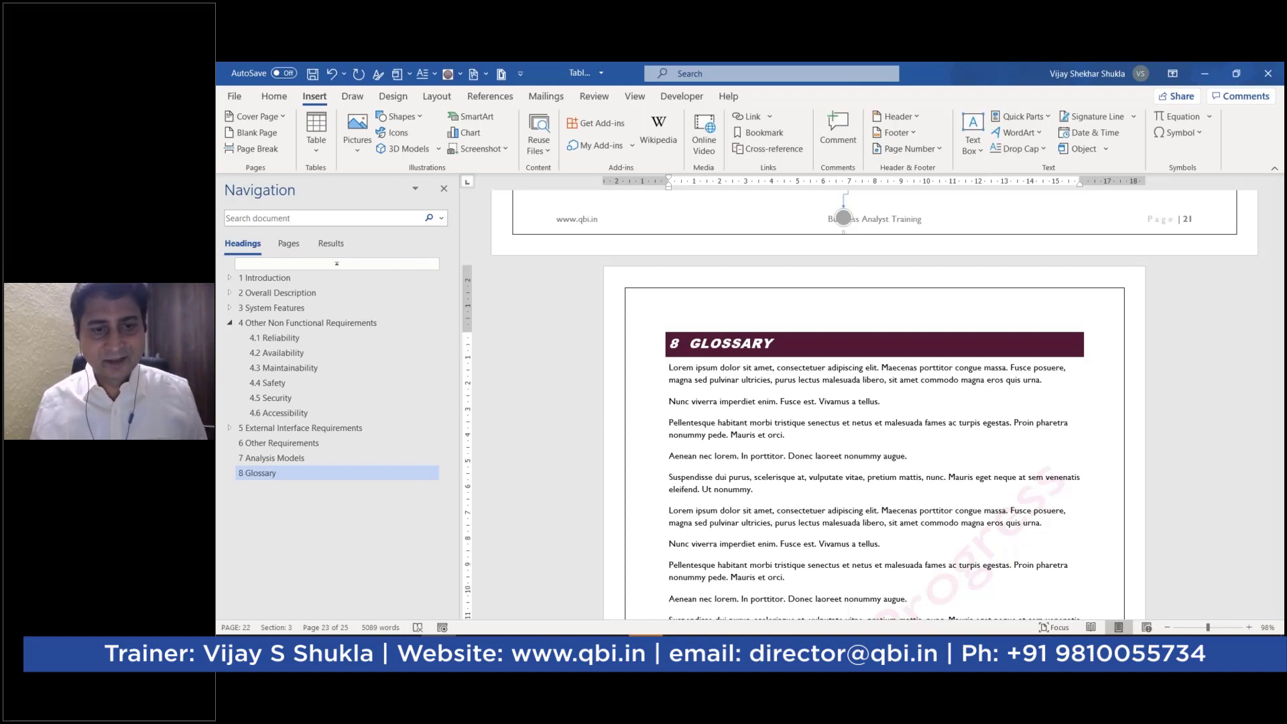
- Review the CTRL+SHIFT+C and CTRL+SHIFT+V entry on the PowerPoint shortcut slide, then return to the Glossary page in Word
{"action": "left_click", "coordinate": [548, 590]}
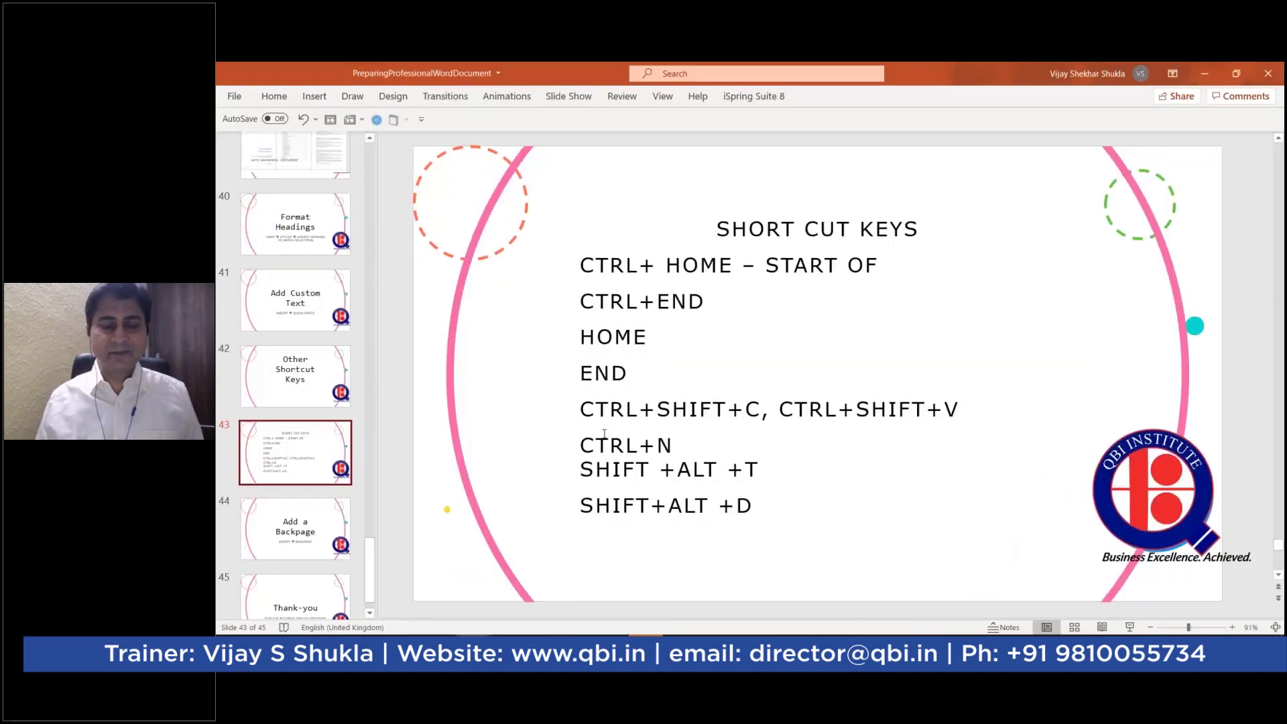
{"action": "left_click_drag", "start_coordinate": [584, 414], "coordinate": [972, 406]}
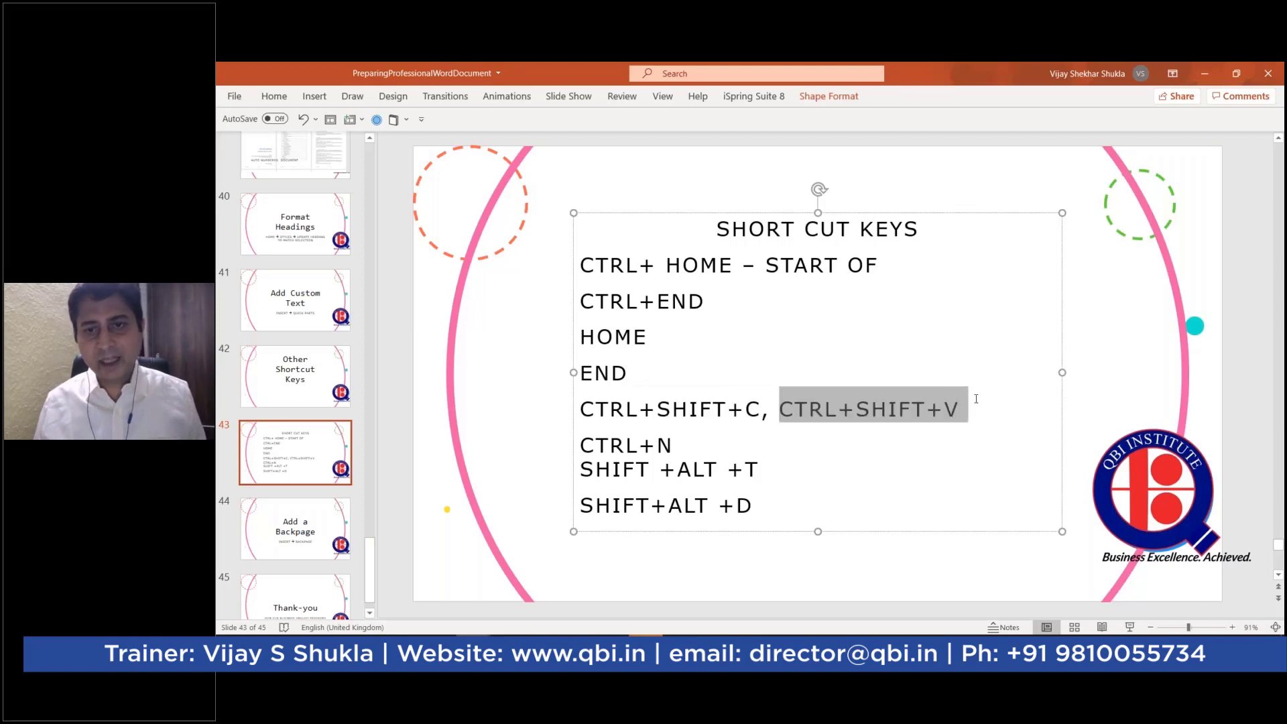
{"action": "left_click", "coordinate": [1205, 71]}
{"action": "scroll", "coordinate": [874, 484], "scroll_direction": "down", "scroll_amount": 1}
{"action": "scroll", "coordinate": [874, 484], "scroll_direction": "down", "scroll_amount": 3}
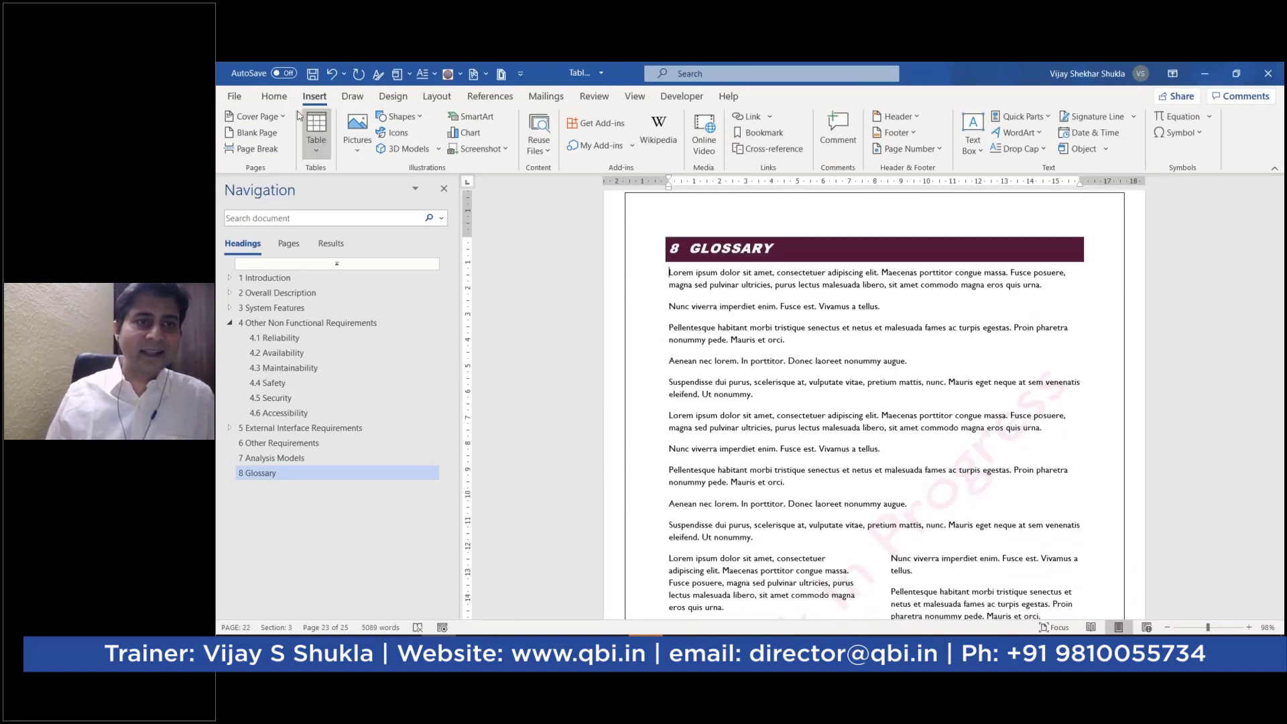
- Set the font of the third Glossary paragraph to Arial Black
{"action": "left_click", "coordinate": [274, 96]}
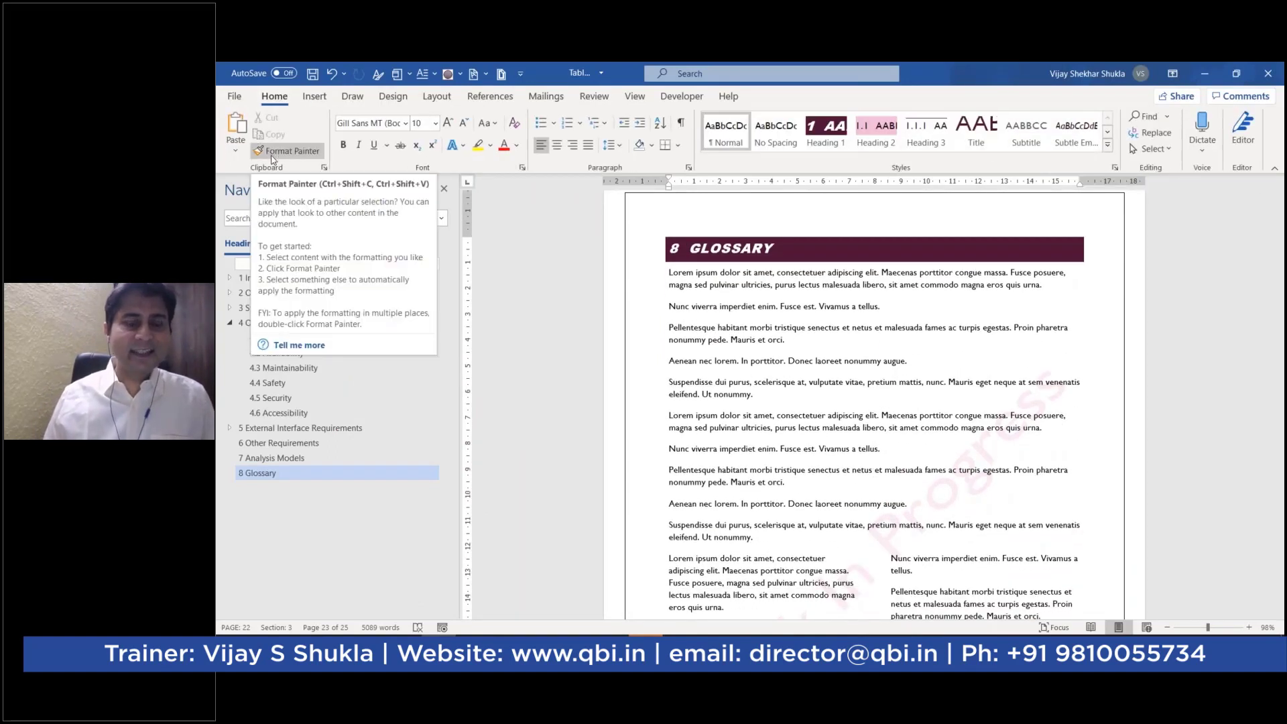
{"action": "triple_click", "coordinate": [752, 340]}
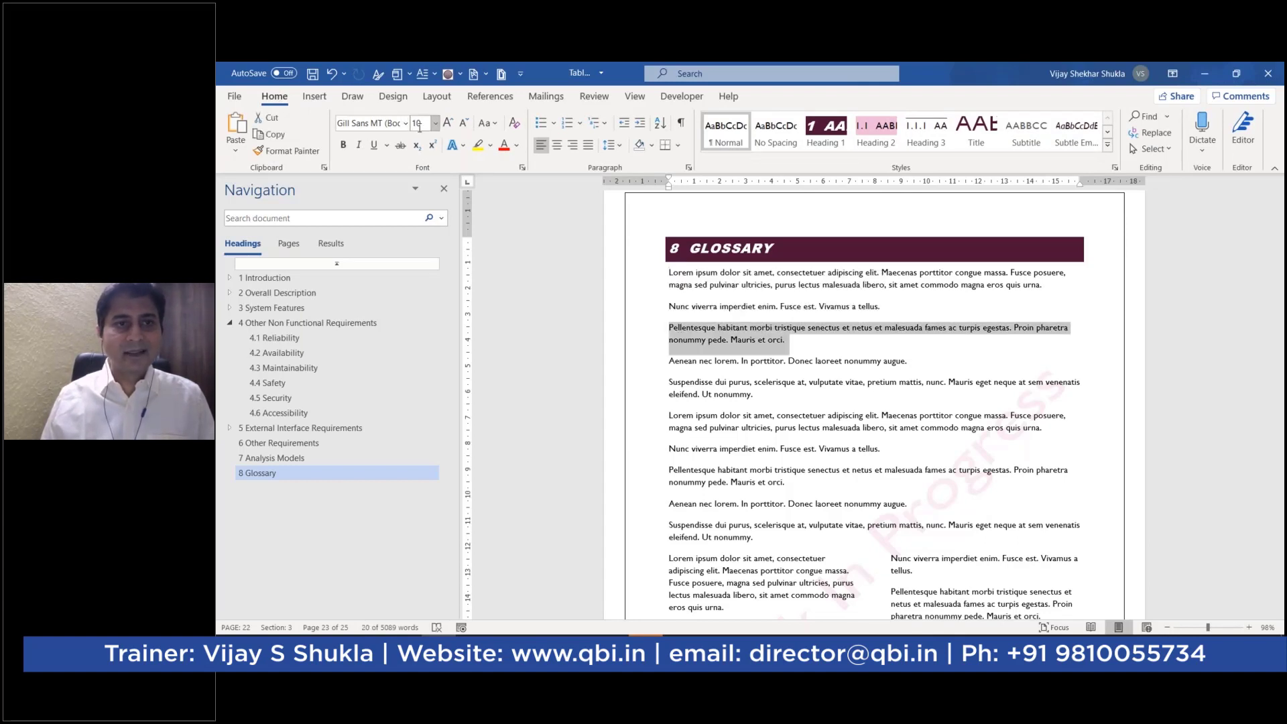
{"action": "left_click", "coordinate": [405, 124]}
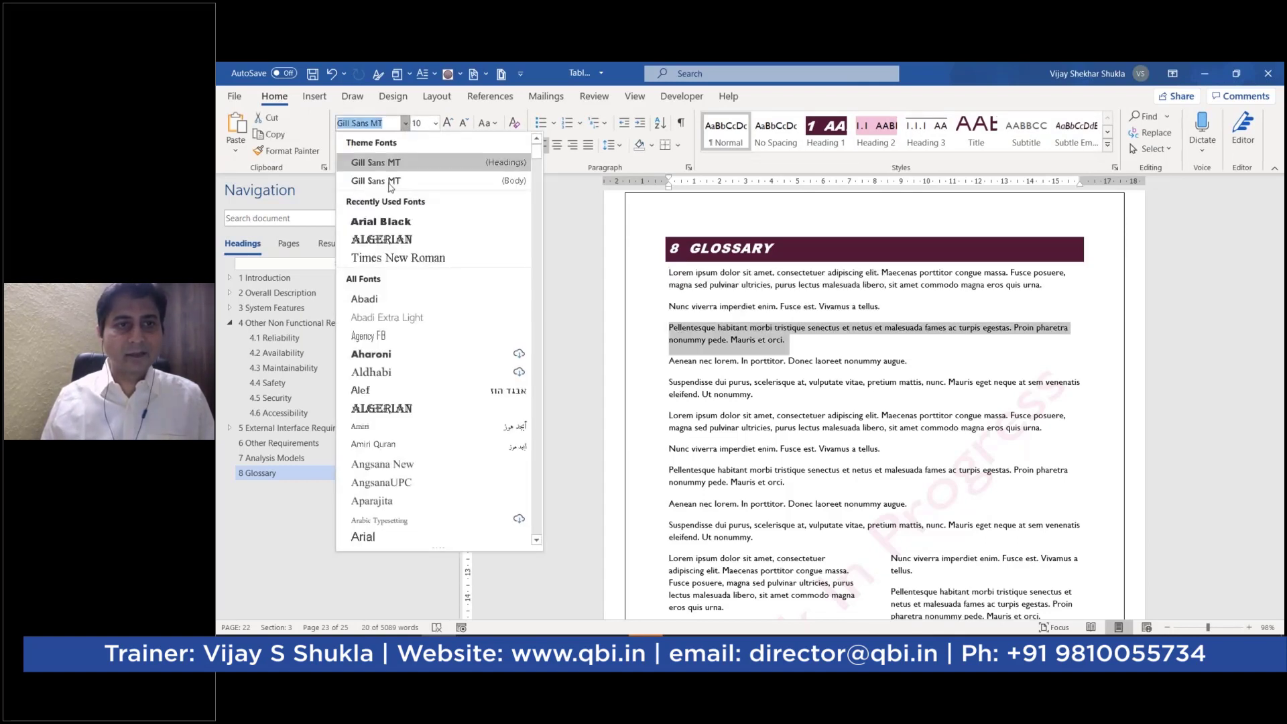
{"action": "left_click", "coordinate": [383, 221]}
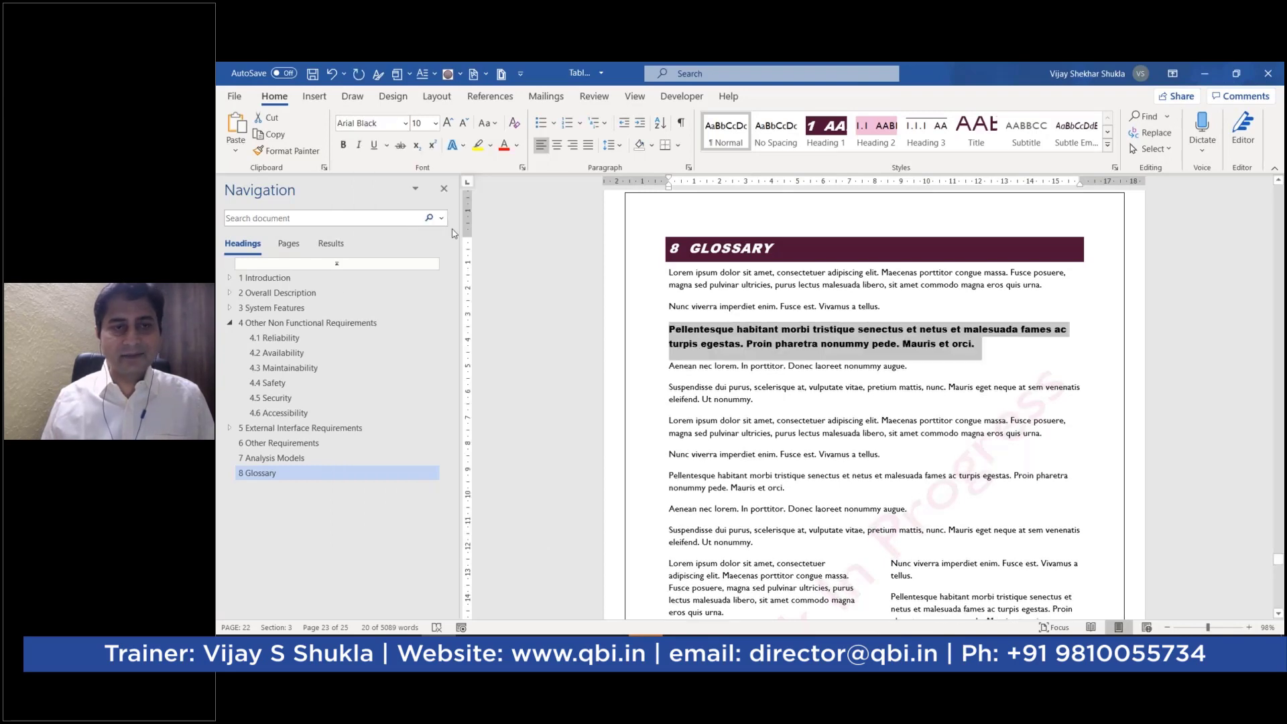
- Apply the Arial Black paragraph's formatting to the four Glossary paragraphs from the second "Lorem ipsum" through the second "Aenean nec lorem"
{"action": "left_click", "coordinate": [691, 357]}
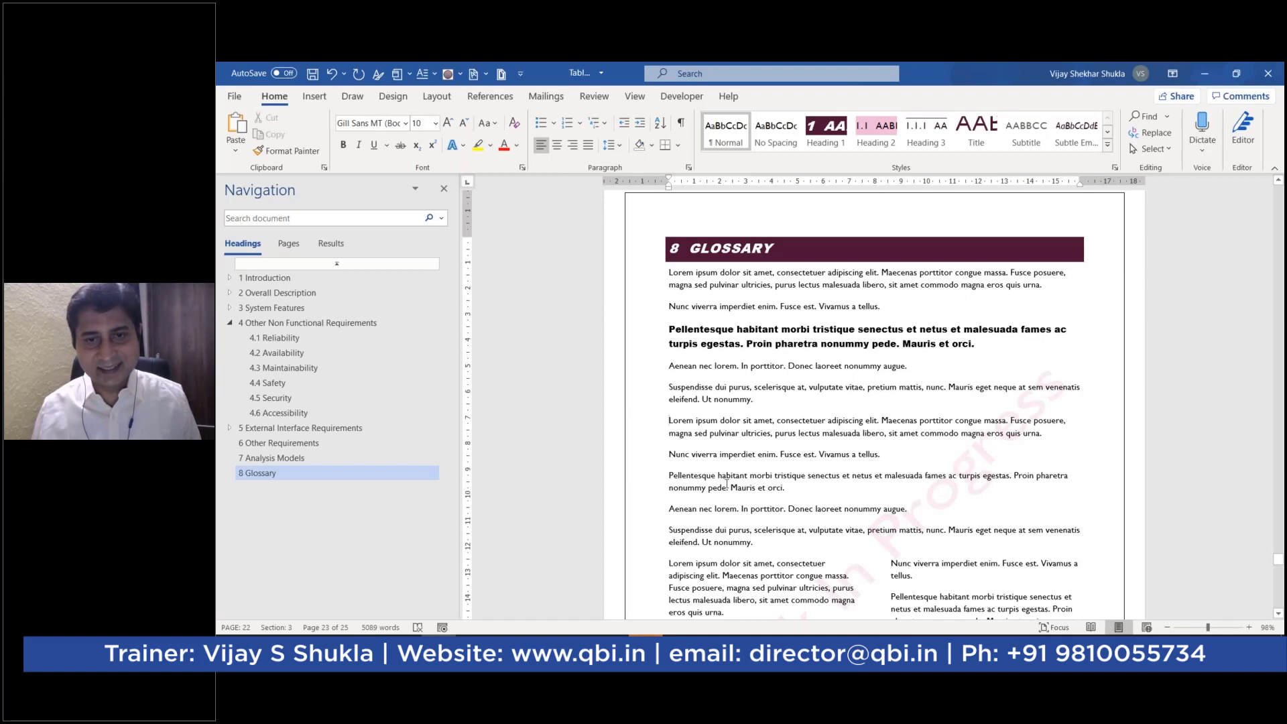
{"action": "left_click", "coordinate": [938, 515], "text": "shift"}
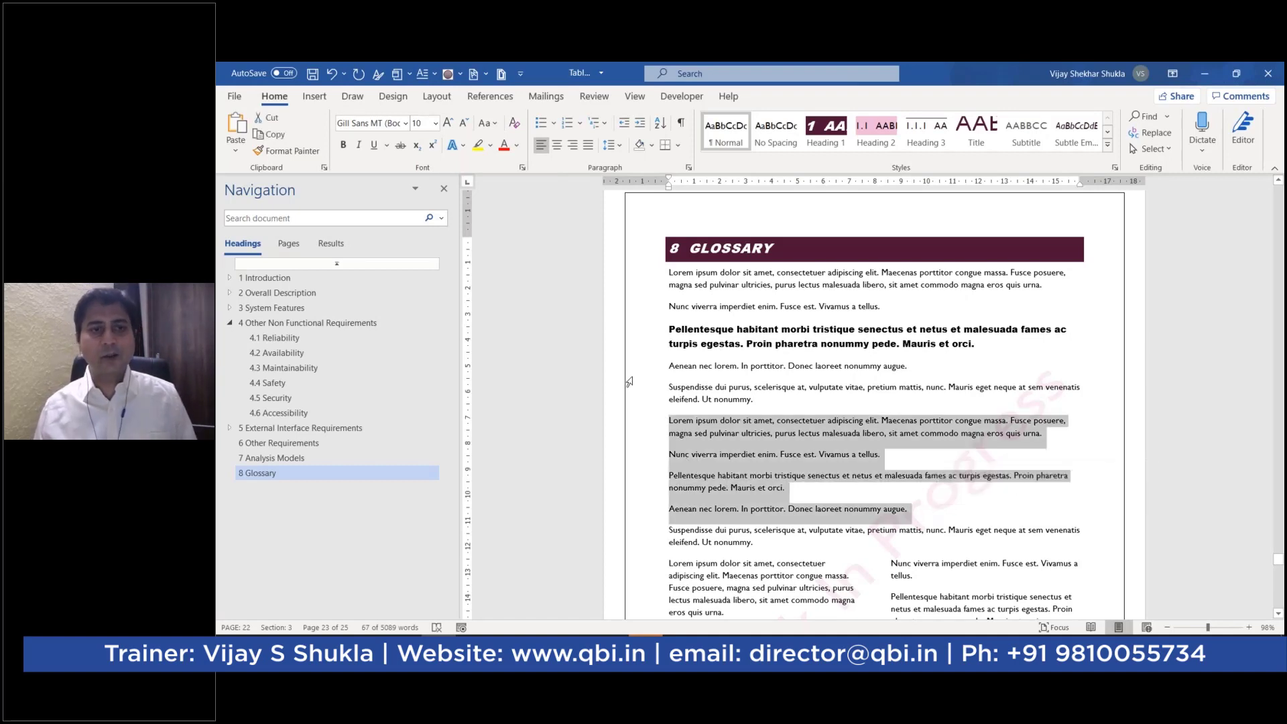
{"action": "left_click", "coordinate": [619, 358], "text": "ctrl"}
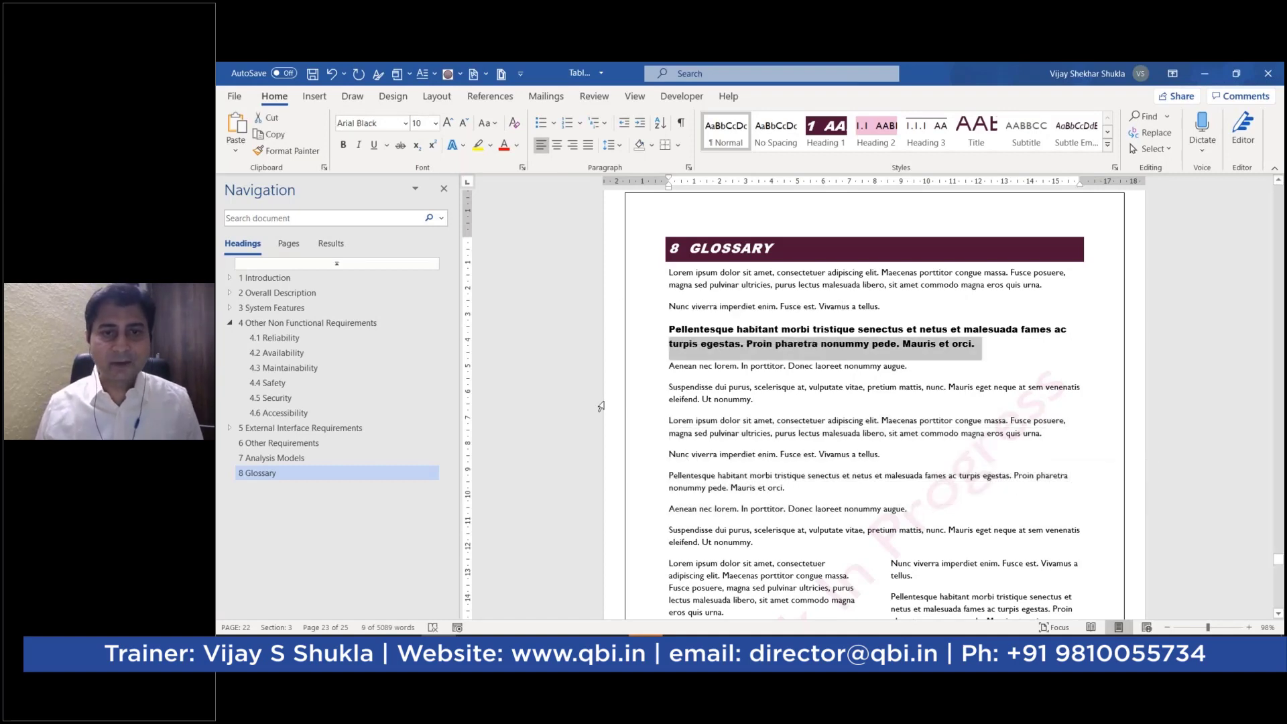
{"action": "left_click_drag", "start_coordinate": [668, 398], "coordinate": [756, 400]}
{"action": "left_click_drag", "start_coordinate": [672, 329], "coordinate": [980, 345]}
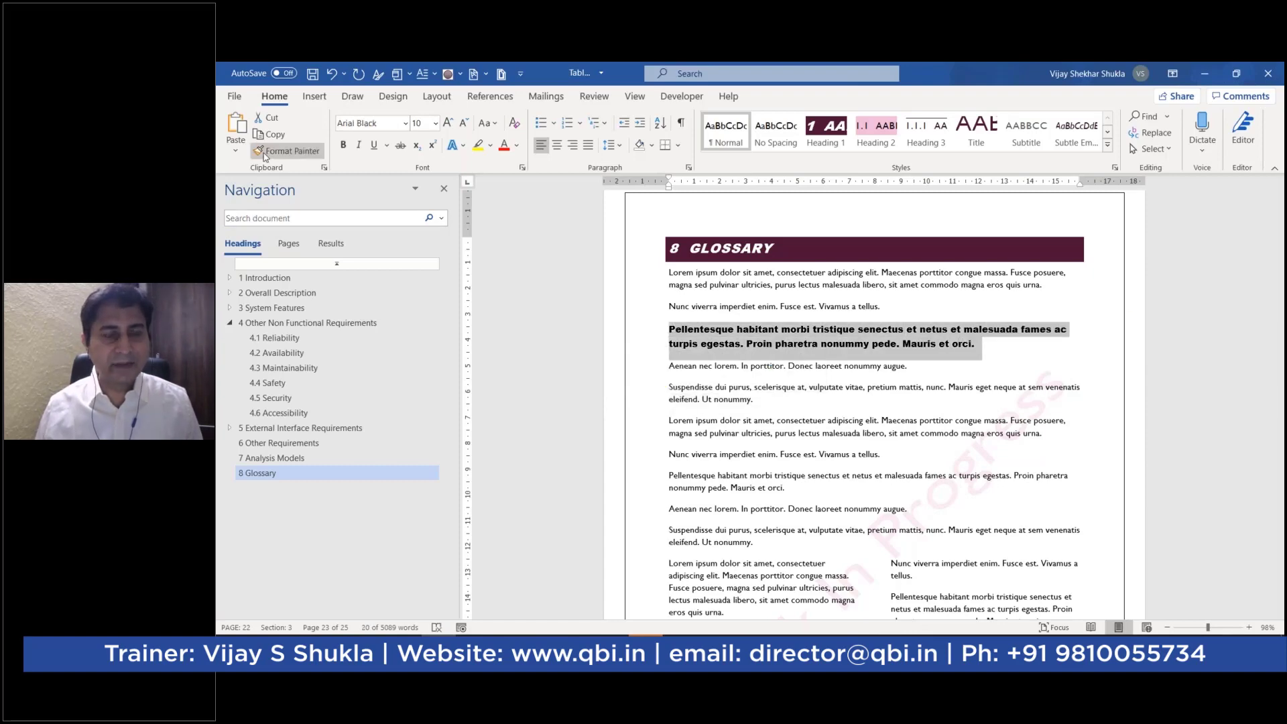
{"action": "left_click", "coordinate": [653, 433]}
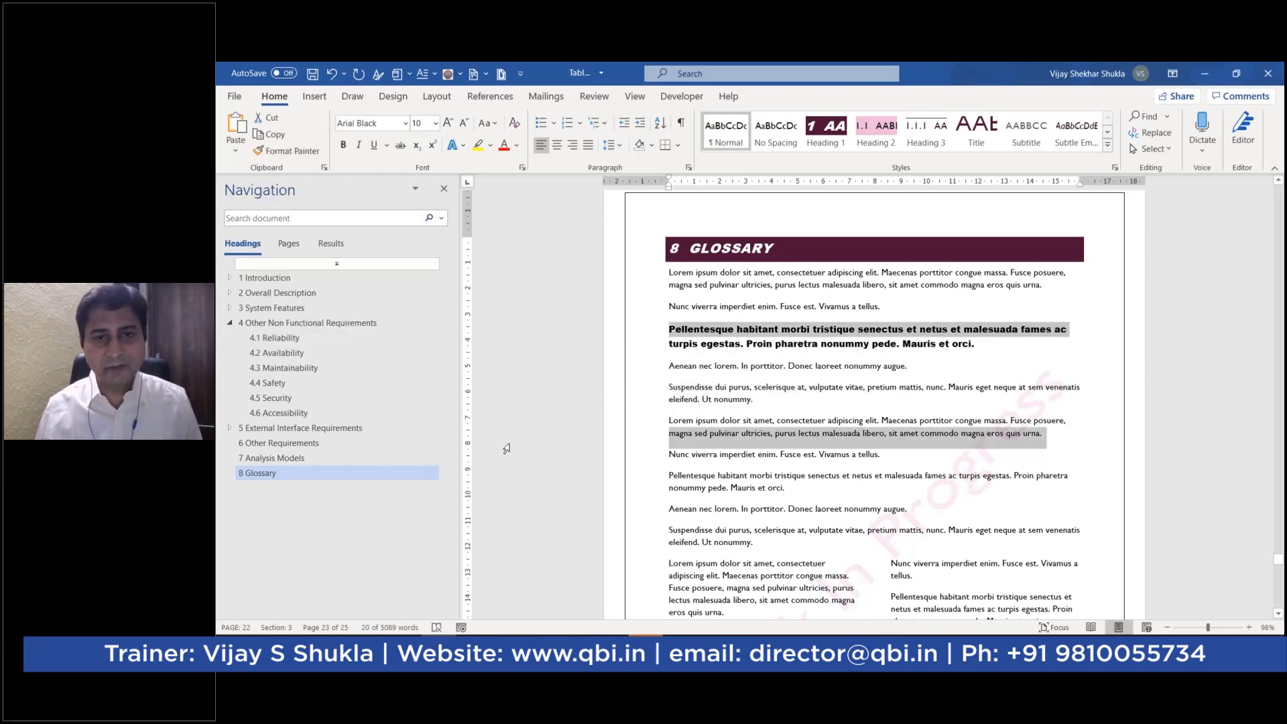
{"action": "left_click_drag", "start_coordinate": [688, 329], "coordinate": [982, 344]}
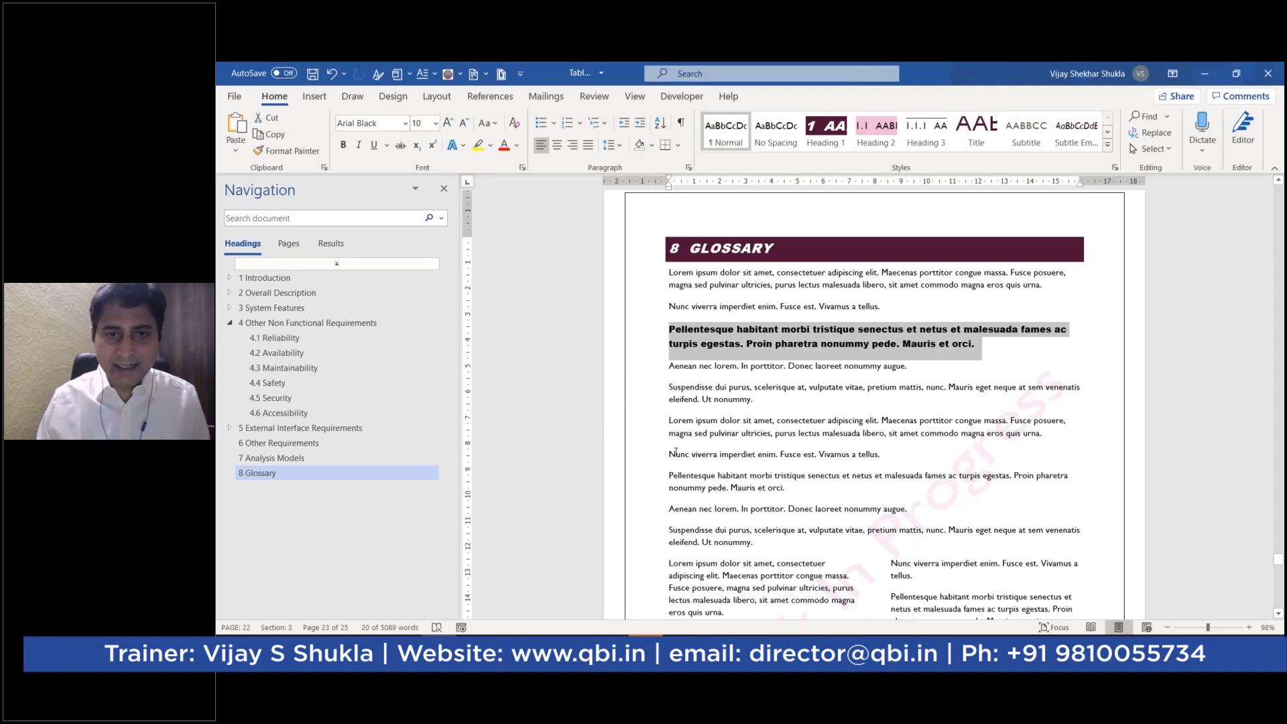
{"action": "left_click_drag", "start_coordinate": [670, 421], "coordinate": [864, 516]}
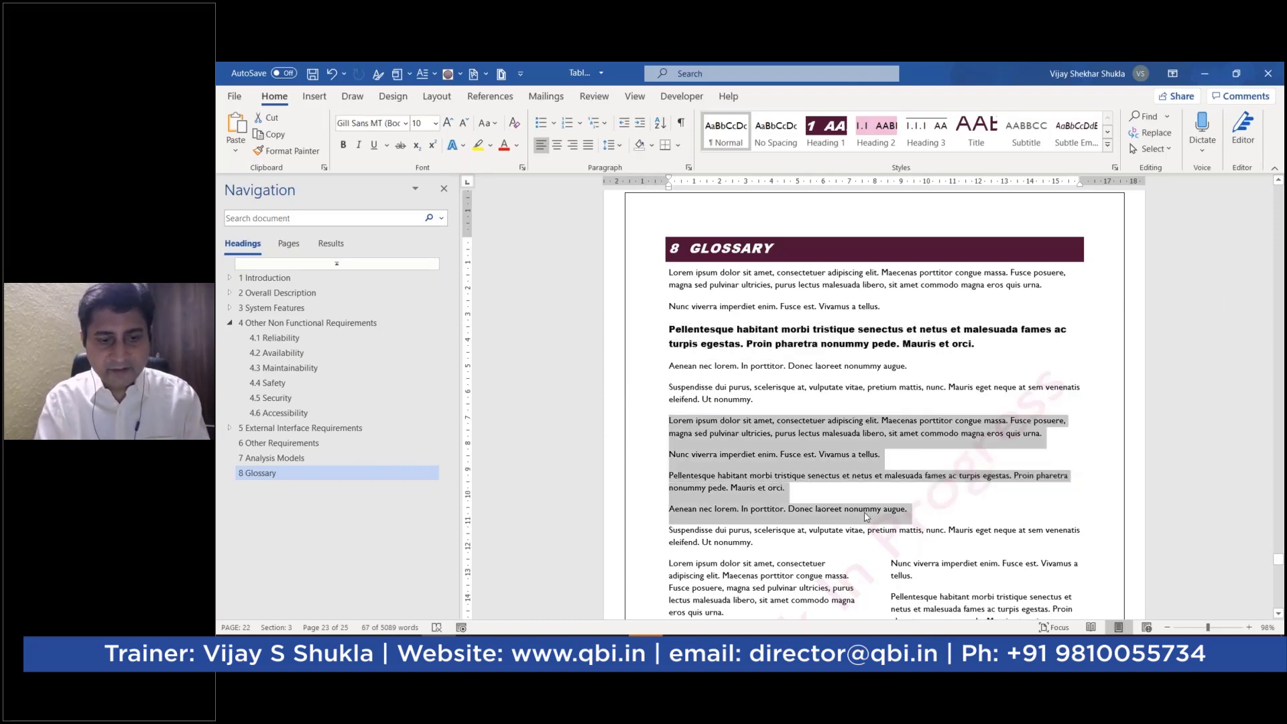
{"action": "key", "text": "F4"}
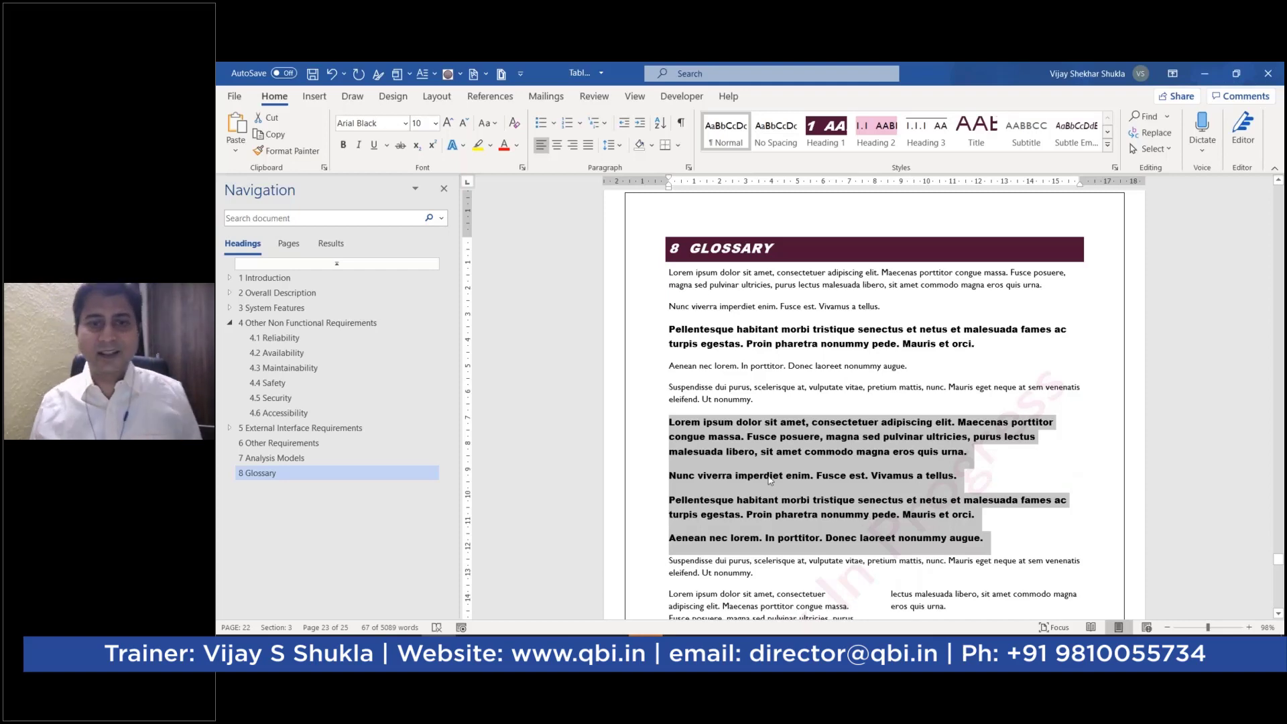
- Undo the formatting copied to the four Glossary paragraphs and the Arial Black font change
{"action": "left_click", "coordinate": [606, 439]}
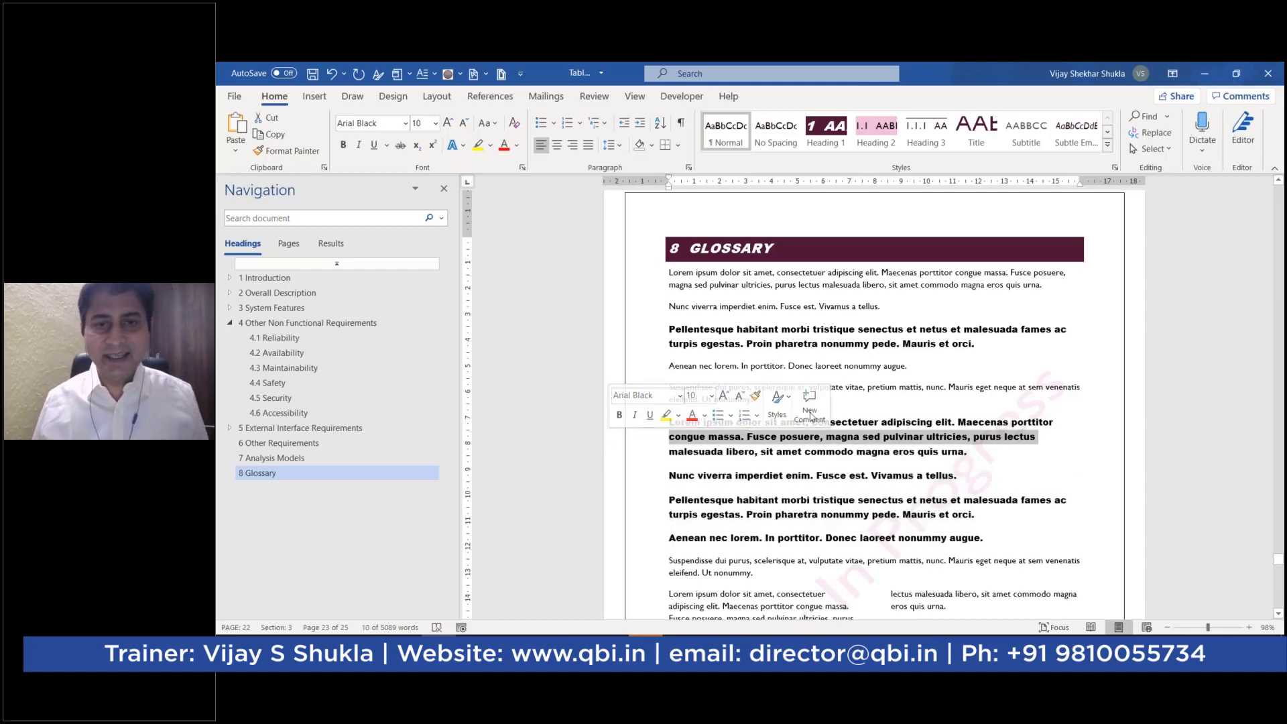
{"action": "left_click", "coordinate": [756, 328]}
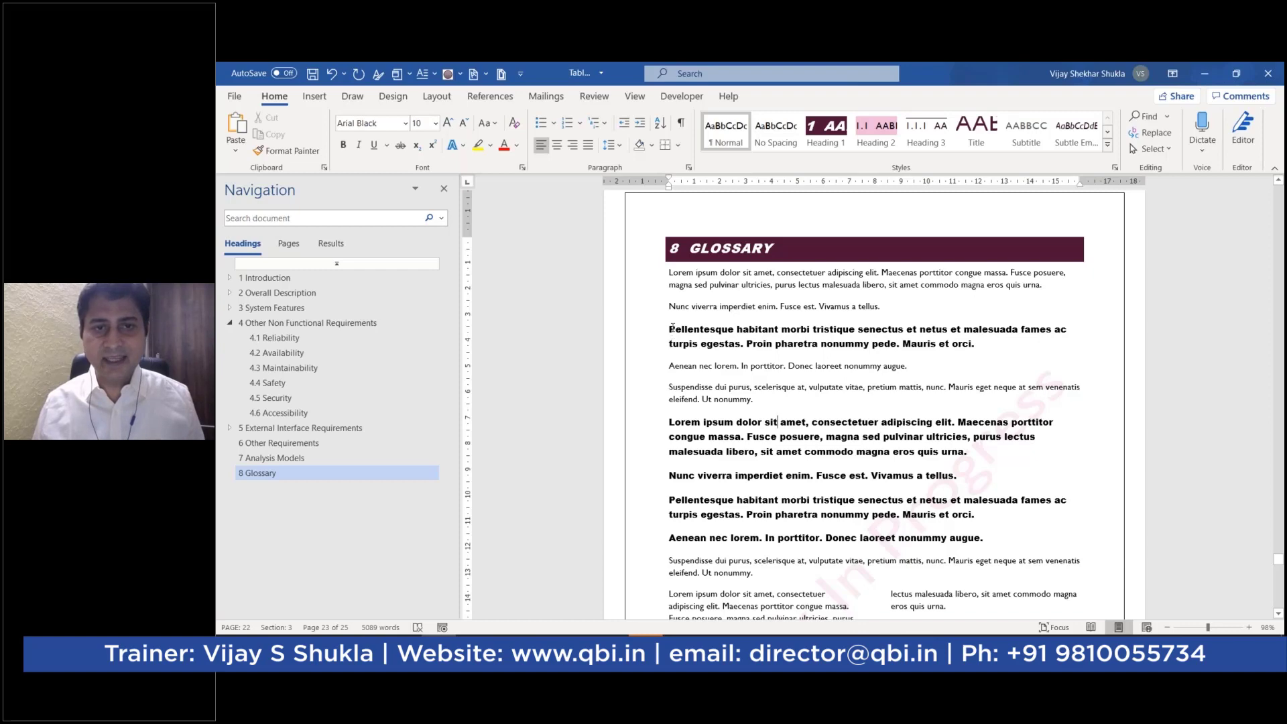
{"action": "left_click_drag", "start_coordinate": [670, 328], "coordinate": [977, 343]}
{"action": "key", "text": "ctrl+z"}
{"action": "key", "text": "ctrl+z"}
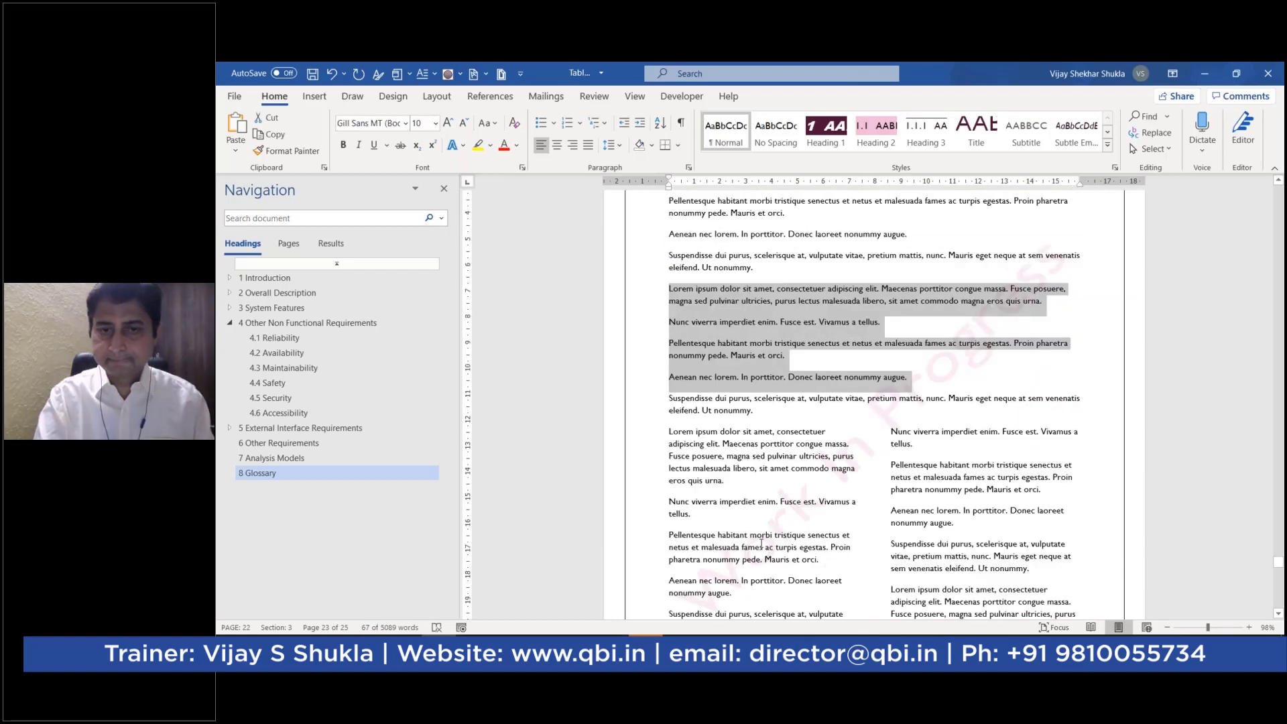
- Insert the current date and time at the very end of the document, followed by a new paragraph
{"action": "key", "text": "ctrl+End"}
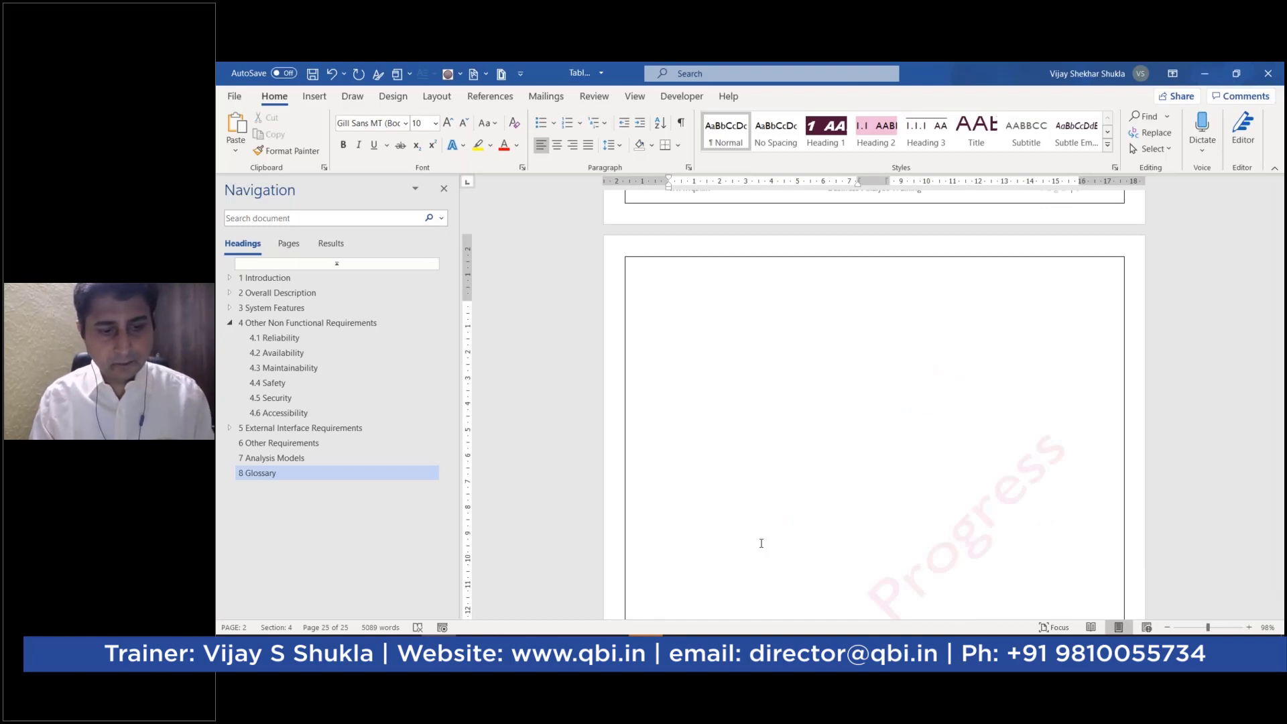
{"action": "key", "text": "alt+shift+d"}
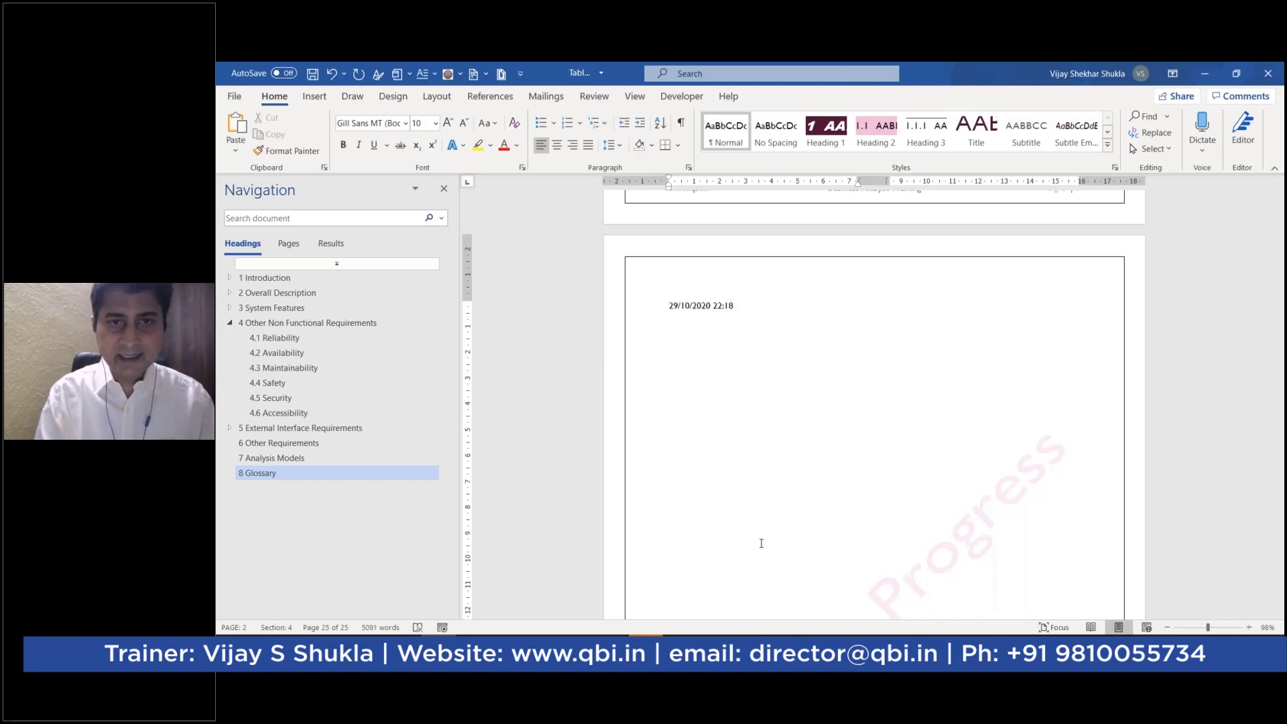
{"action": "key", "text": "Return"}
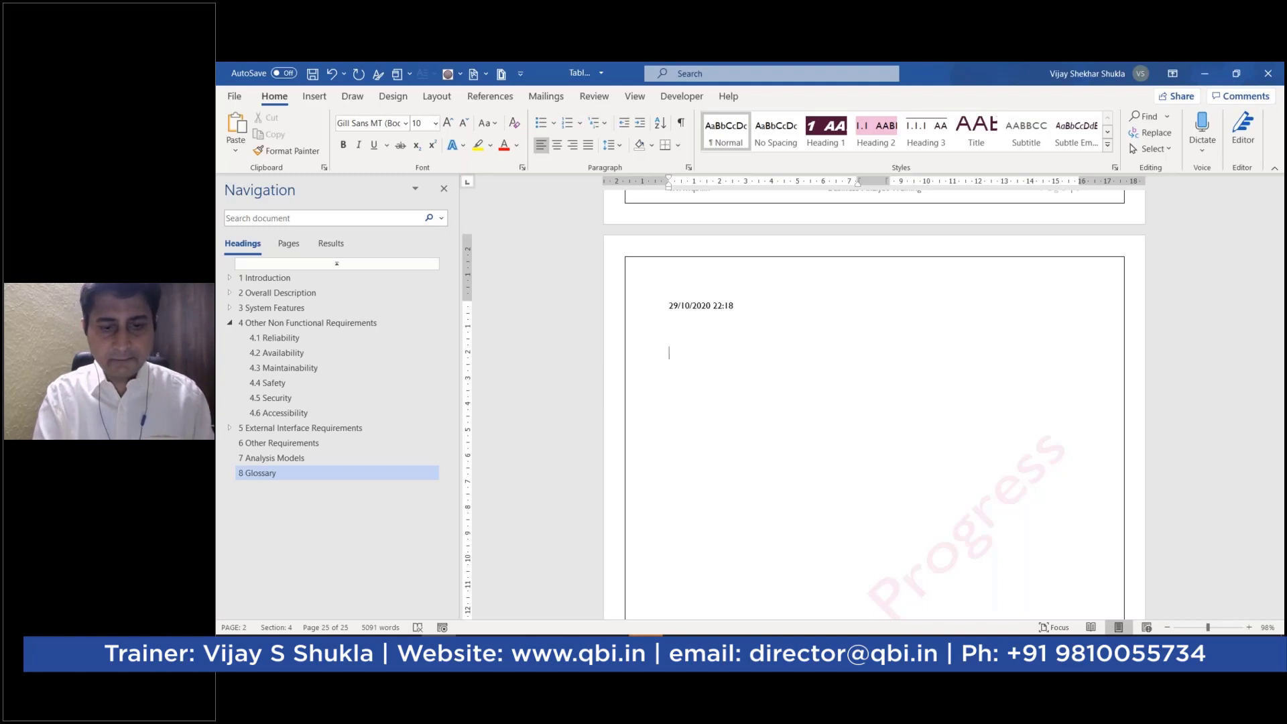
- Insert the current date in the empty last paragraph and label it "Shift + Alt + D"
{"action": "key", "text": "alt+shift+d"}
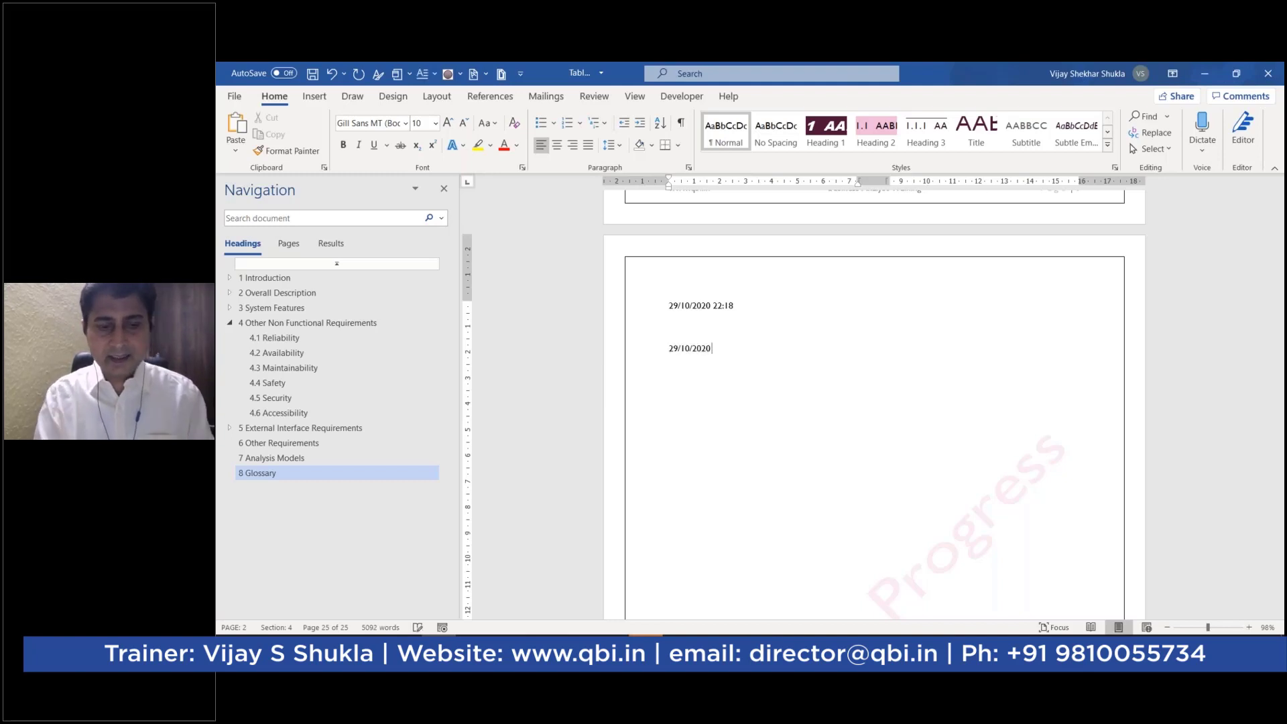
{"action": "type", "text": "Shift "}
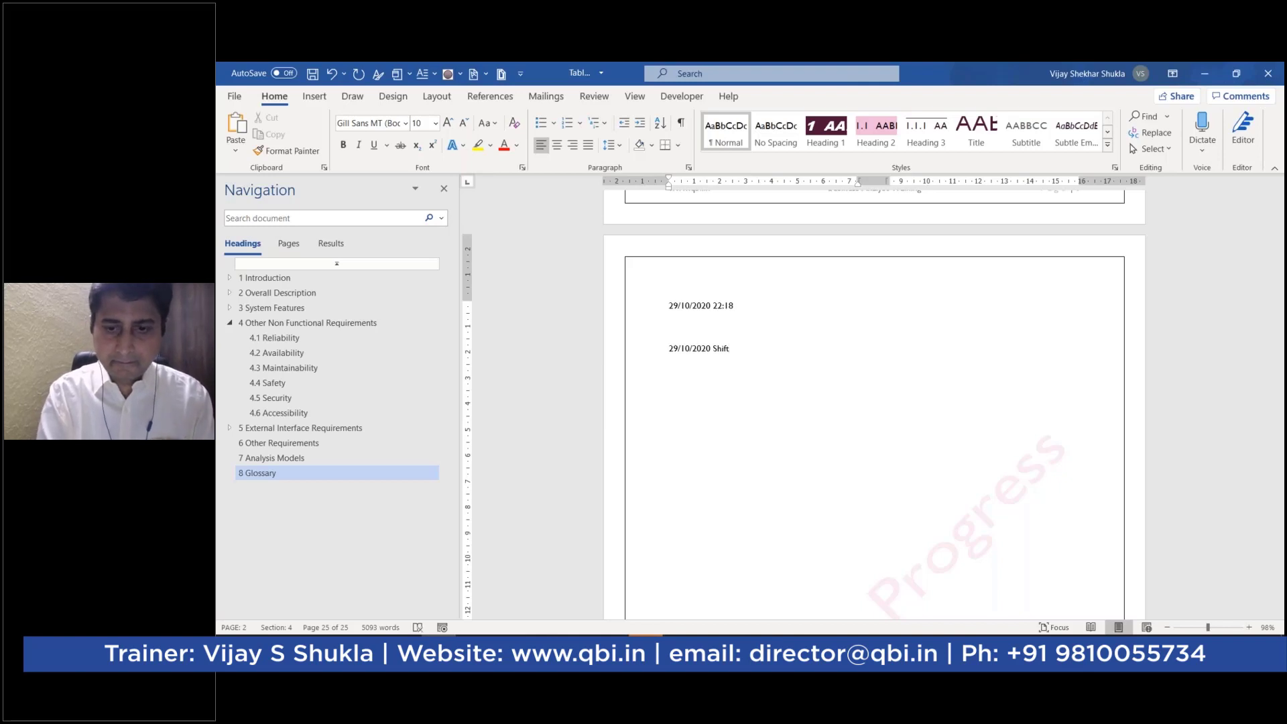
{"action": "type", "text": "+ Alt"}
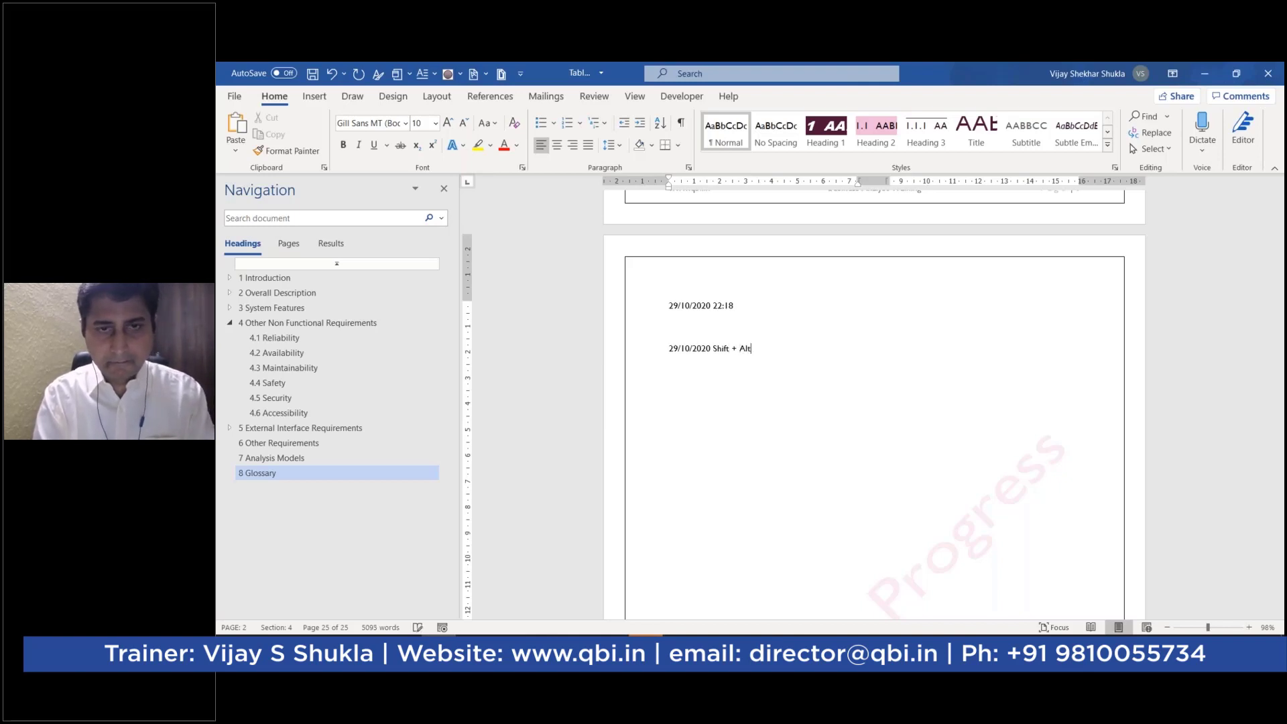
{"action": "type", "text": " + D"}
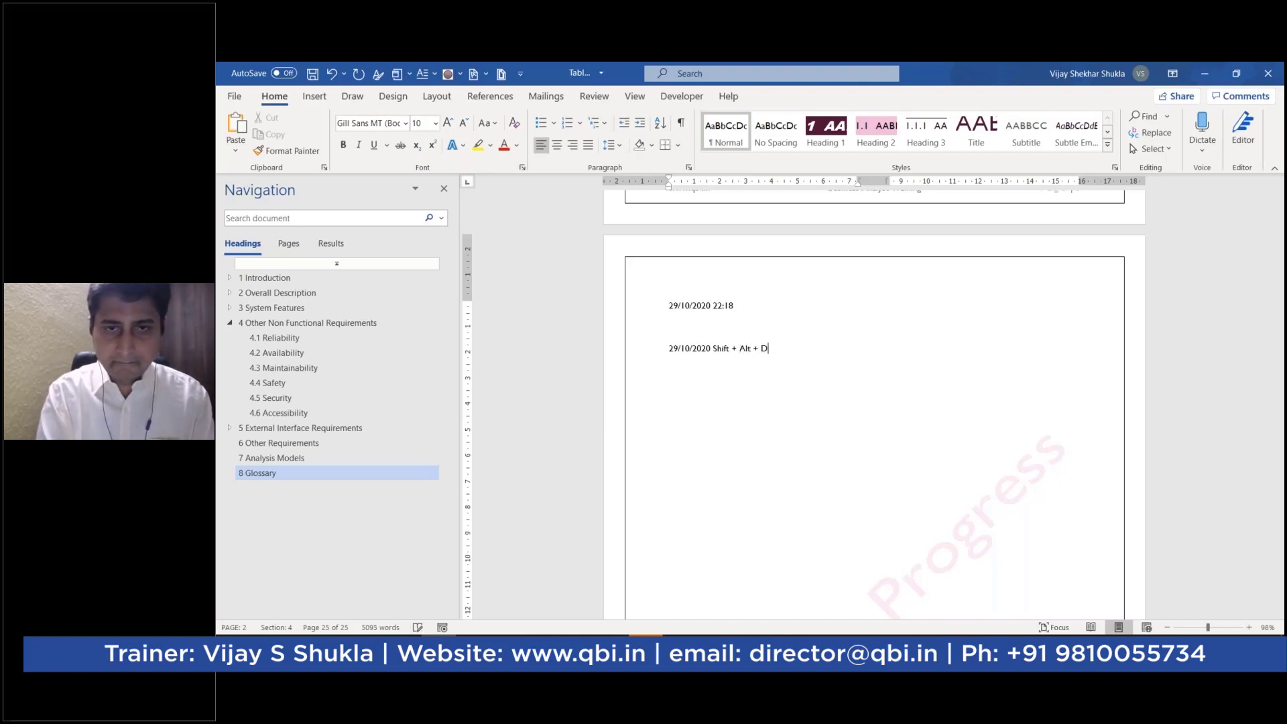
- Label the date-and-time line above with "Shift + Alt + T"
{"action": "left_click", "coordinate": [755, 306]}
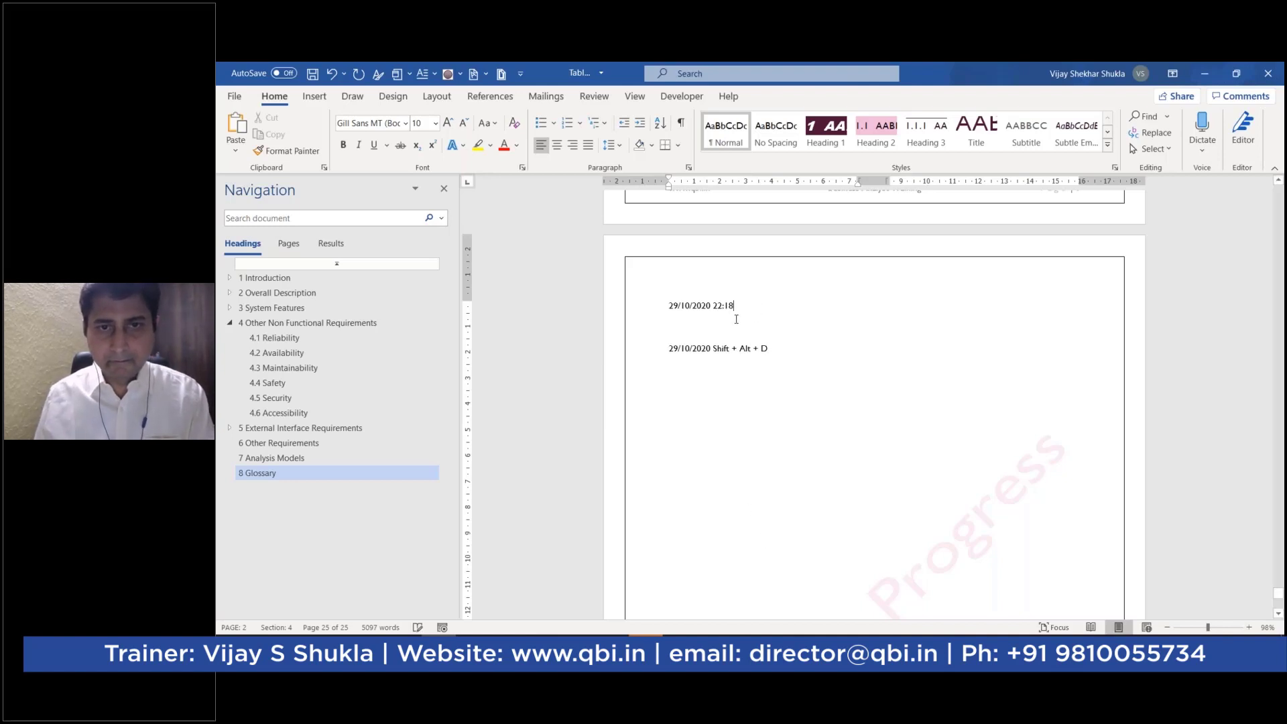
{"action": "type", "text": "Shif"}
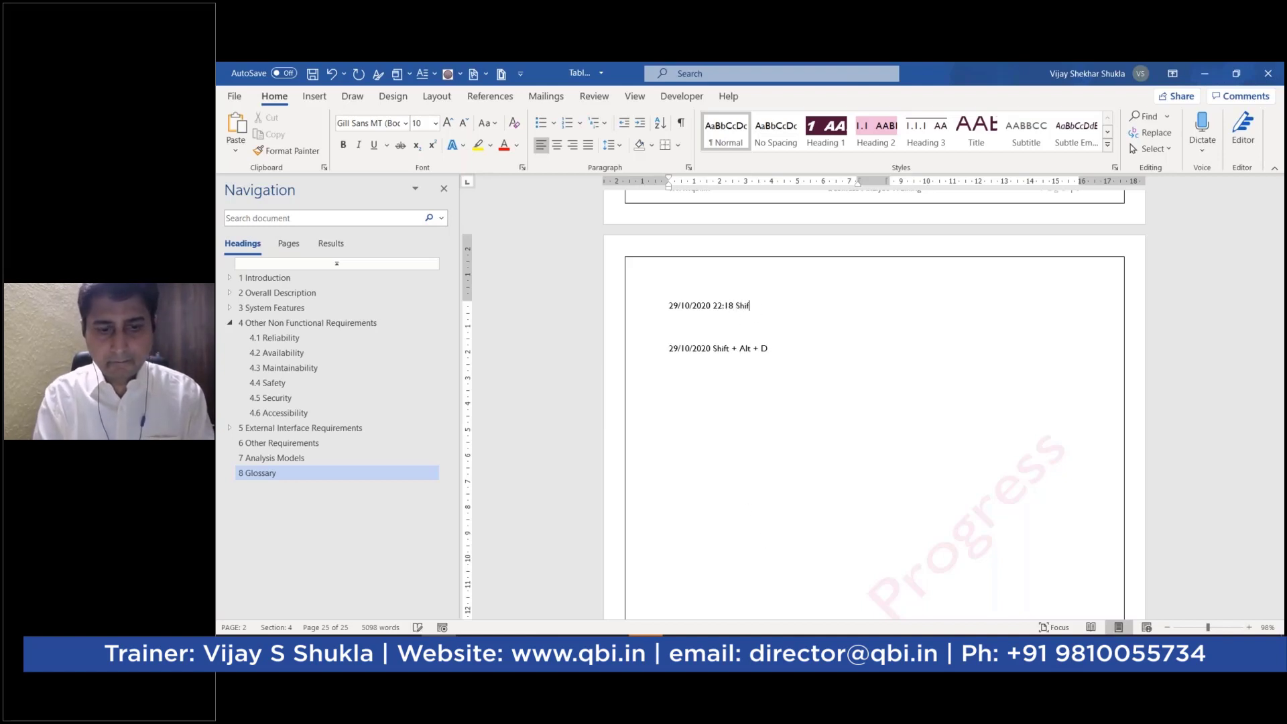
{"action": "type", "text": "t + A"}
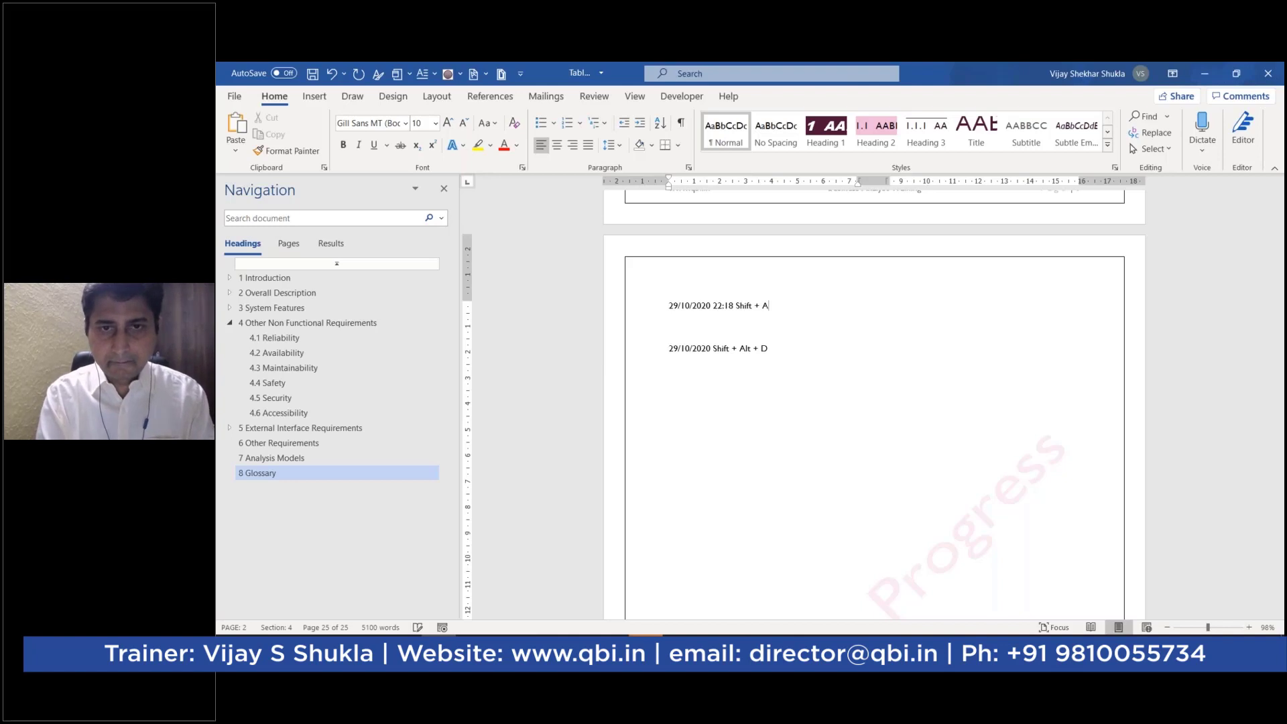
{"action": "type", "text": "lt + T"}
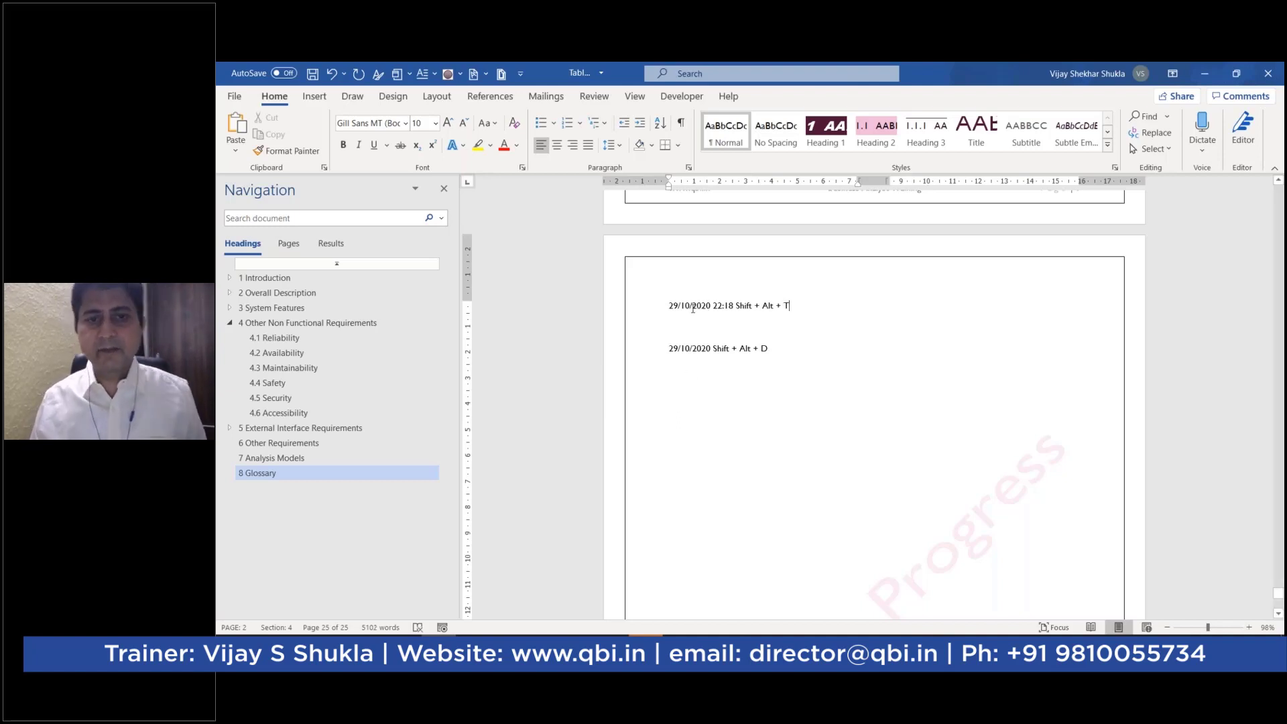
- Switch to the PreparingProfessionalWordDocument presentation in PowerPoint, view the "Add a Backpage" slide and return to the Word document
{"action": "mouse_move", "coordinate": [507, 624]}
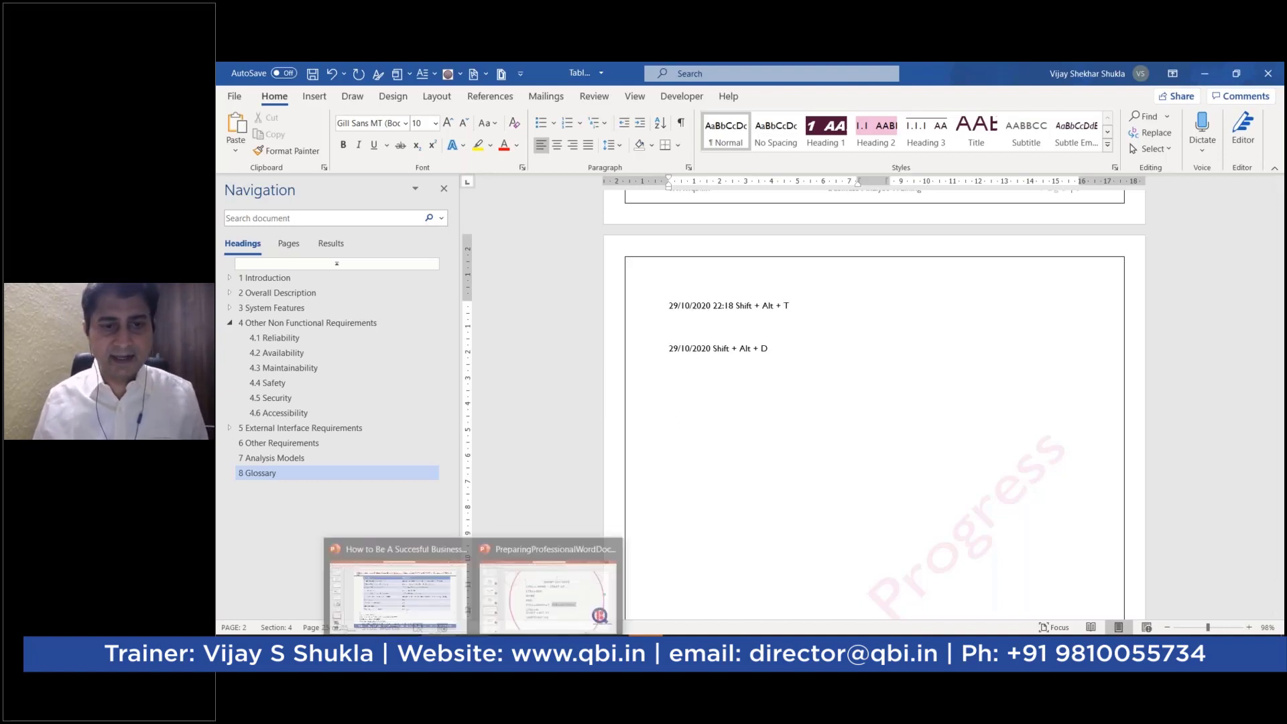
{"action": "left_click", "coordinate": [508, 624]}
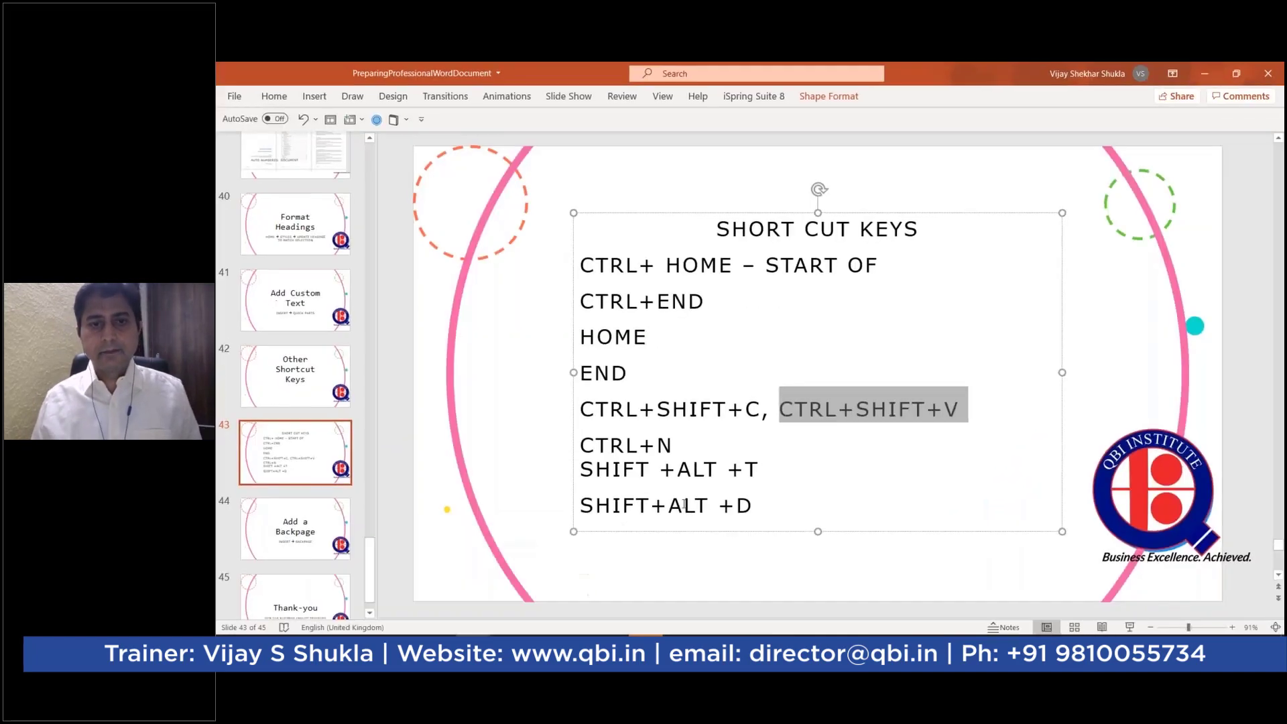
{"action": "left_click", "coordinate": [292, 540]}
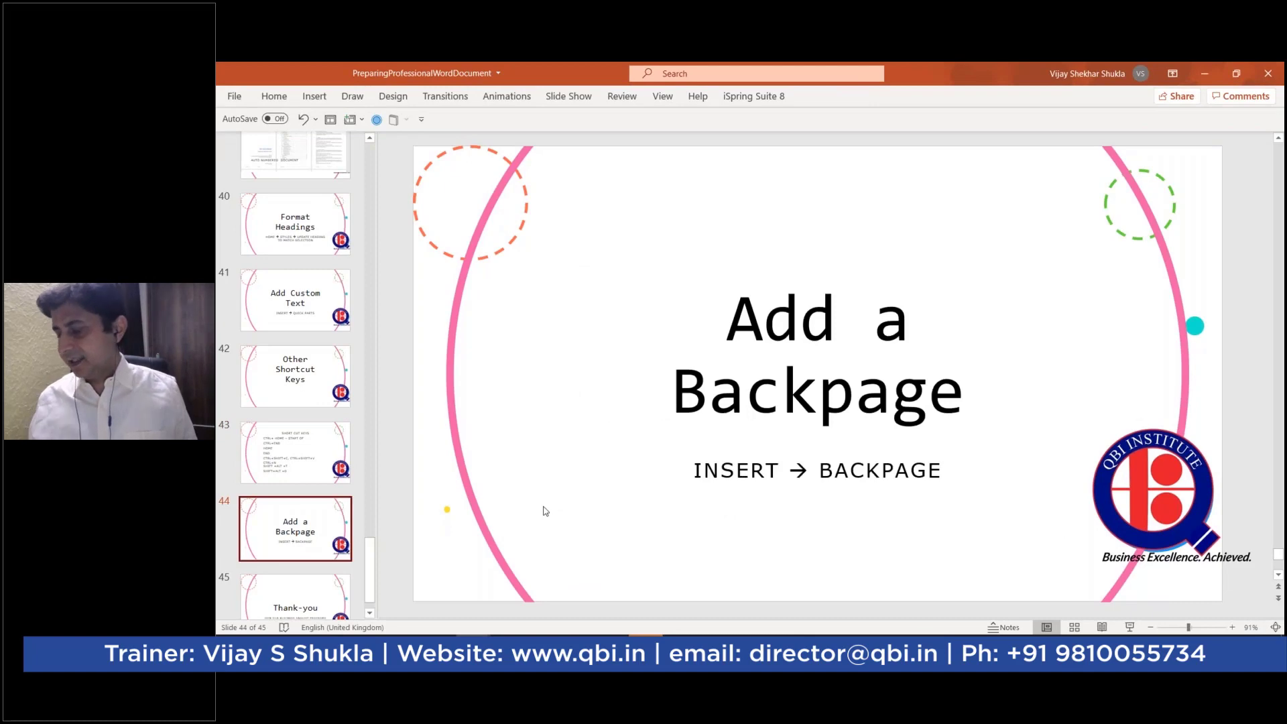
{"action": "left_click", "coordinate": [1197, 77]}
- Start a new paragraph after the "Shift + Alt + D" line and insert the built-in Grid cover page at the end of the document
{"action": "scroll", "coordinate": [796, 388], "scroll_direction": "up", "scroll_amount": 5}
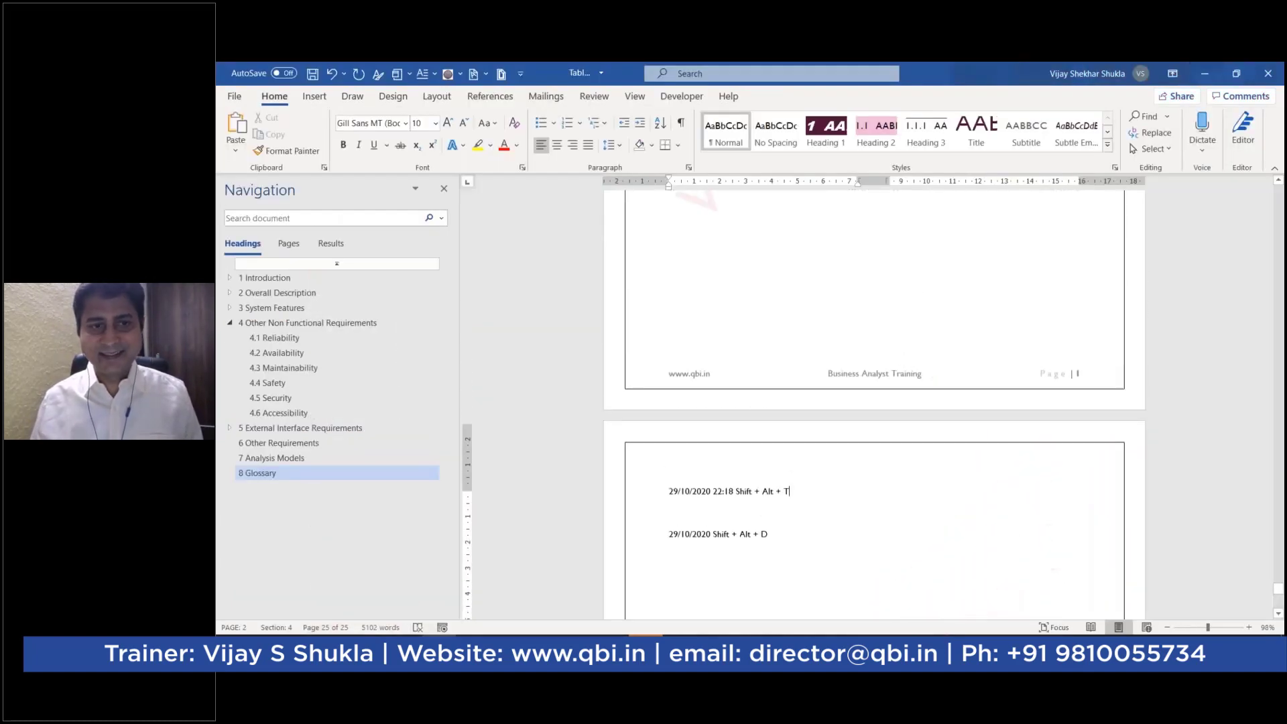
{"action": "scroll", "coordinate": [796, 389], "scroll_direction": "down", "scroll_amount": 4}
{"action": "scroll", "coordinate": [797, 429], "scroll_direction": "down", "scroll_amount": 10}
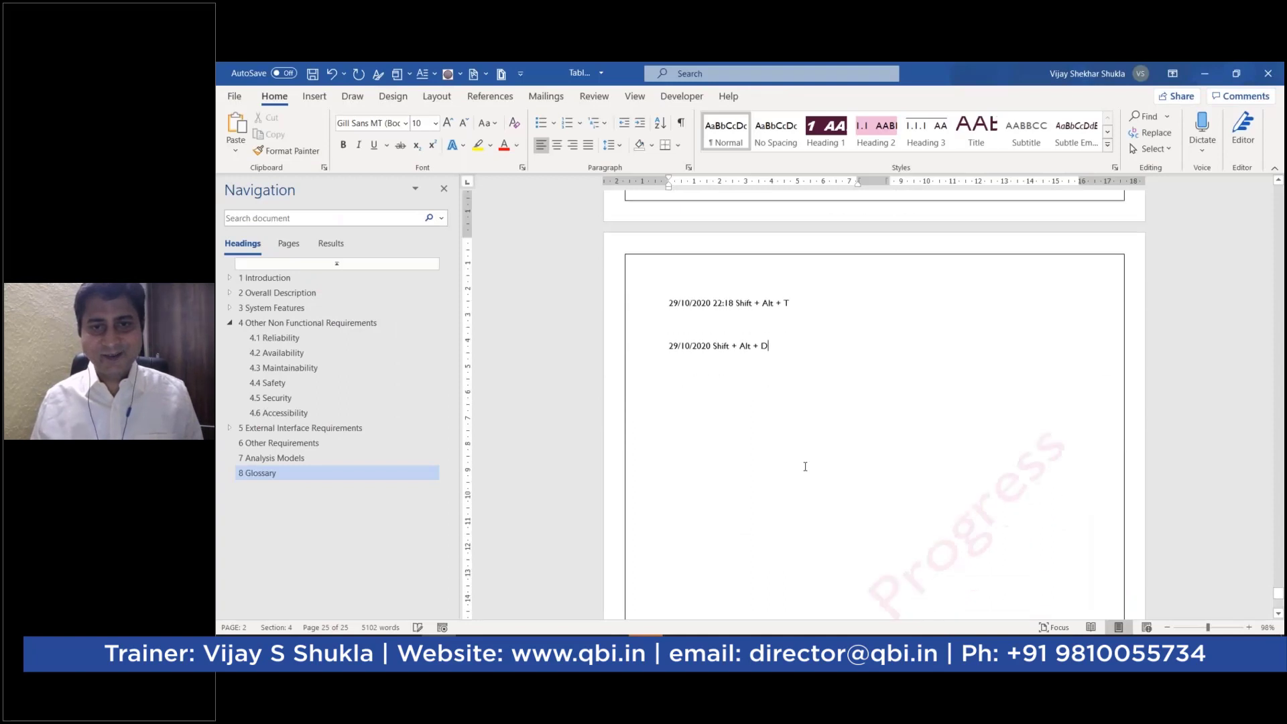
{"action": "scroll", "coordinate": [807, 445], "scroll_direction": "down", "scroll_amount": 8}
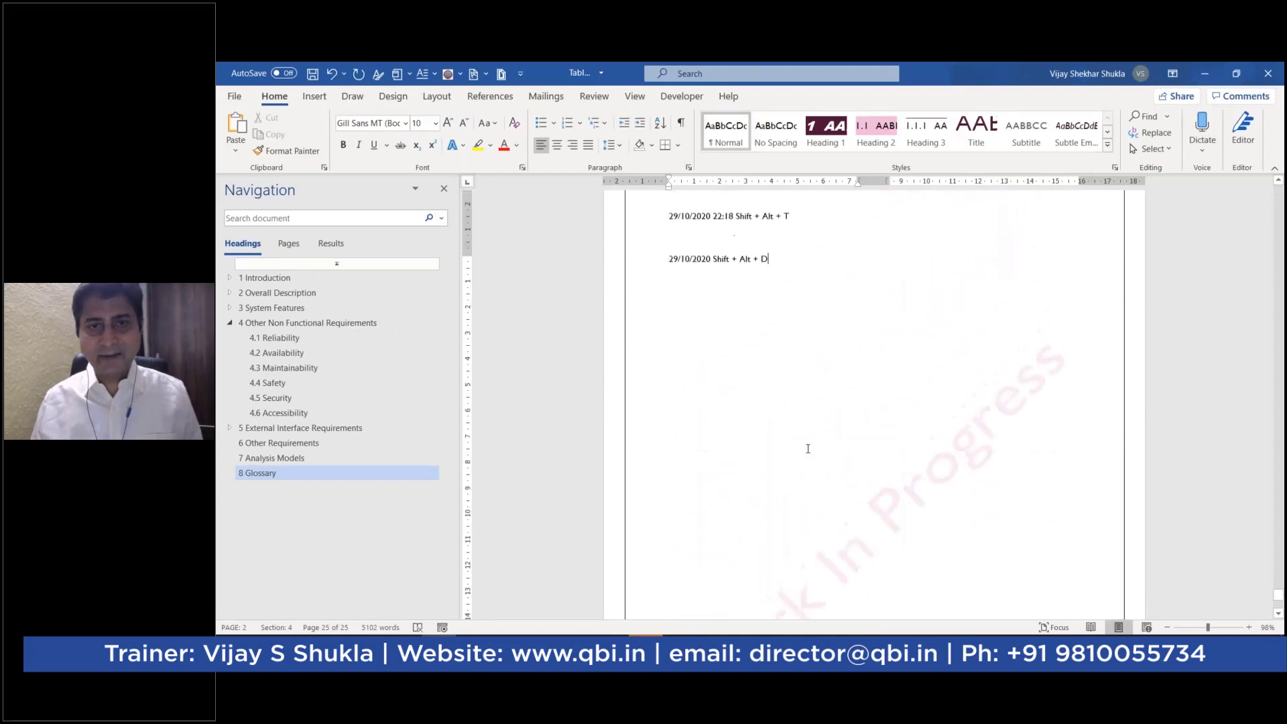
{"action": "scroll", "coordinate": [795, 344], "scroll_direction": "up", "scroll_amount": 2}
{"action": "key", "text": "Return"}
{"action": "key", "text": "Return"}
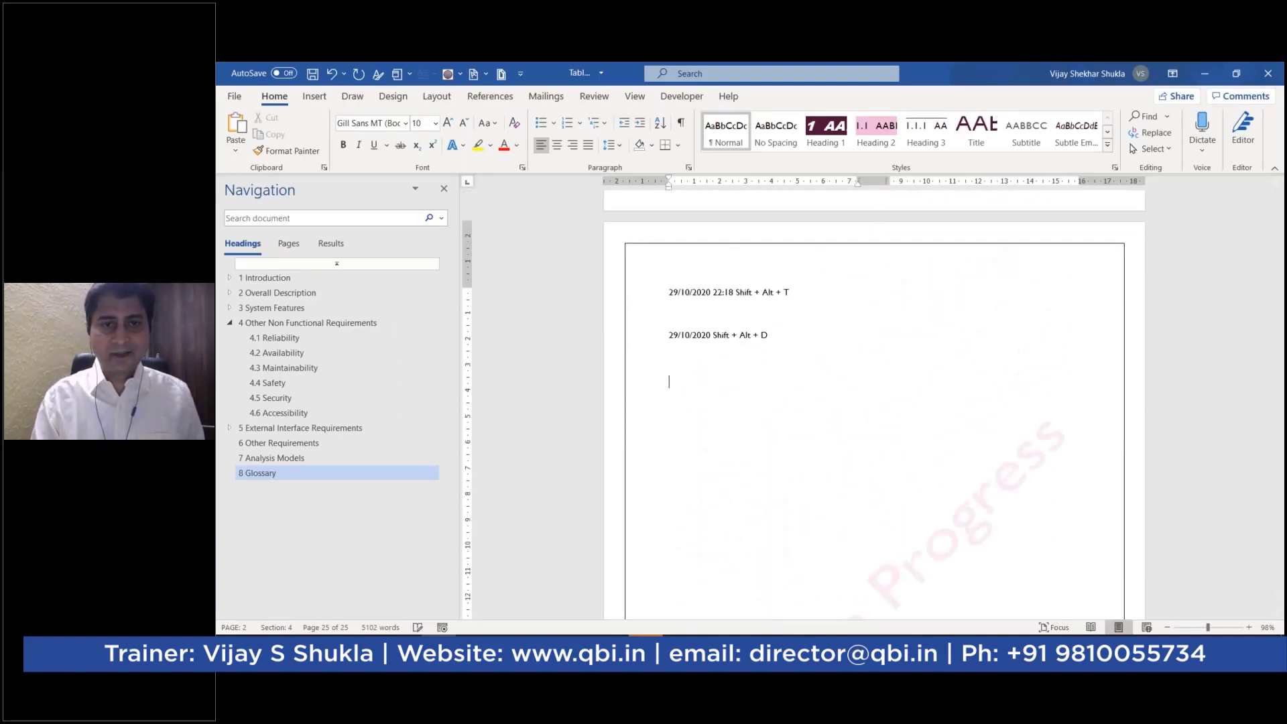
{"action": "left_click", "coordinate": [313, 96]}
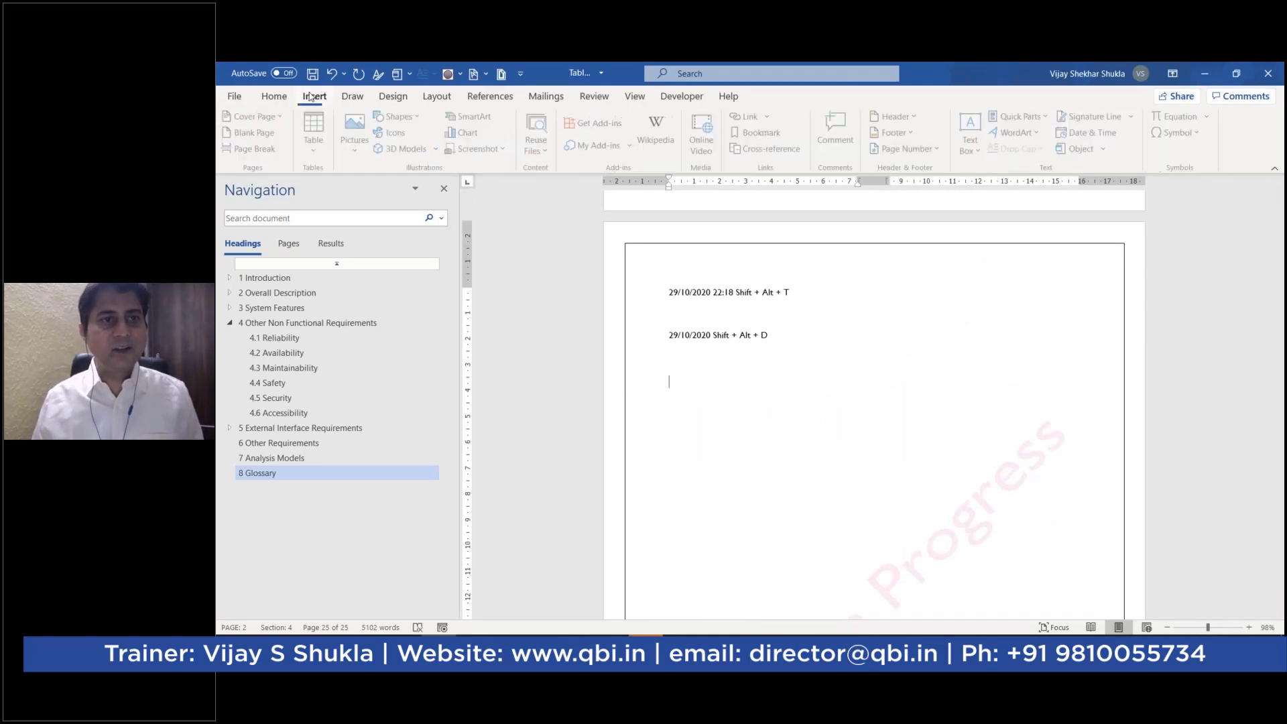
{"action": "left_click", "coordinate": [260, 116]}
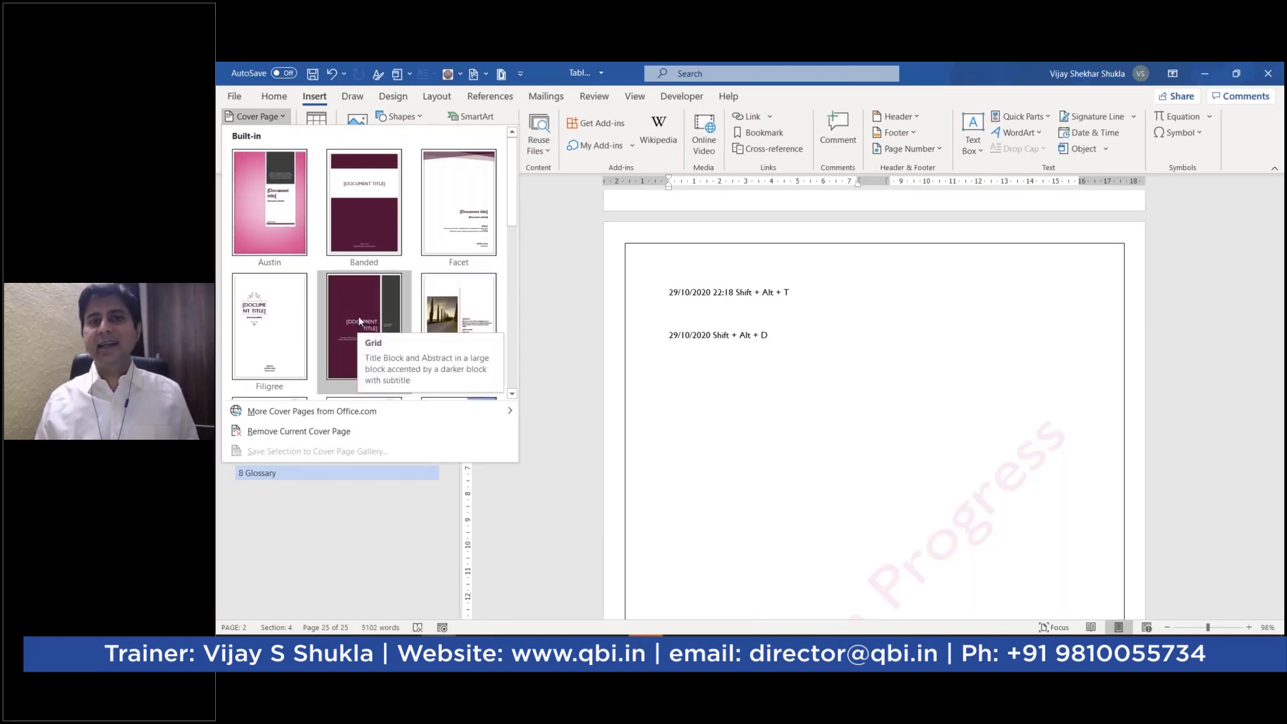
{"action": "right_click", "coordinate": [360, 320]}
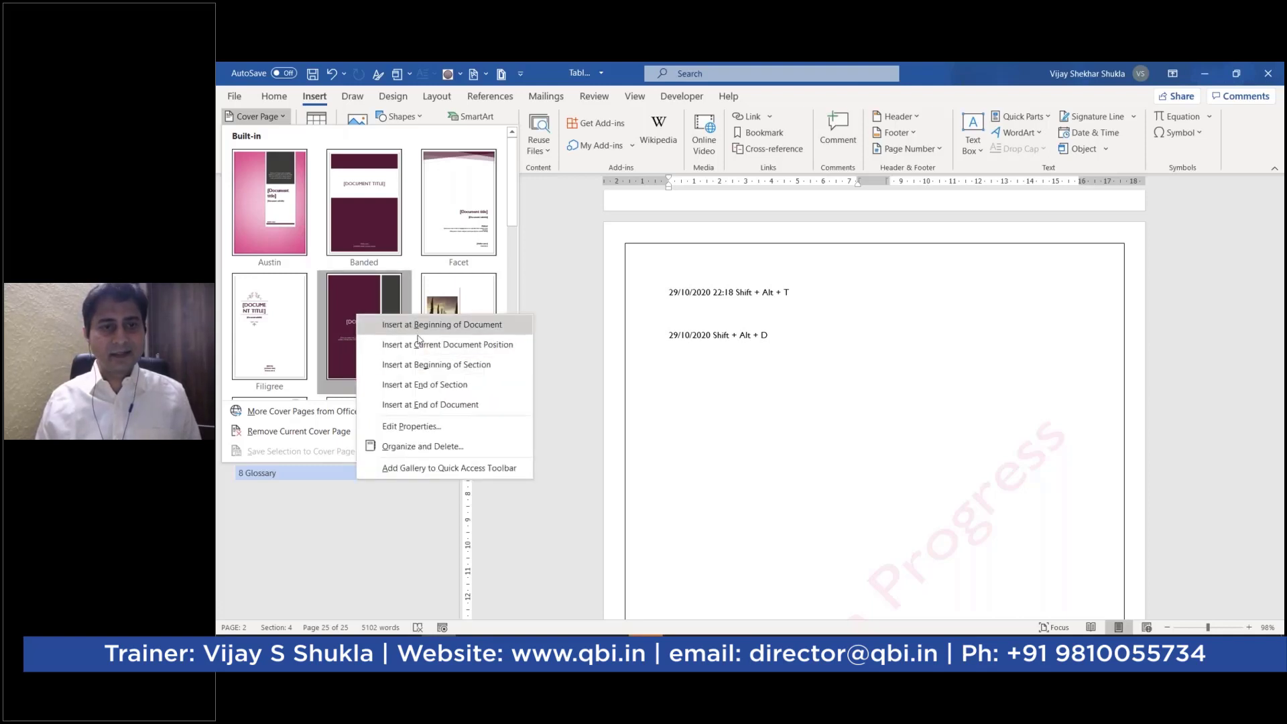
{"action": "left_click", "coordinate": [411, 406]}
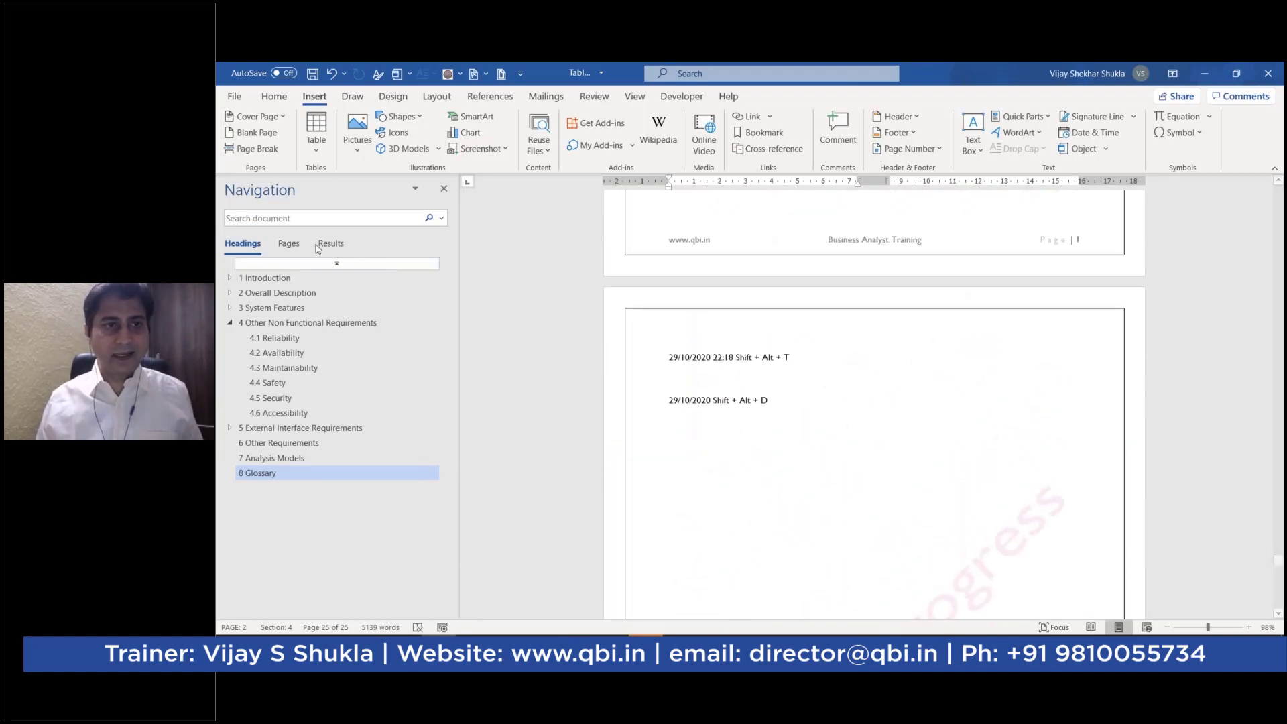
- Check the added back page in the page thumbnails, view the table of contents and page 3, and return to the document's start
{"action": "left_click", "coordinate": [288, 245]}
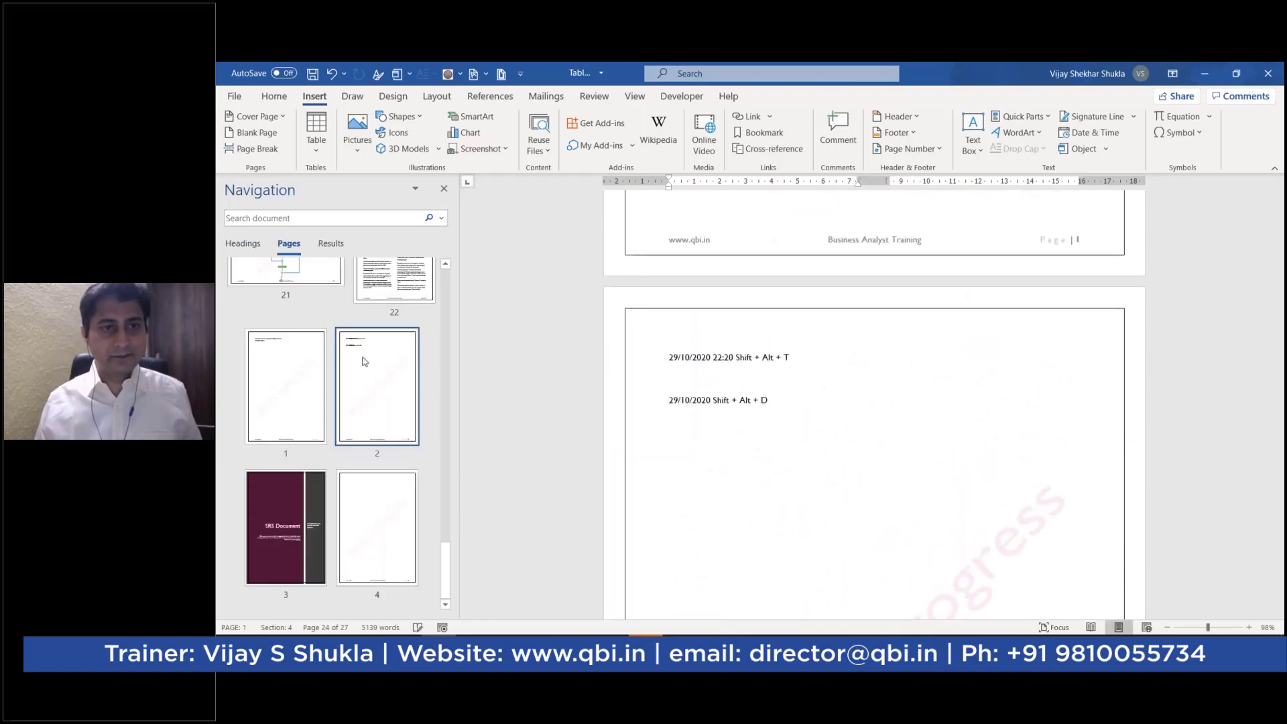
{"action": "scroll", "coordinate": [364, 356], "scroll_direction": "down", "scroll_amount": 5}
{"action": "scroll", "coordinate": [364, 356], "scroll_direction": "up", "scroll_amount": 5}
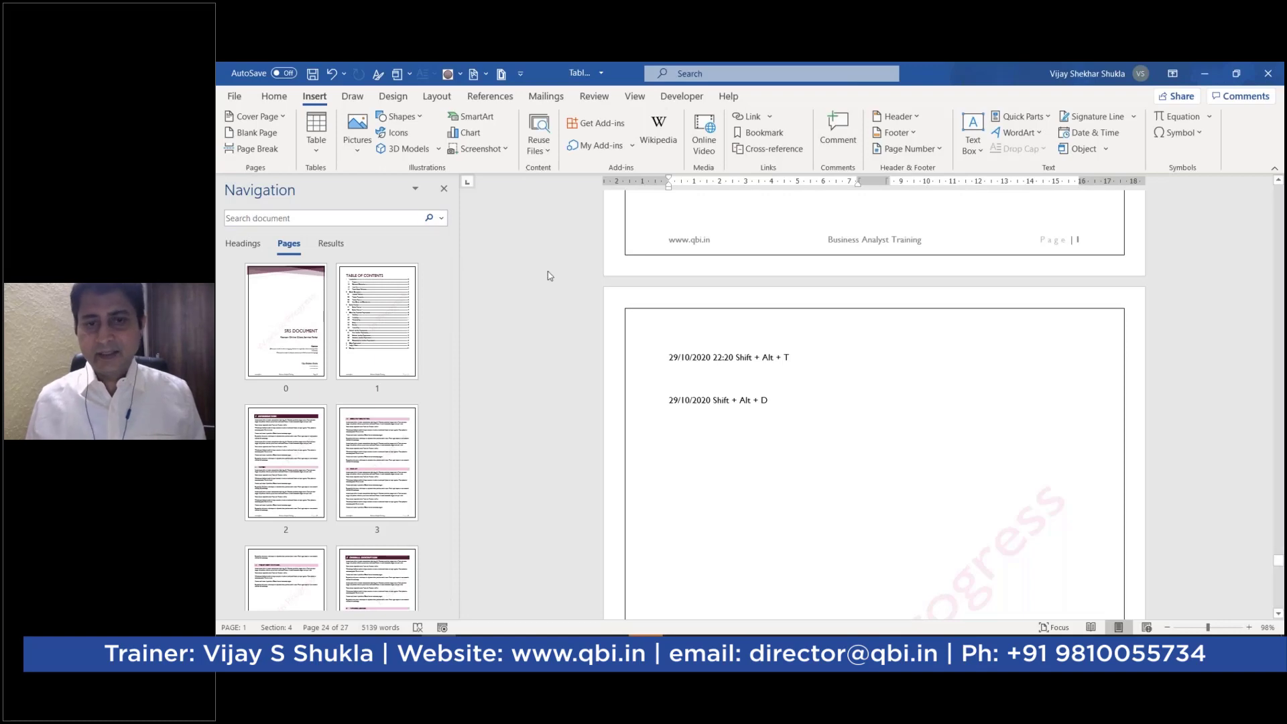
{"action": "left_click", "coordinate": [378, 330]}
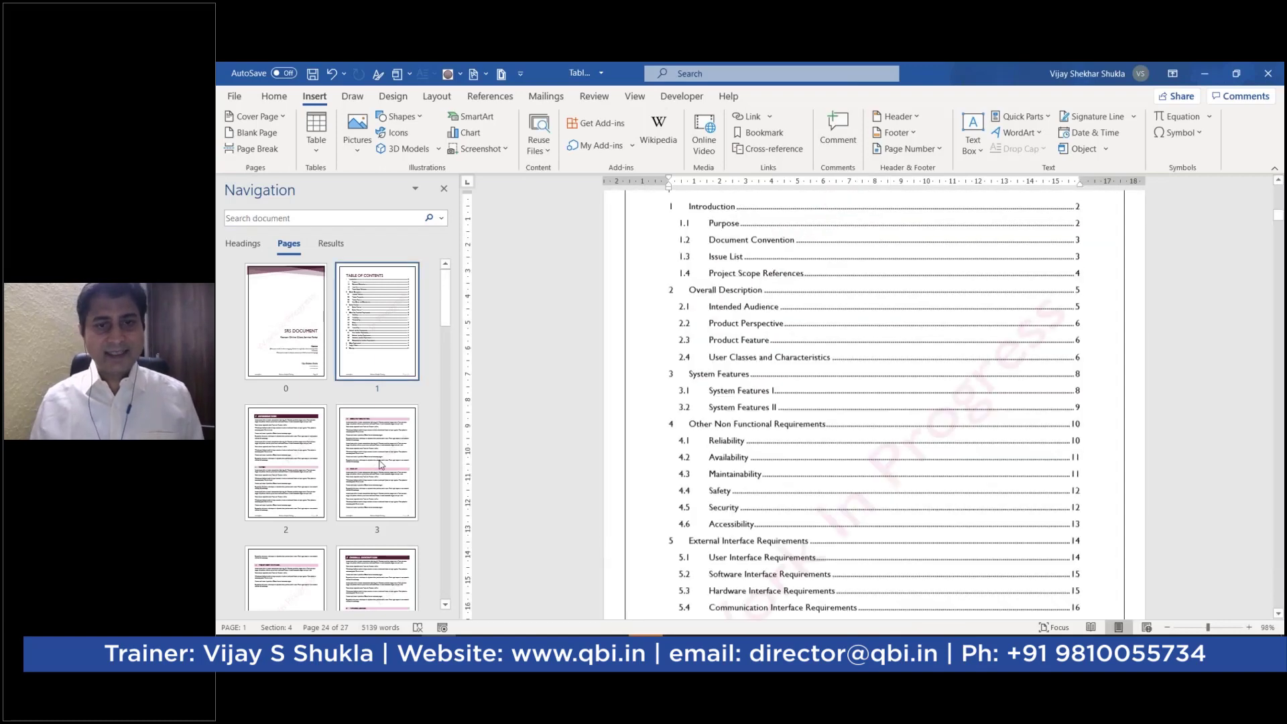
{"action": "left_click", "coordinate": [377, 462]}
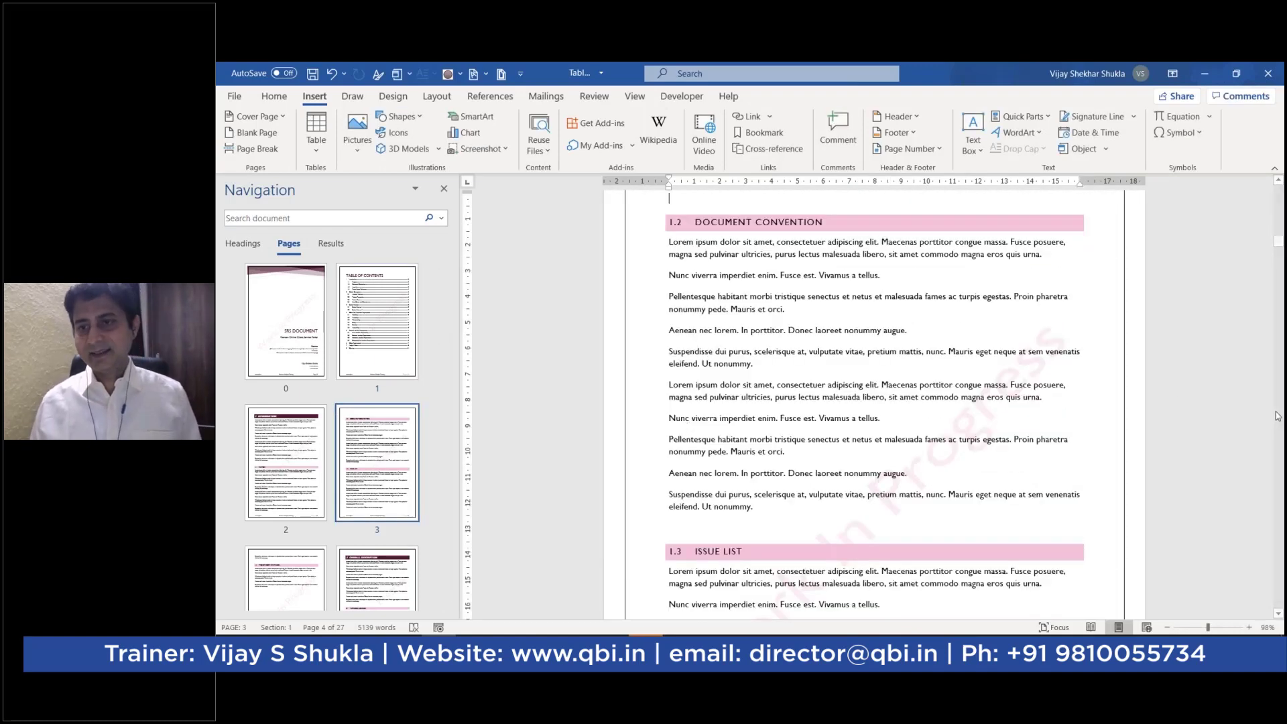
{"action": "key", "text": "ctrl+Home"}
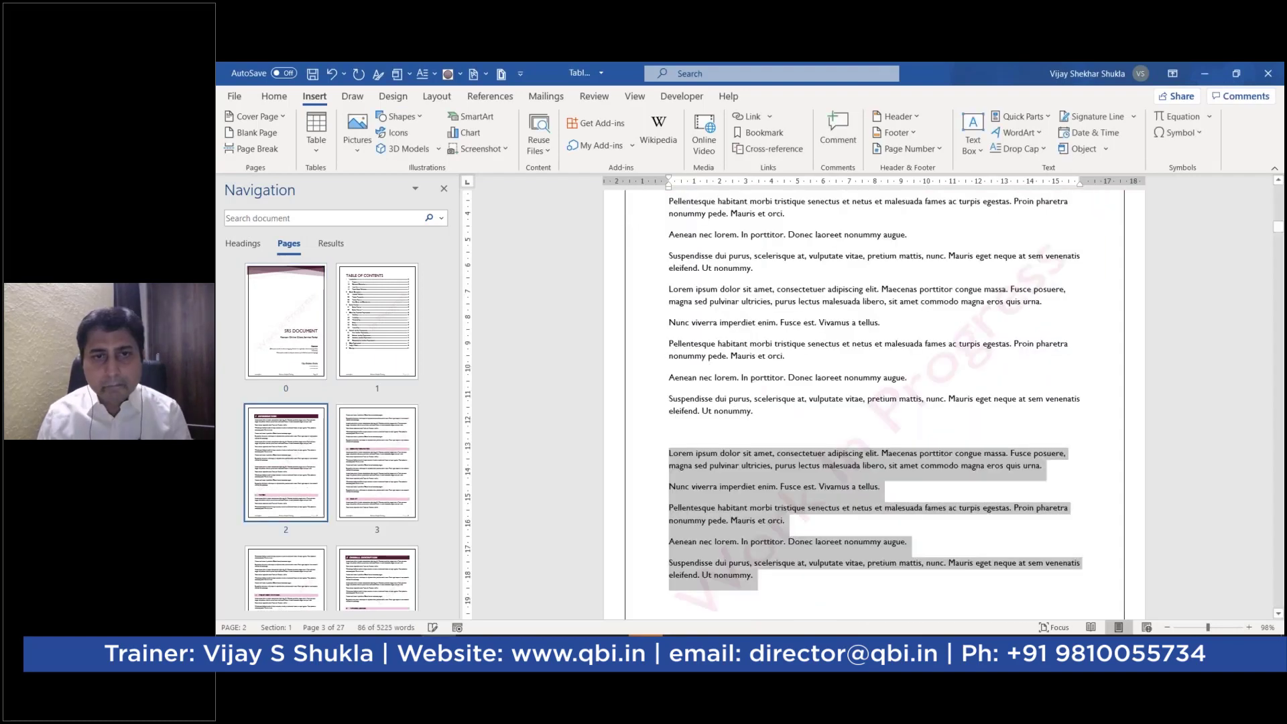
- Give the selected "Lorem ipsum" paragraph on page 4 double line spacing with 5 pt before and 20 pt after
{"action": "left_click", "coordinate": [762, 413]}
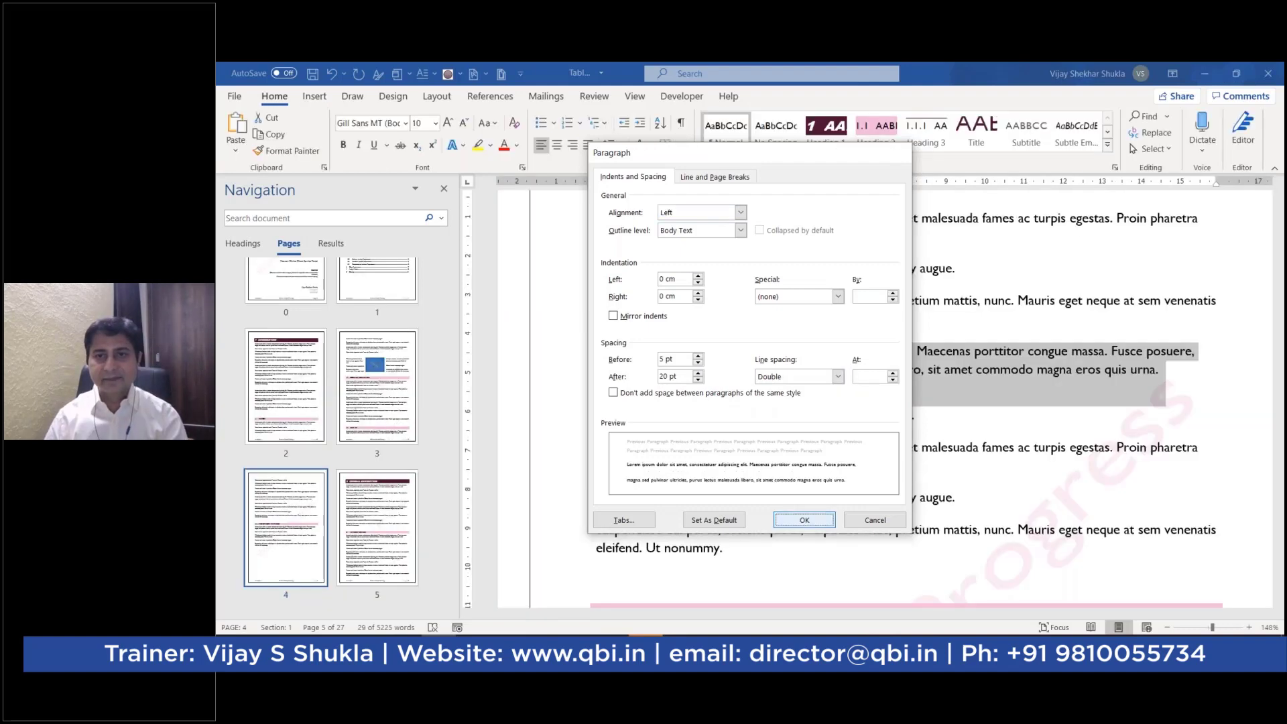
{"action": "left_click", "coordinate": [804, 520]}
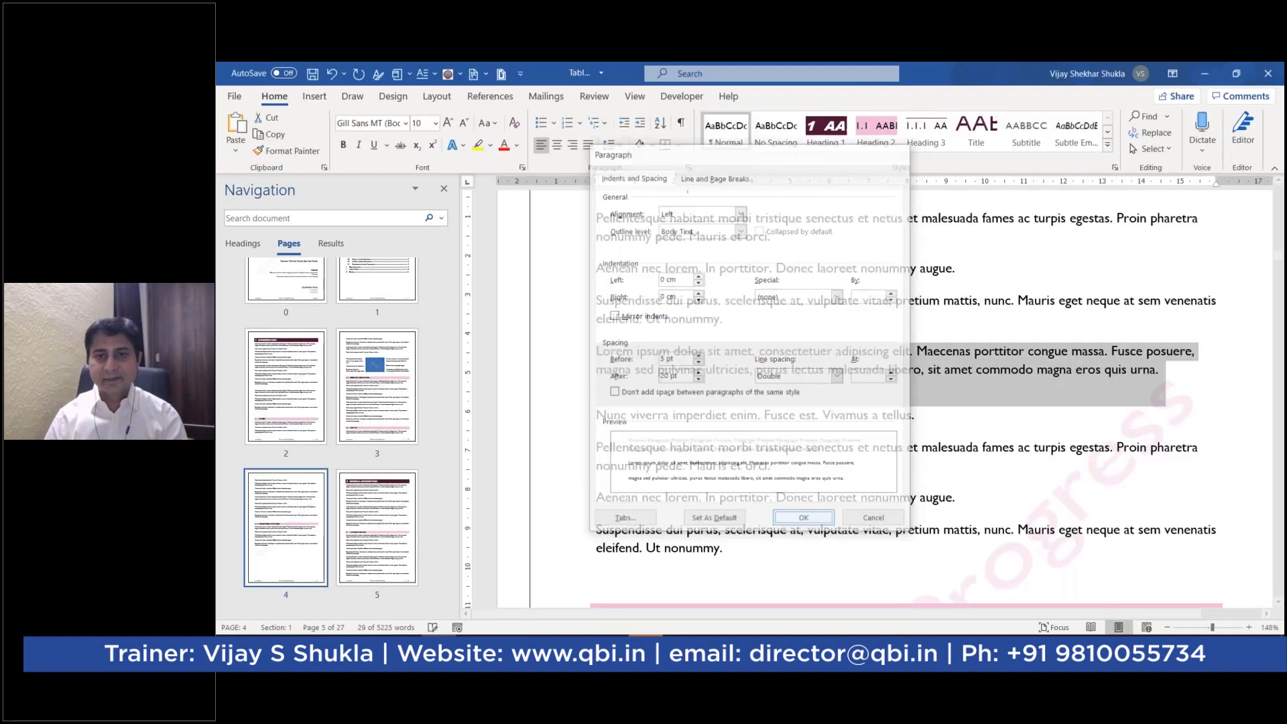
{"action": "left_click", "coordinate": [868, 401]}
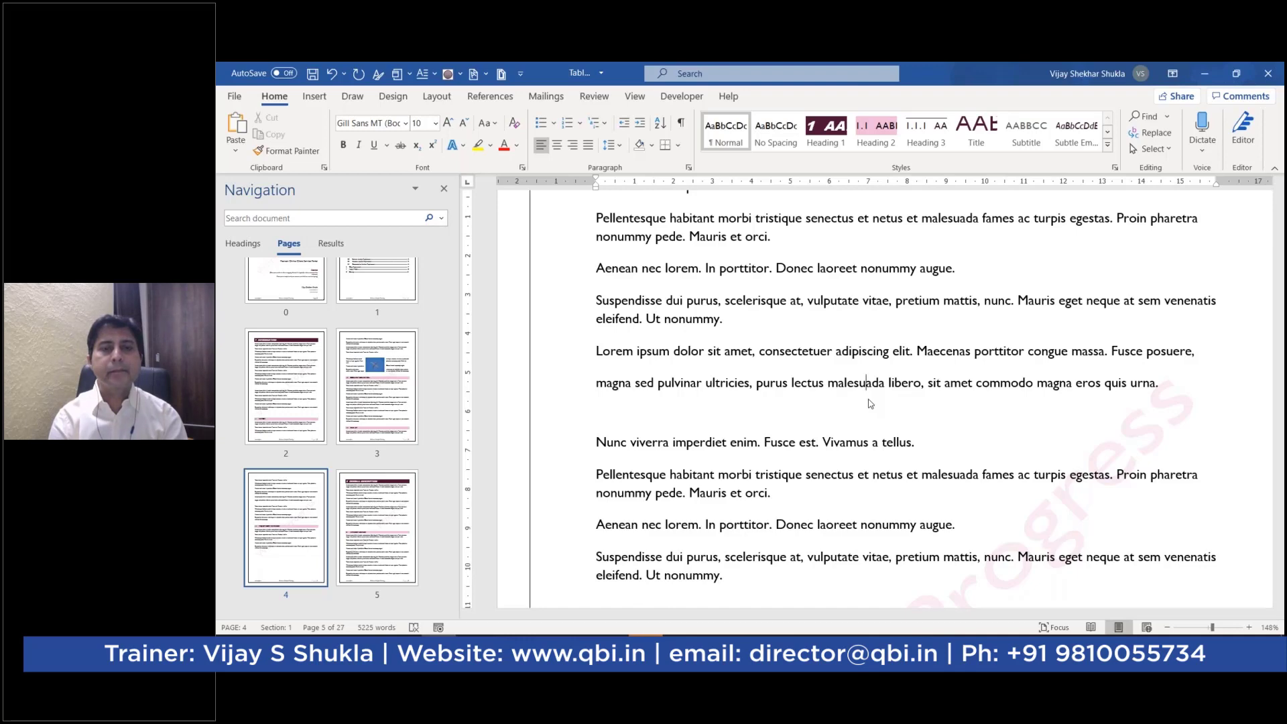
- Place the cursor in the empty line directly above the 1.3 Issue List heading on page 3
{"action": "scroll", "coordinate": [870, 403], "scroll_direction": "up", "scroll_amount": 10}
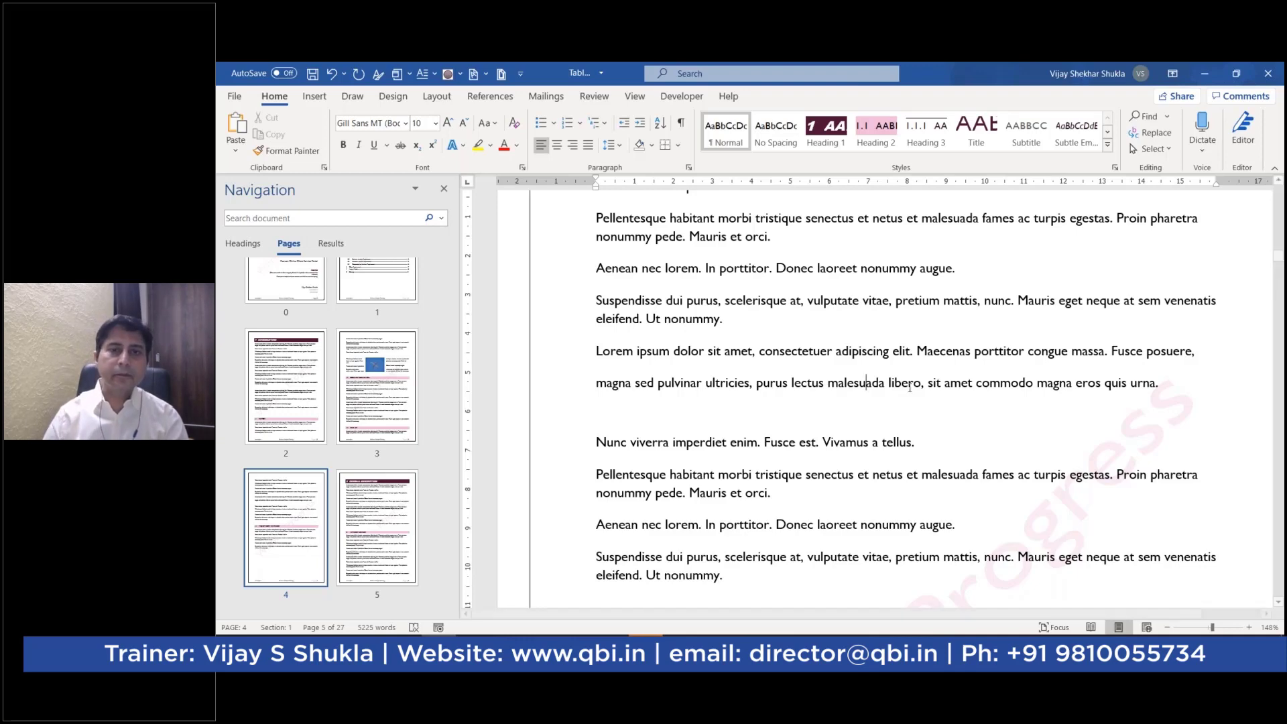
{"action": "scroll", "coordinate": [724, 324], "scroll_direction": "up", "scroll_amount": 3}
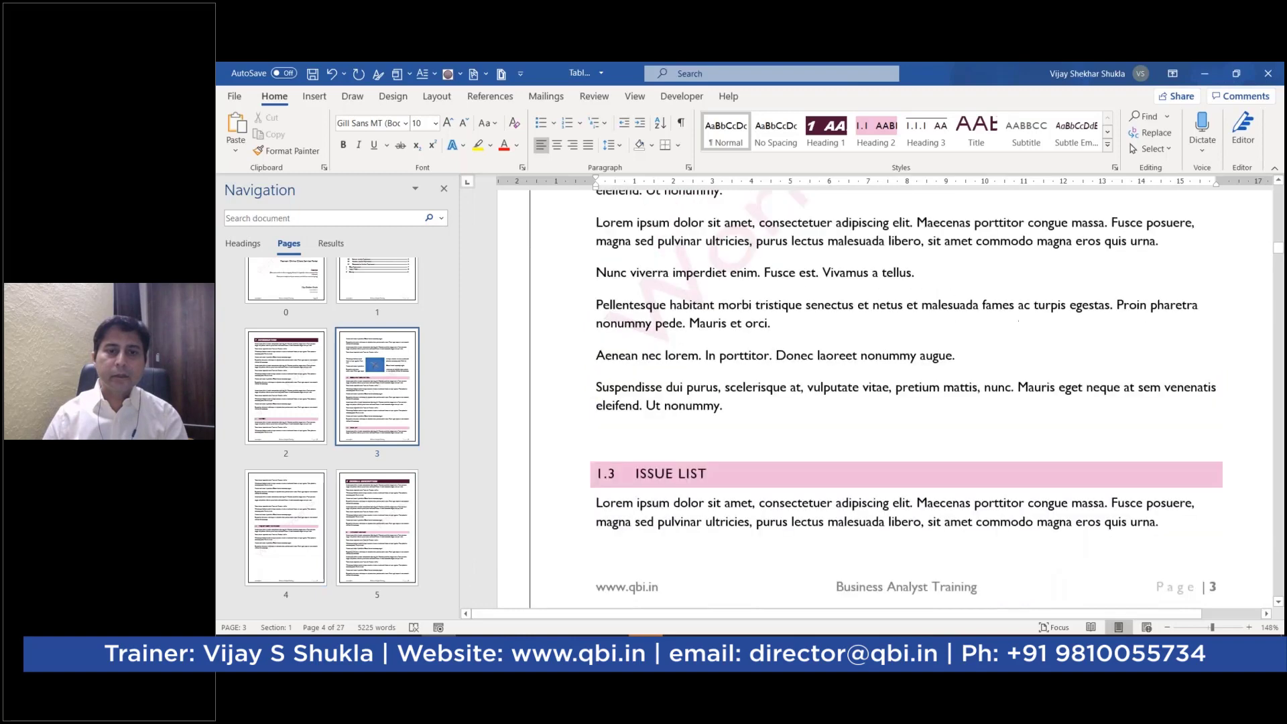
{"action": "scroll", "coordinate": [724, 324], "scroll_direction": "down", "scroll_amount": 4}
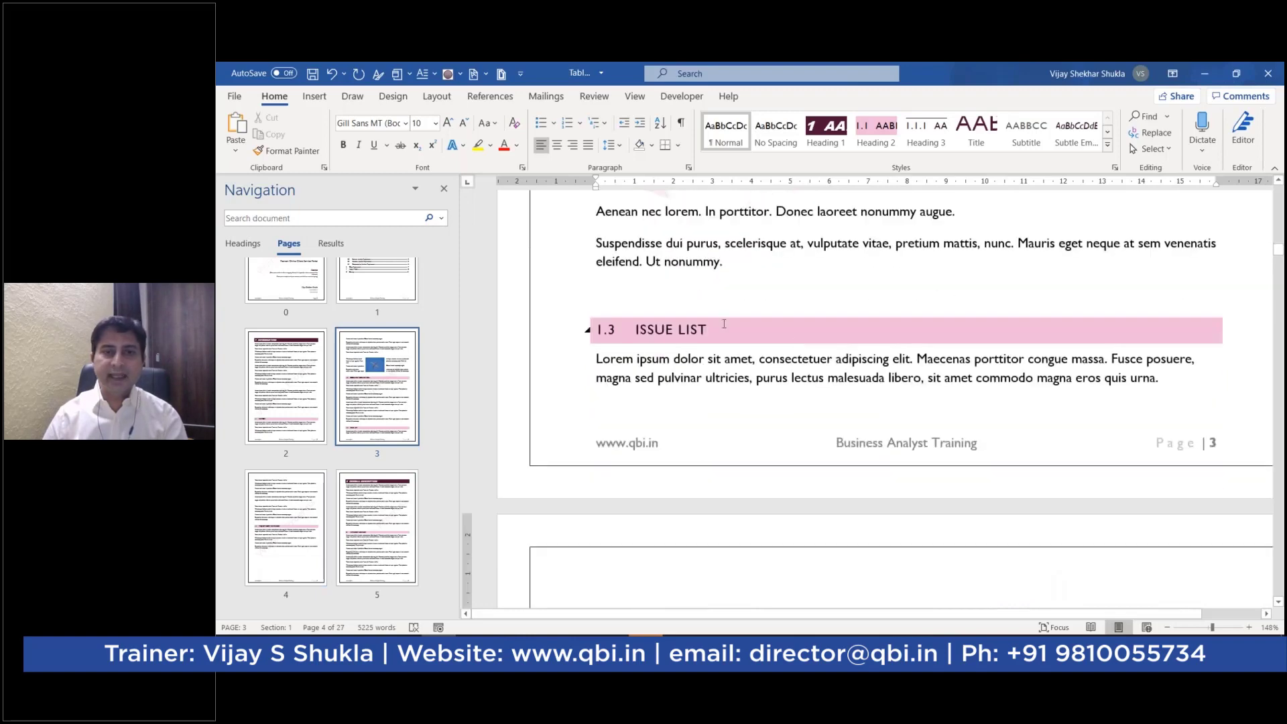
{"action": "left_click", "coordinate": [667, 296]}
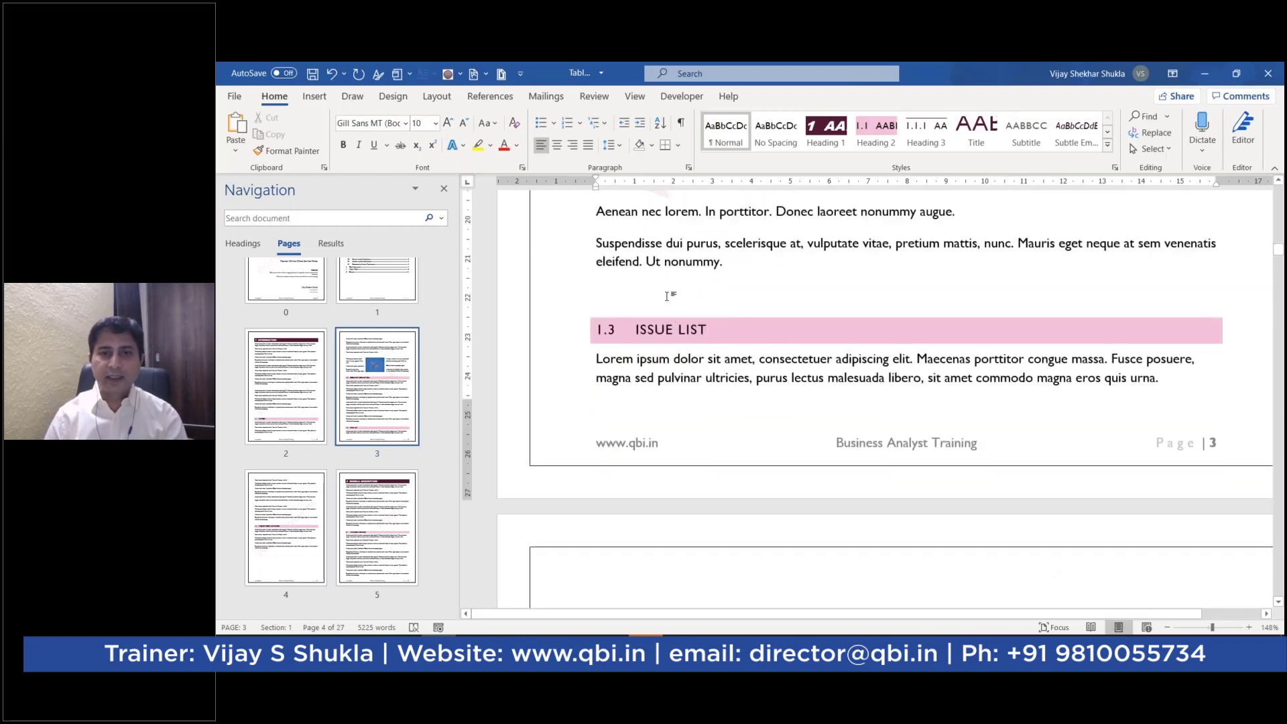